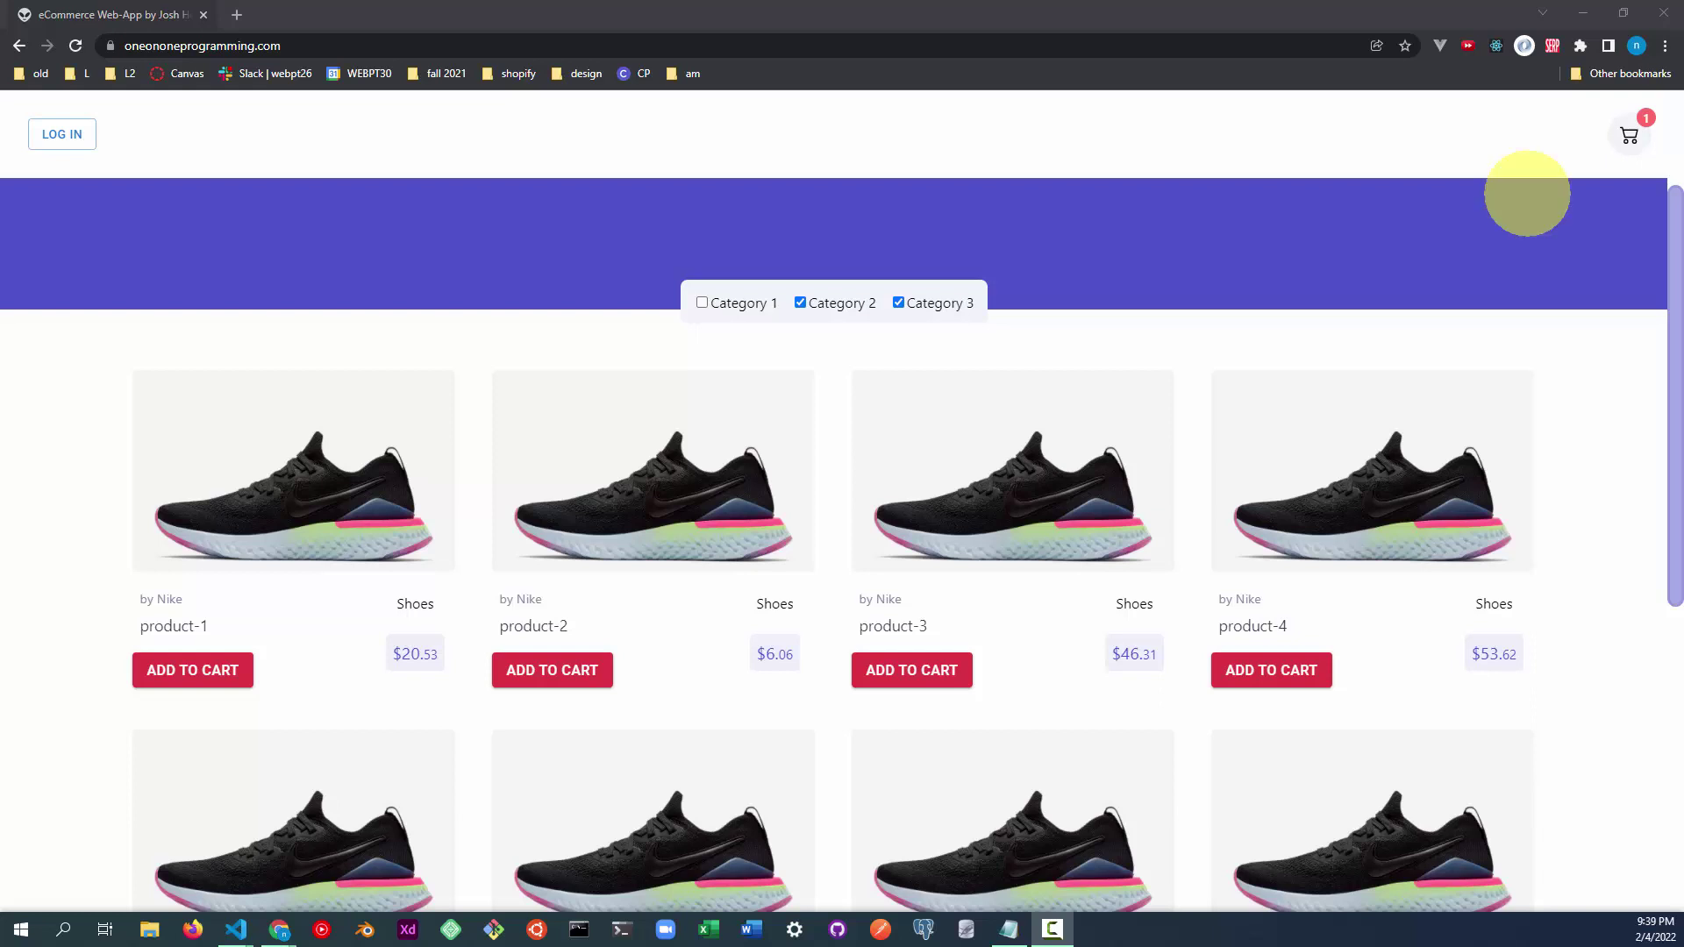
# Filter the shoe grid to Category 3 only, then add product-6 to the cart and remove it.
pyautogui.click(800, 303)
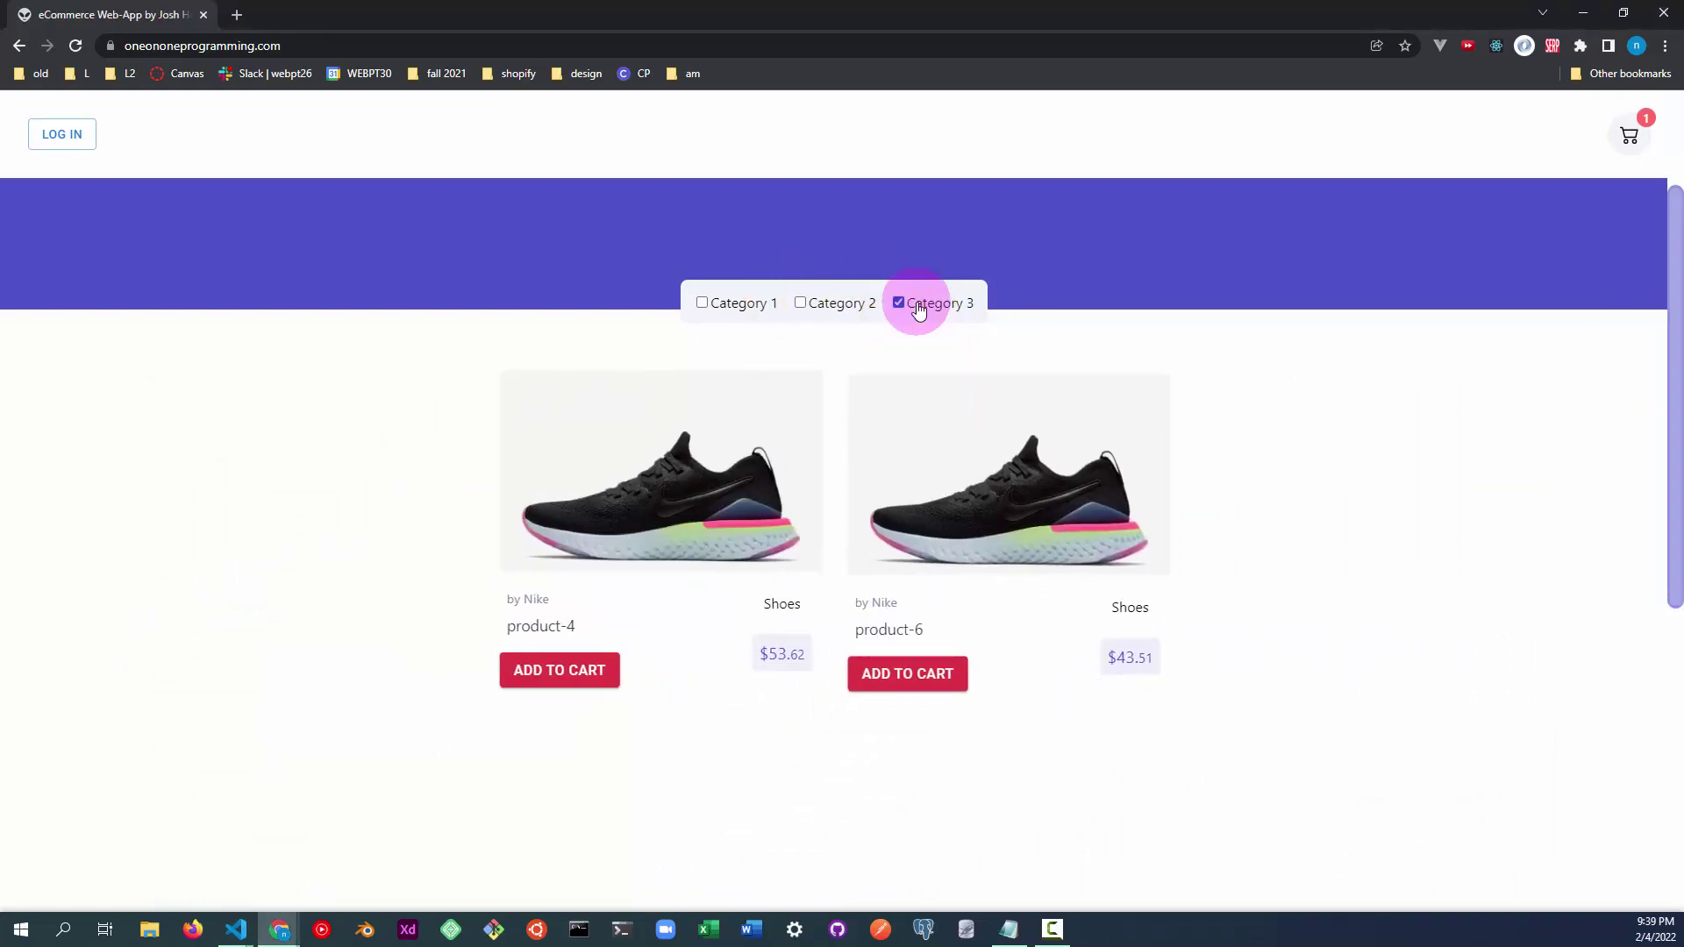
pyautogui.click(903, 302)
pyautogui.click(741, 304)
pyautogui.click(898, 303)
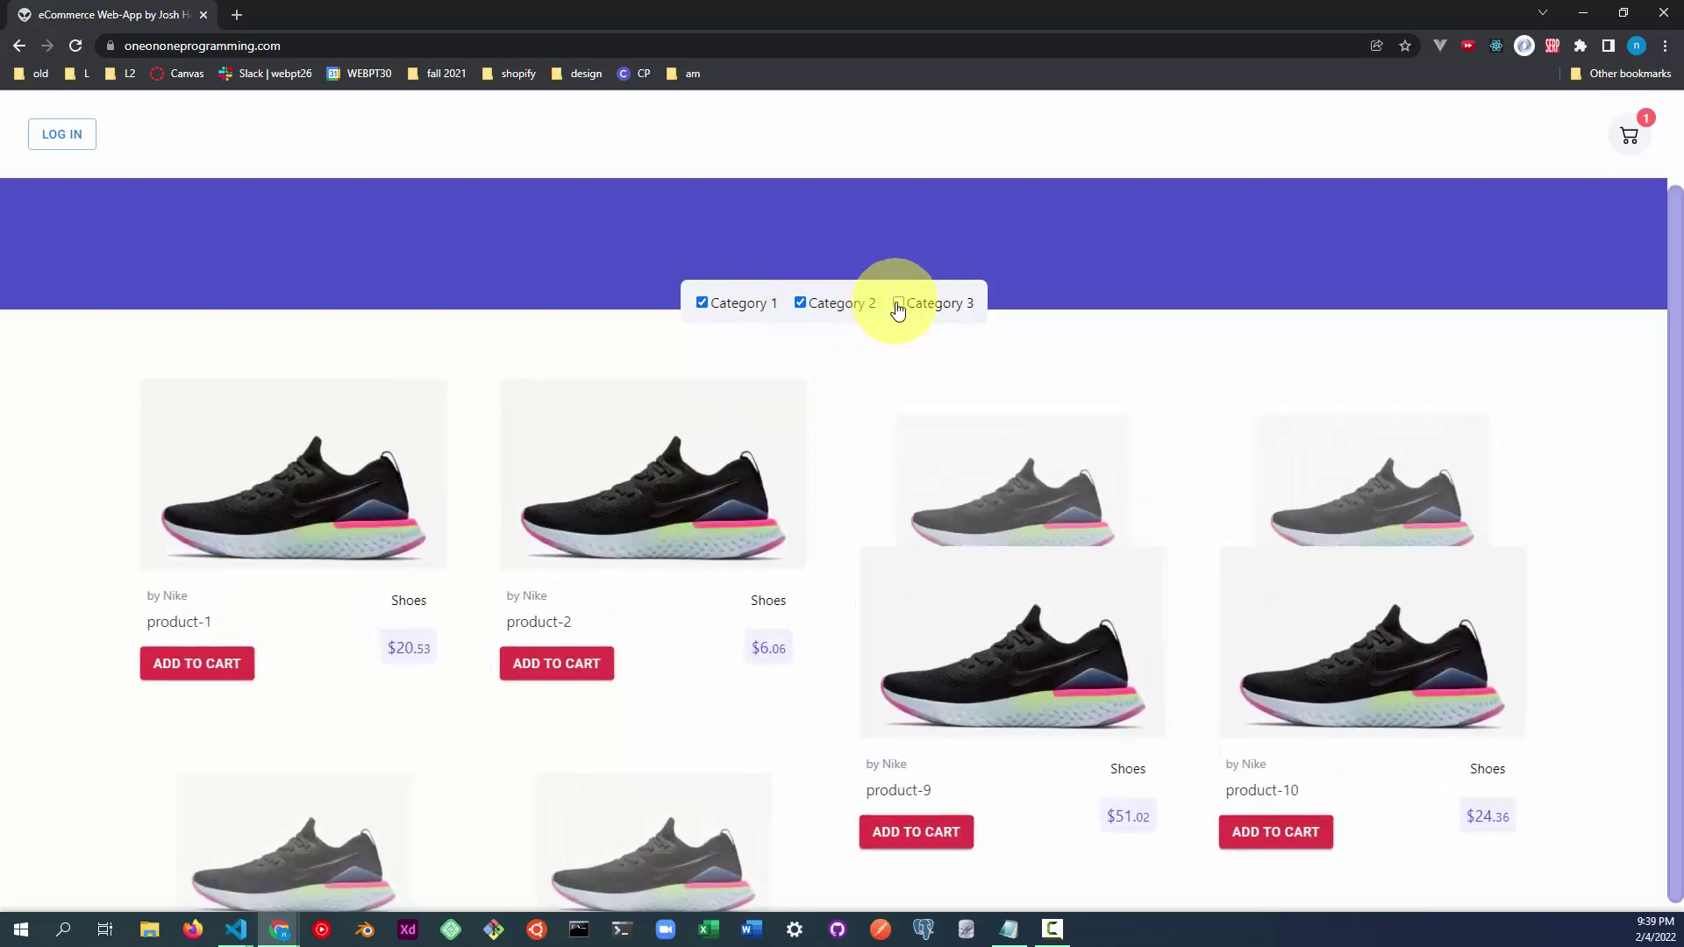
pyautogui.click(752, 307)
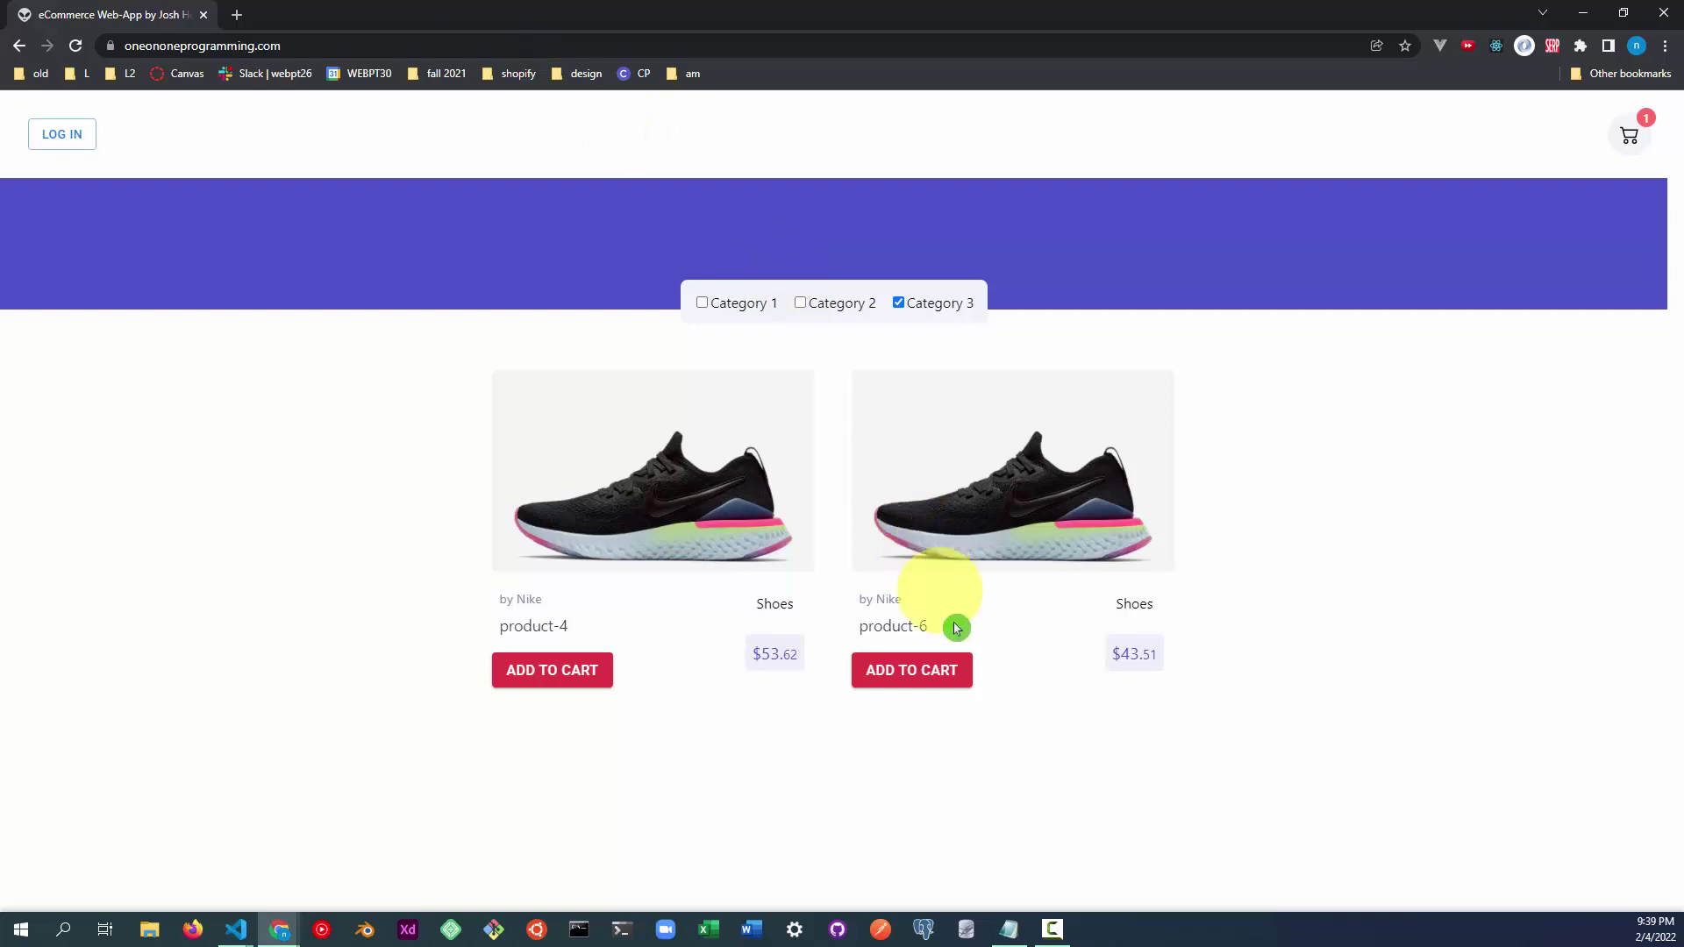
pyautogui.click(928, 669)
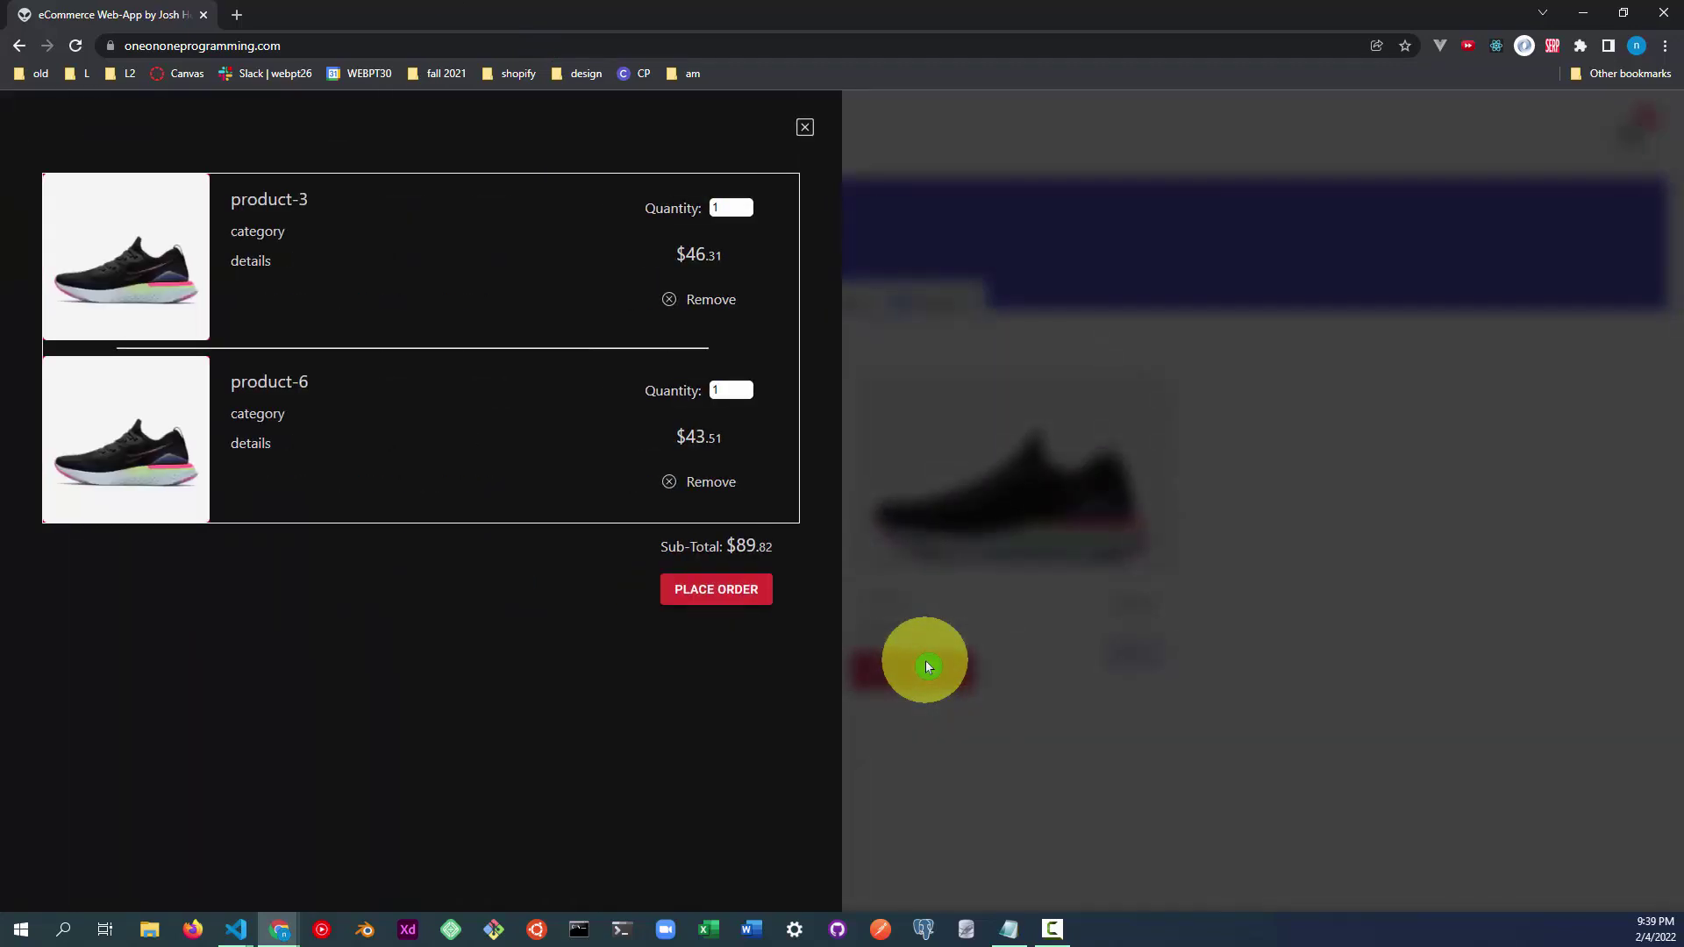
pyautogui.click(674, 481)
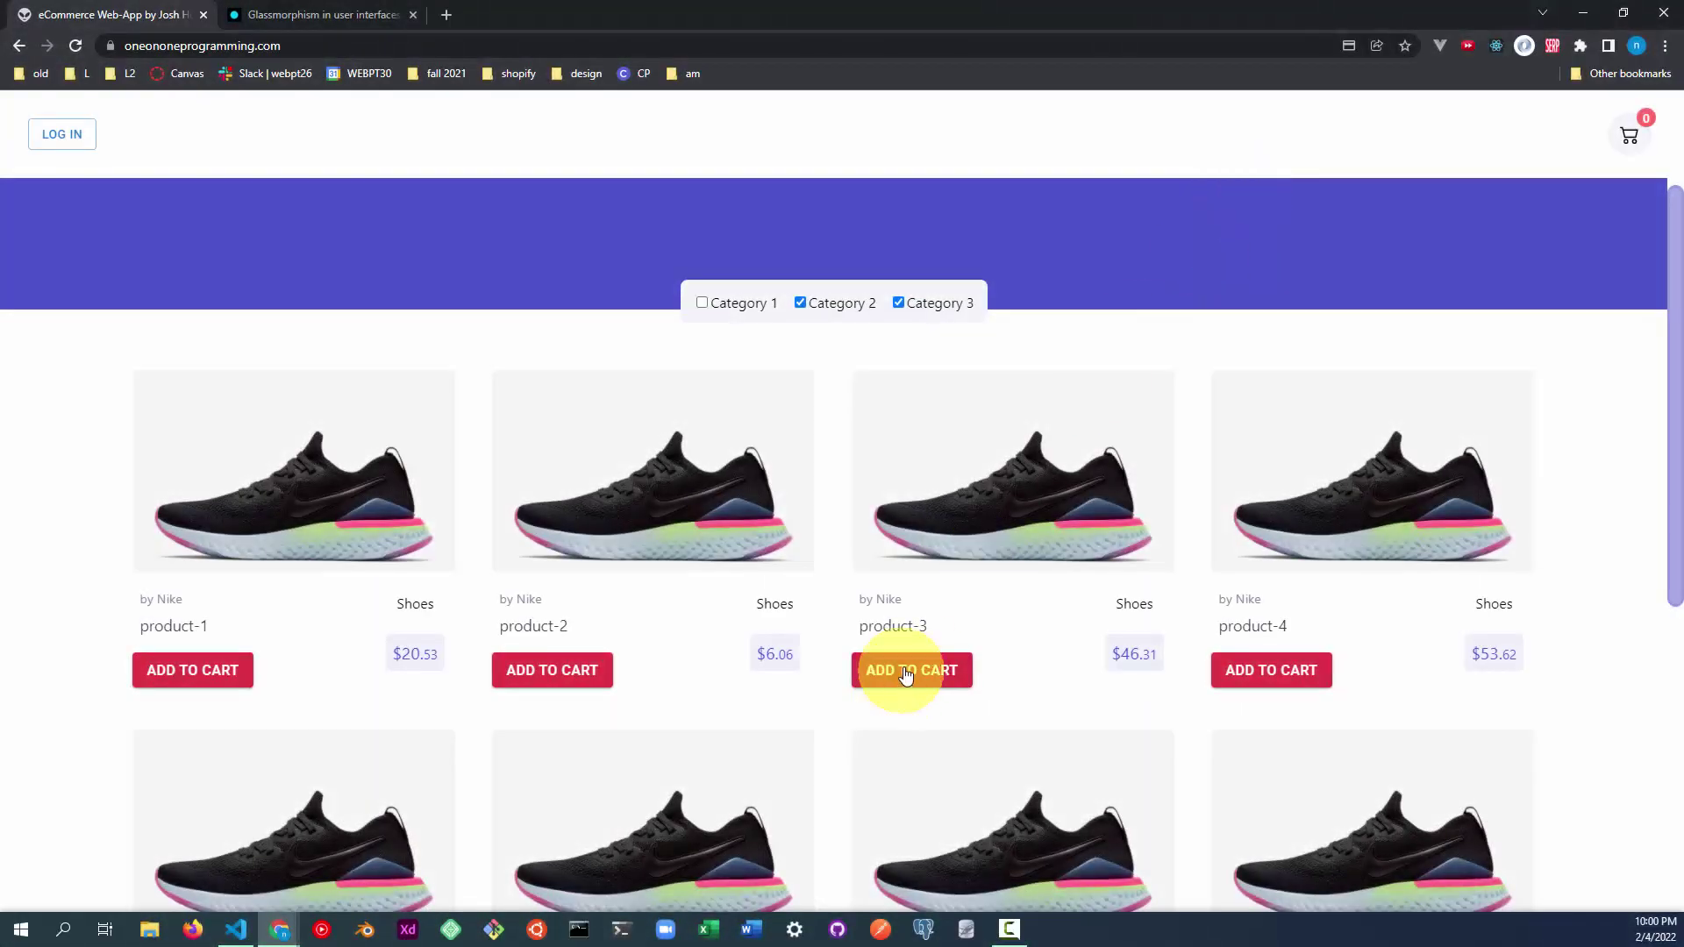
# Add product-3 and product-4 to the cart.
pyautogui.click(910, 671)
pyautogui.click(1514, 279)
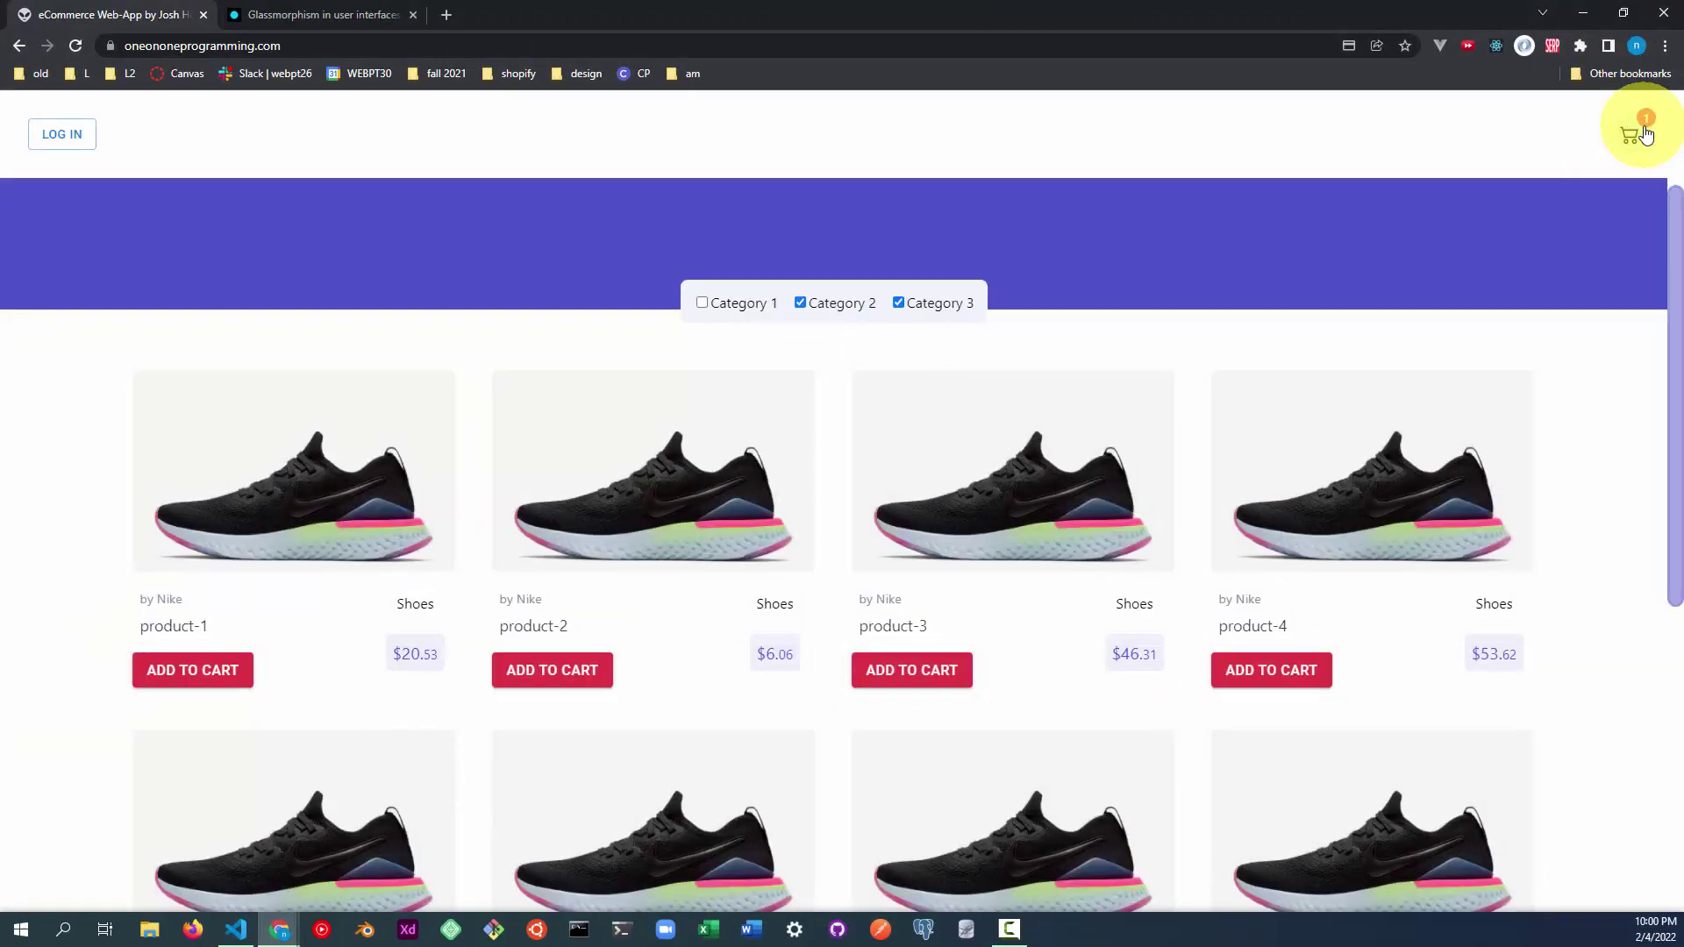
pyautogui.click(1276, 680)
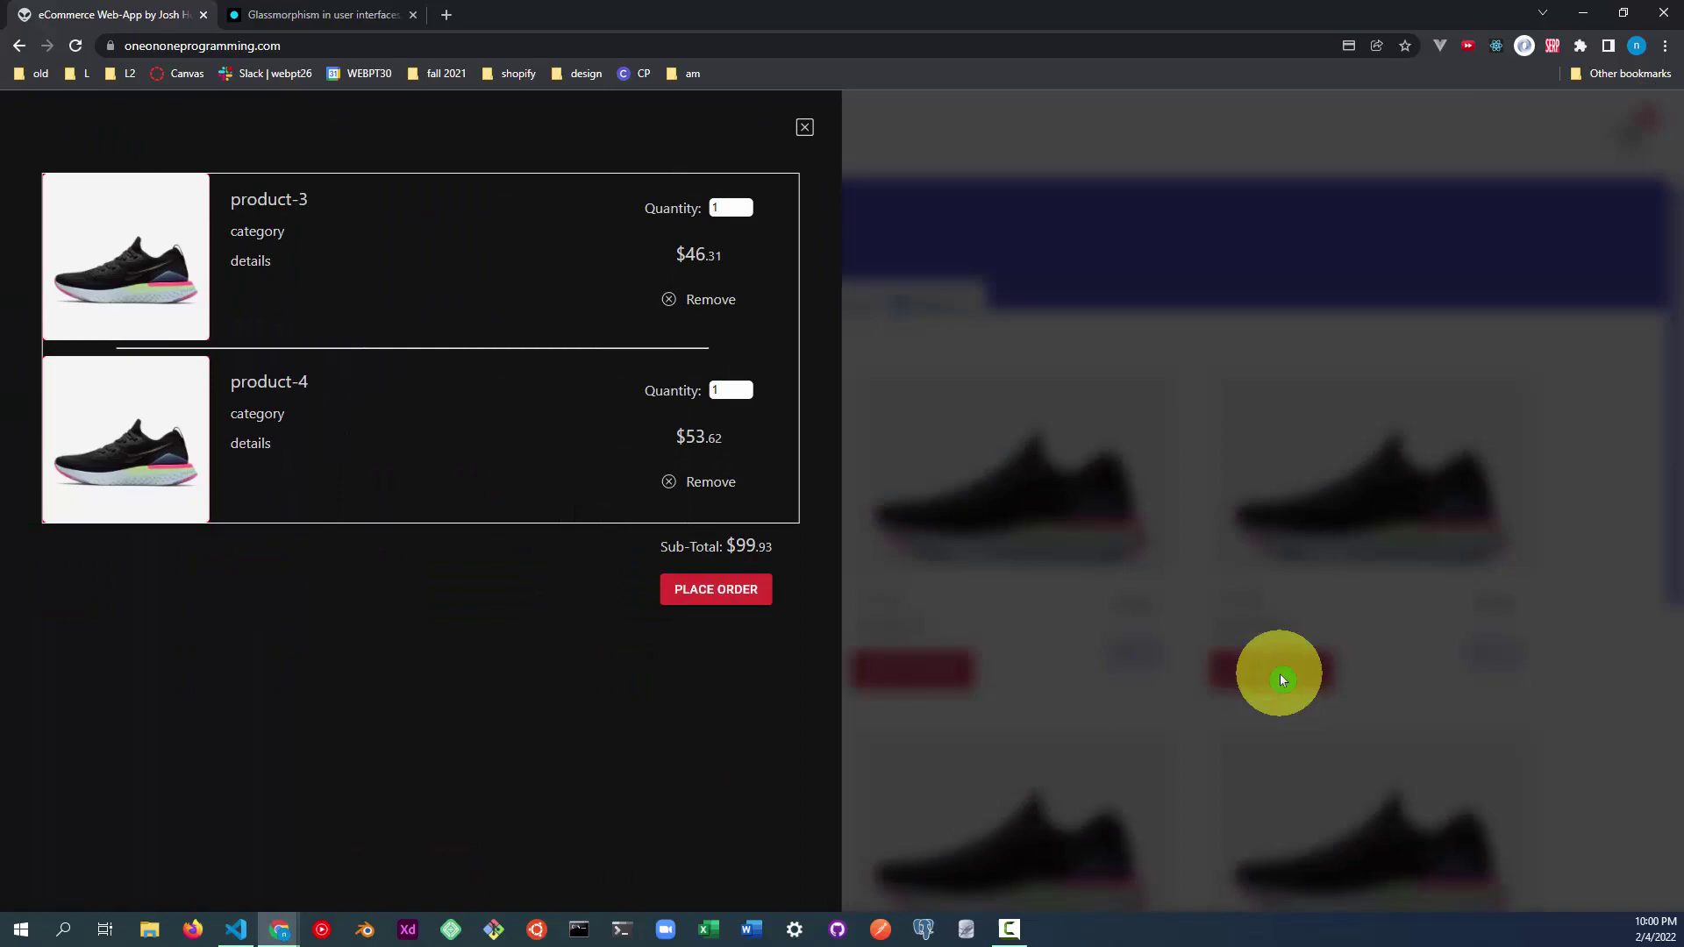
pyautogui.click(1345, 272)
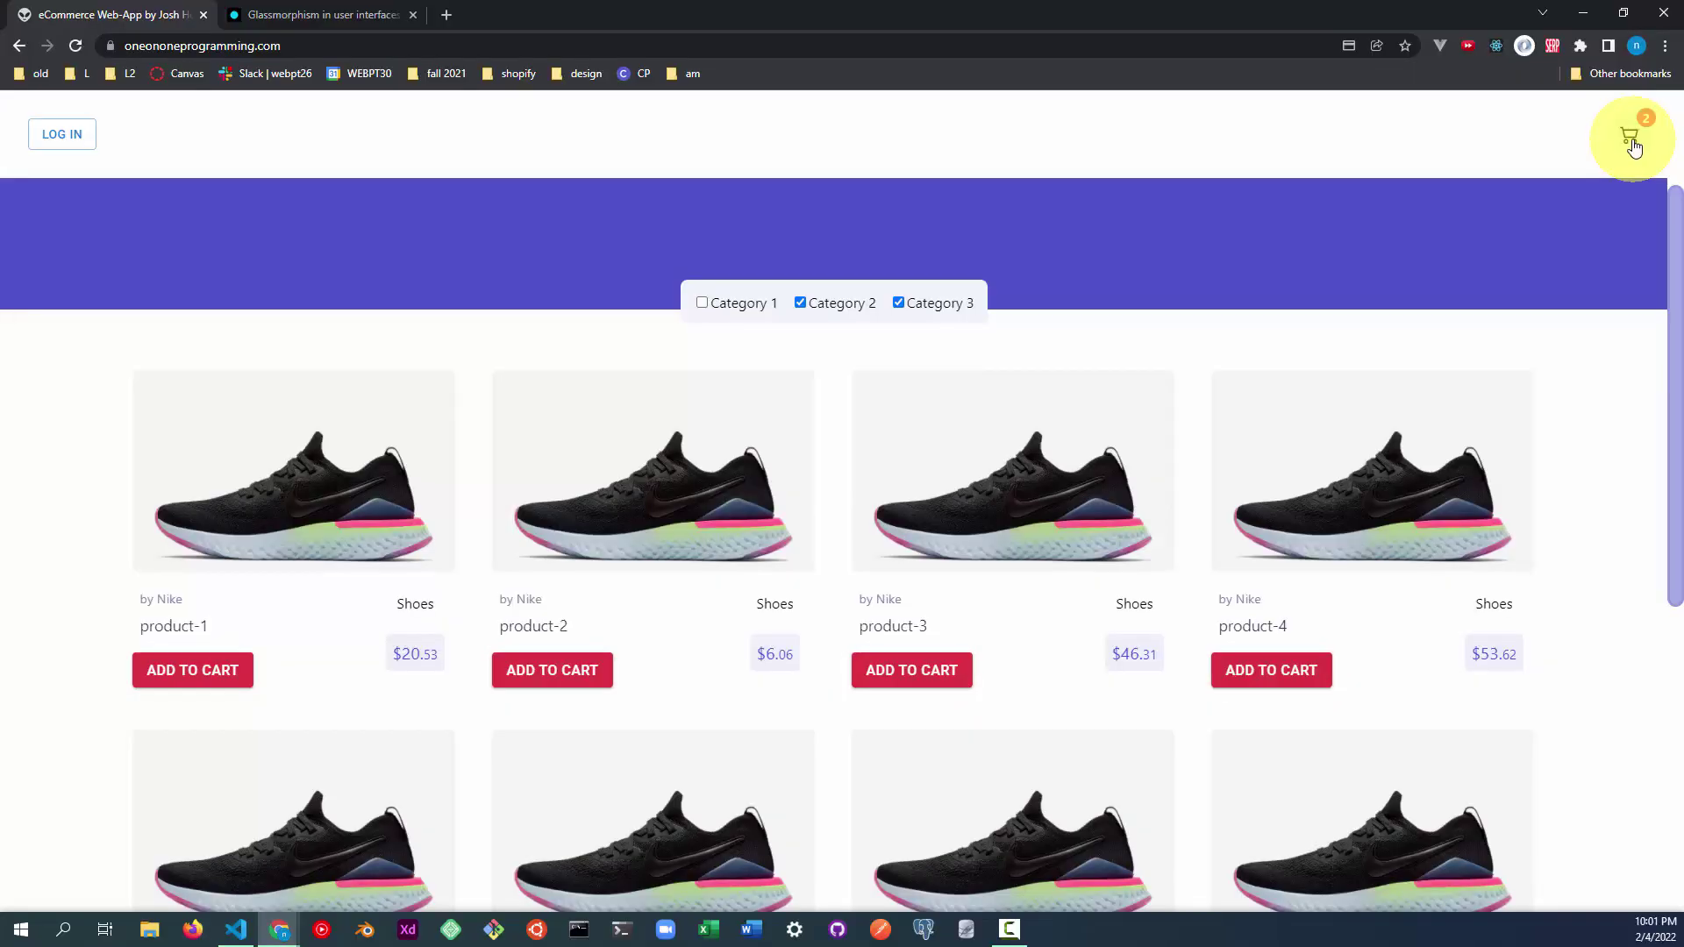
# Review the cart drawer showing product-3 and product-4 at $99.93.
pyautogui.click(1633, 146)
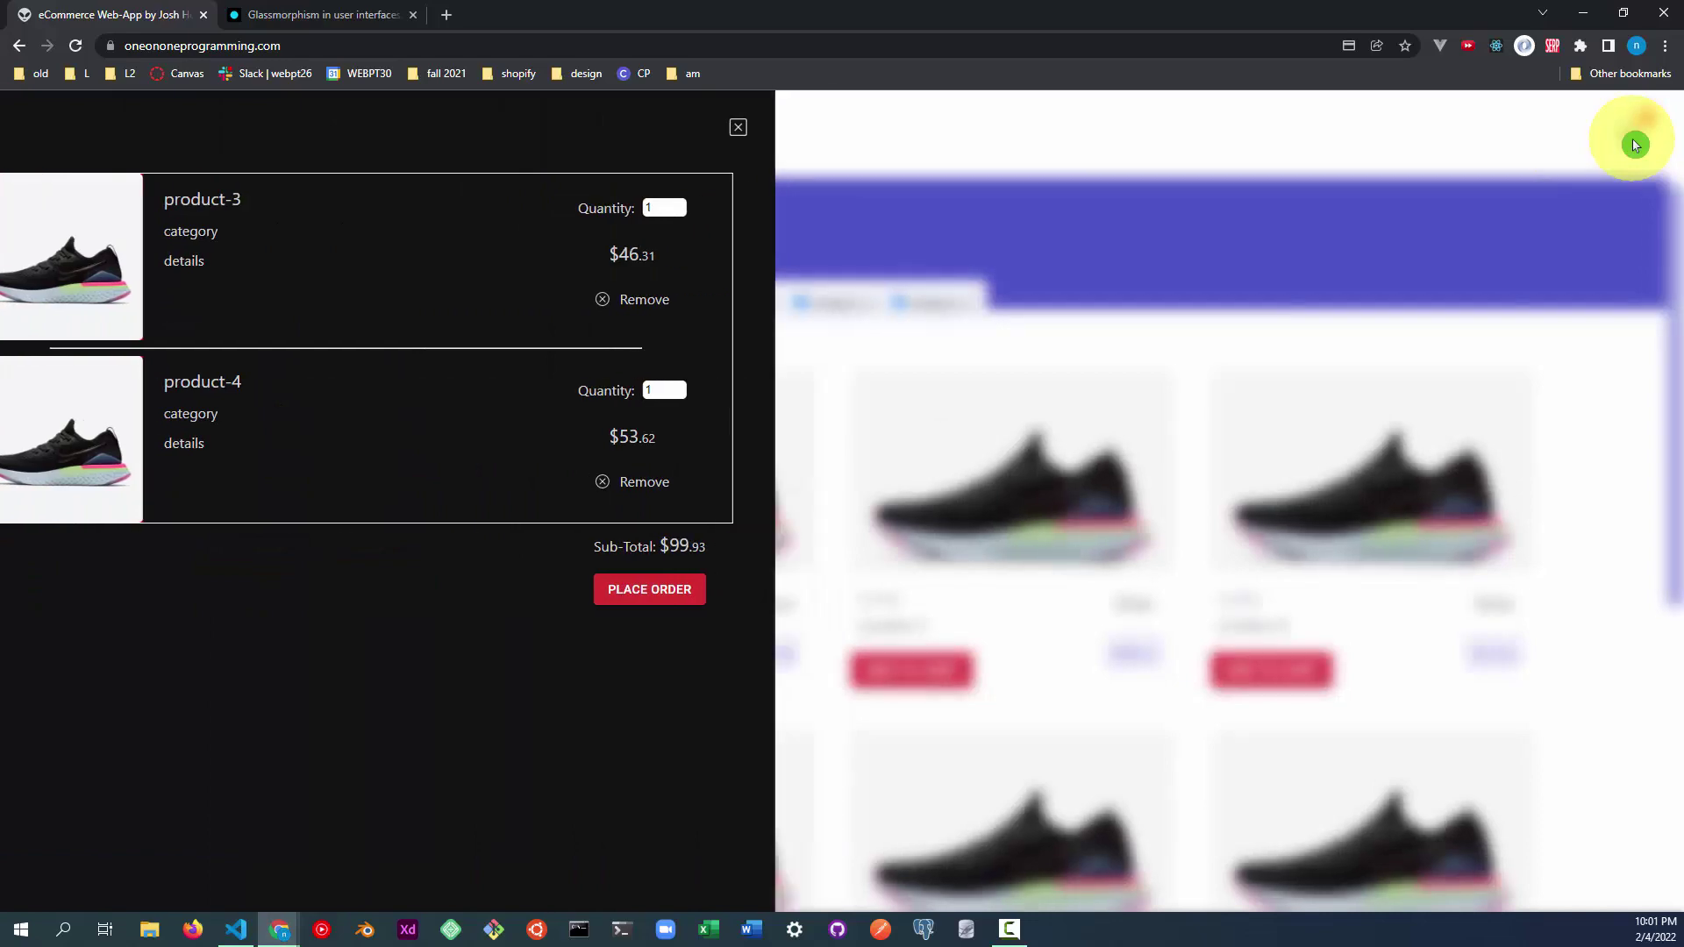
pyautogui.click(1636, 145)
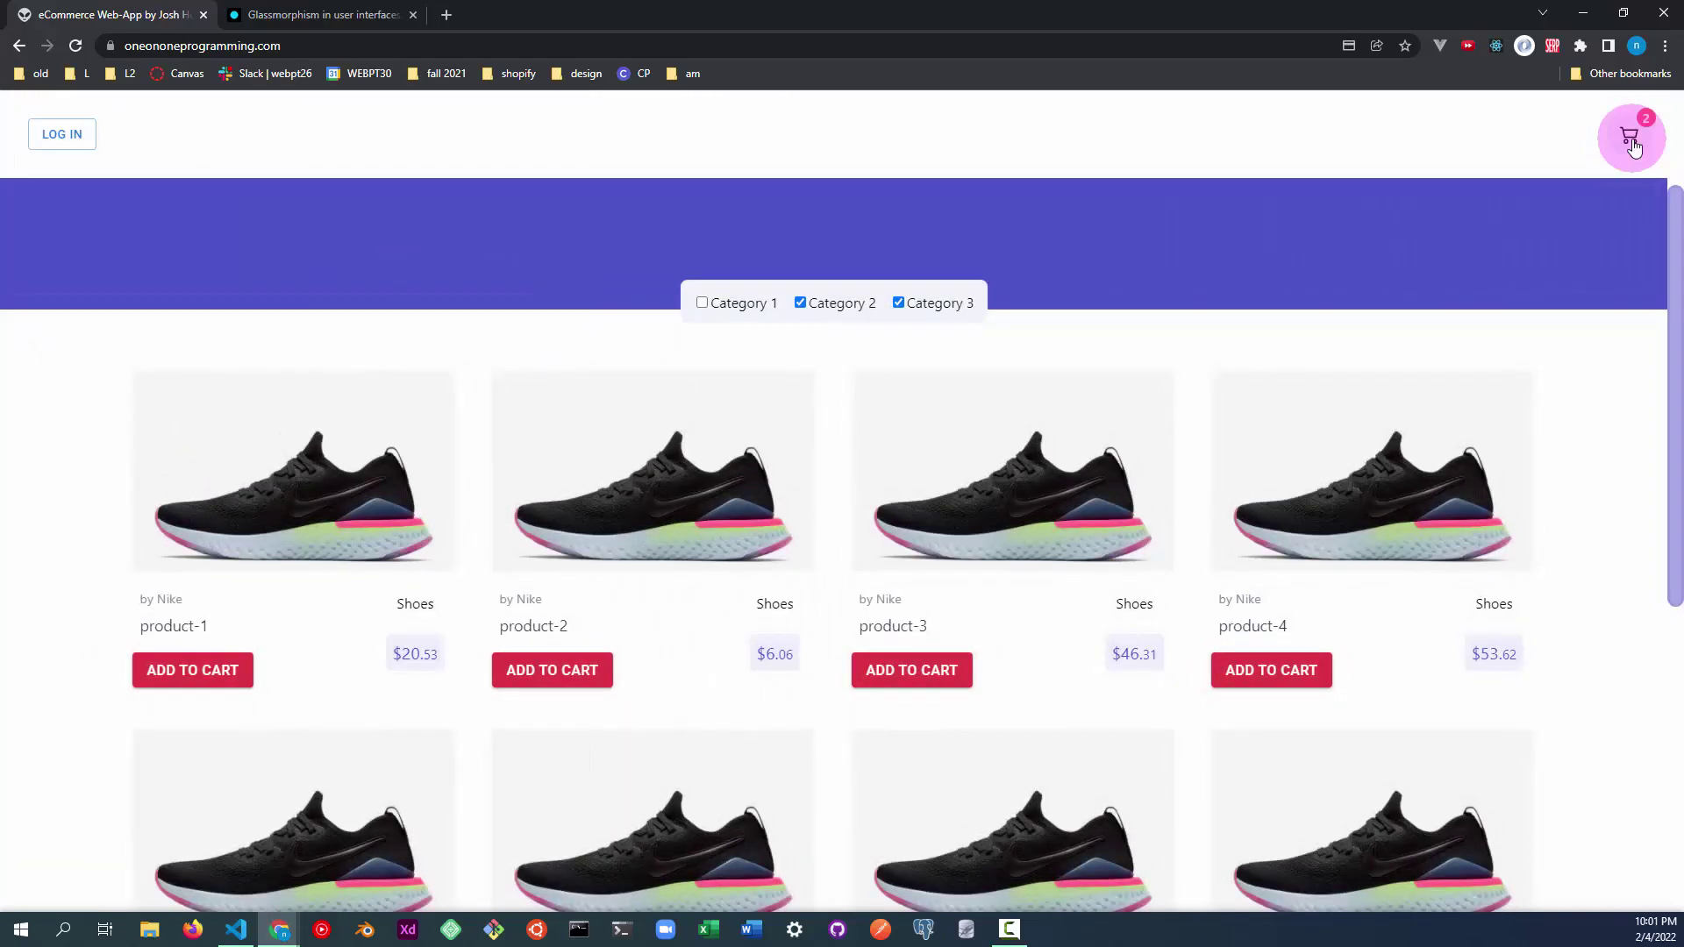
pyautogui.click(1636, 144)
pyautogui.click(1636, 145)
pyautogui.click(1636, 144)
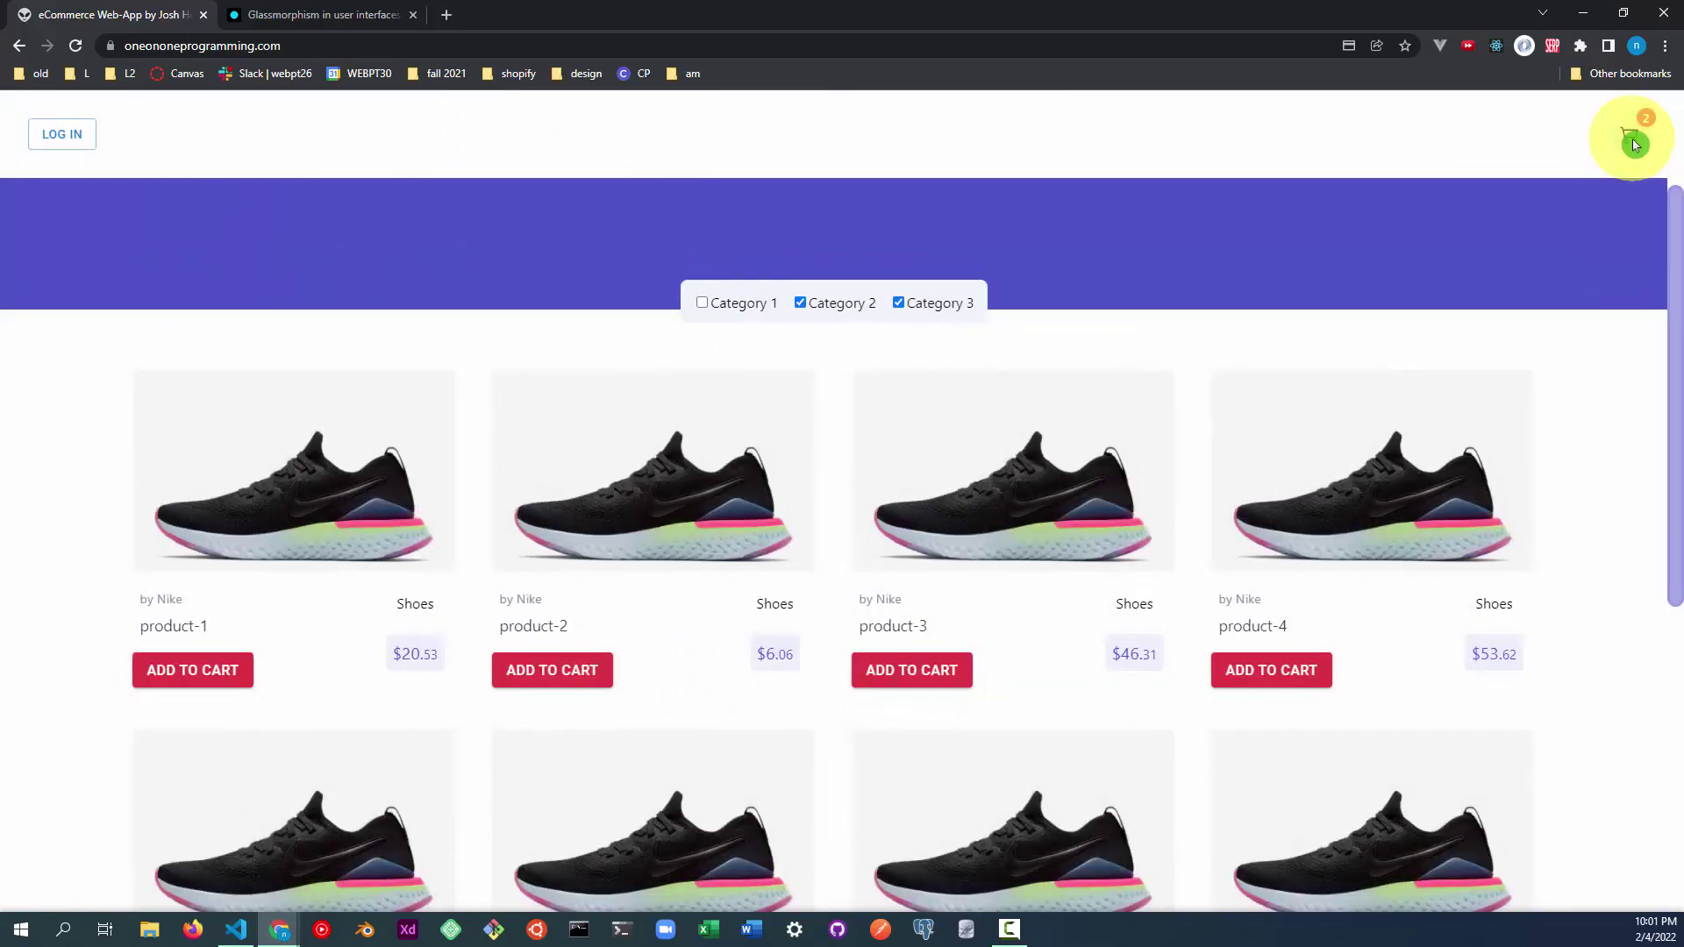
pyautogui.click(1633, 142)
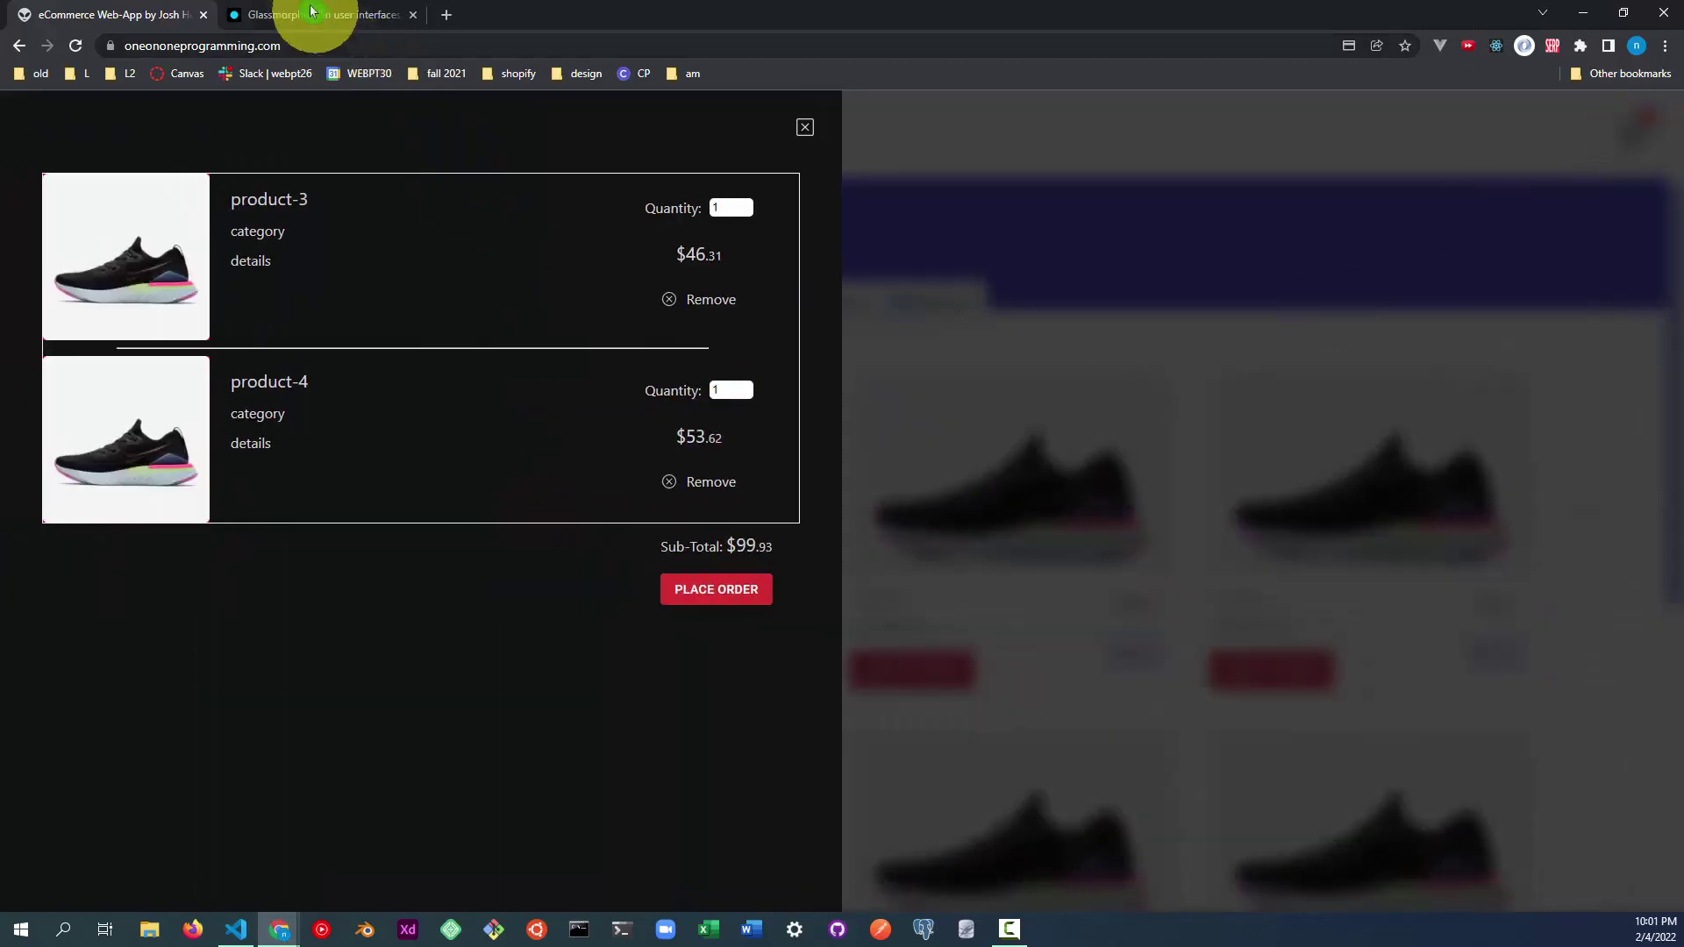
# Switch to the 'Glassmorphism in user interfaces' article and scroll down through it.
pyautogui.click(307, 18)
pyautogui.scroll(-2, 480, 439)
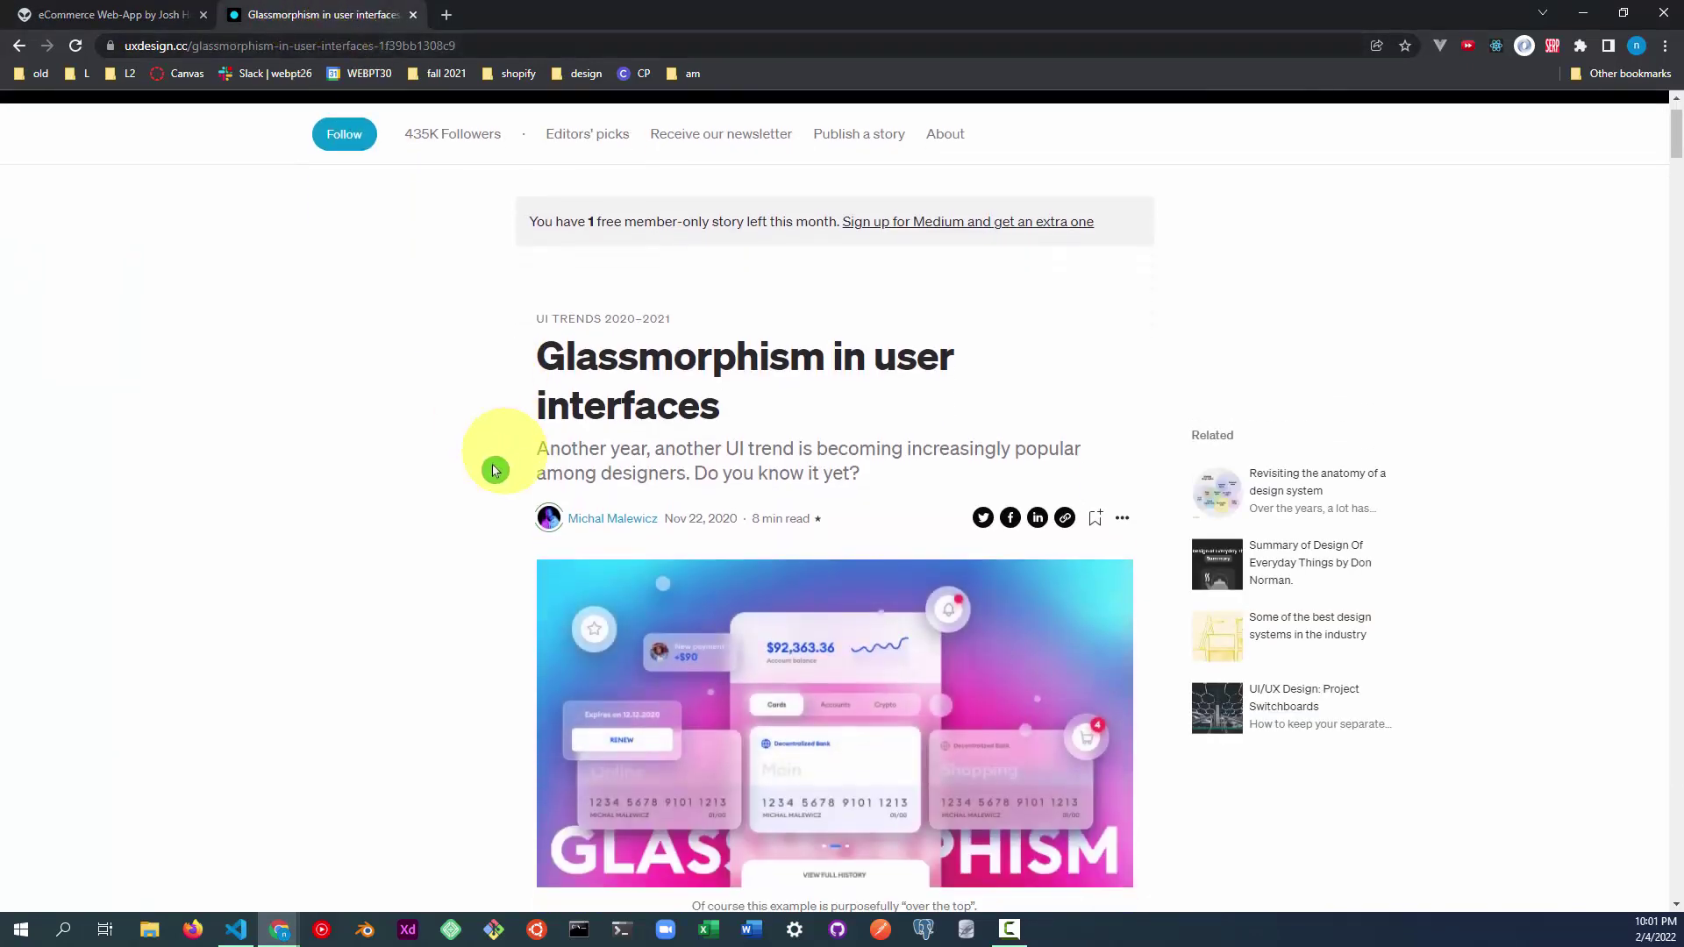
pyautogui.scroll(-1, 474, 478)
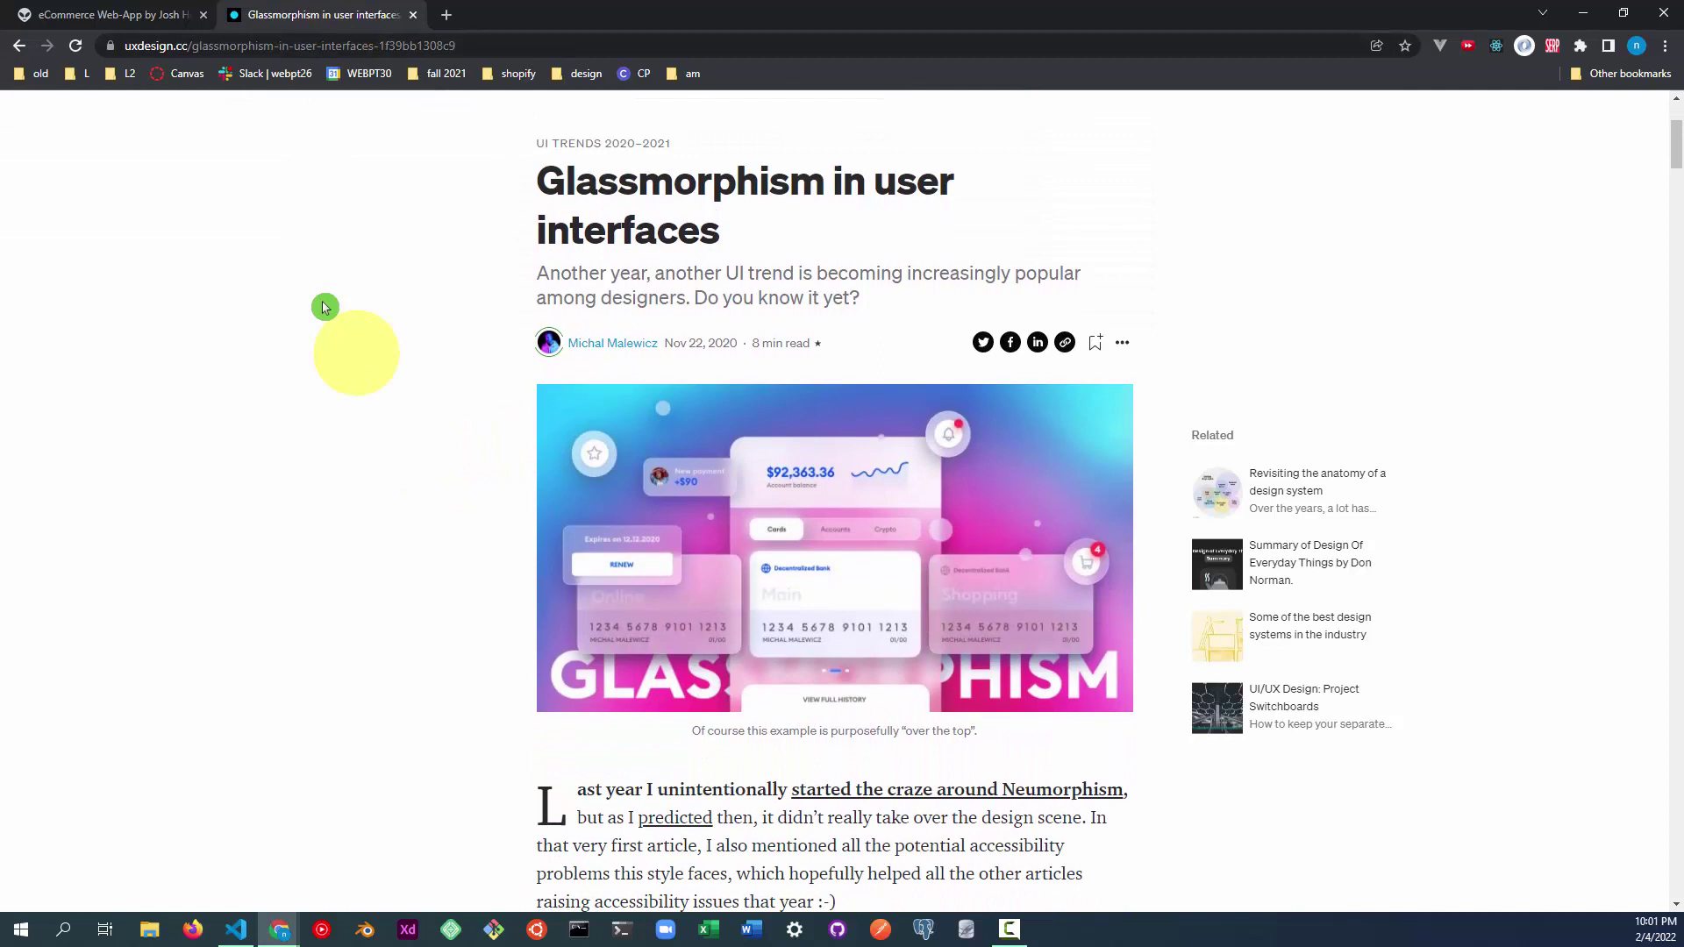
# Return to the store and set product-3 quantity to 2, highlighting the $146.24 subtotal.
pyautogui.click(103, 14)
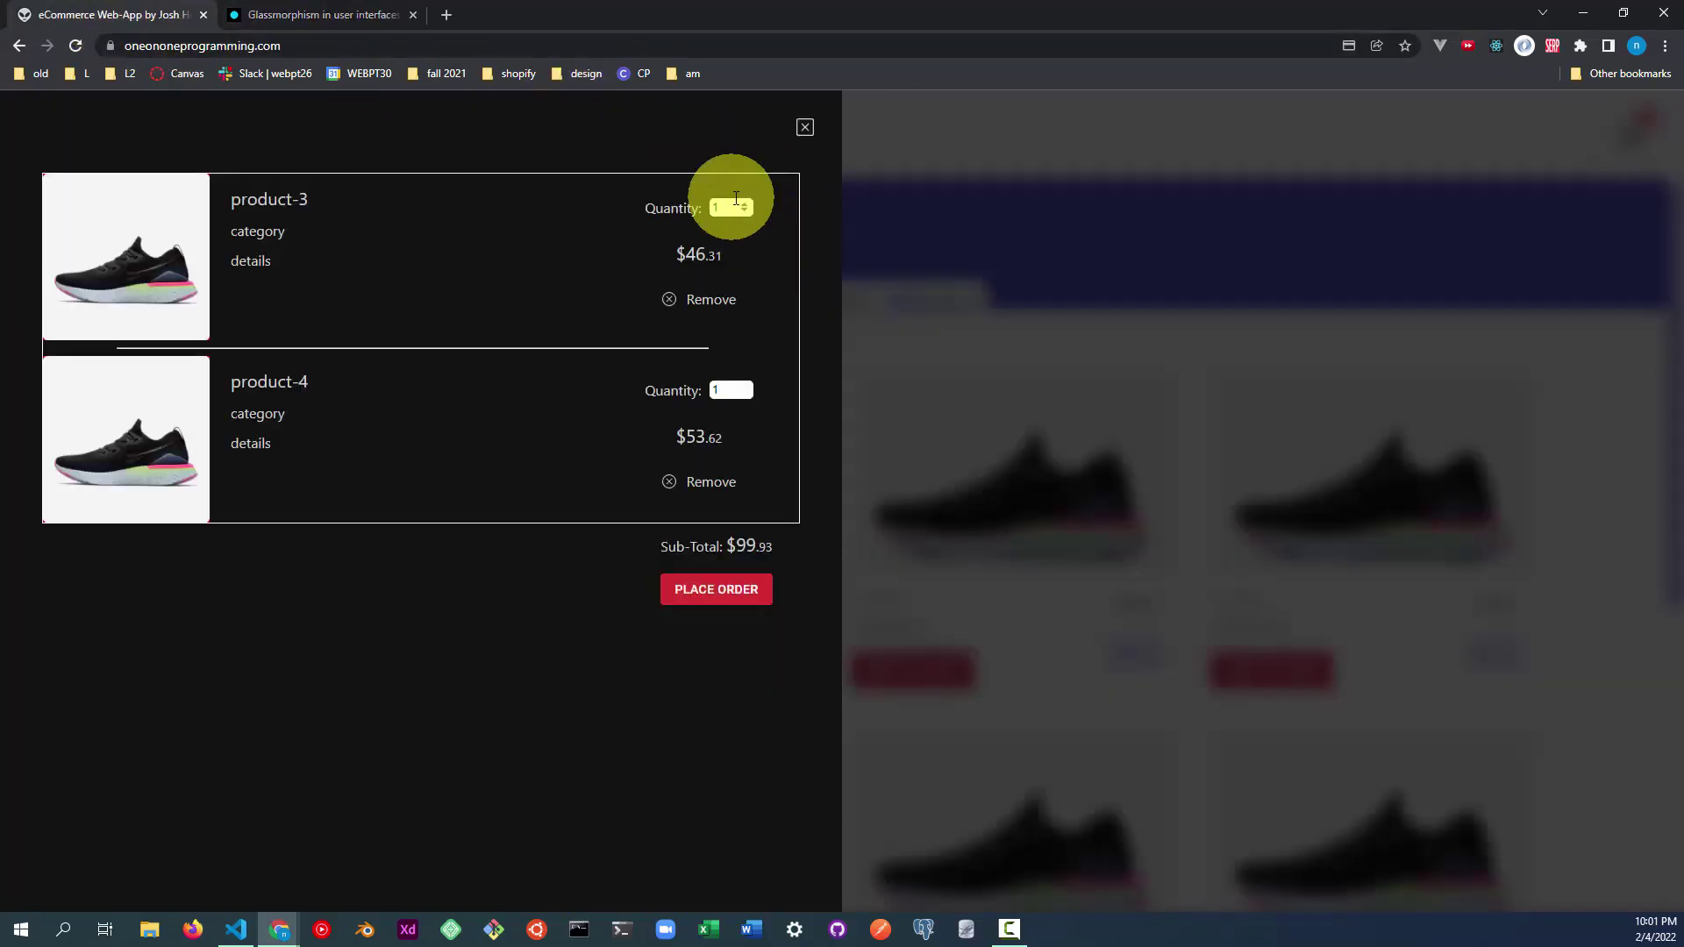
pyautogui.click(742, 206)
pyautogui.click(745, 212)
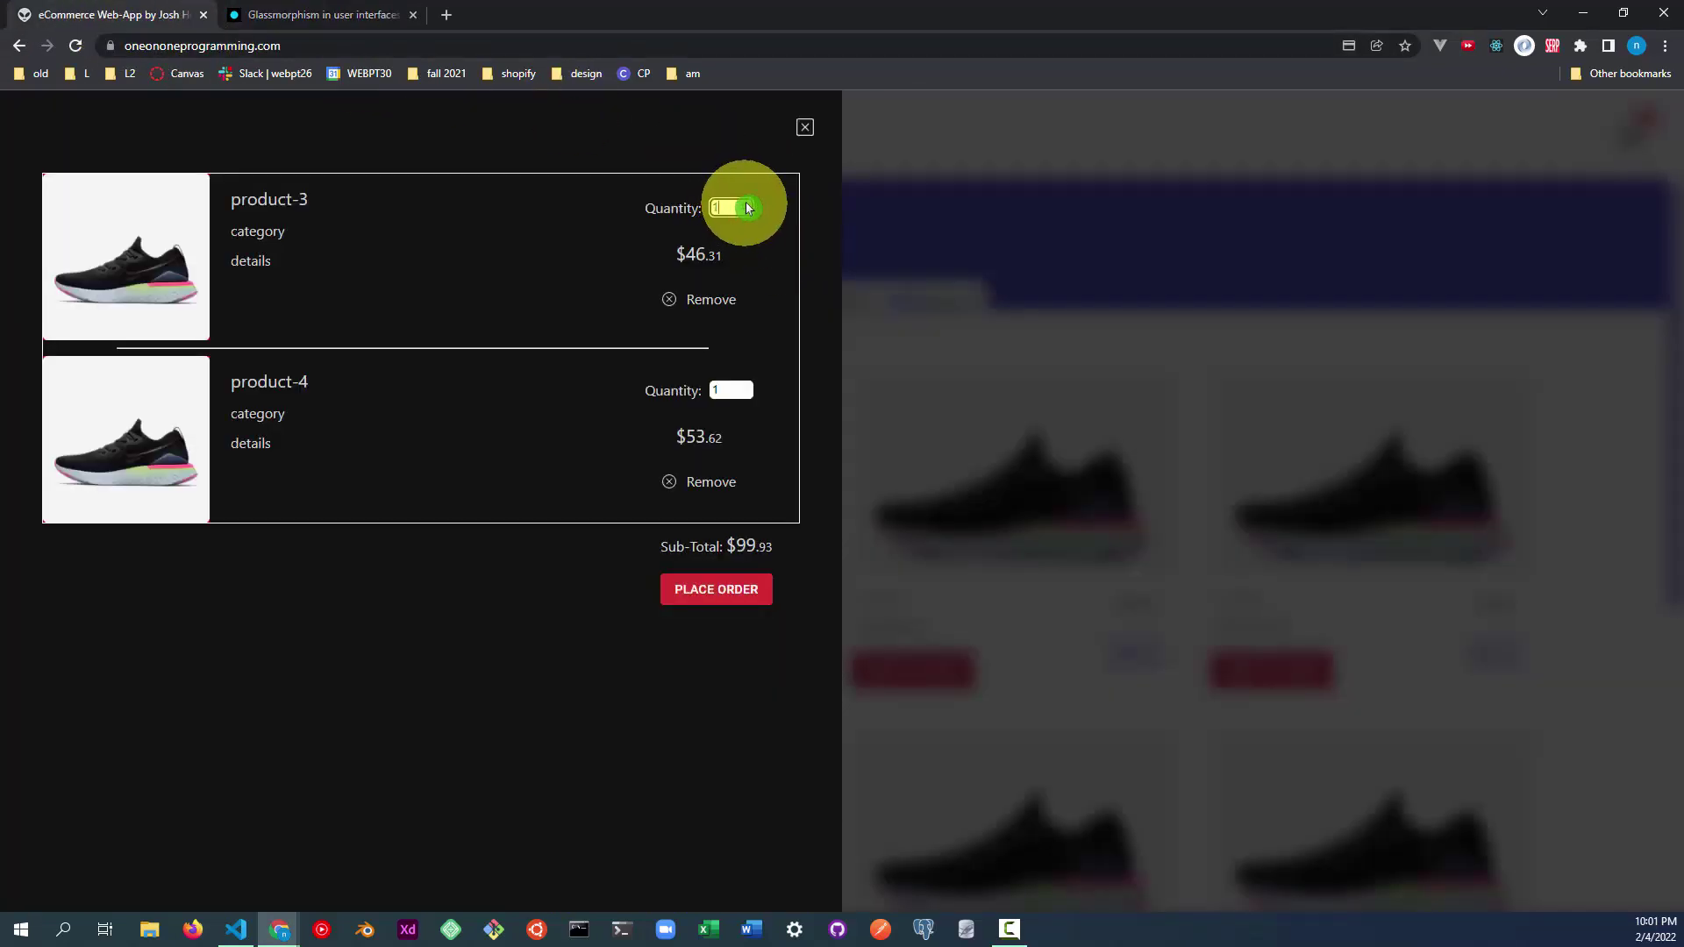
pyautogui.click(750, 204)
pyautogui.moveTo(779, 546); pyautogui.dragTo(721, 547)
# Raise product-4 quantity to 4, then lower it until product-4 leaves the cart.
pyautogui.click(750, 387)
pyautogui.click(750, 388)
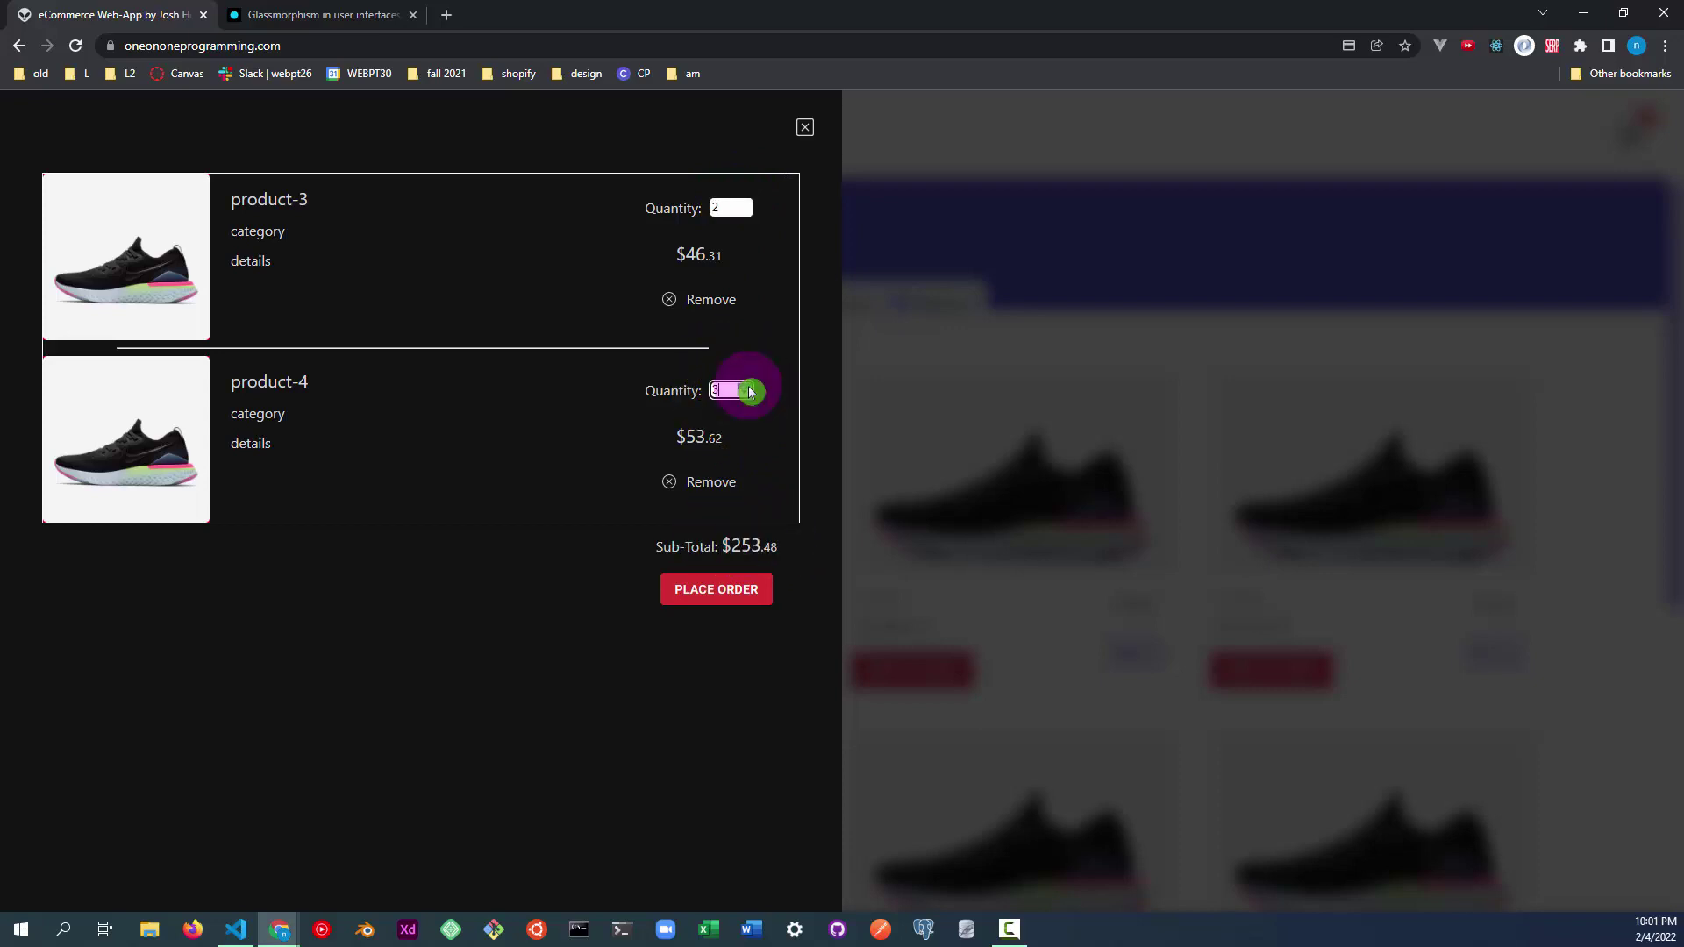
pyautogui.click(751, 389)
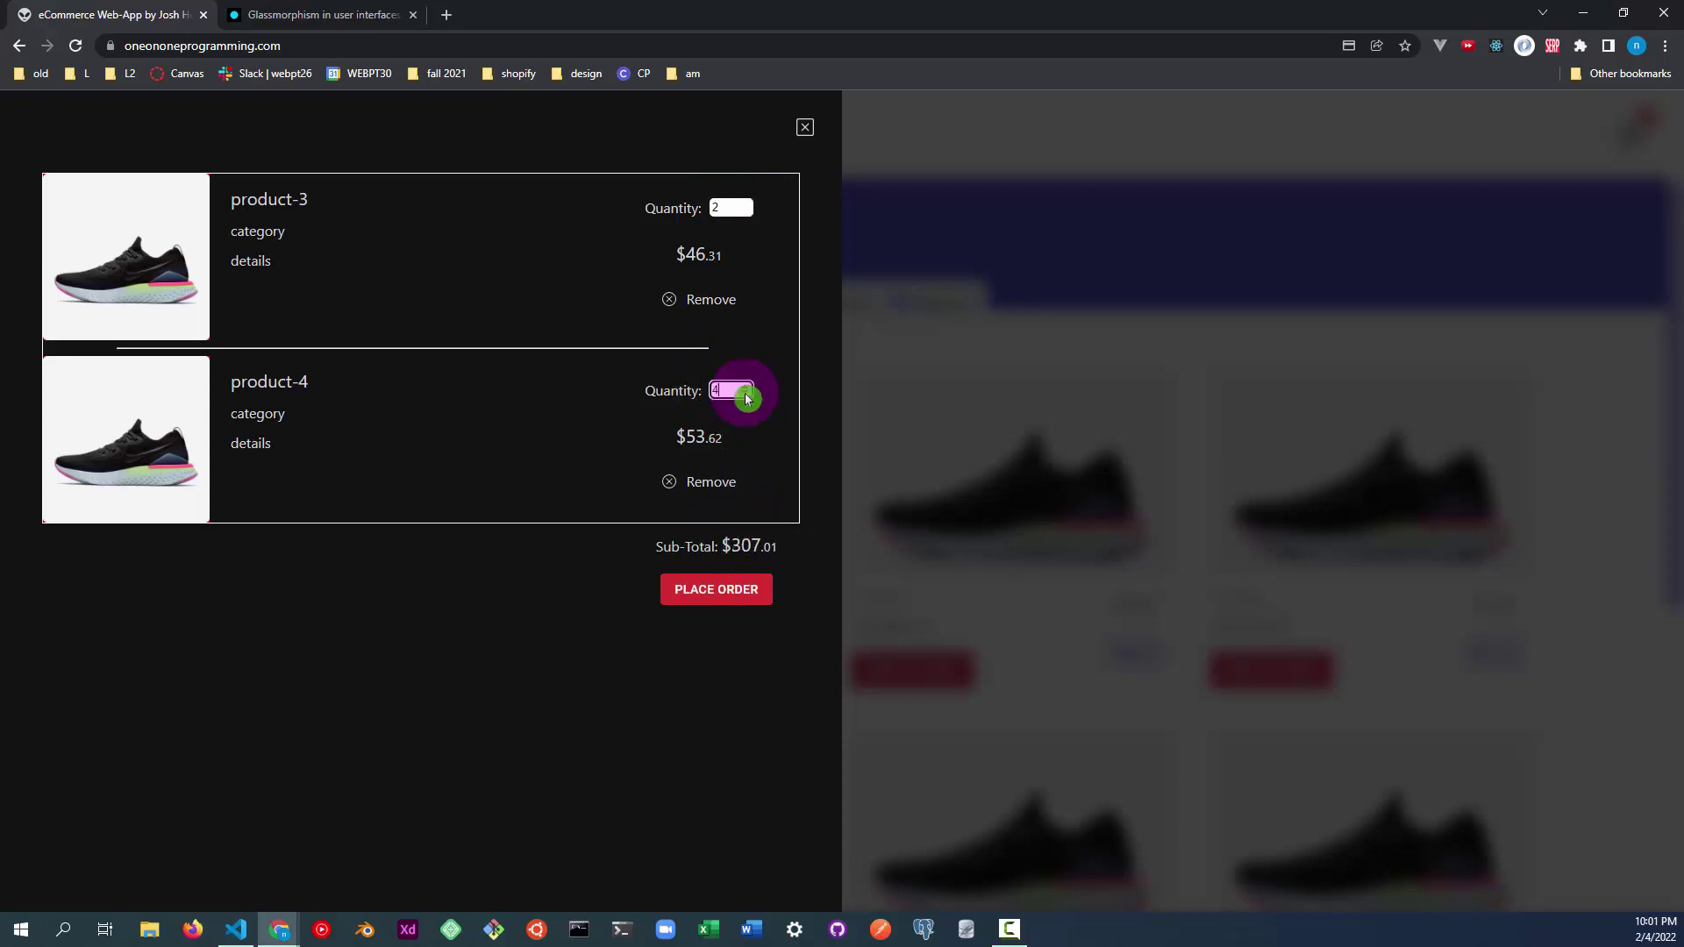
pyautogui.click(746, 396)
pyautogui.click(747, 397)
pyautogui.click(746, 396)
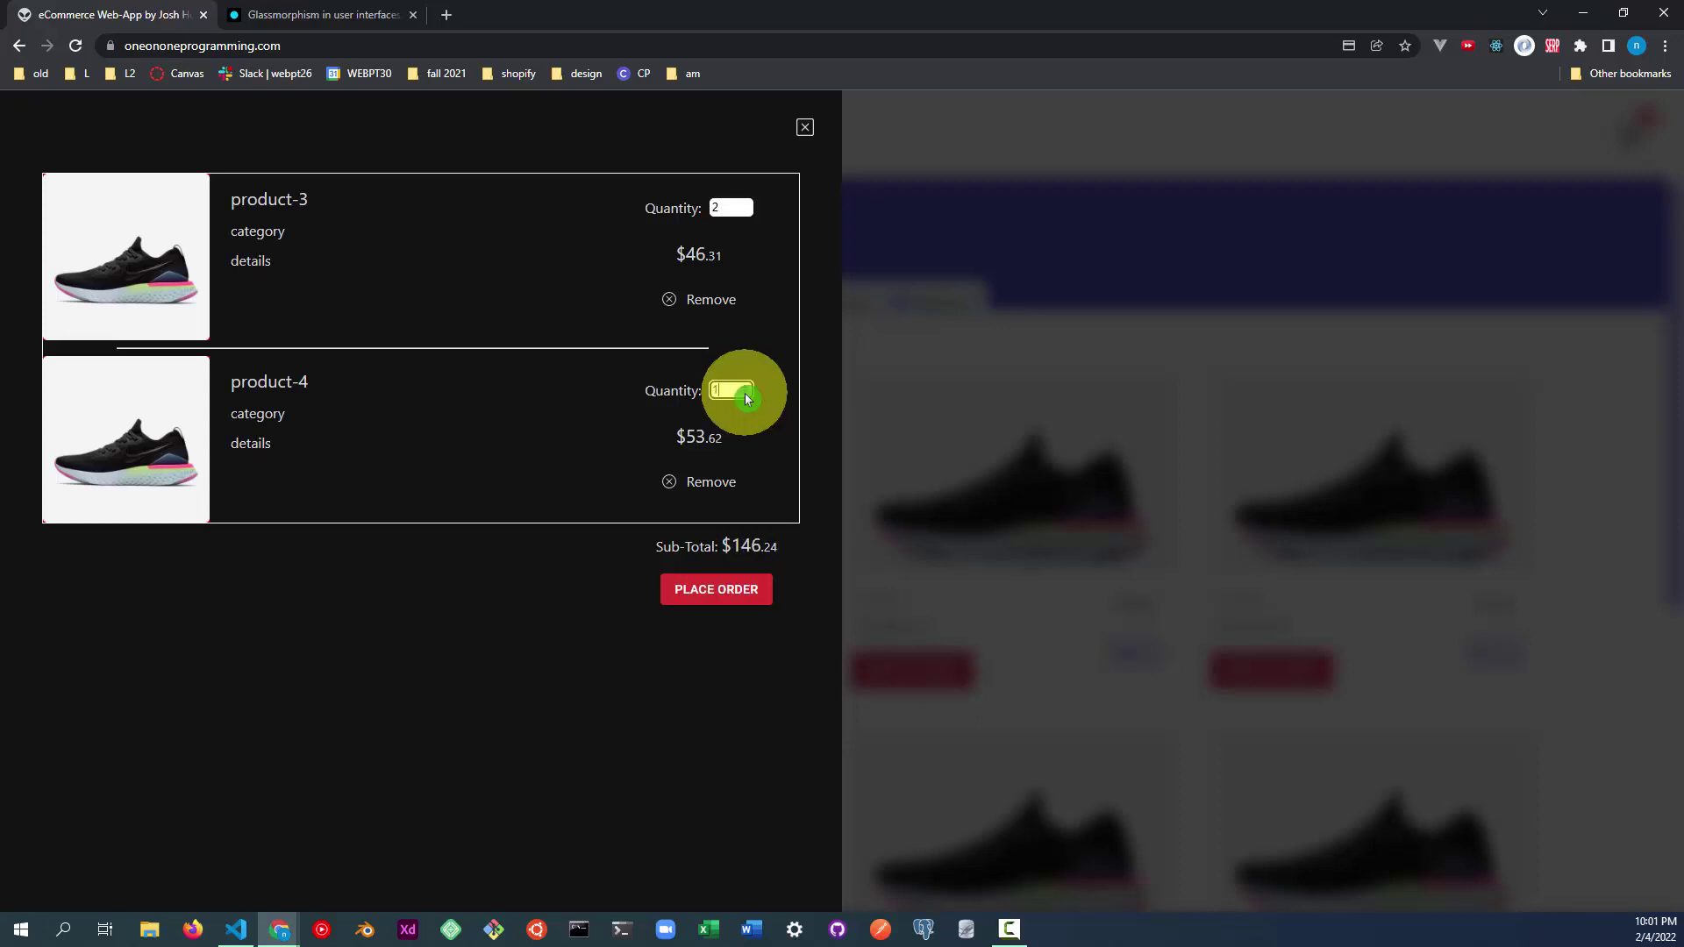
pyautogui.click(747, 397)
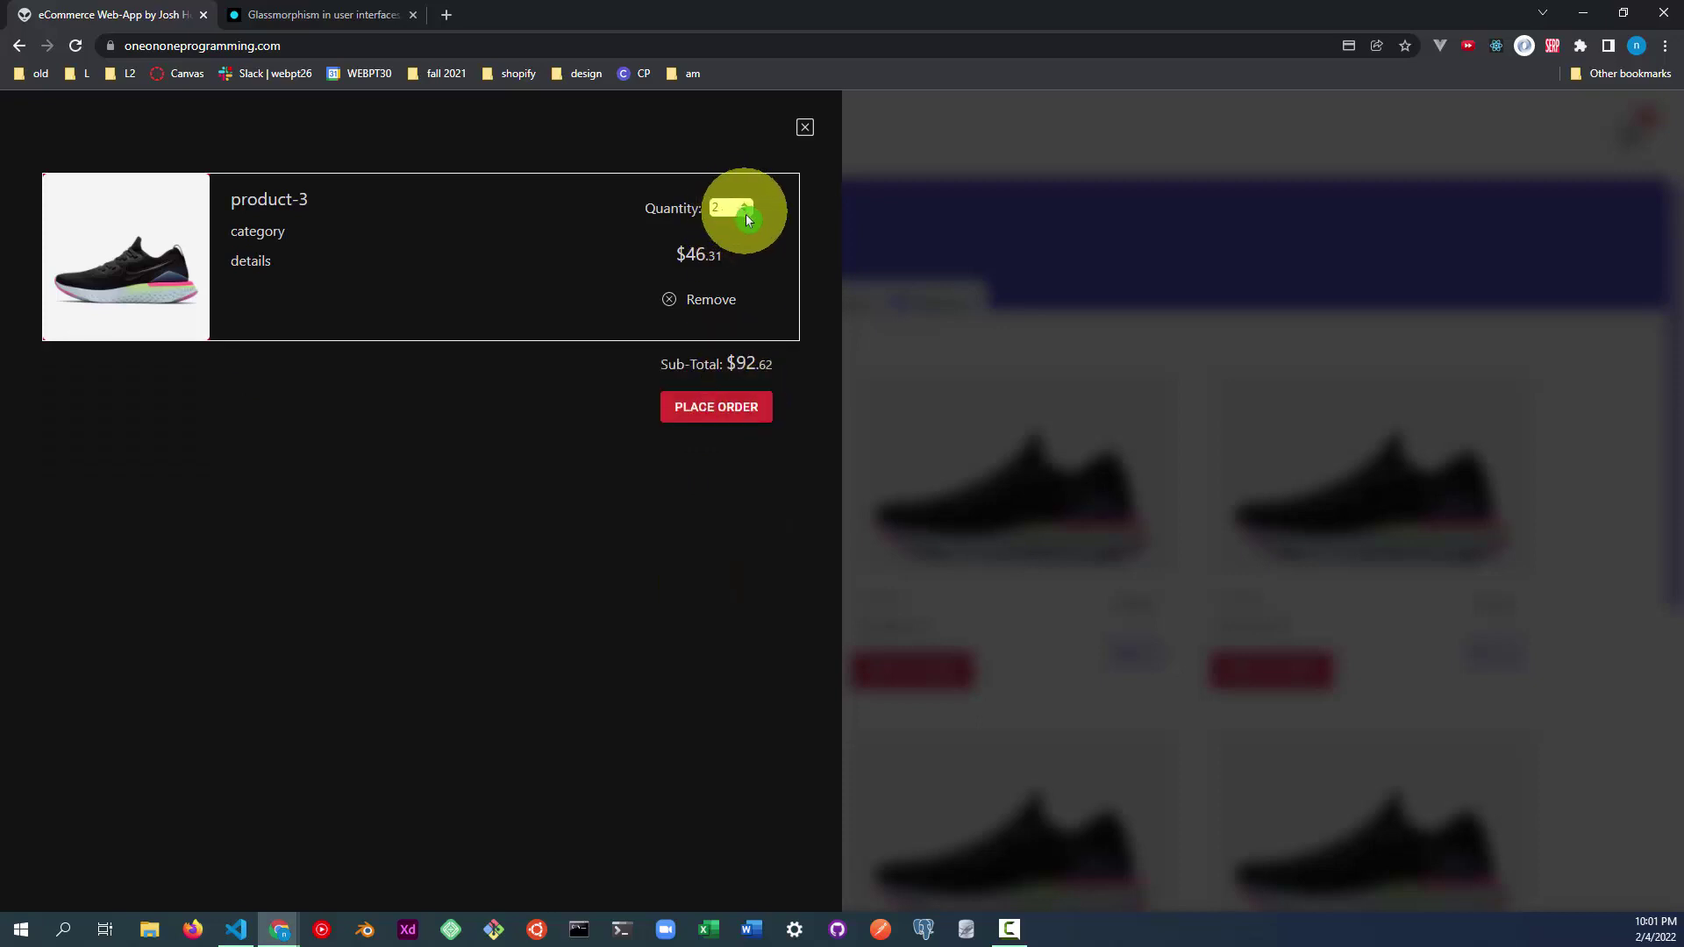
# Empty the cart, then add one product-3 and two product-4 for $153.55.
pyautogui.click(743, 214)
pyautogui.click(743, 214)
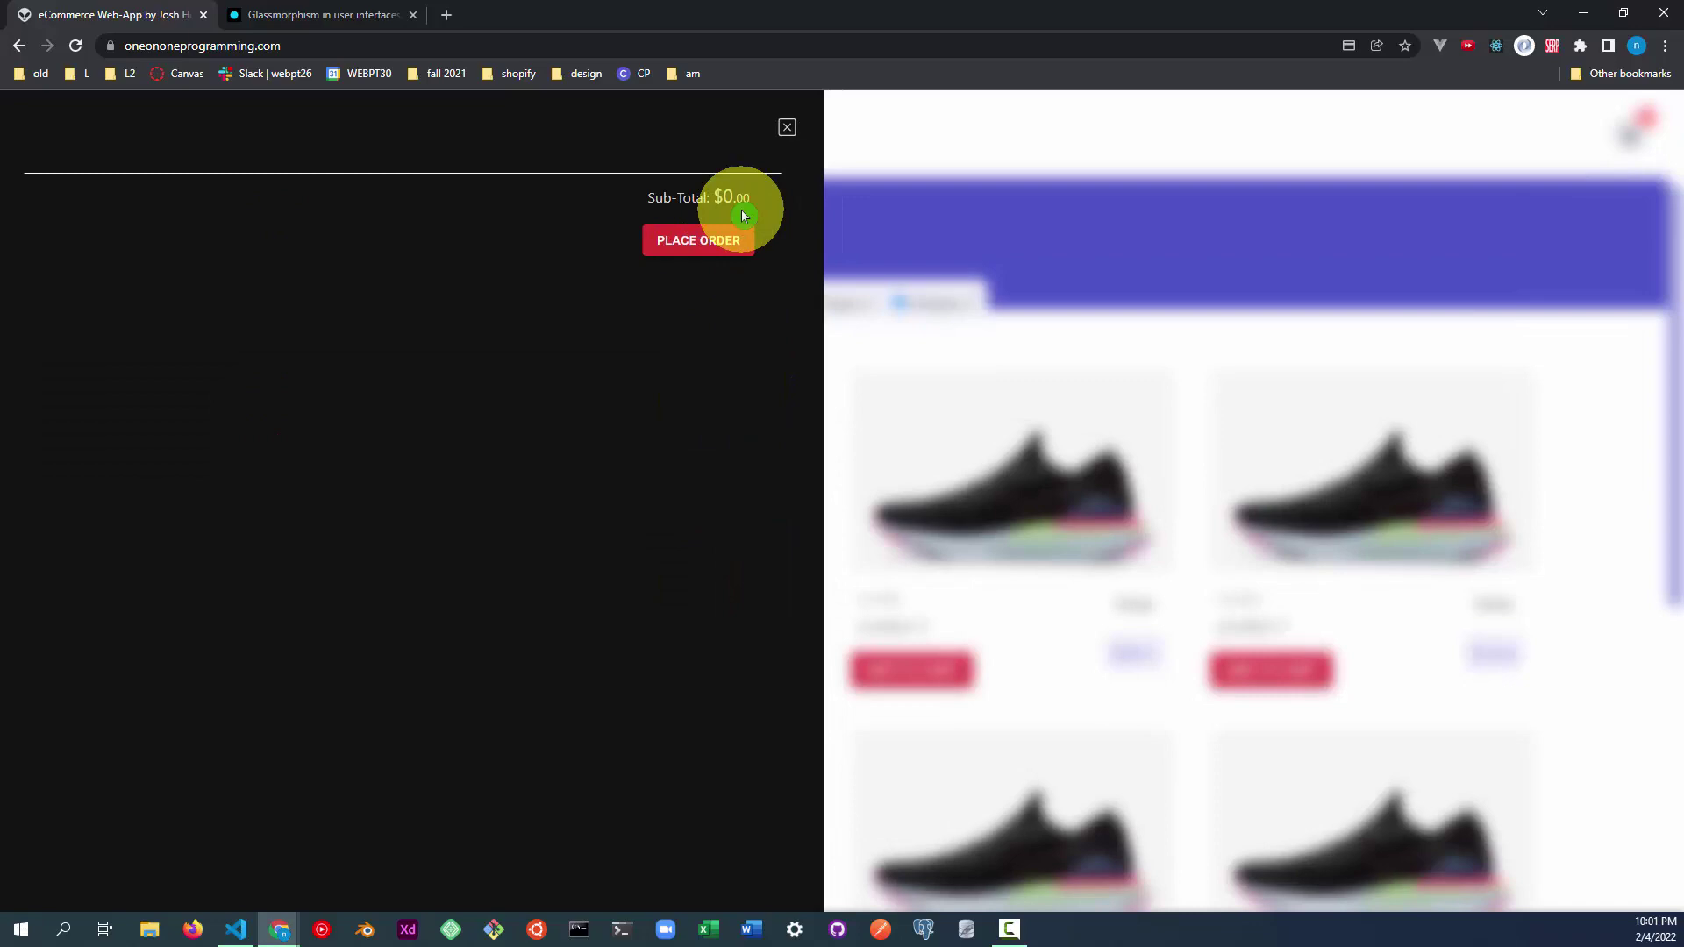
pyautogui.click(914, 666)
pyautogui.click(1222, 387)
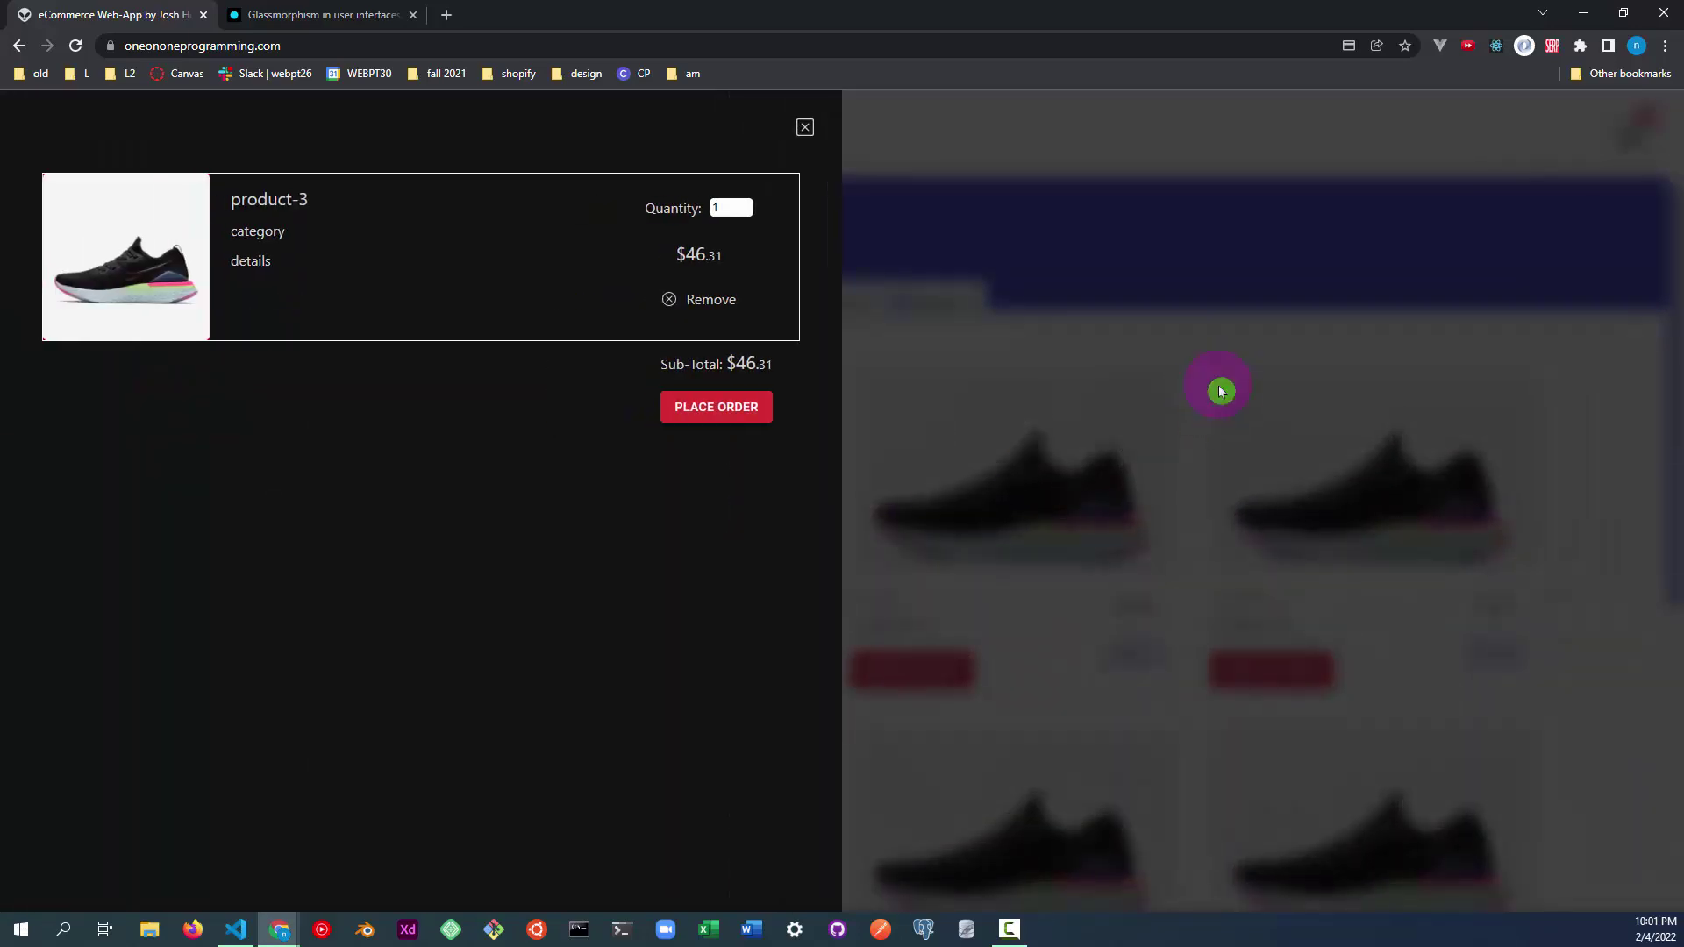
pyautogui.click(1252, 669)
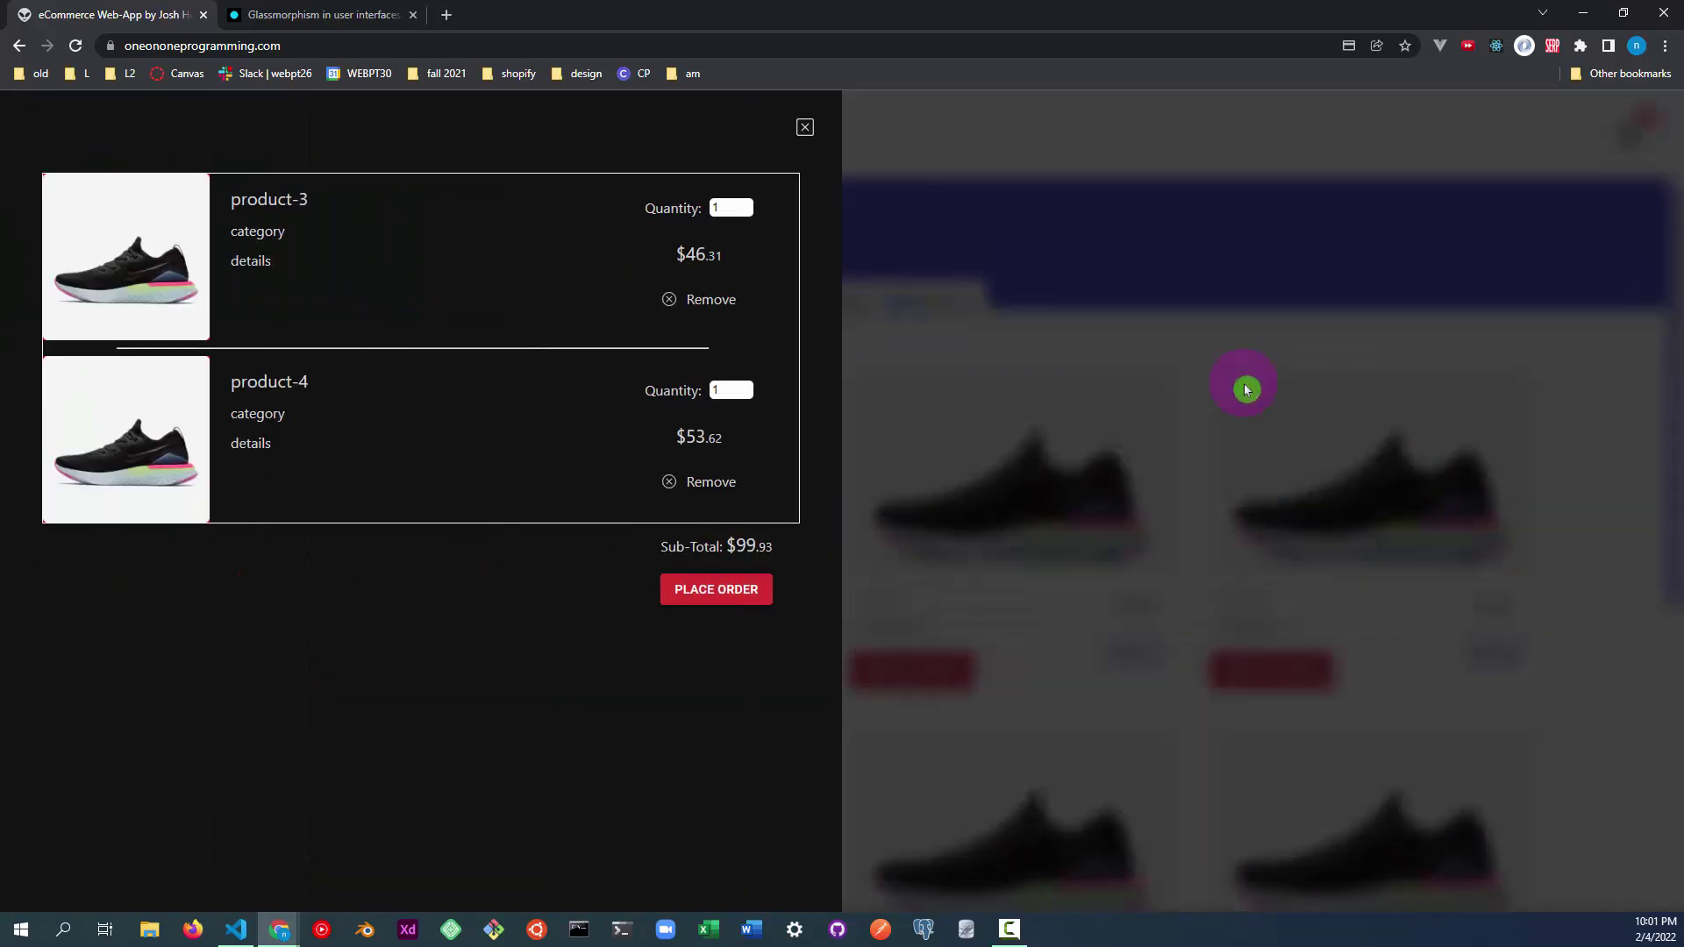
pyautogui.click(1247, 389)
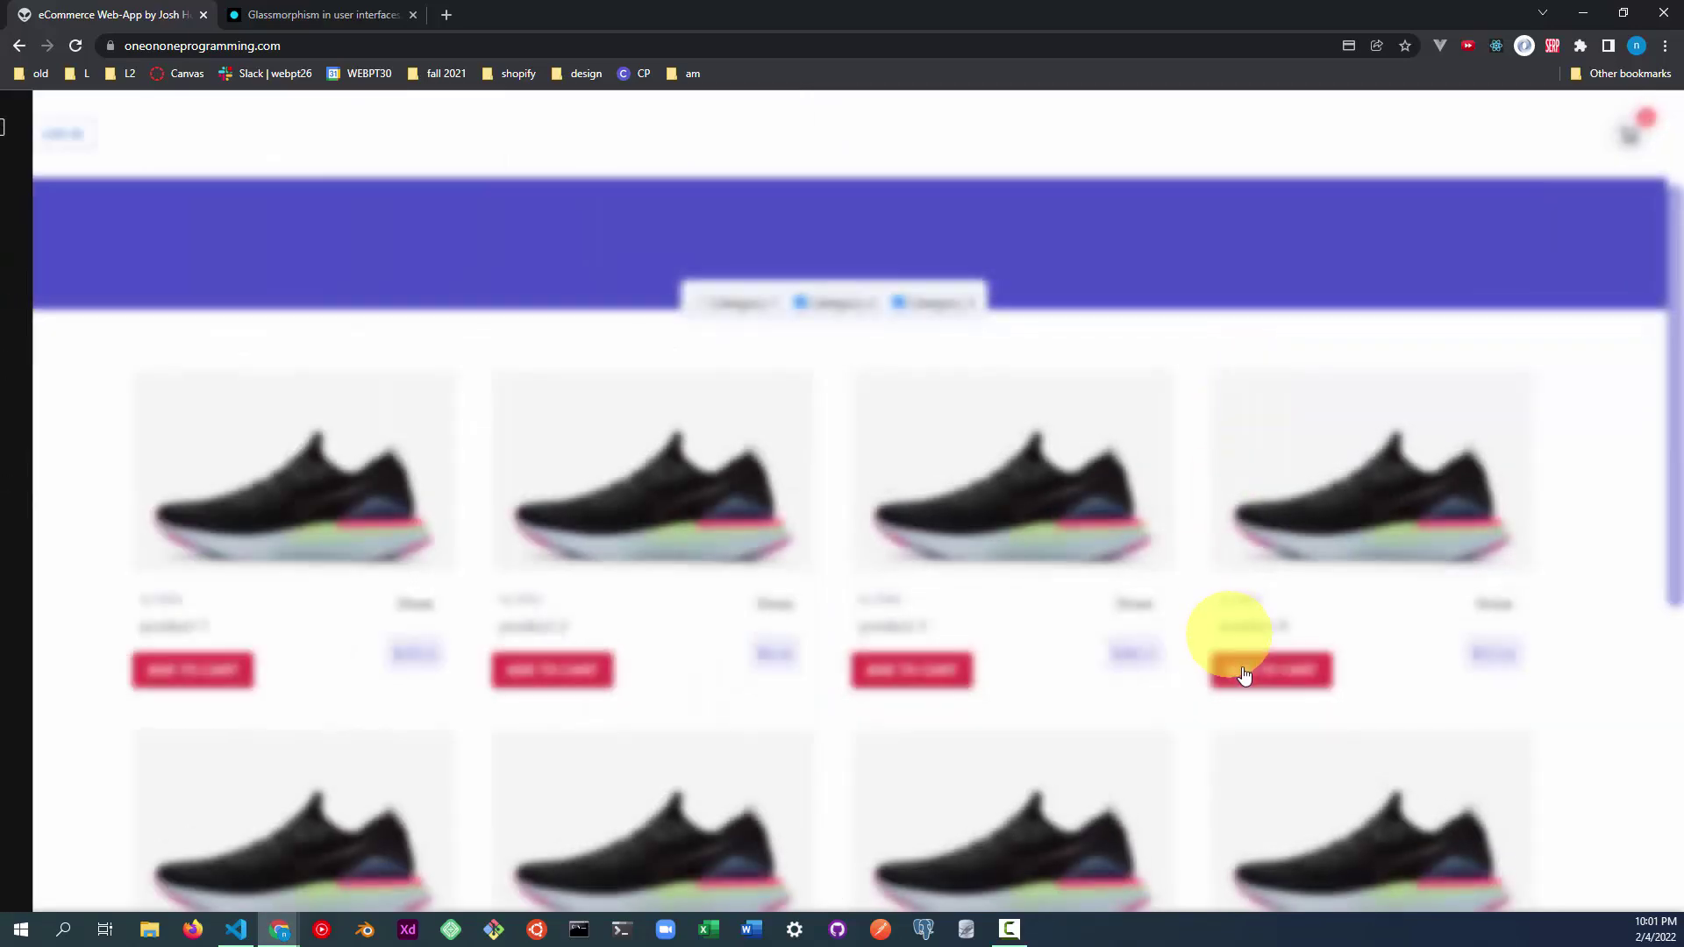
pyautogui.click(1255, 674)
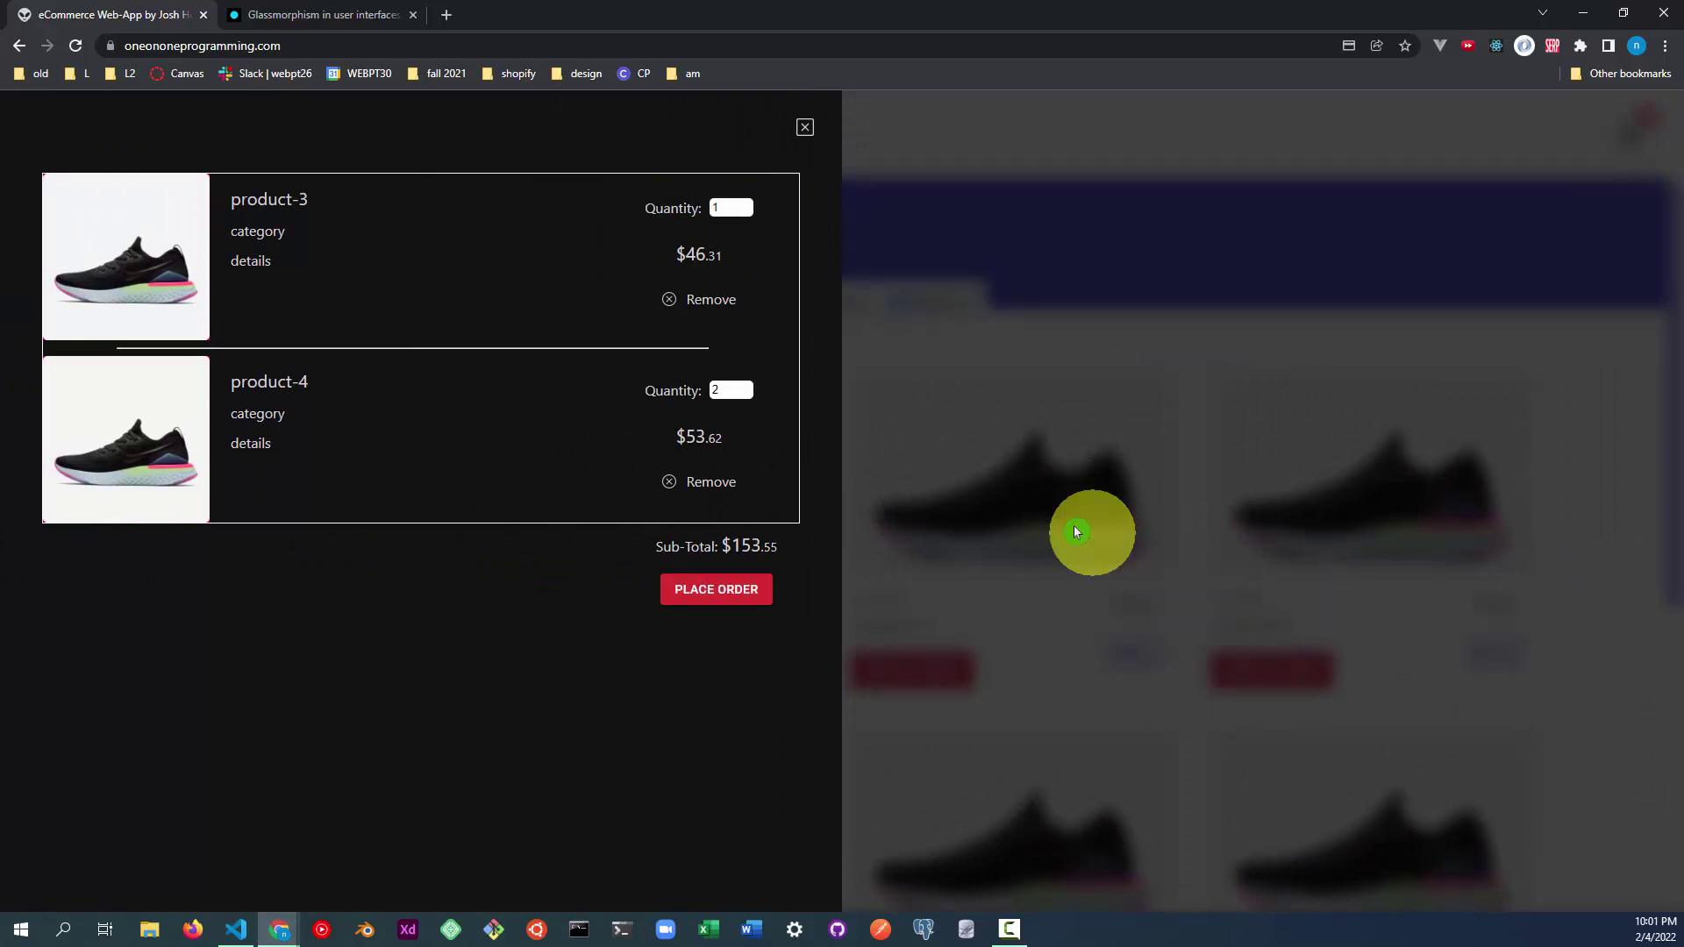
# Place the order to reach the login page and fill in the username from browser suggestions.
pyautogui.click(716, 589)
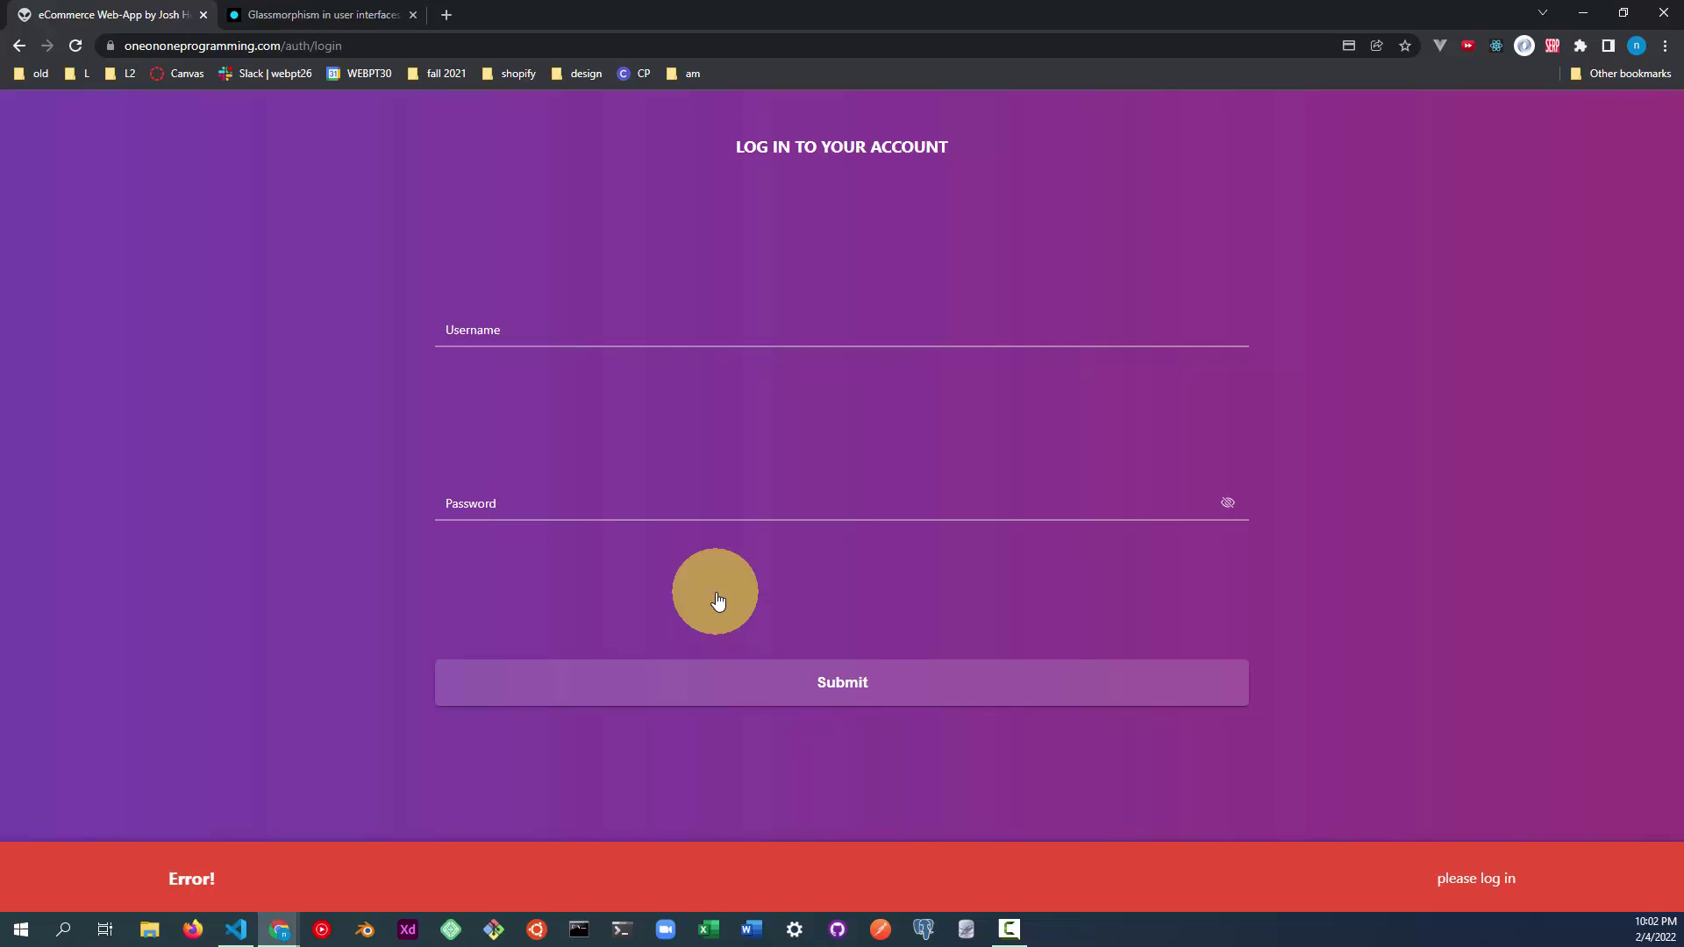
pyautogui.click(602, 332)
pyautogui.click(364, 391)
pyautogui.click(595, 337)
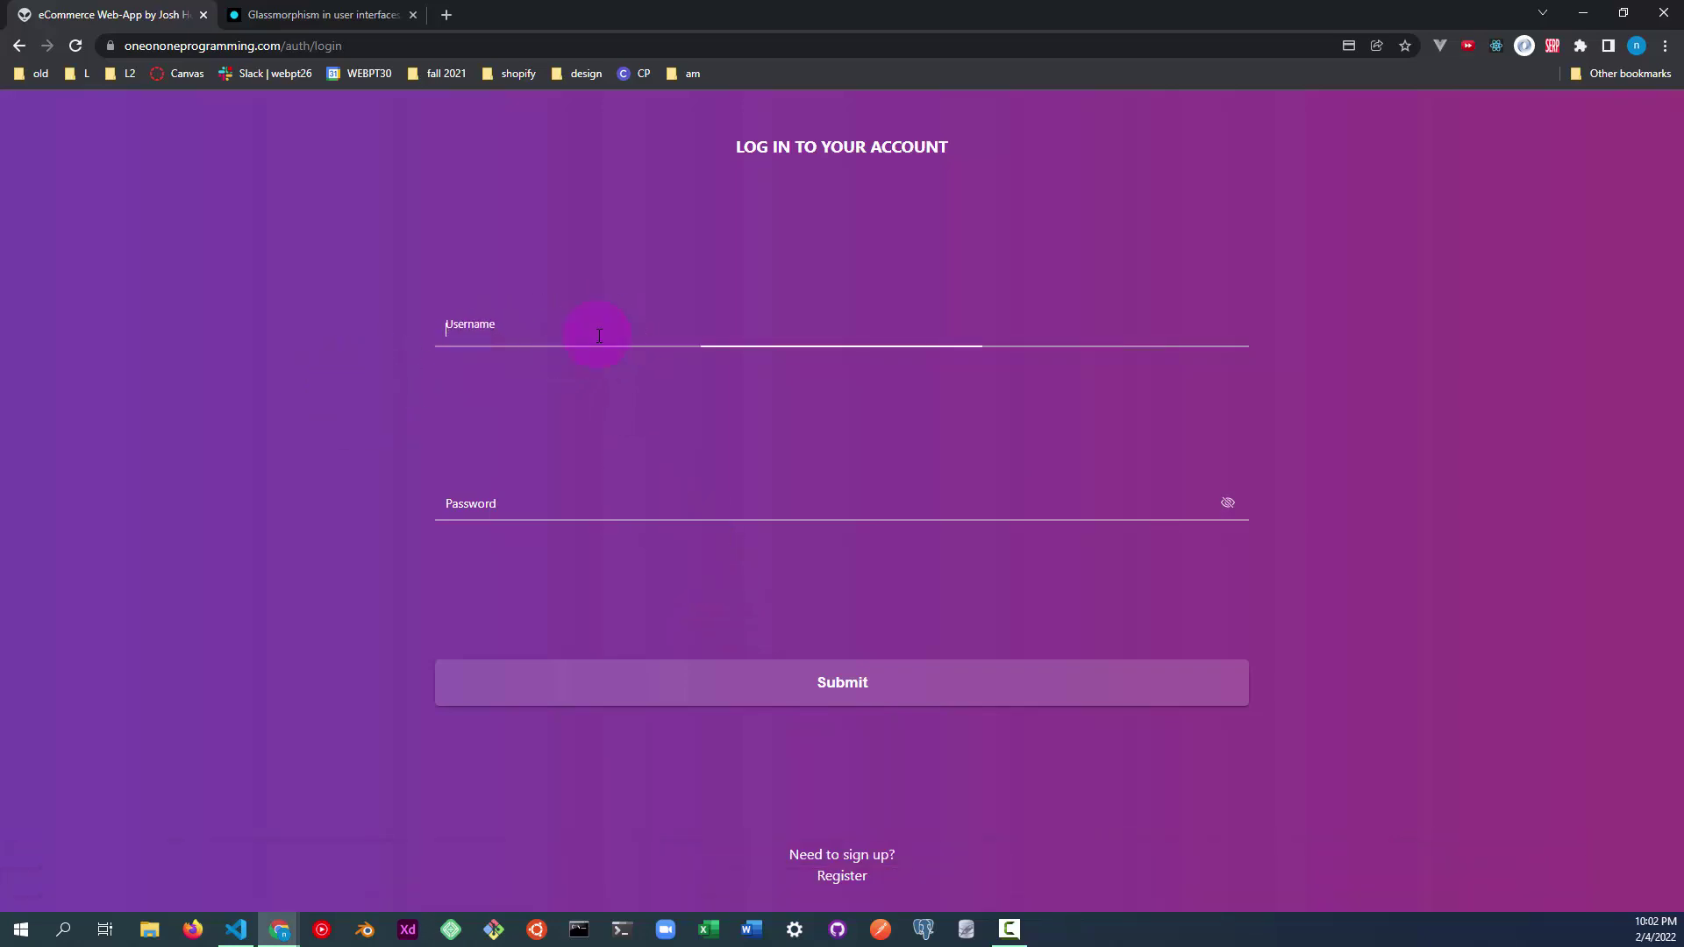
pyautogui.click(369, 421)
pyautogui.click(535, 497)
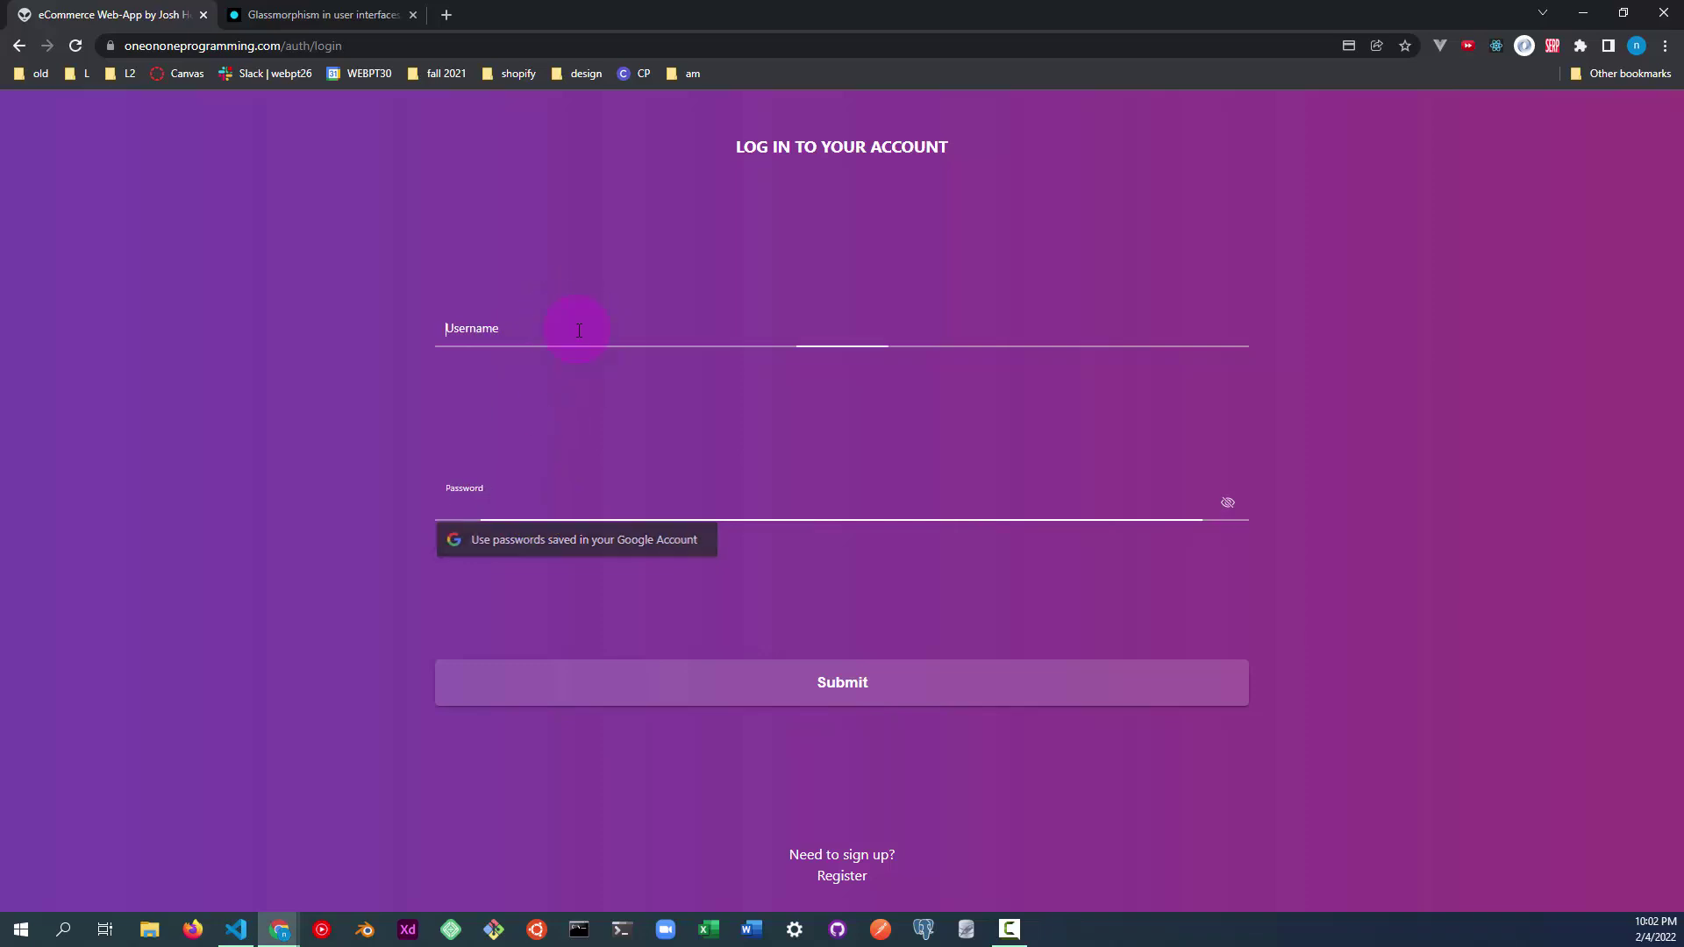
pyautogui.click(571, 330)
pyautogui.click(447, 401)
pyautogui.click(535, 496)
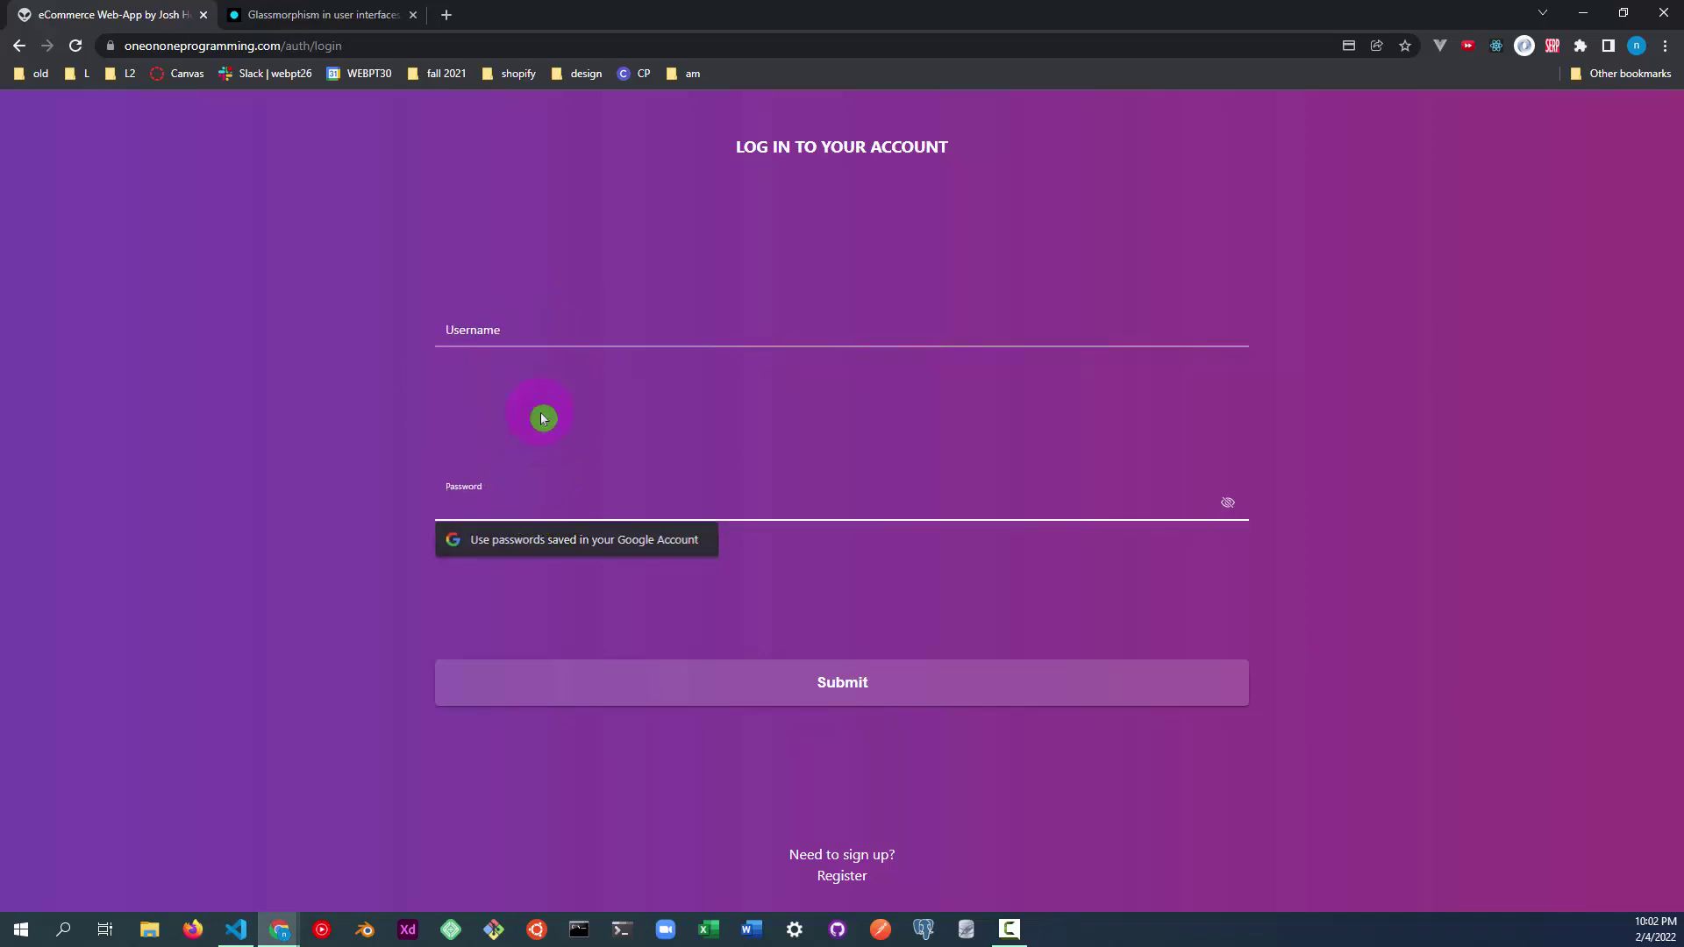
pyautogui.click(543, 413)
pyautogui.click(540, 326)
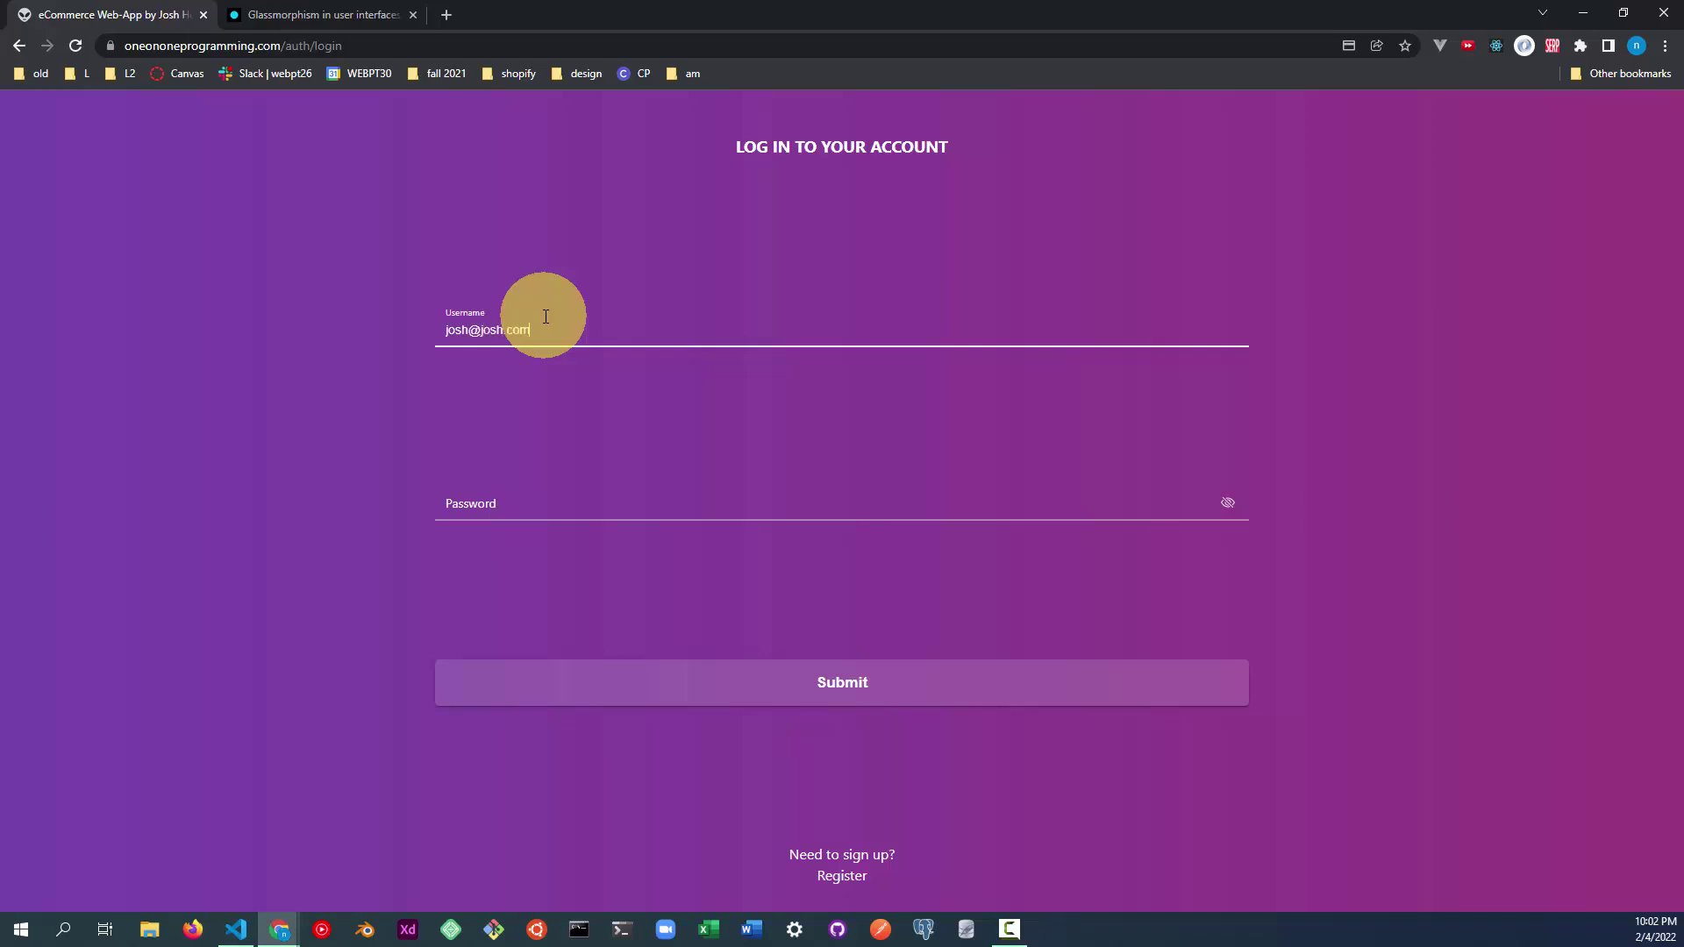
# Enter the account password, toggle its visibility to check it, and submit the login.
pyautogui.click(554, 506)
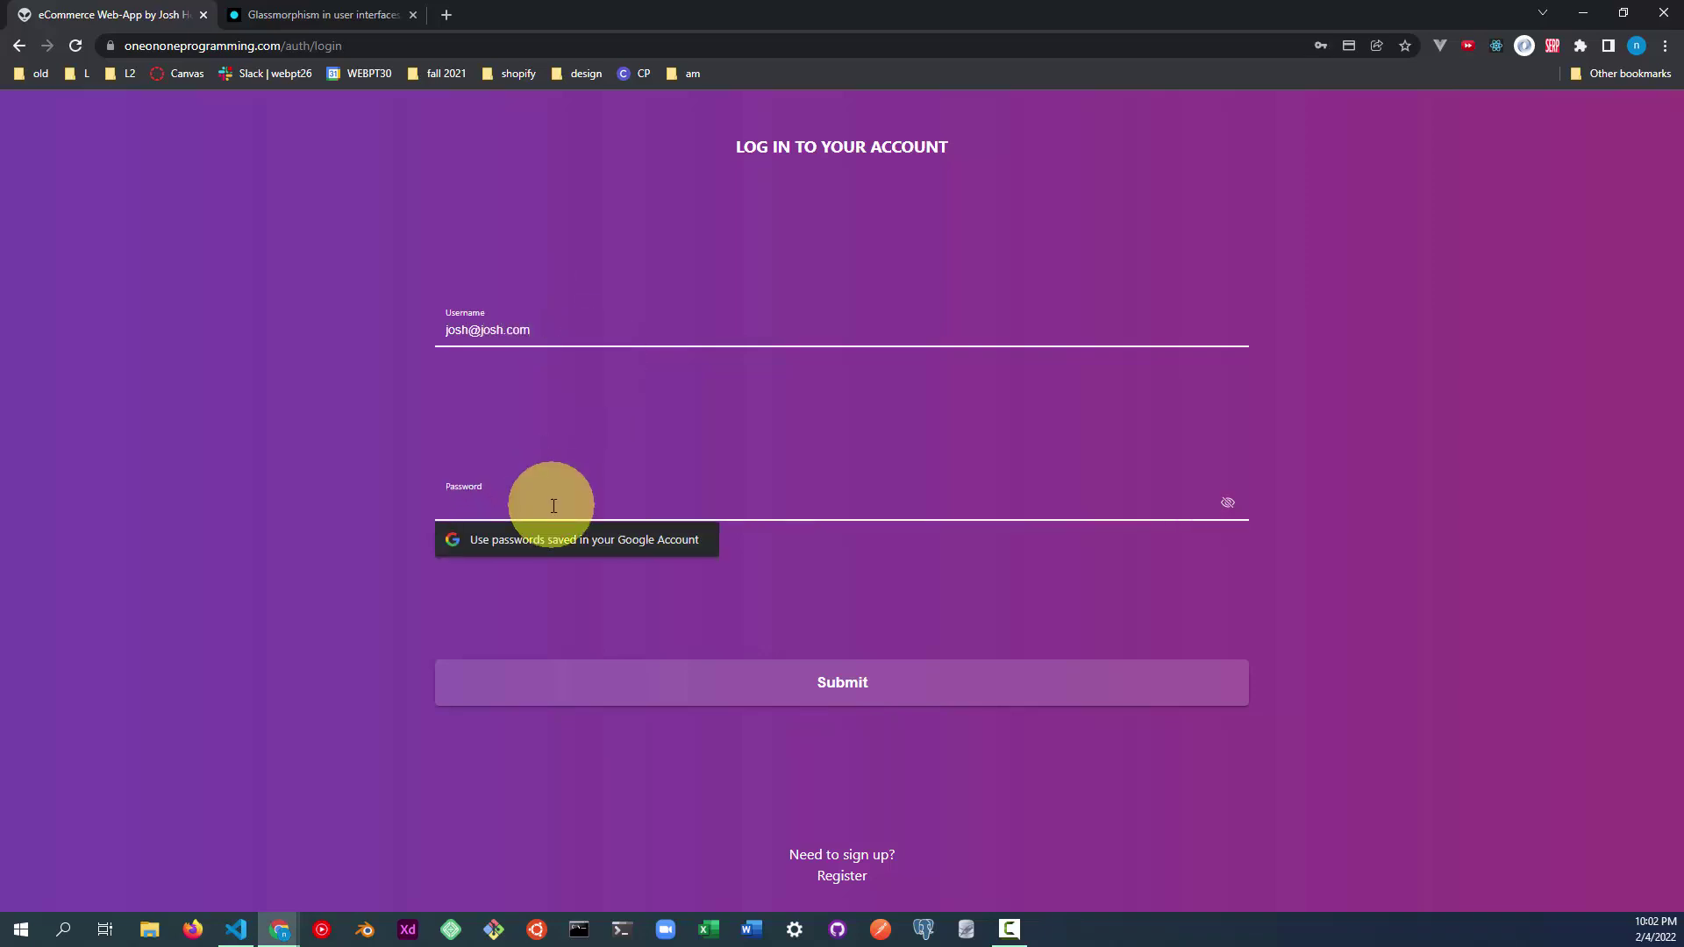
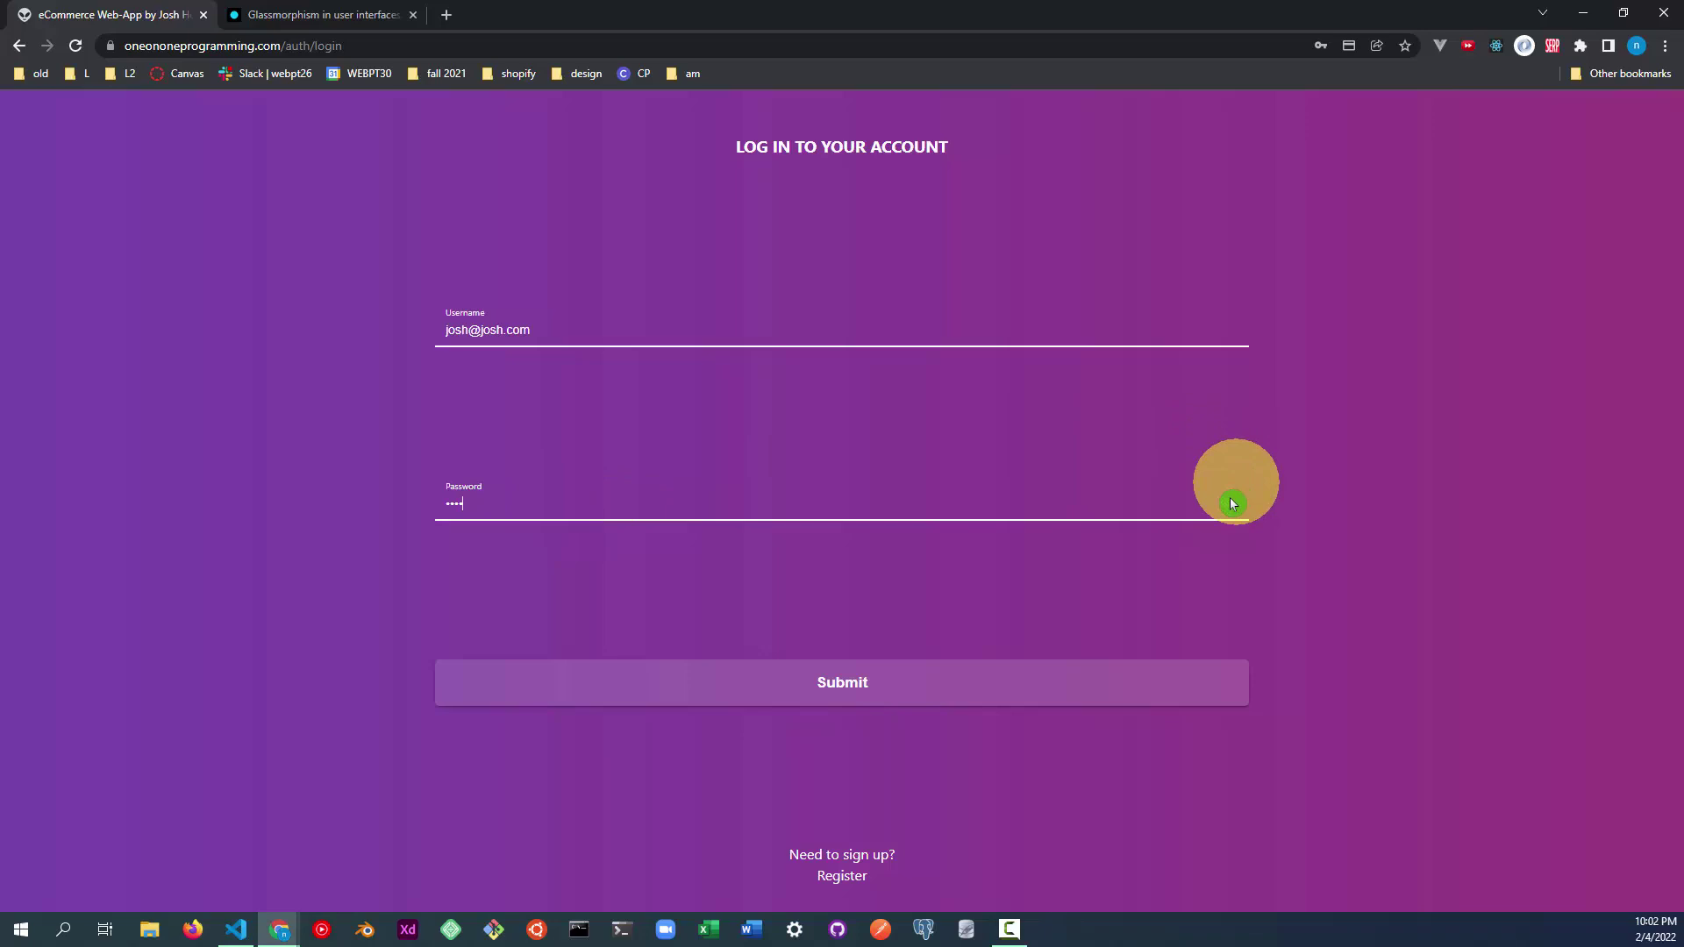
pyautogui.click(1228, 502)
pyautogui.click(1231, 506)
pyautogui.click(1228, 511)
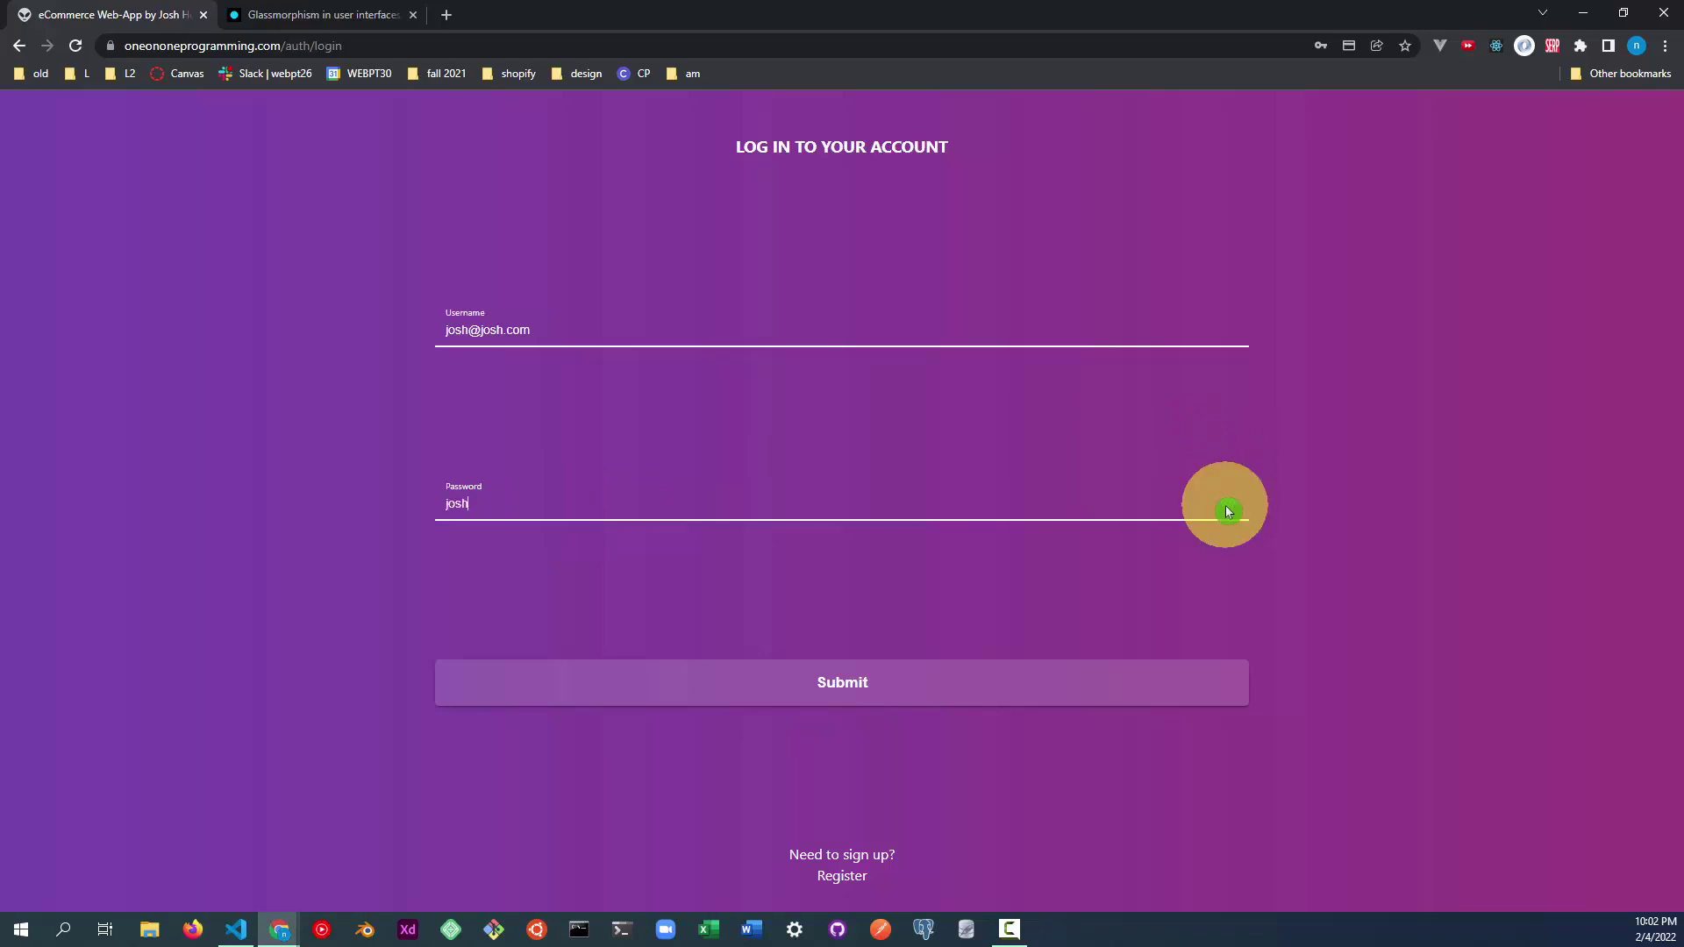
pyautogui.click(799, 690)
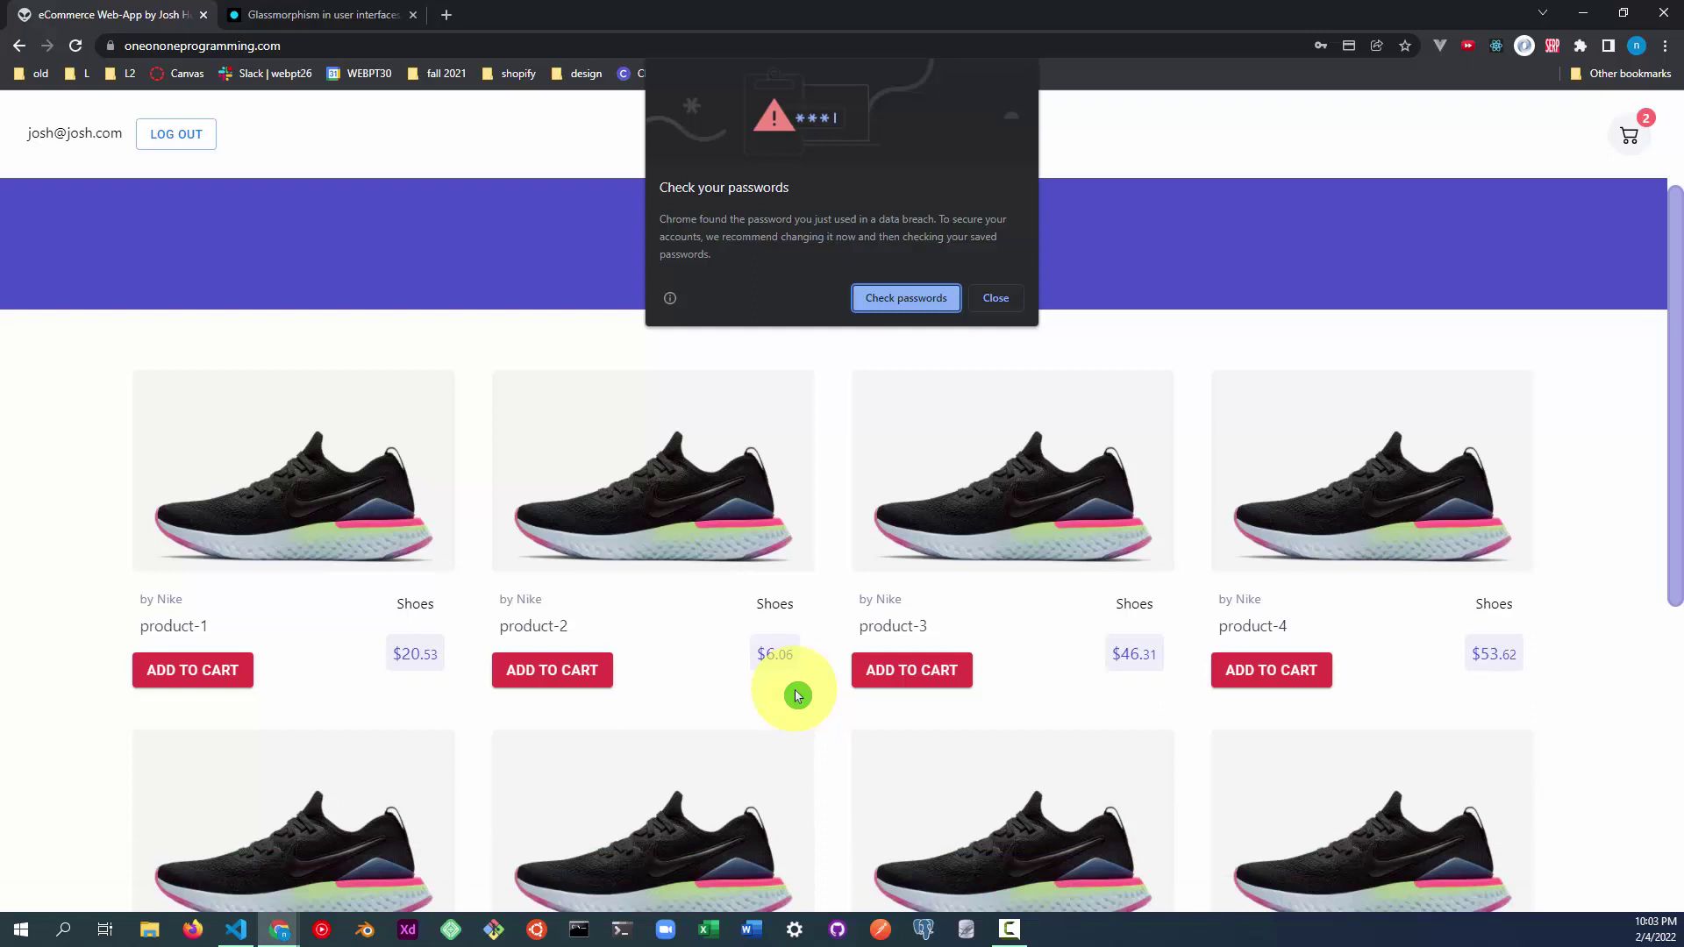
# Dismiss the browser's password popups, then place the cart order to reach Stripe checkout.
pyautogui.click(996, 298)
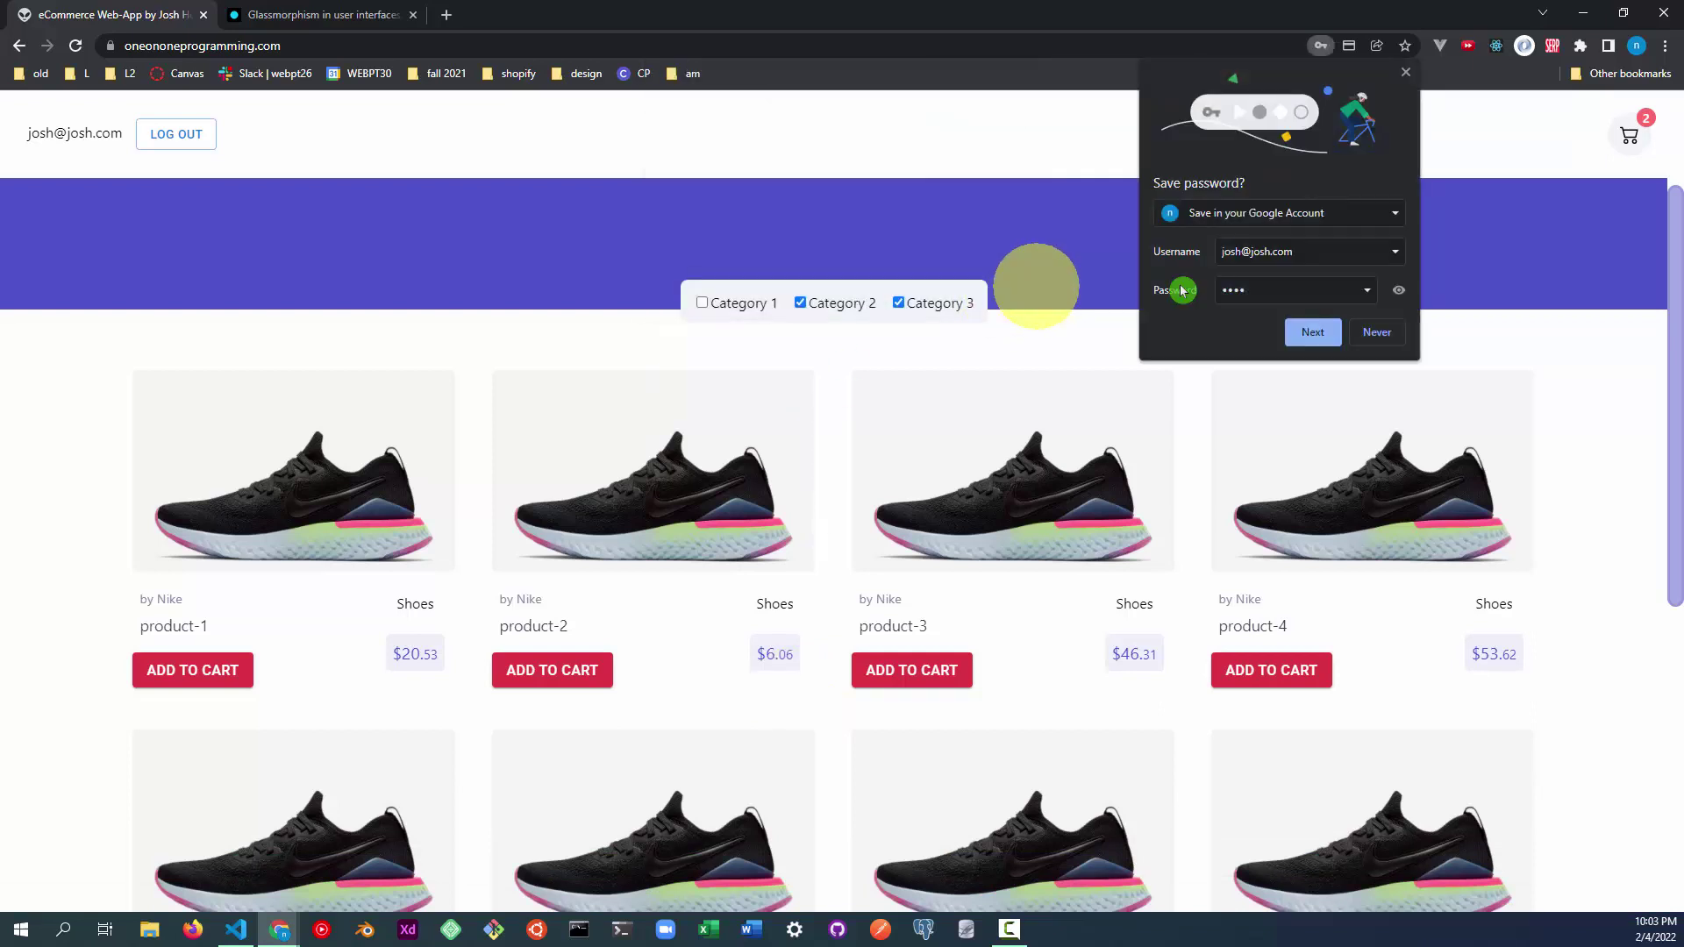
pyautogui.click(1389, 341)
pyautogui.click(1622, 133)
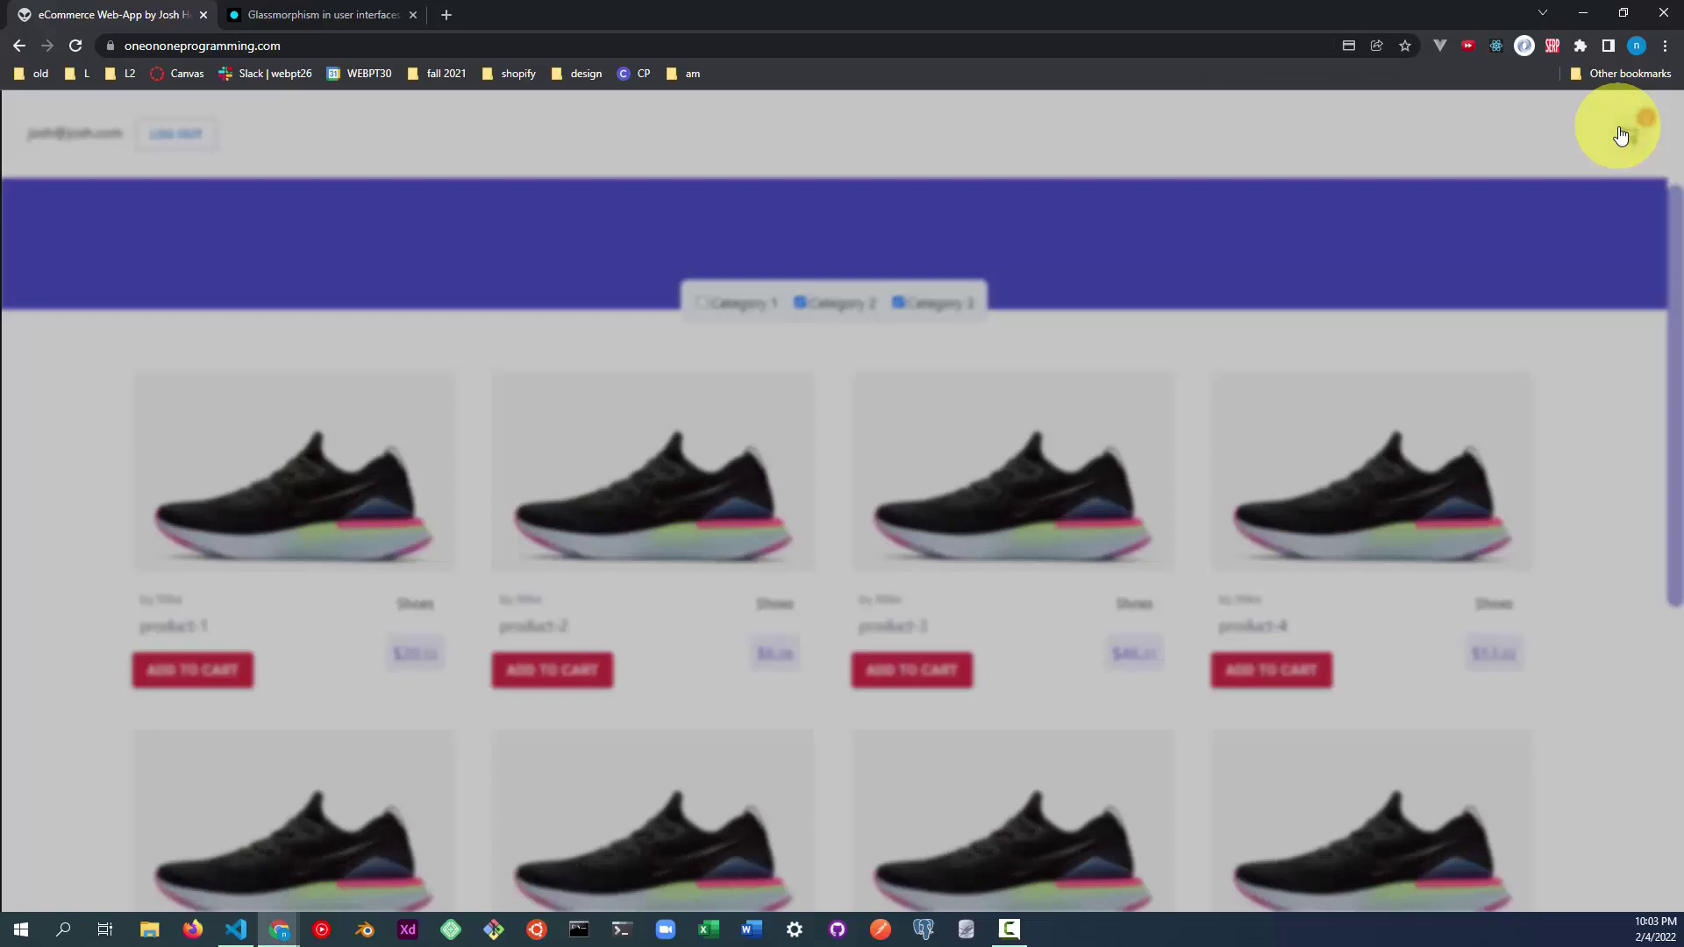
pyautogui.click(724, 590)
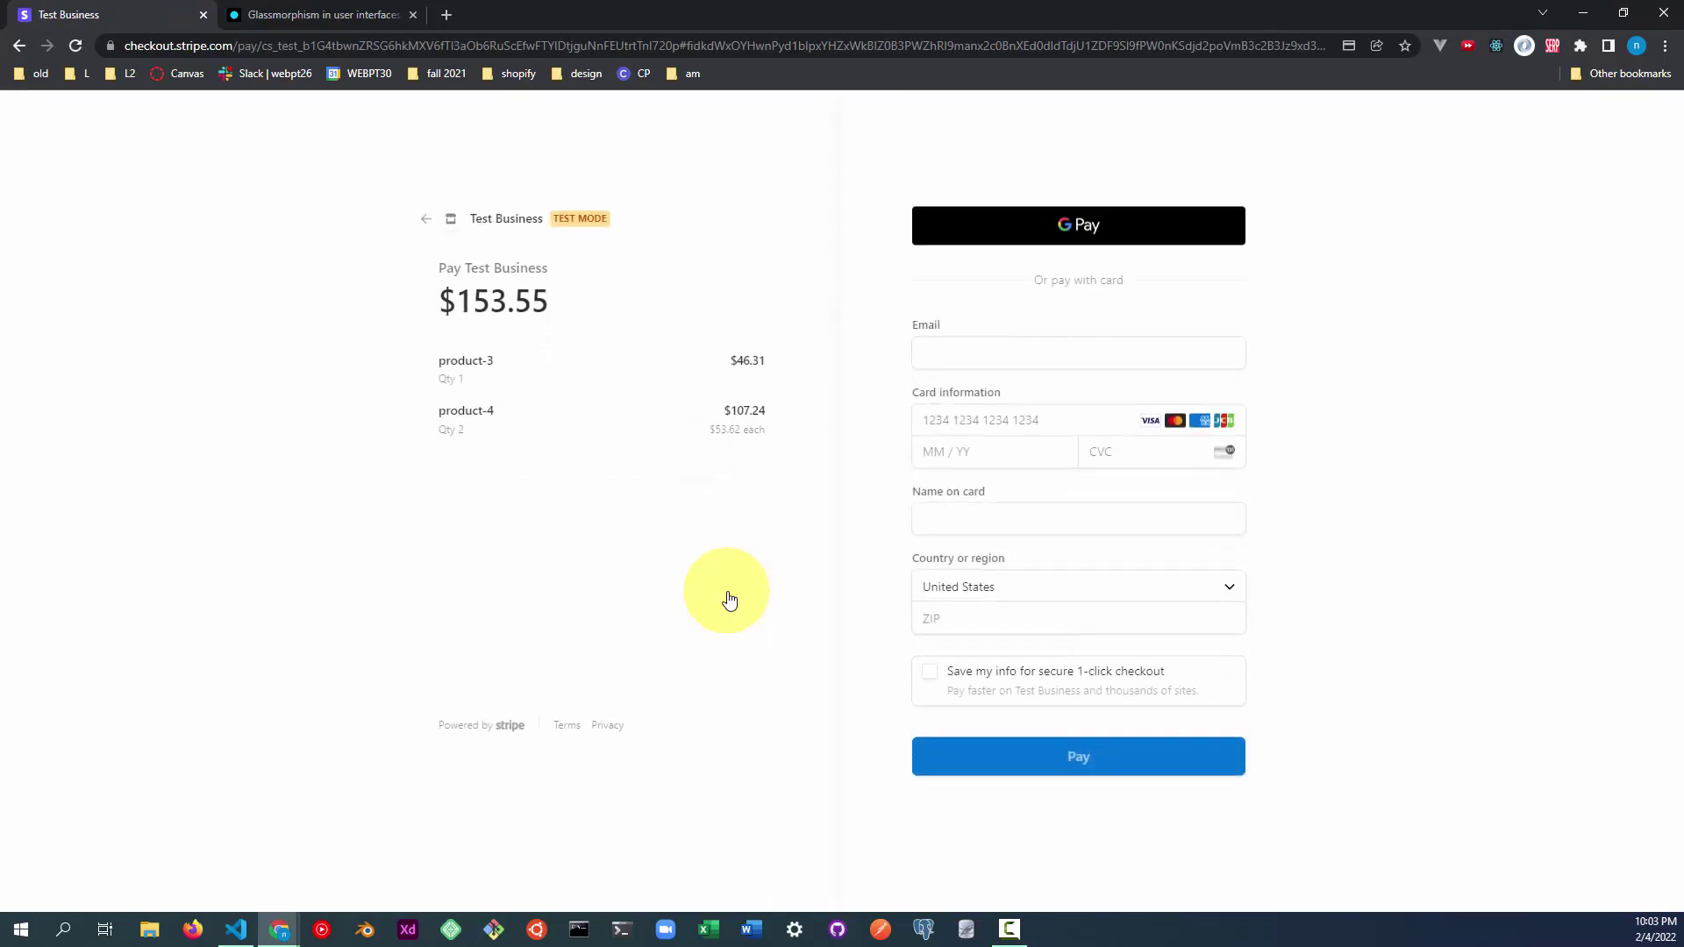
# Fill in the suggested email, the test card number, expiry 12/25 and the CVC.
pyautogui.click(970, 353)
pyautogui.click(968, 387)
pyautogui.click(967, 412)
pyautogui.write('43434343434343')
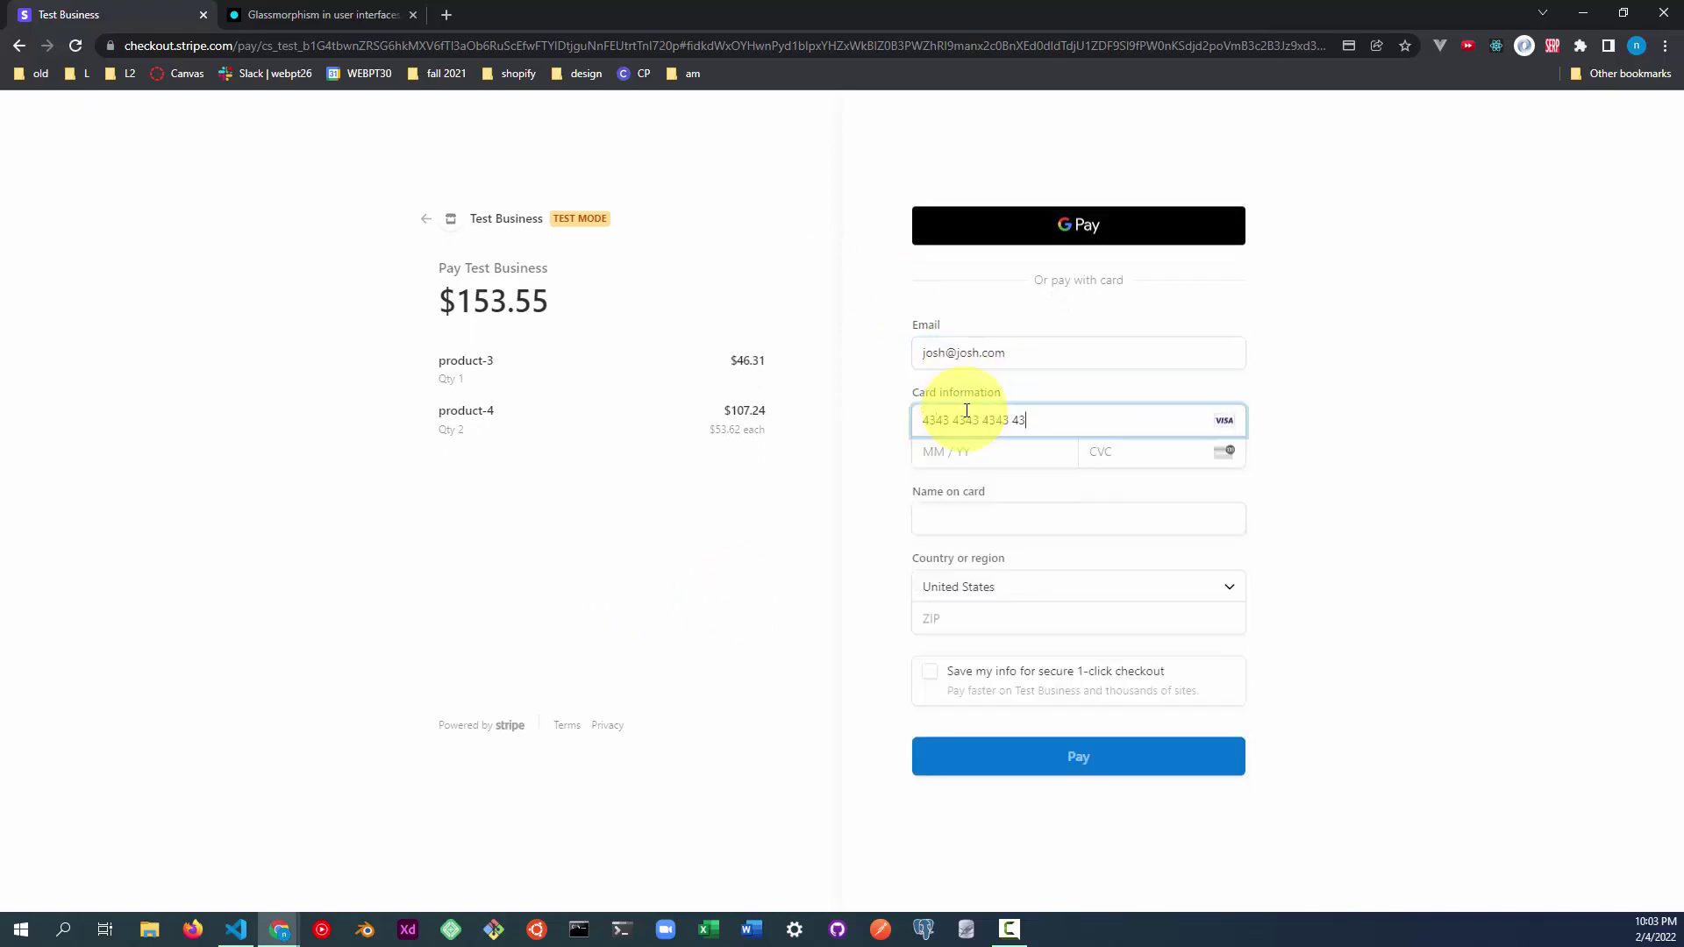
pyautogui.write('42')
pyautogui.click(1019, 446)
pyautogui.write('12 / 20')
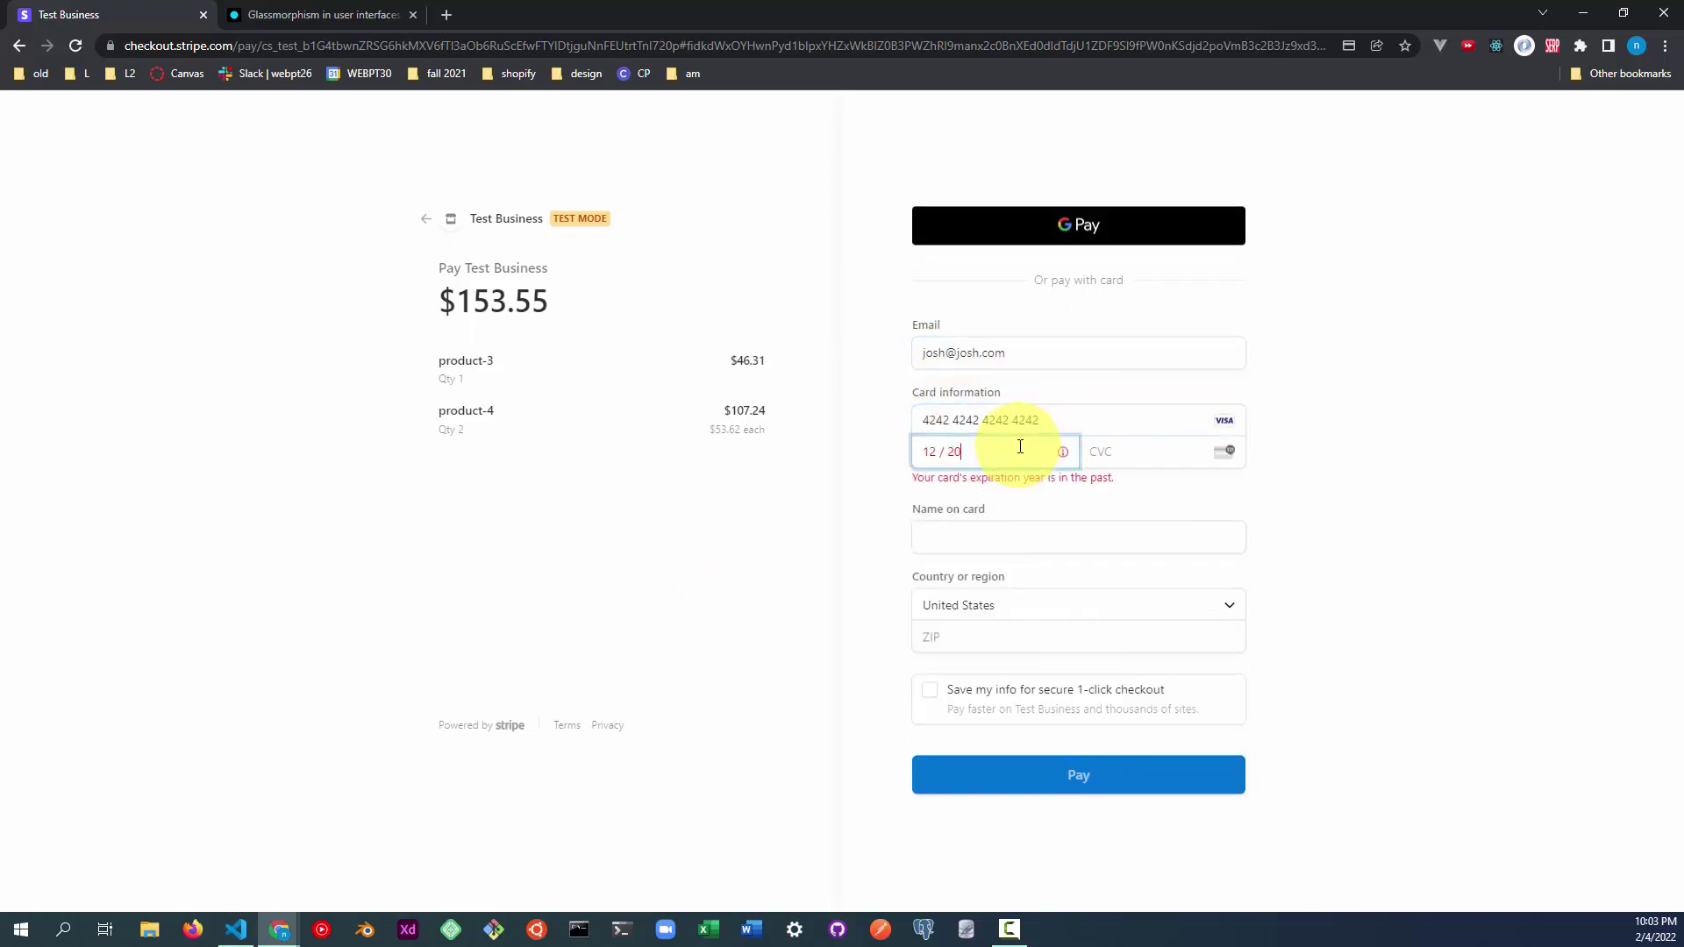
pyautogui.write('25777')
# Enter the cardholder's name and ZIP code, then pay the $153.55 order.
pyautogui.click(1015, 518)
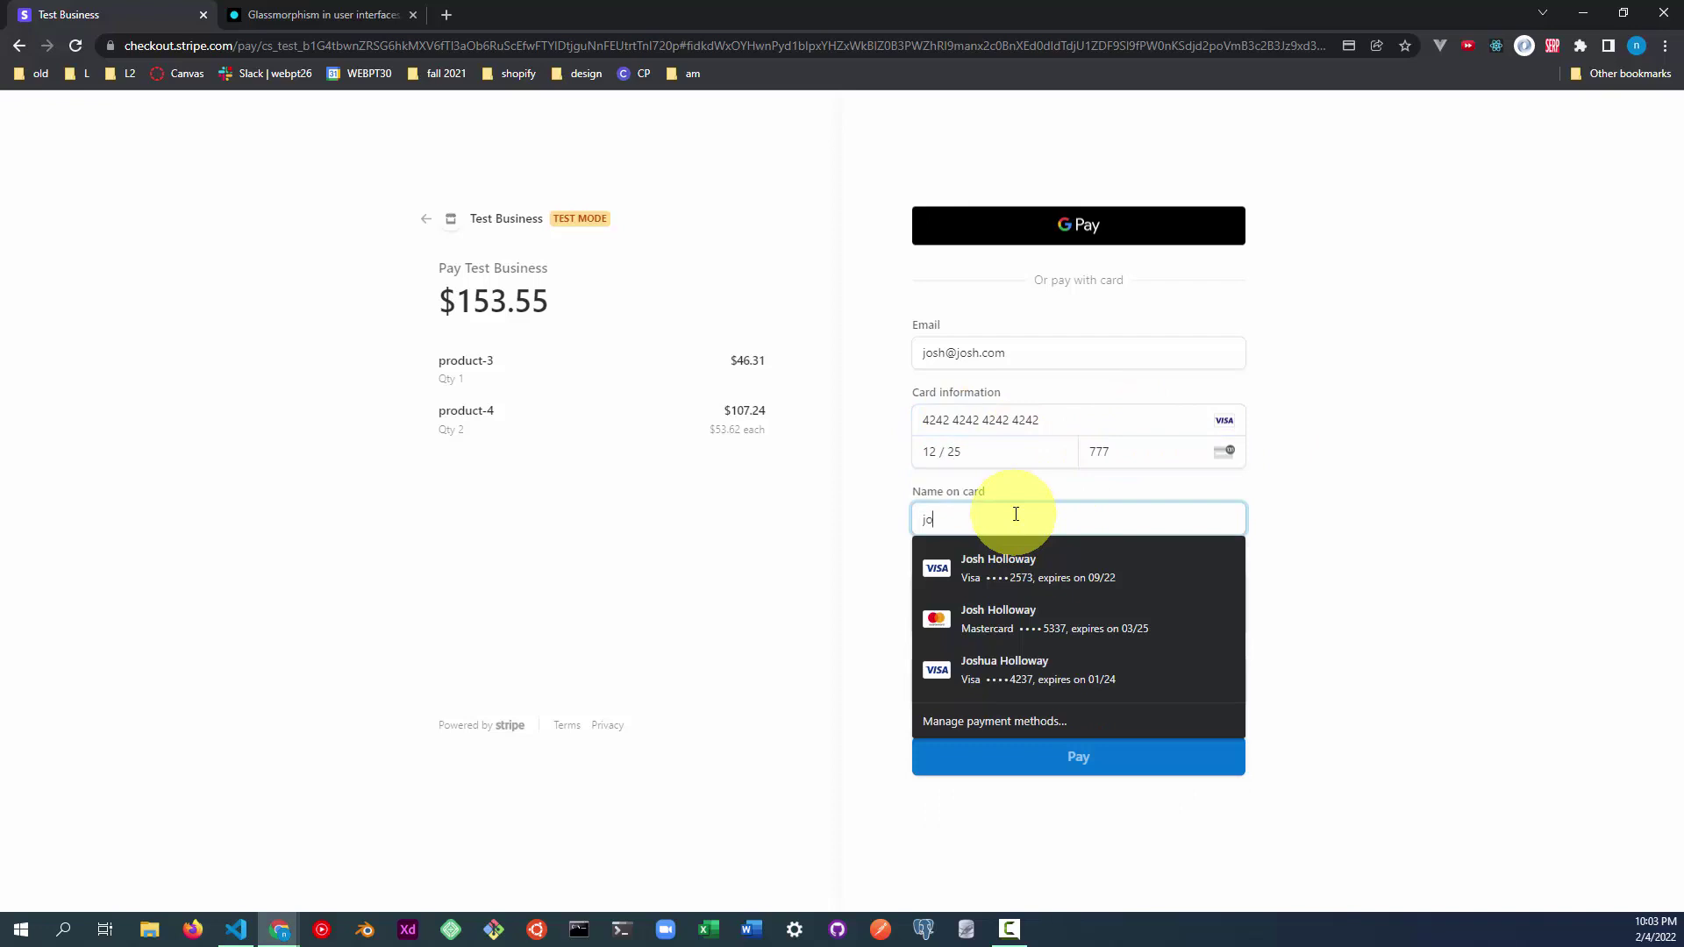
pyautogui.press('Tab')
pyautogui.click(1046, 605)
pyautogui.write('77777')
pyautogui.click(1079, 757)
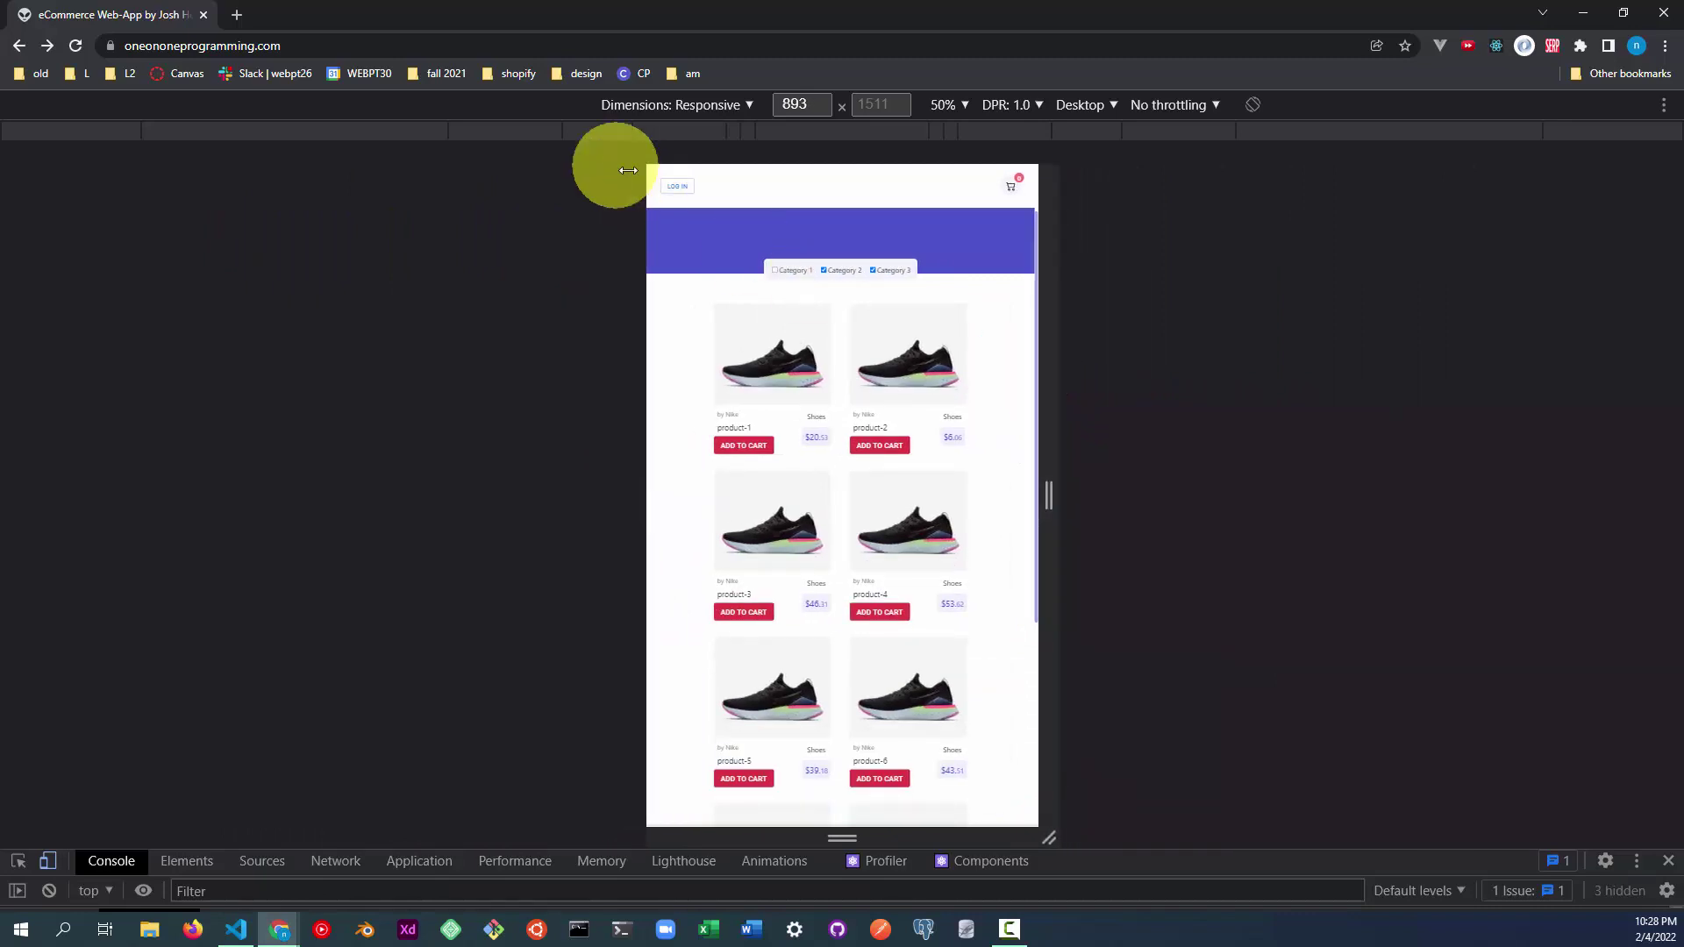
# Show the login page in the responsive preview and expand the Dimensions device preset list.
pyautogui.click(677, 186)
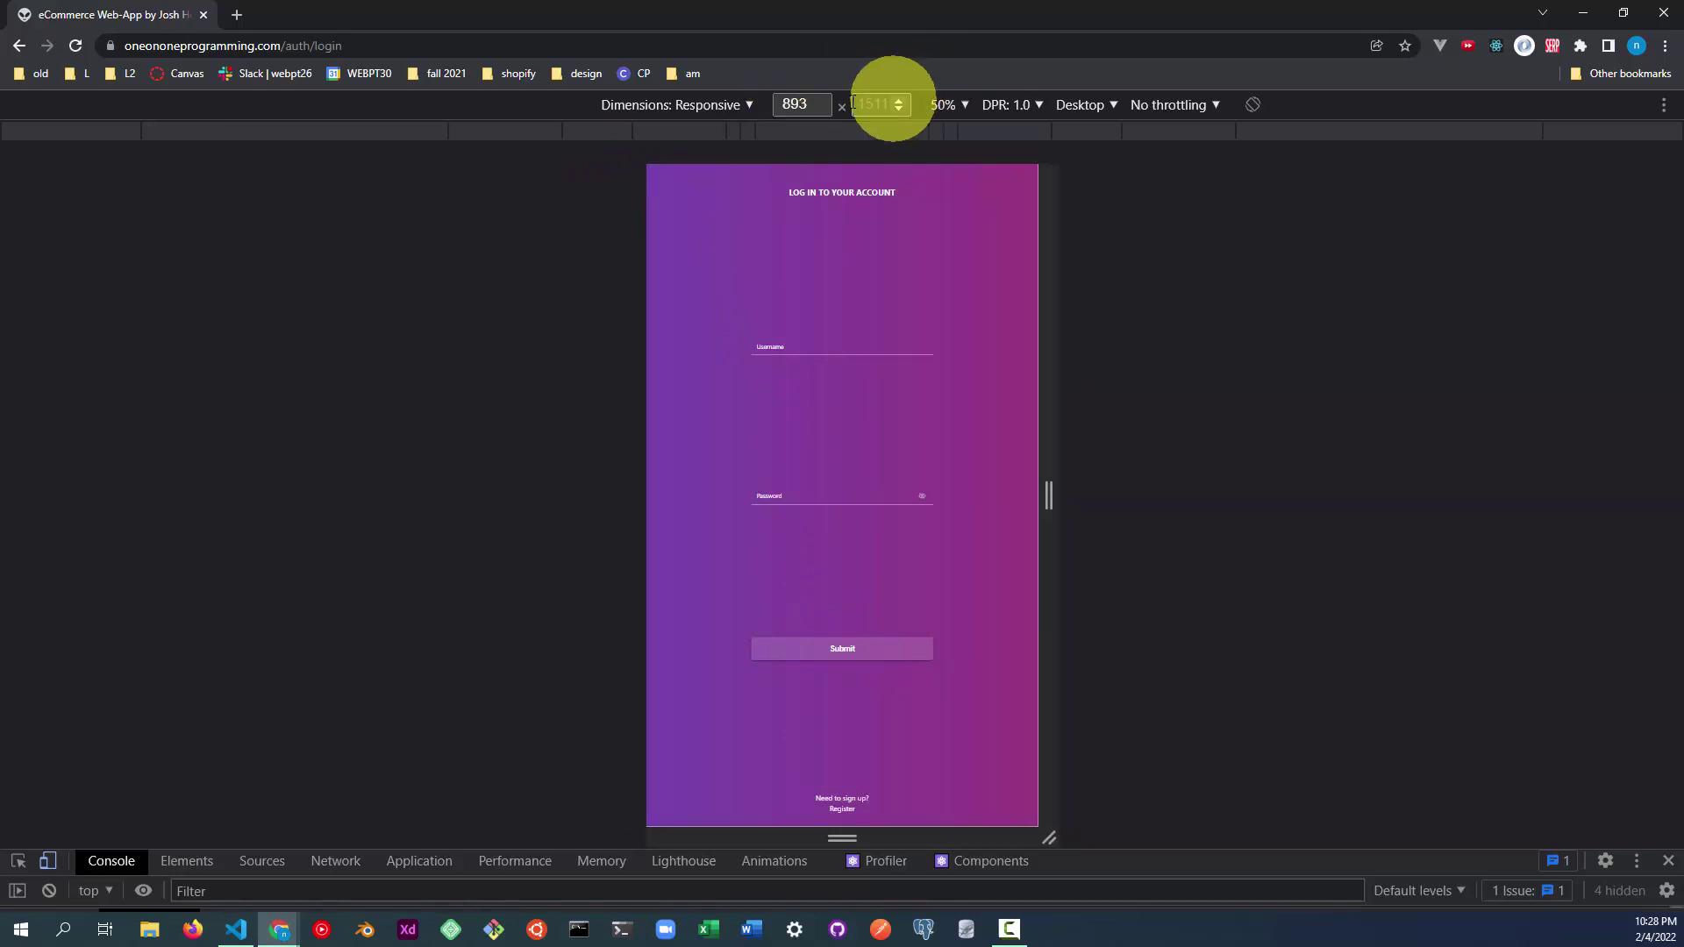
pyautogui.click(733, 104)
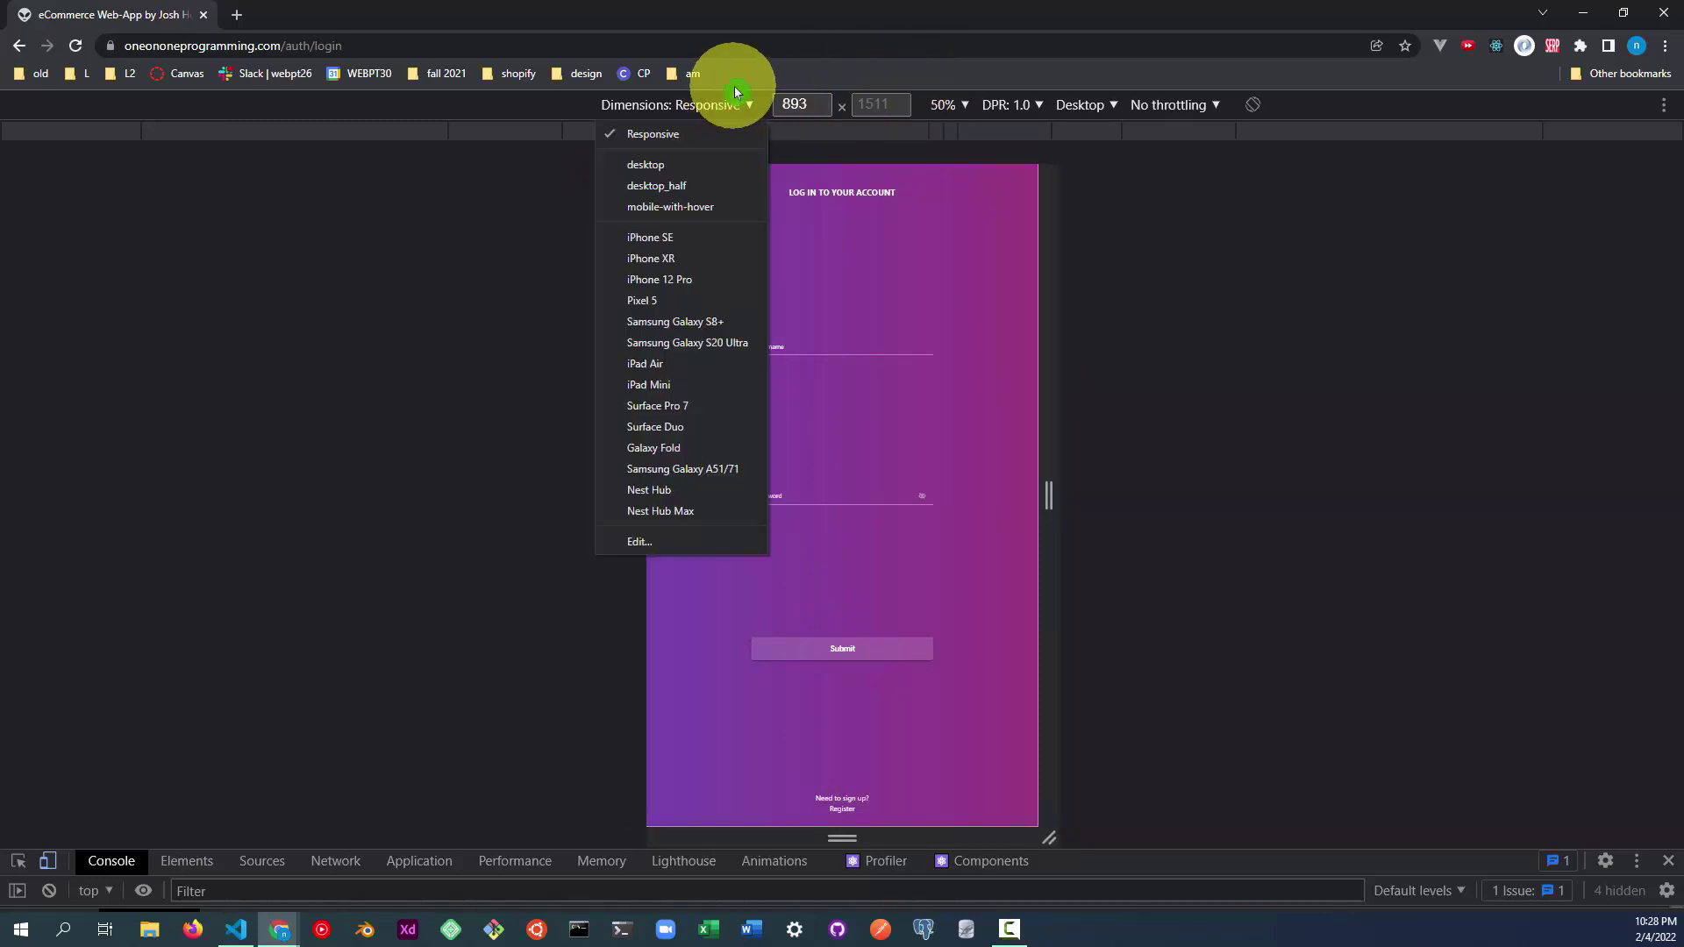
# Emulate an iPhone SE, go to Register, and submit a sign-up email address.
pyautogui.click(689, 233)
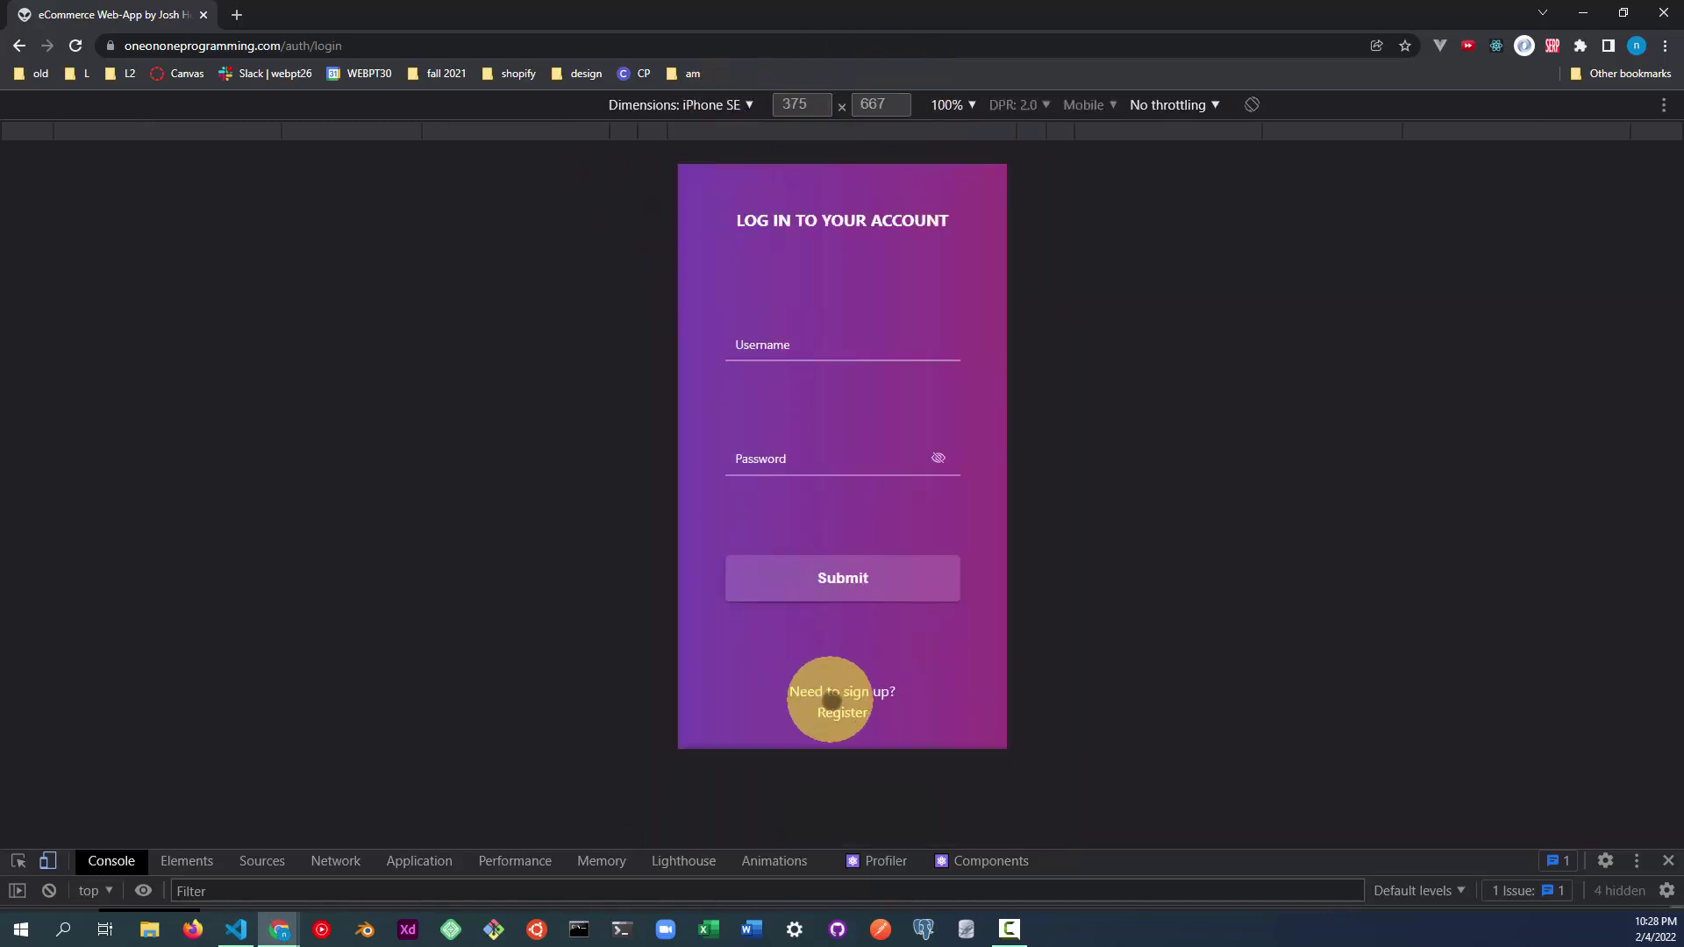
pyautogui.click(843, 714)
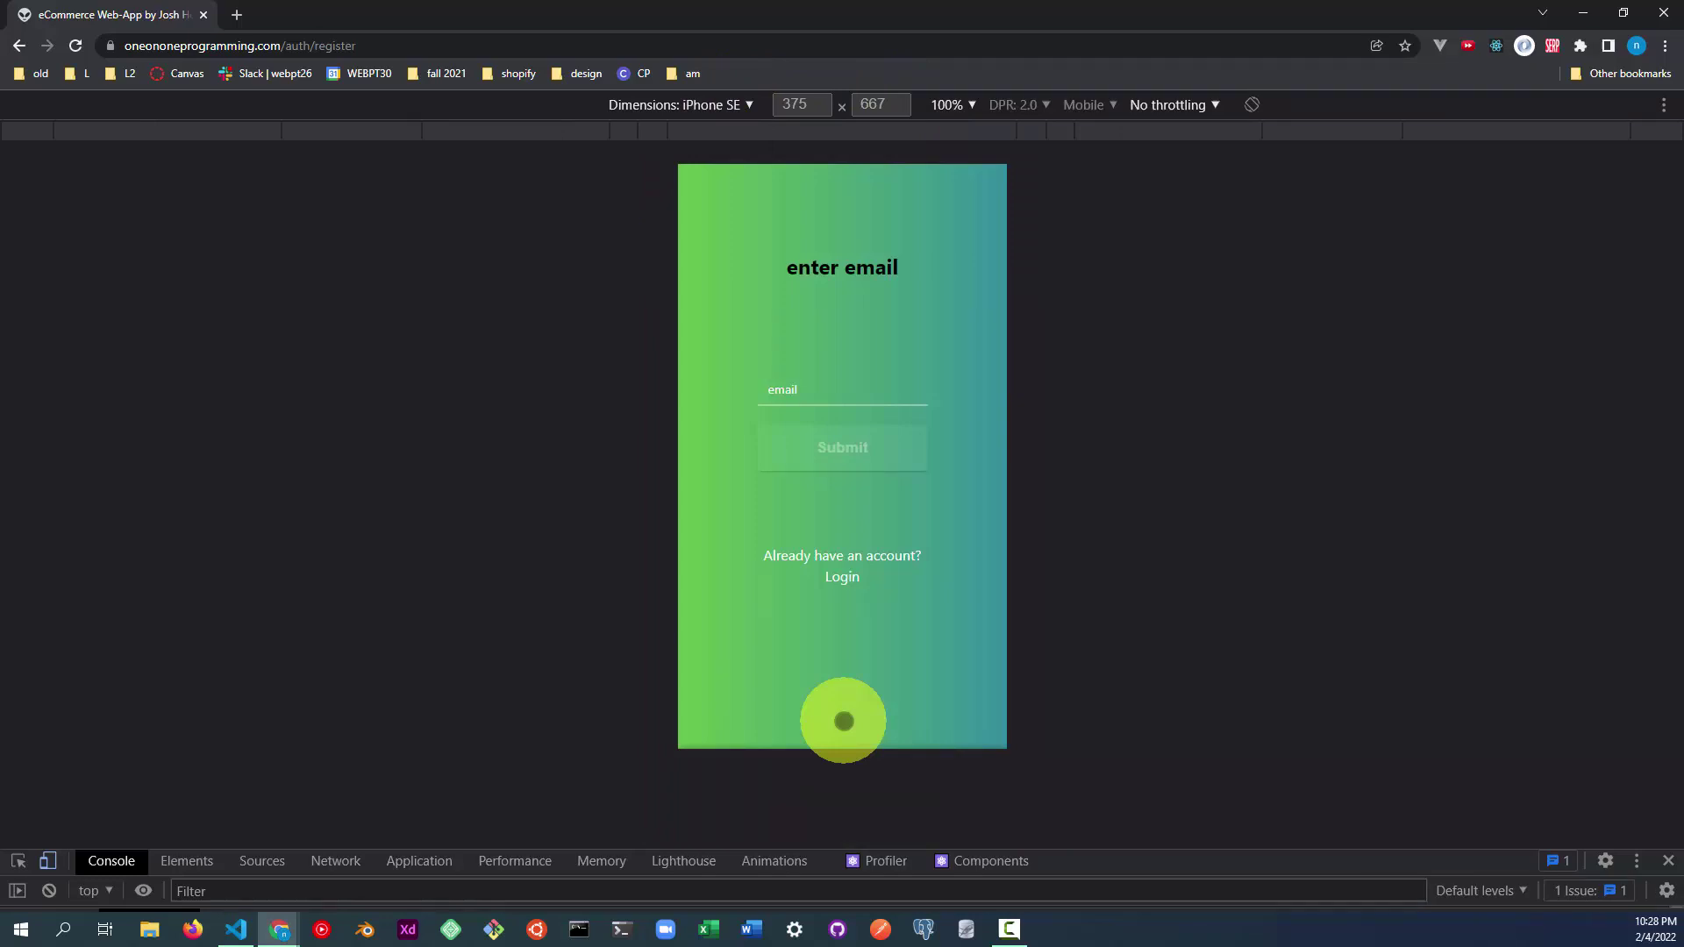
pyautogui.click(825, 391)
pyautogui.write('josh')
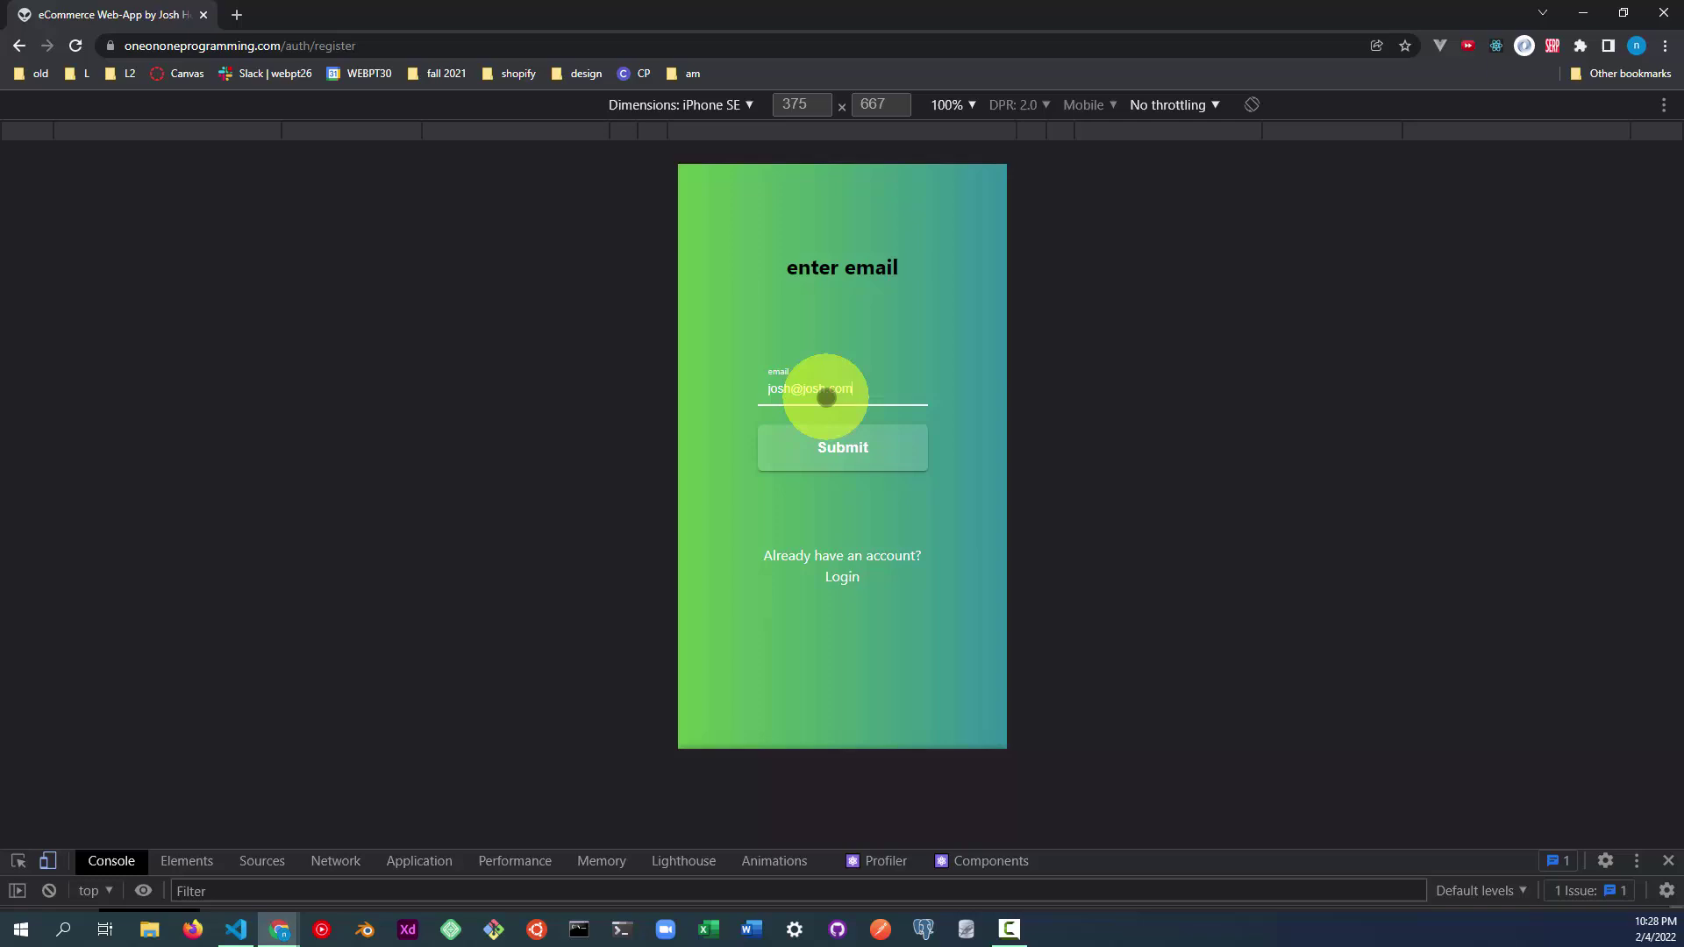
pyautogui.write('@josh.com')
pyautogui.click(845, 440)
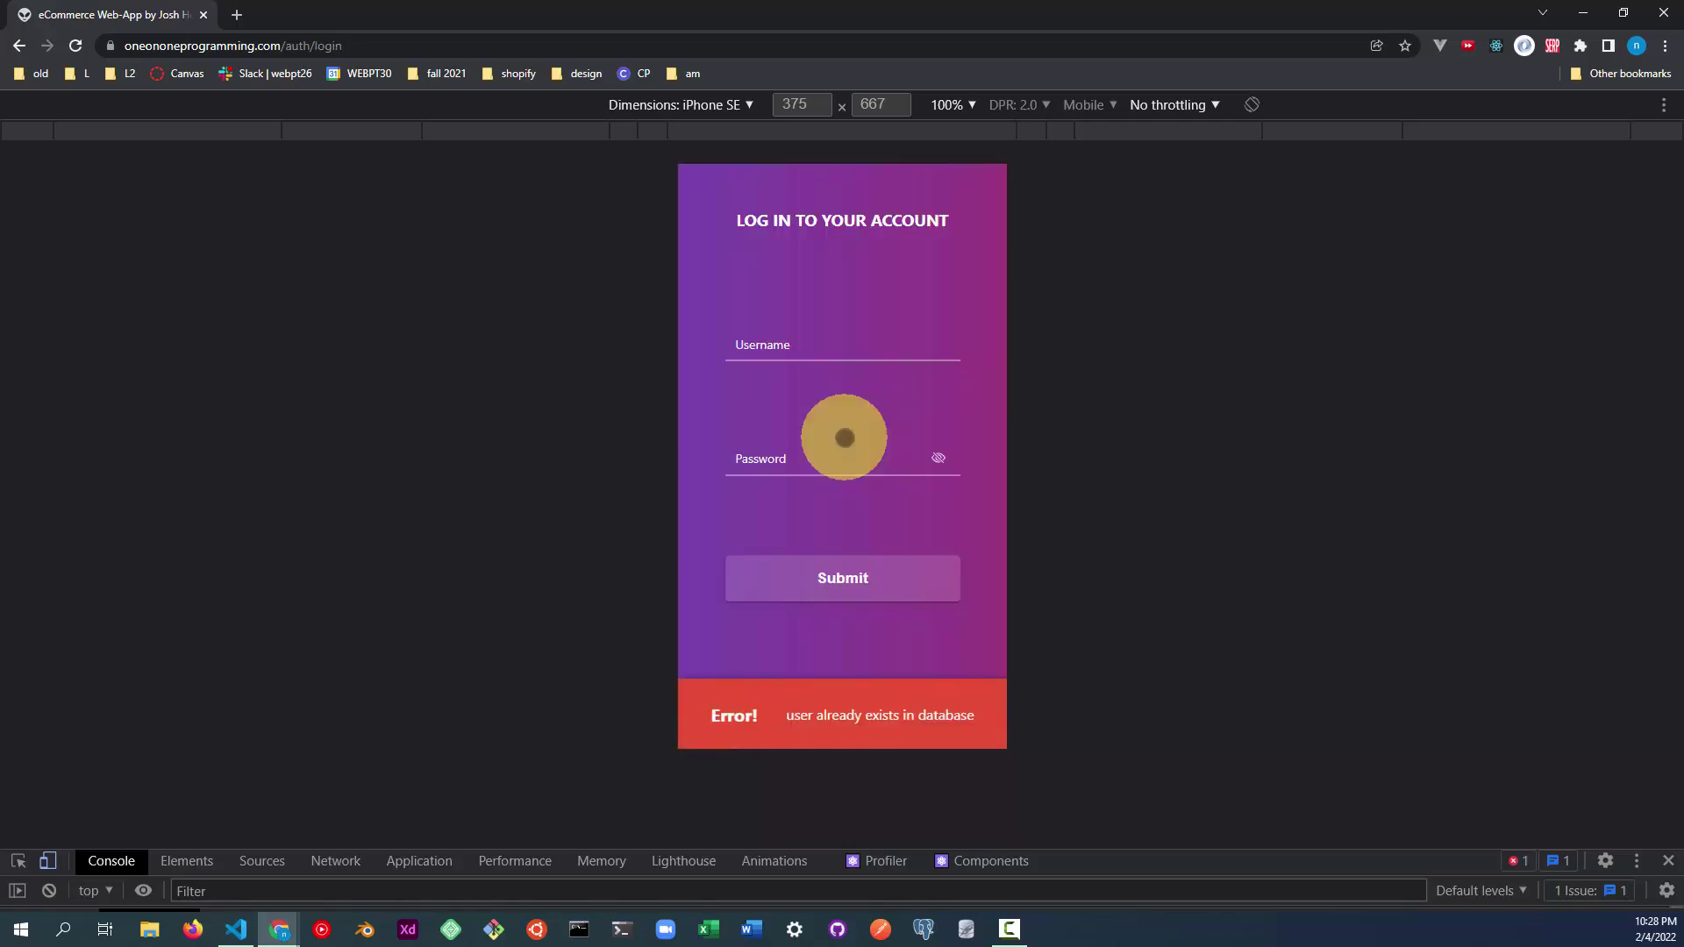
# Return to the registration form and type a new email, testing the length validation warnings.
pyautogui.click(843, 717)
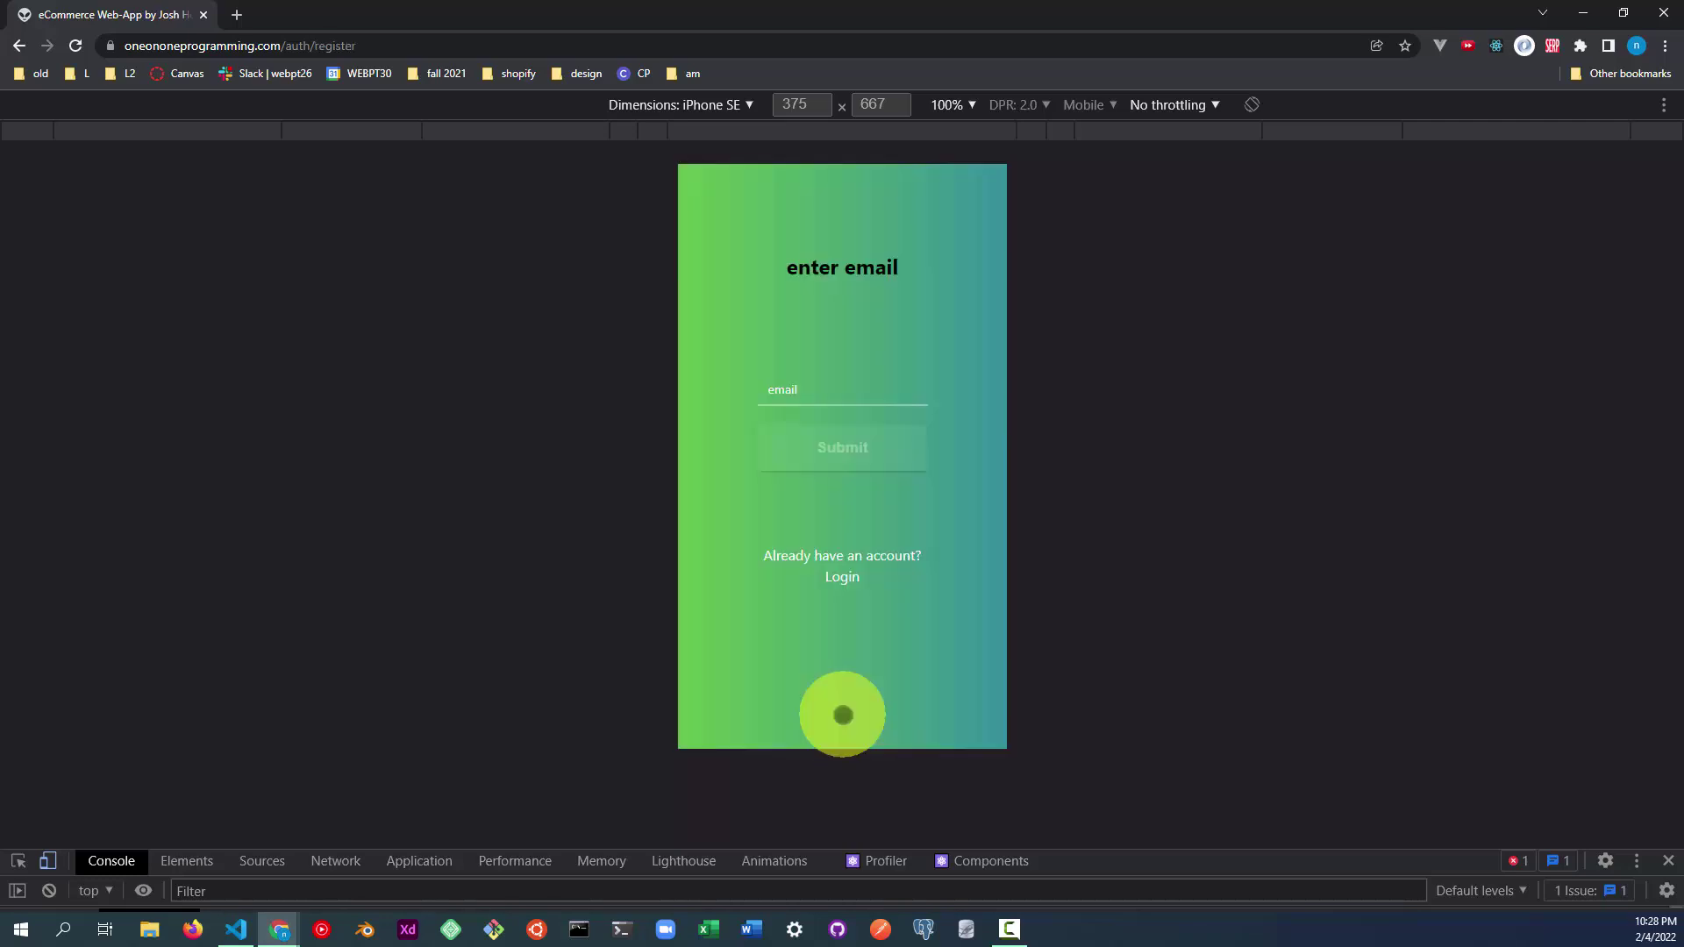
pyautogui.click(834, 395)
pyautogui.write('i')
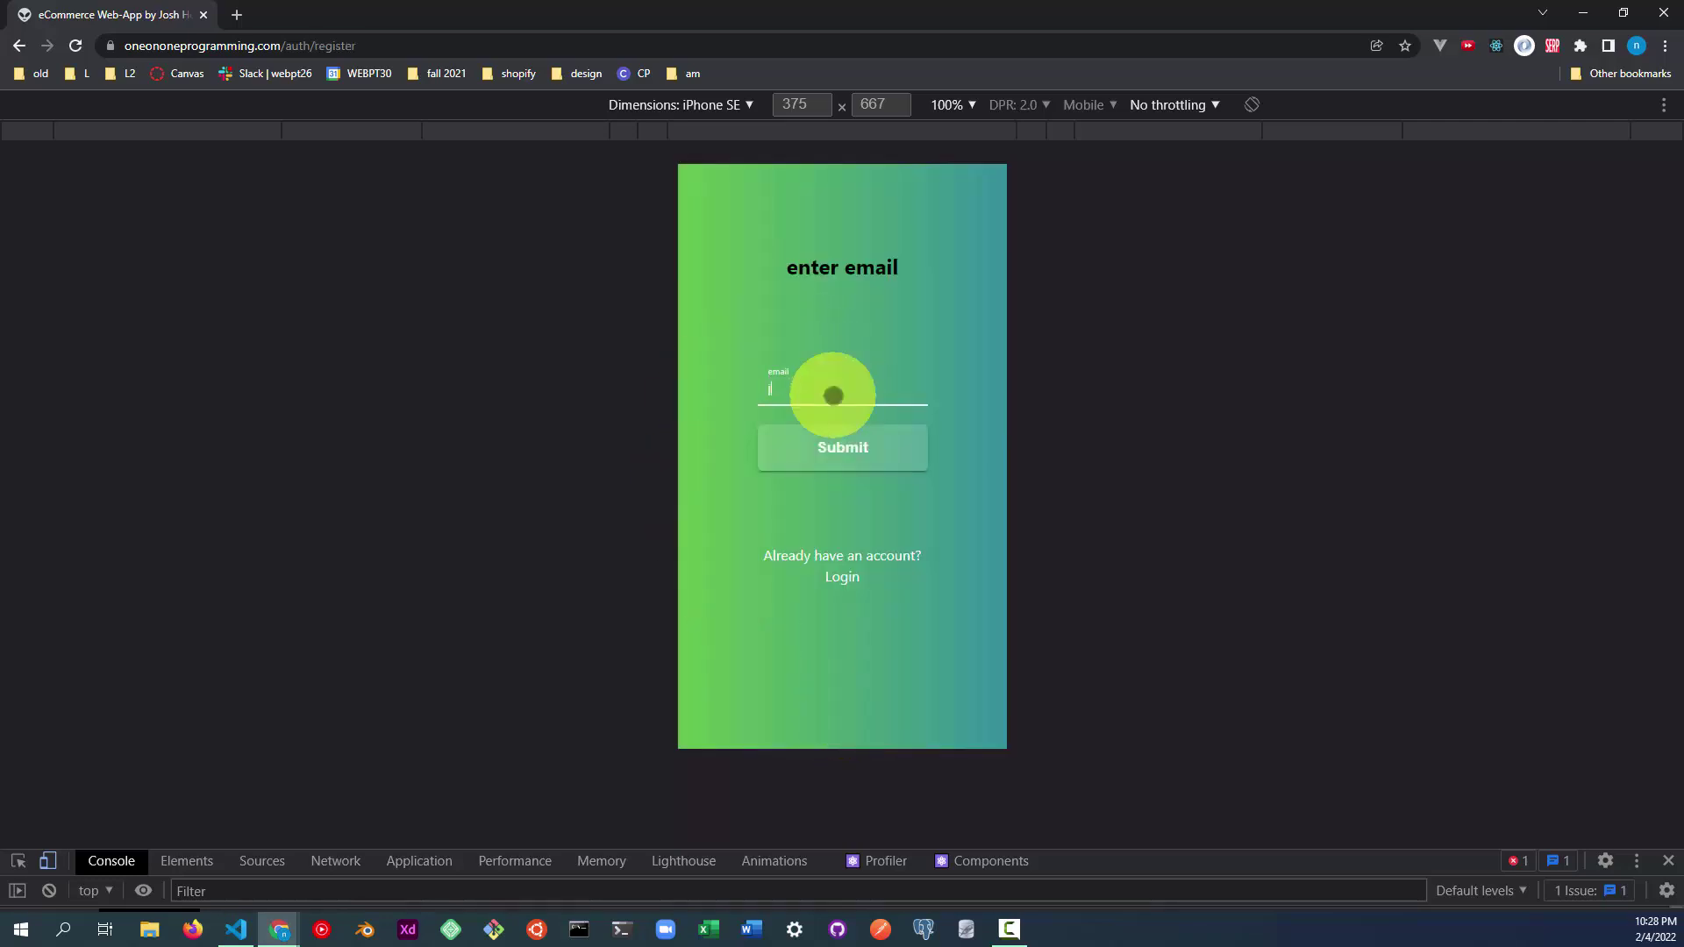
pyautogui.press('Return')
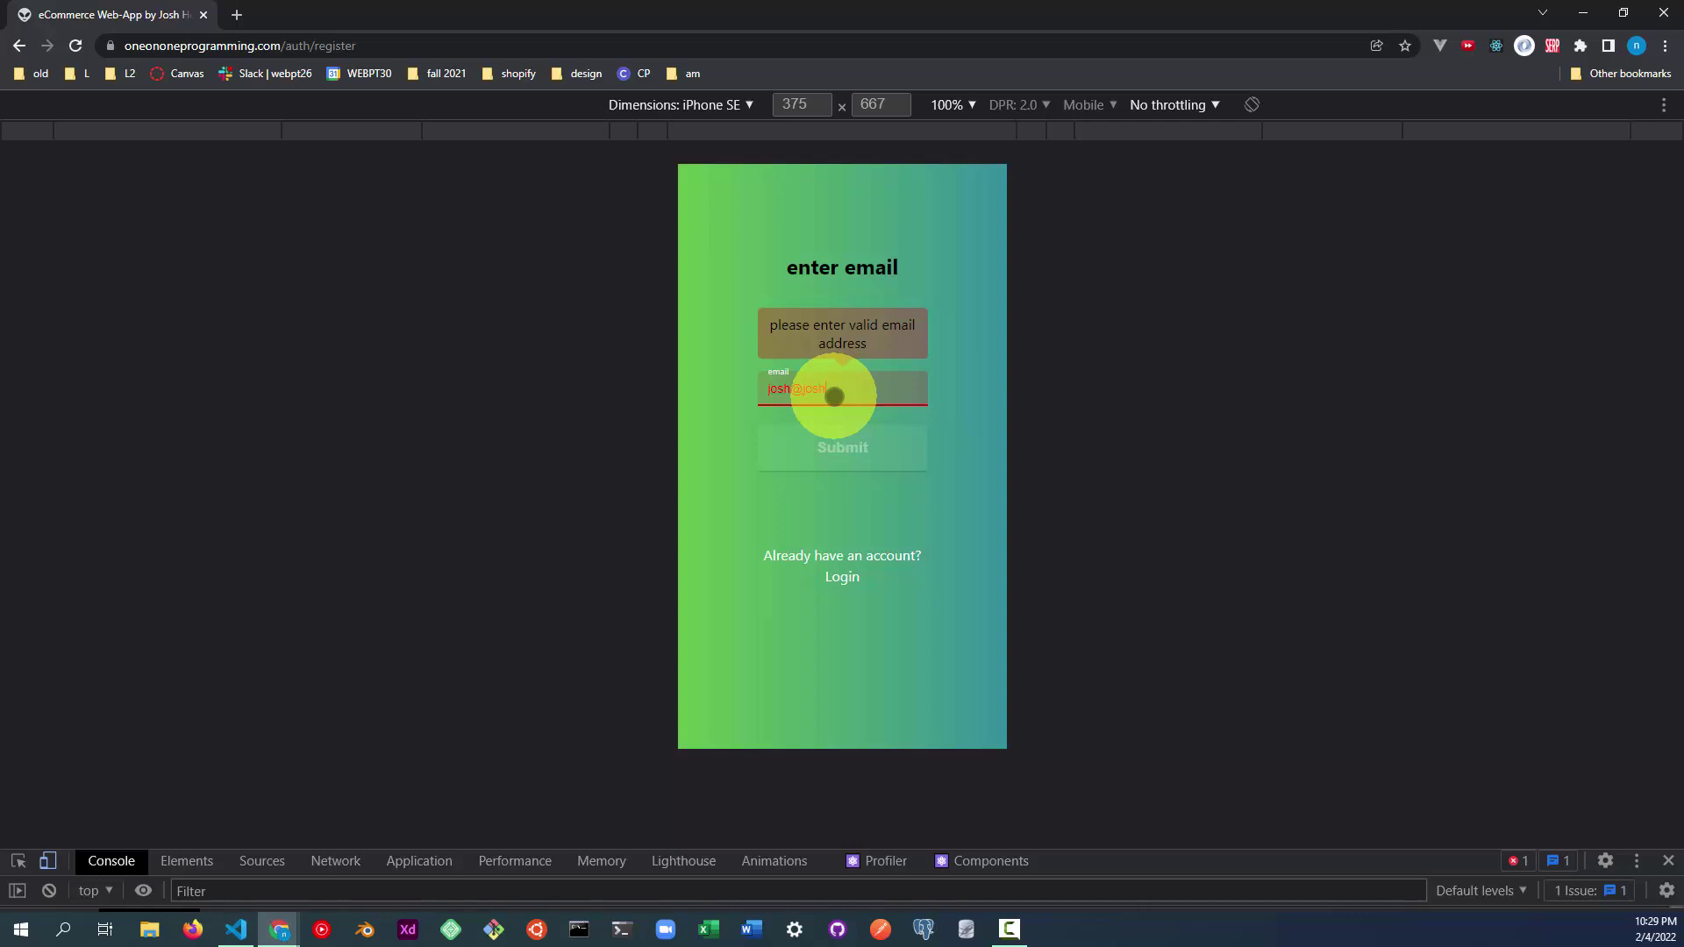
pyautogui.write('osh@josh.com')
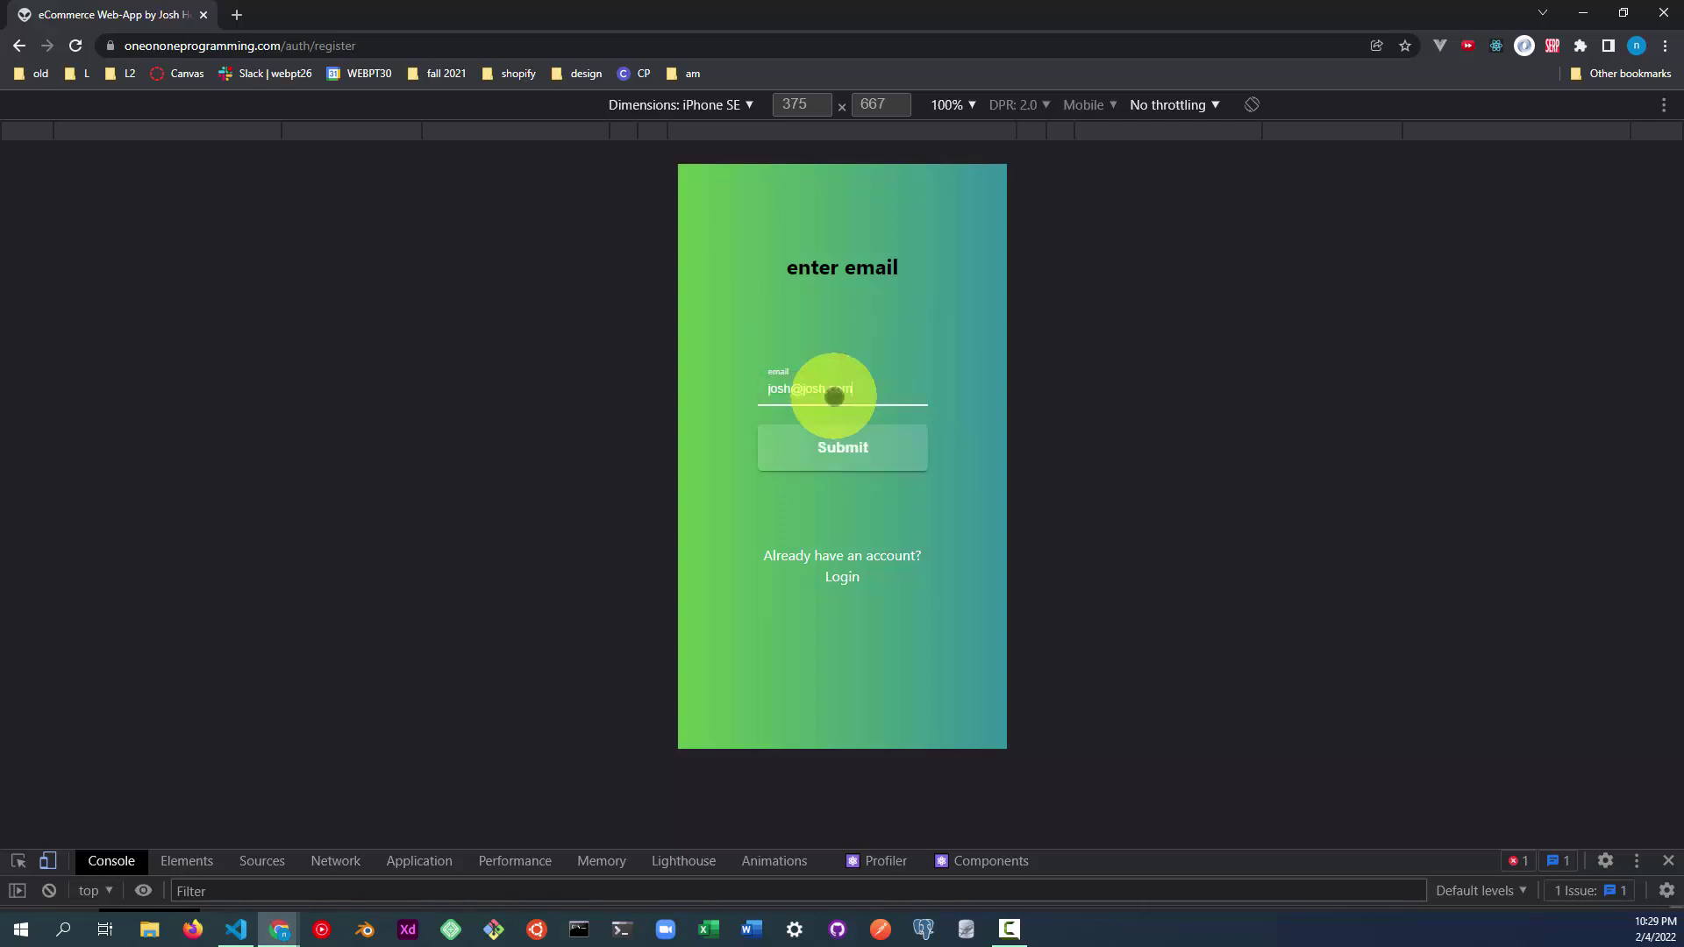
pyautogui.press('BackSpace')
pyautogui.press('BackSpace')
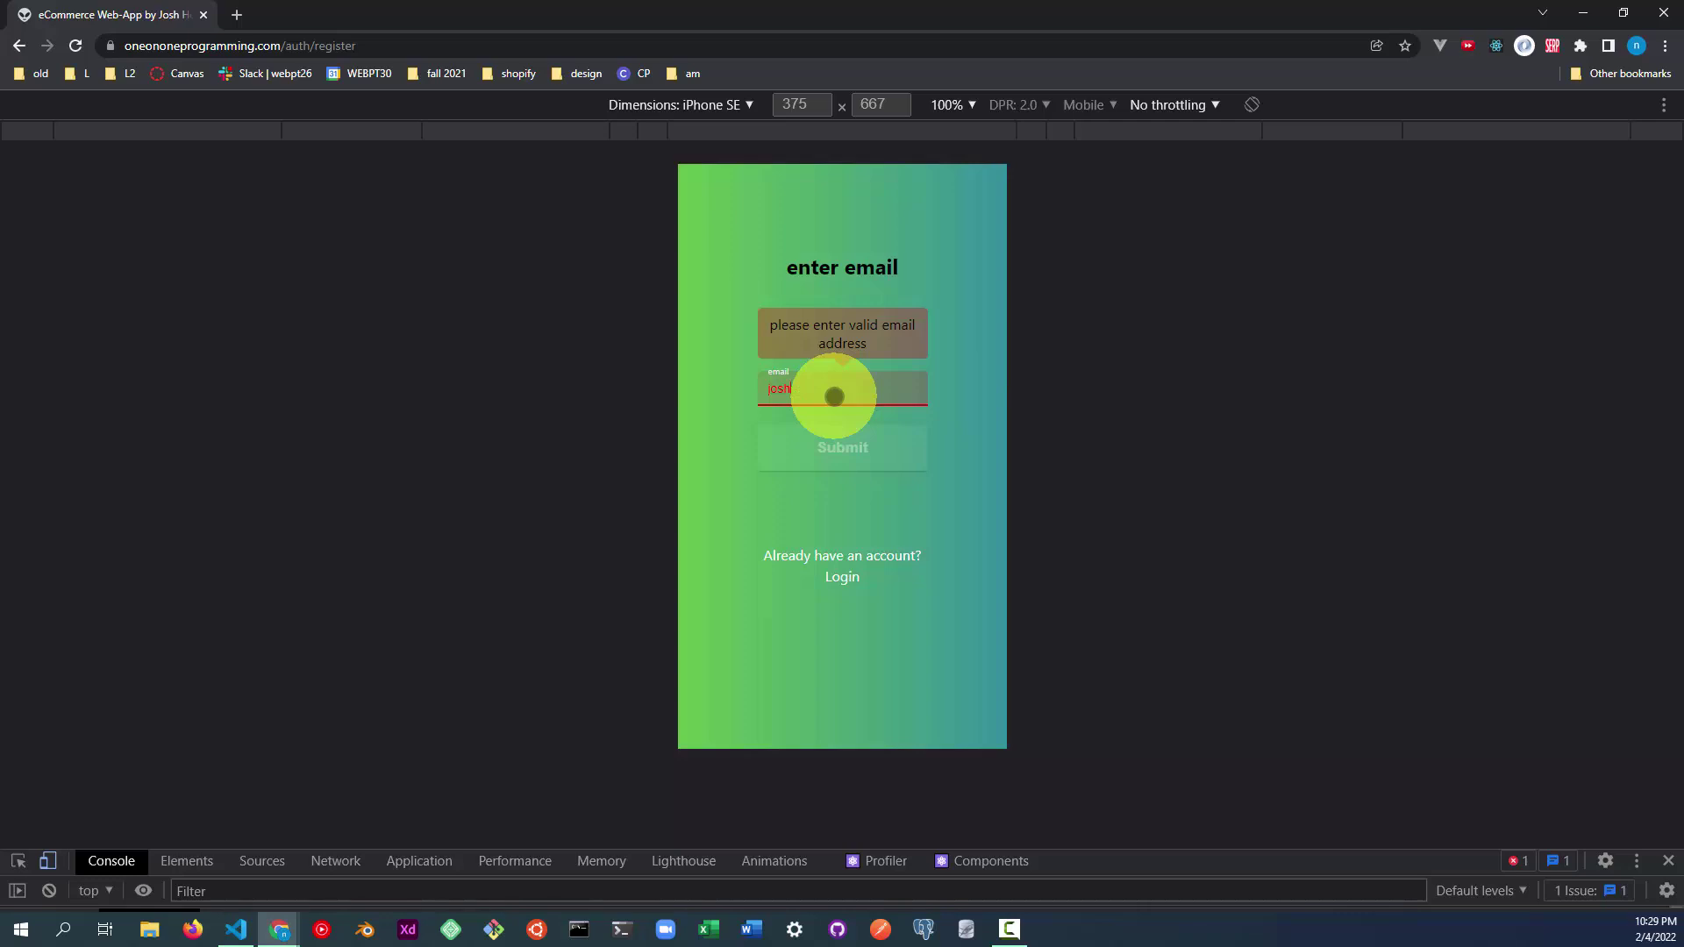
pyautogui.write('.co')
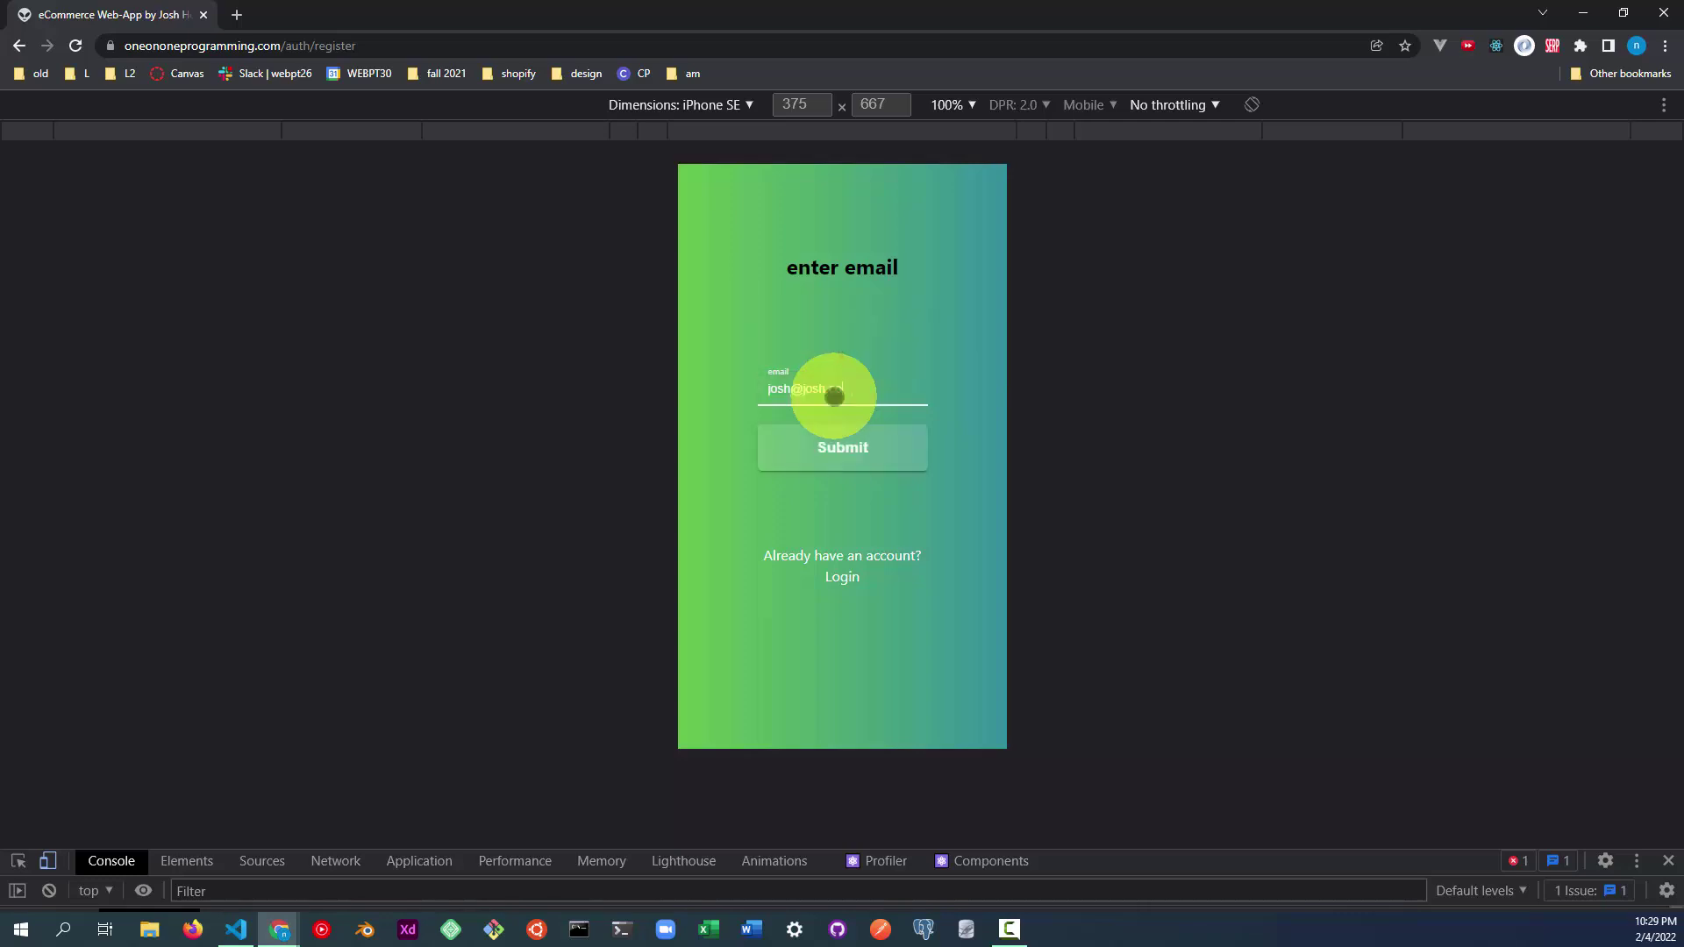
pyautogui.press('BackSpace')
pyautogui.press('BackSpace')
pyautogui.press('BackSpace')
pyautogui.press('BackSpace')
pyautogui.press('BackSpace')
pyautogui.press('BackSpace')
pyautogui.press('BackSpace')
pyautogui.press('BackSpace')
pyautogui.press('BackSpace')
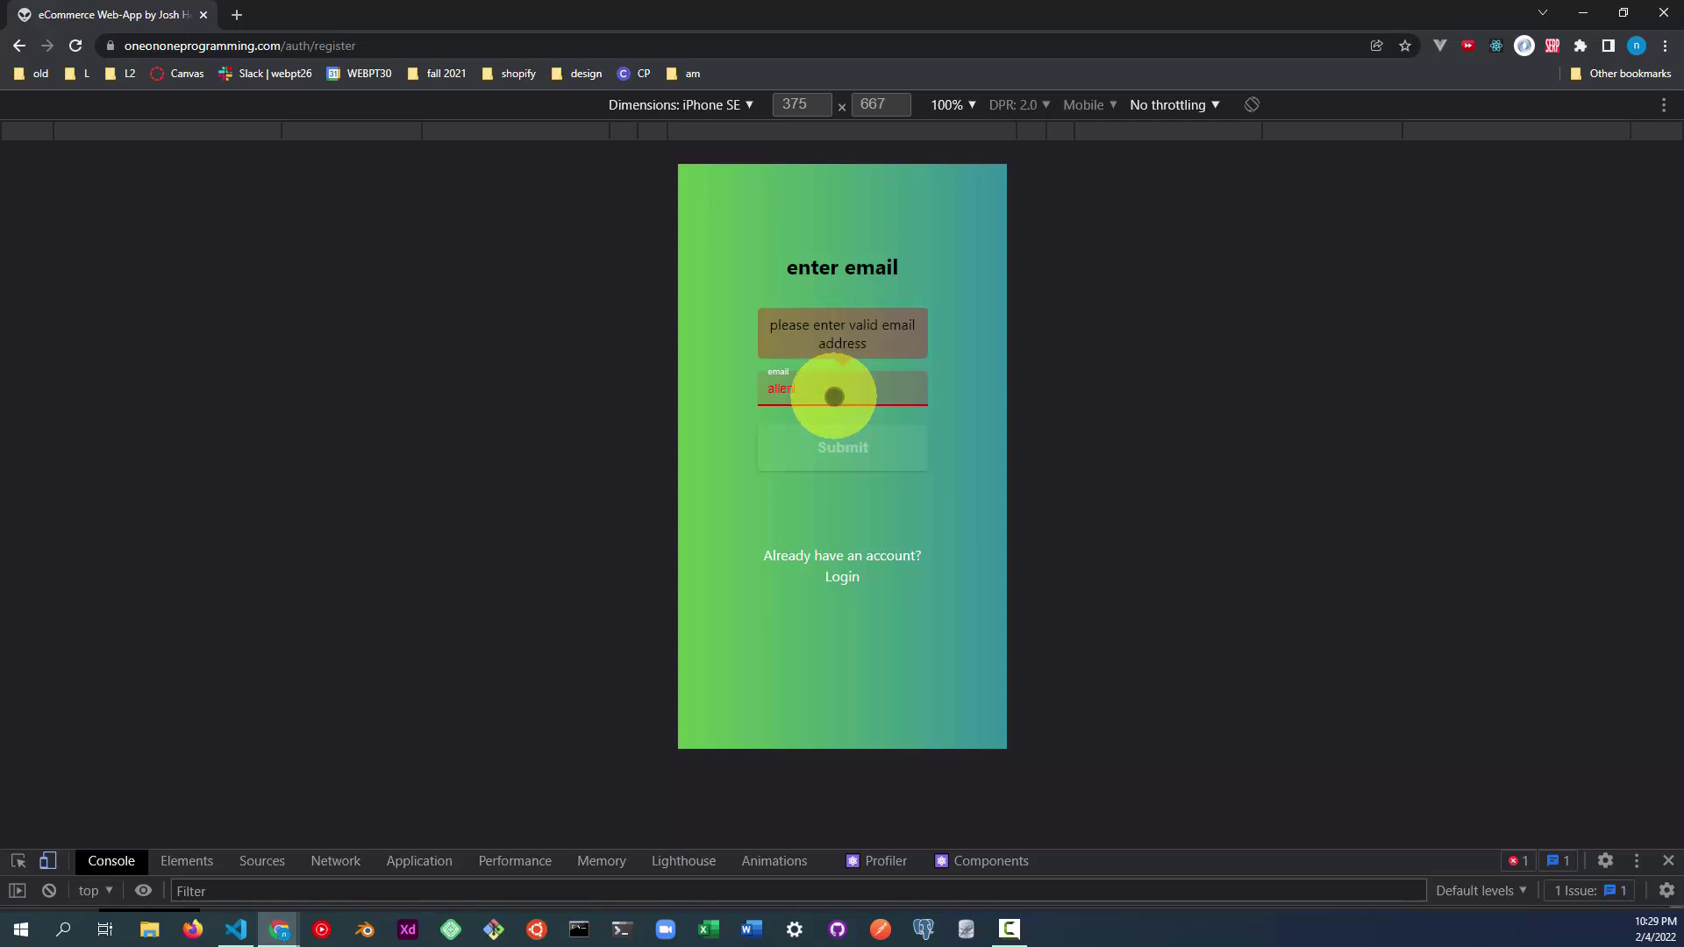
# Complete and submit the new email, start the password, then resubmit the email step.
pyautogui.write('.com')
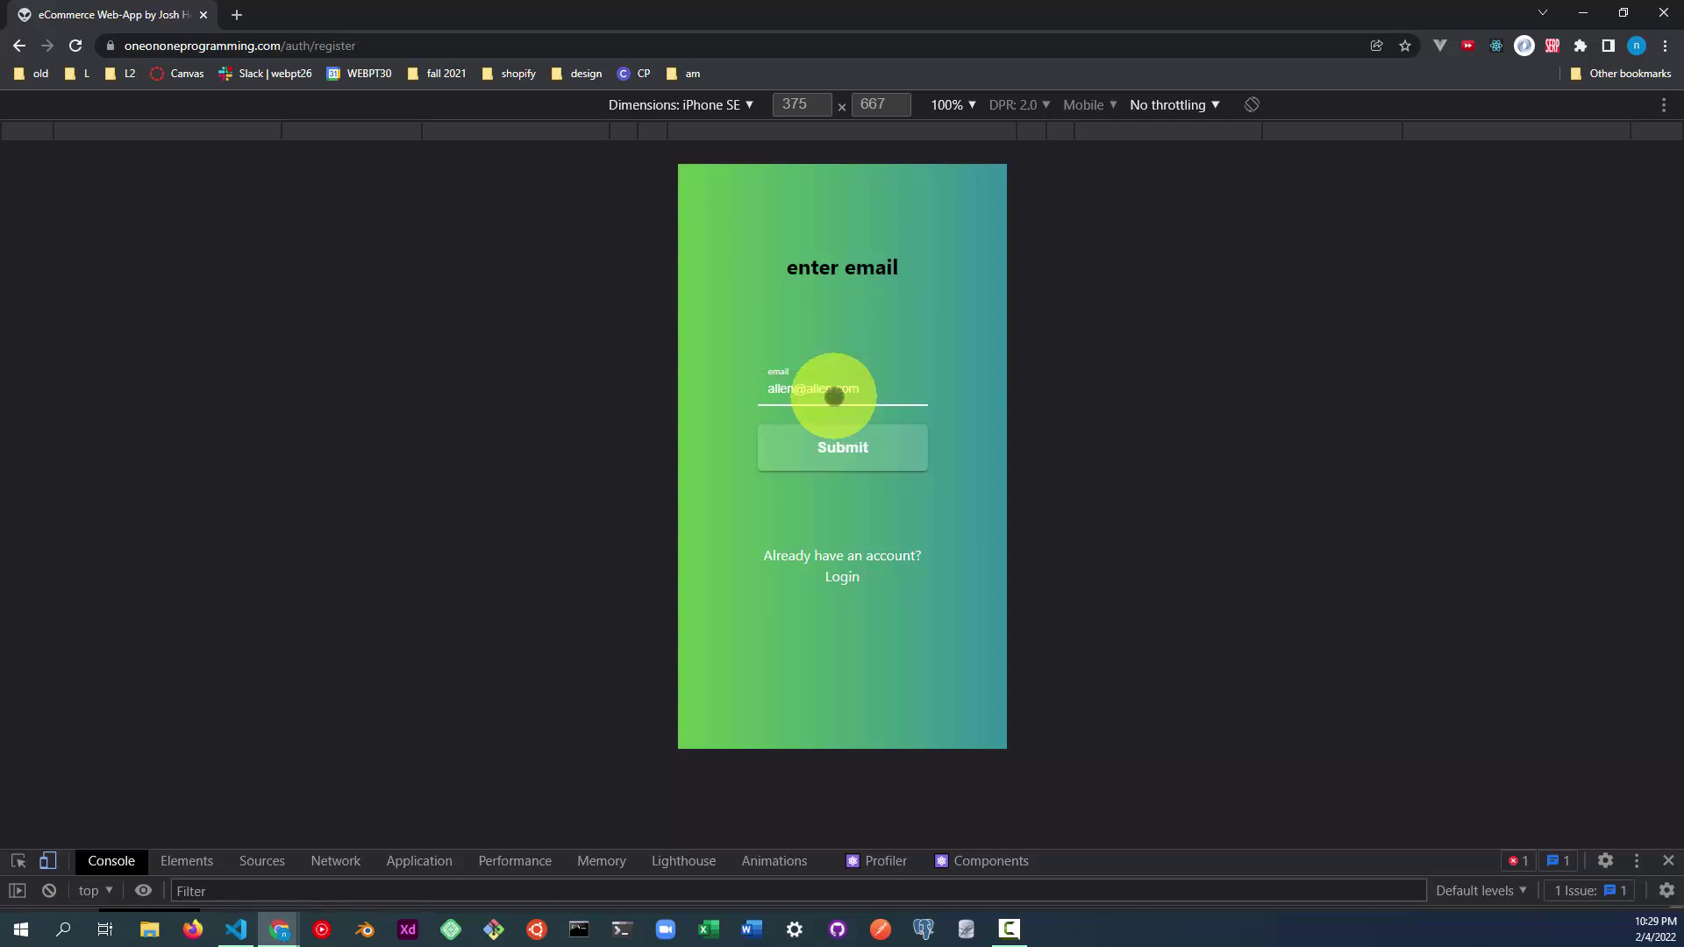
pyautogui.click(829, 436)
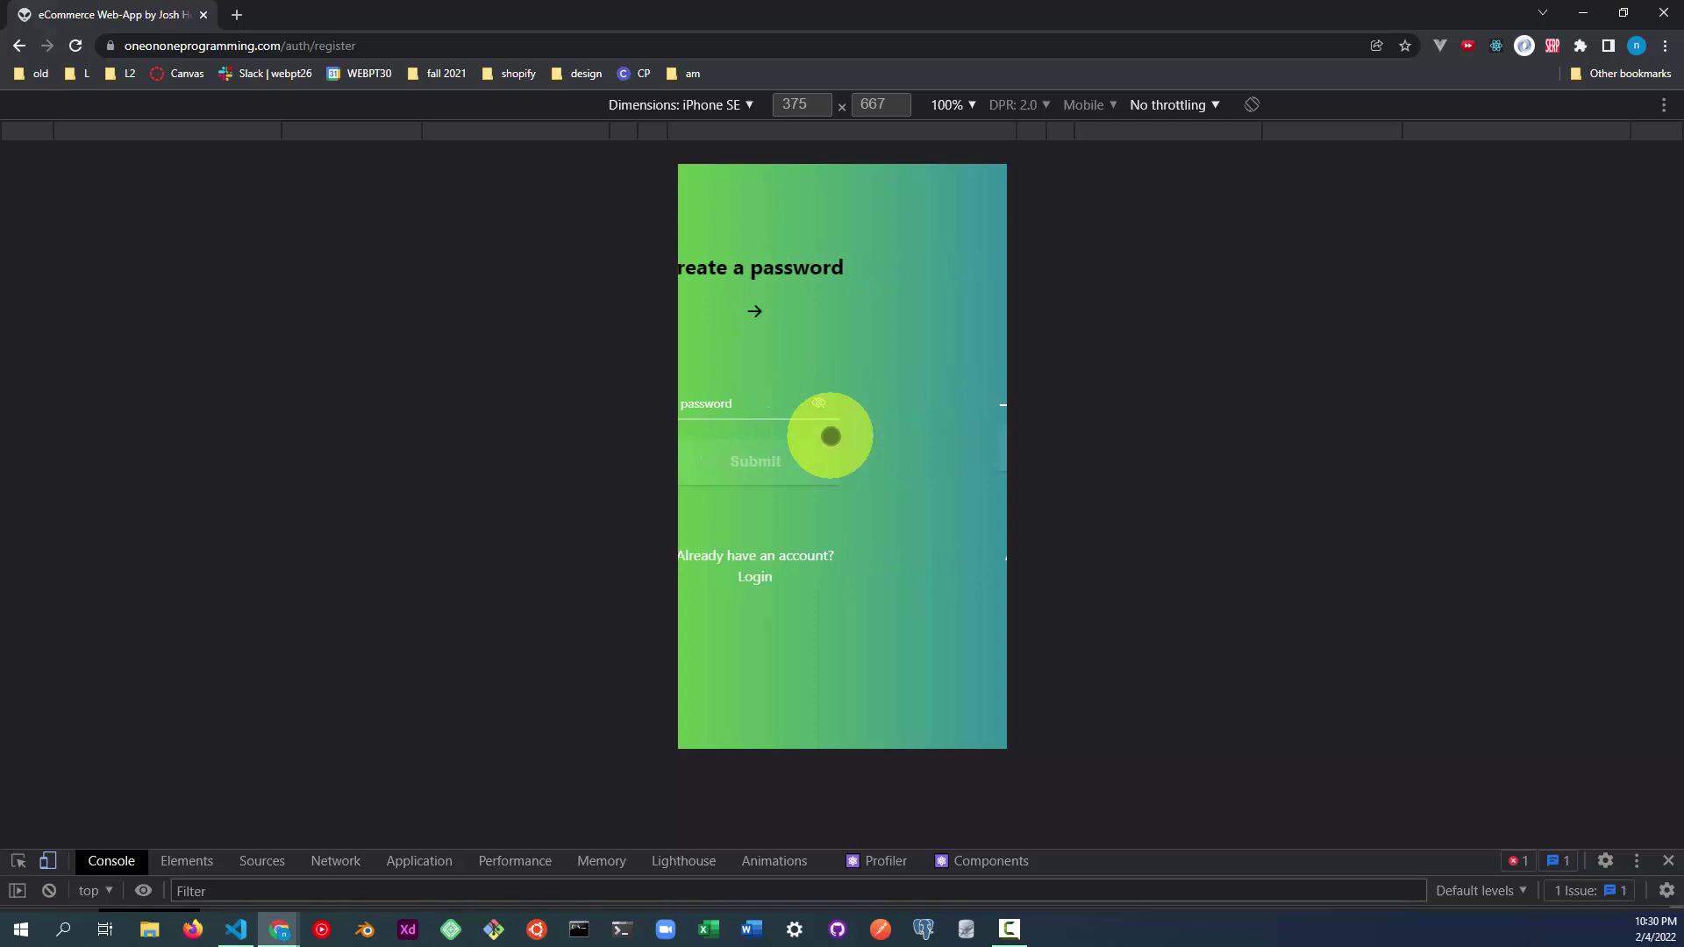
pyautogui.click(838, 404)
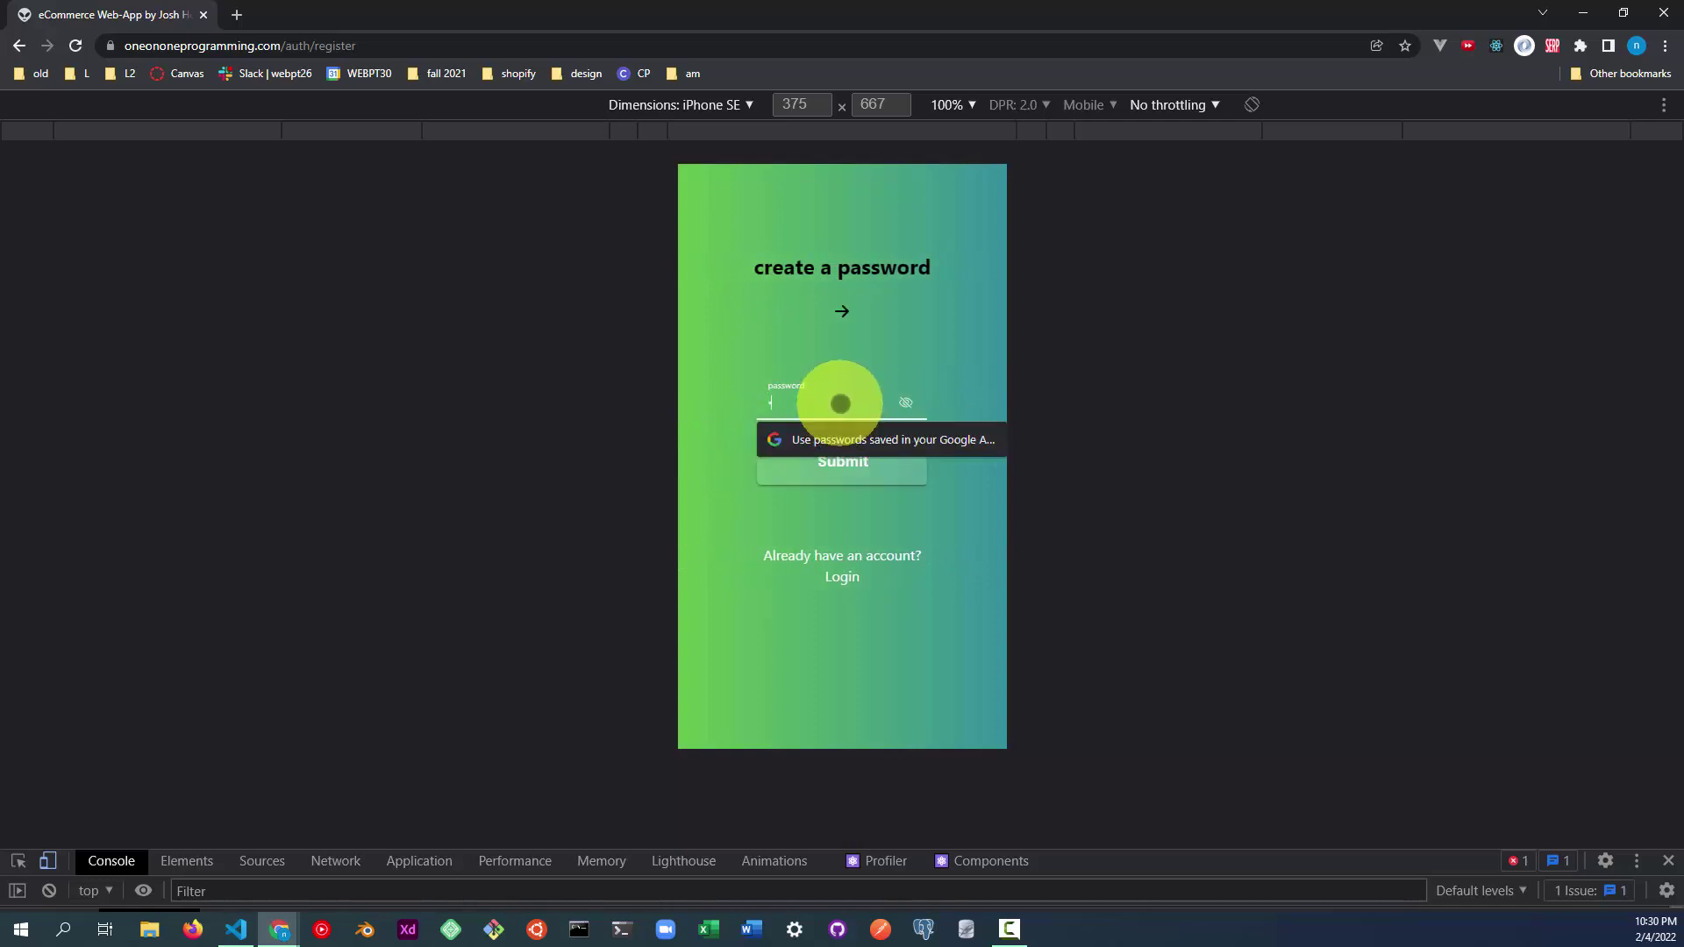
pyautogui.write('all')
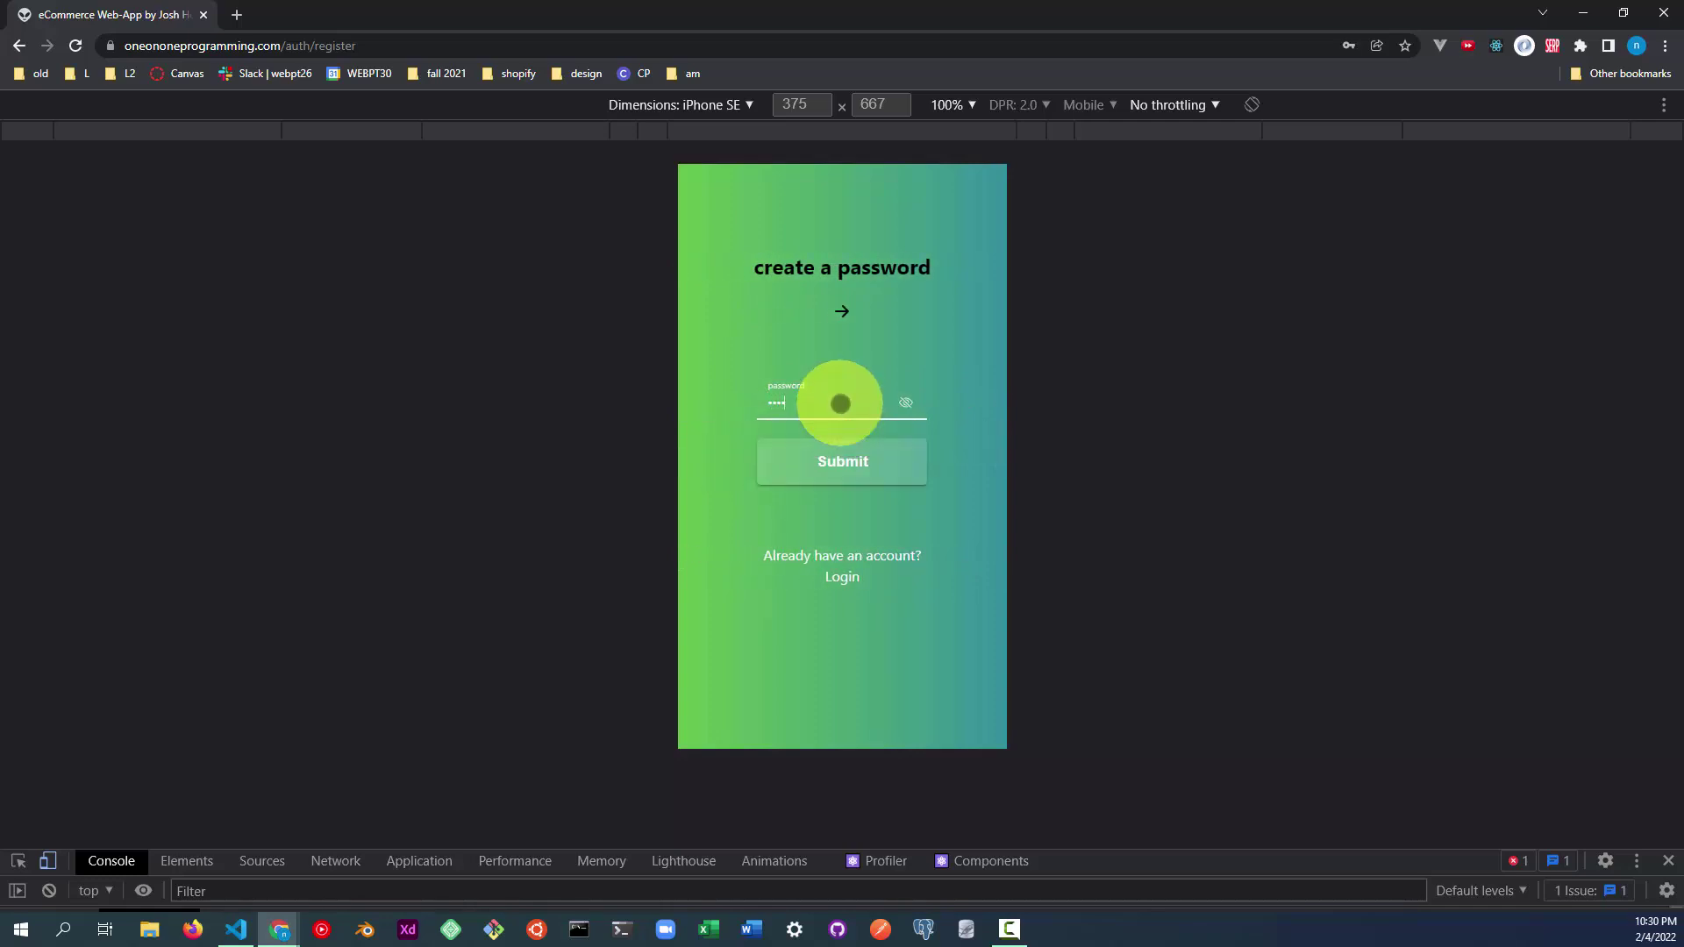
pyautogui.write('e')
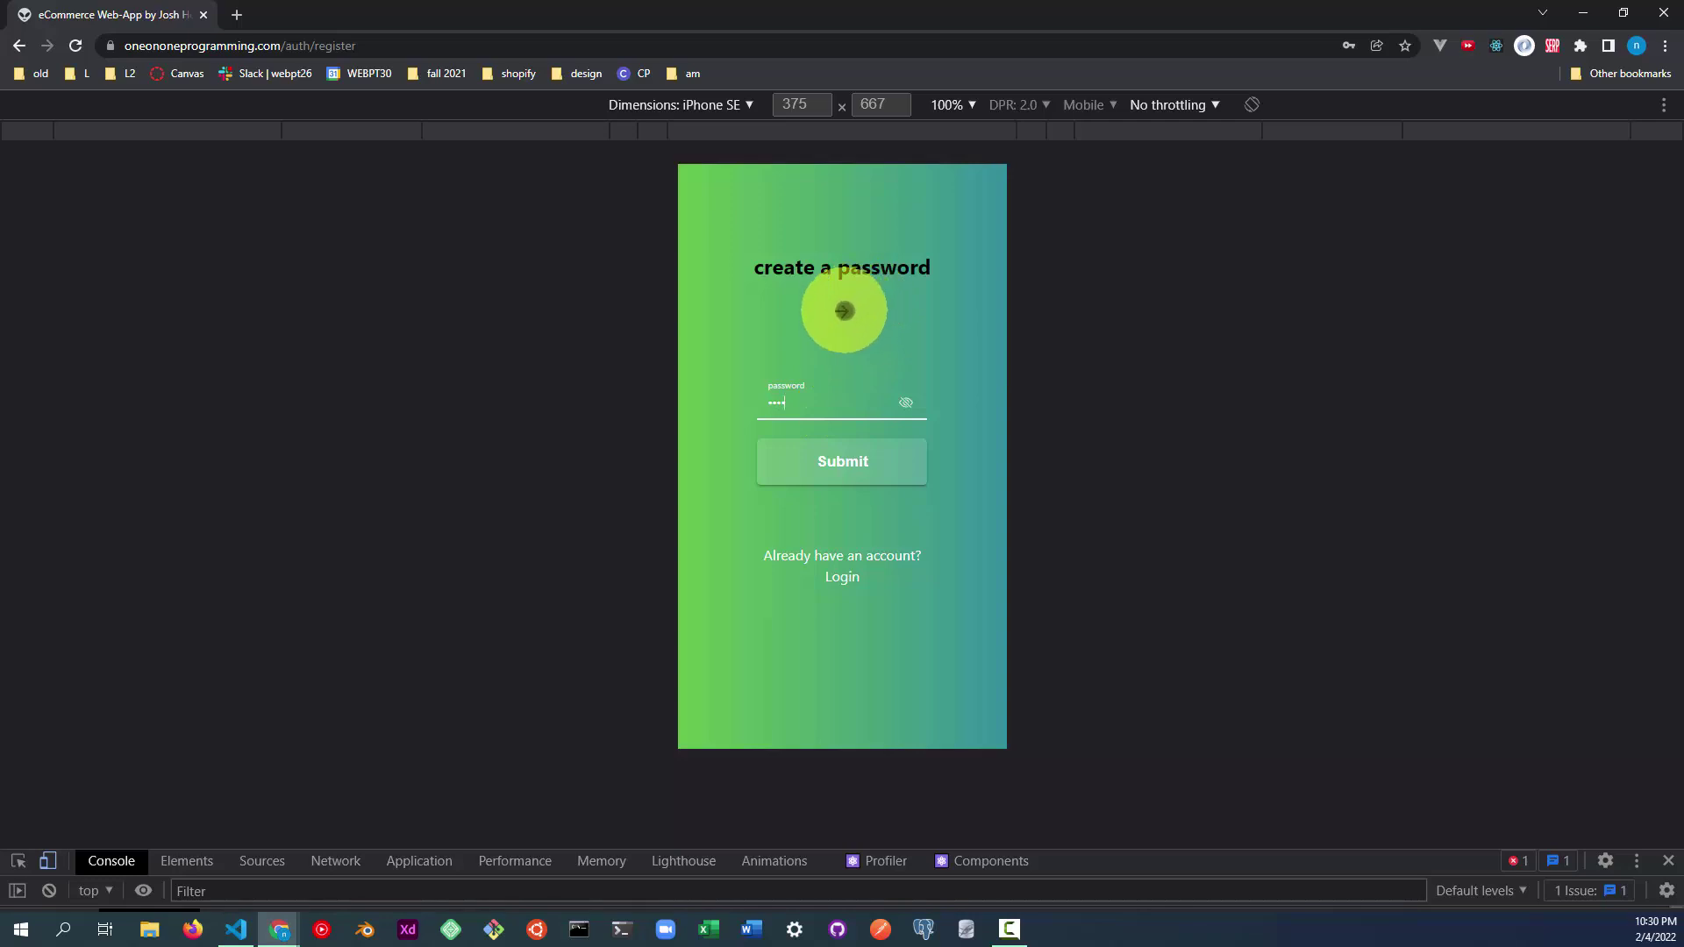
pyautogui.click(844, 312)
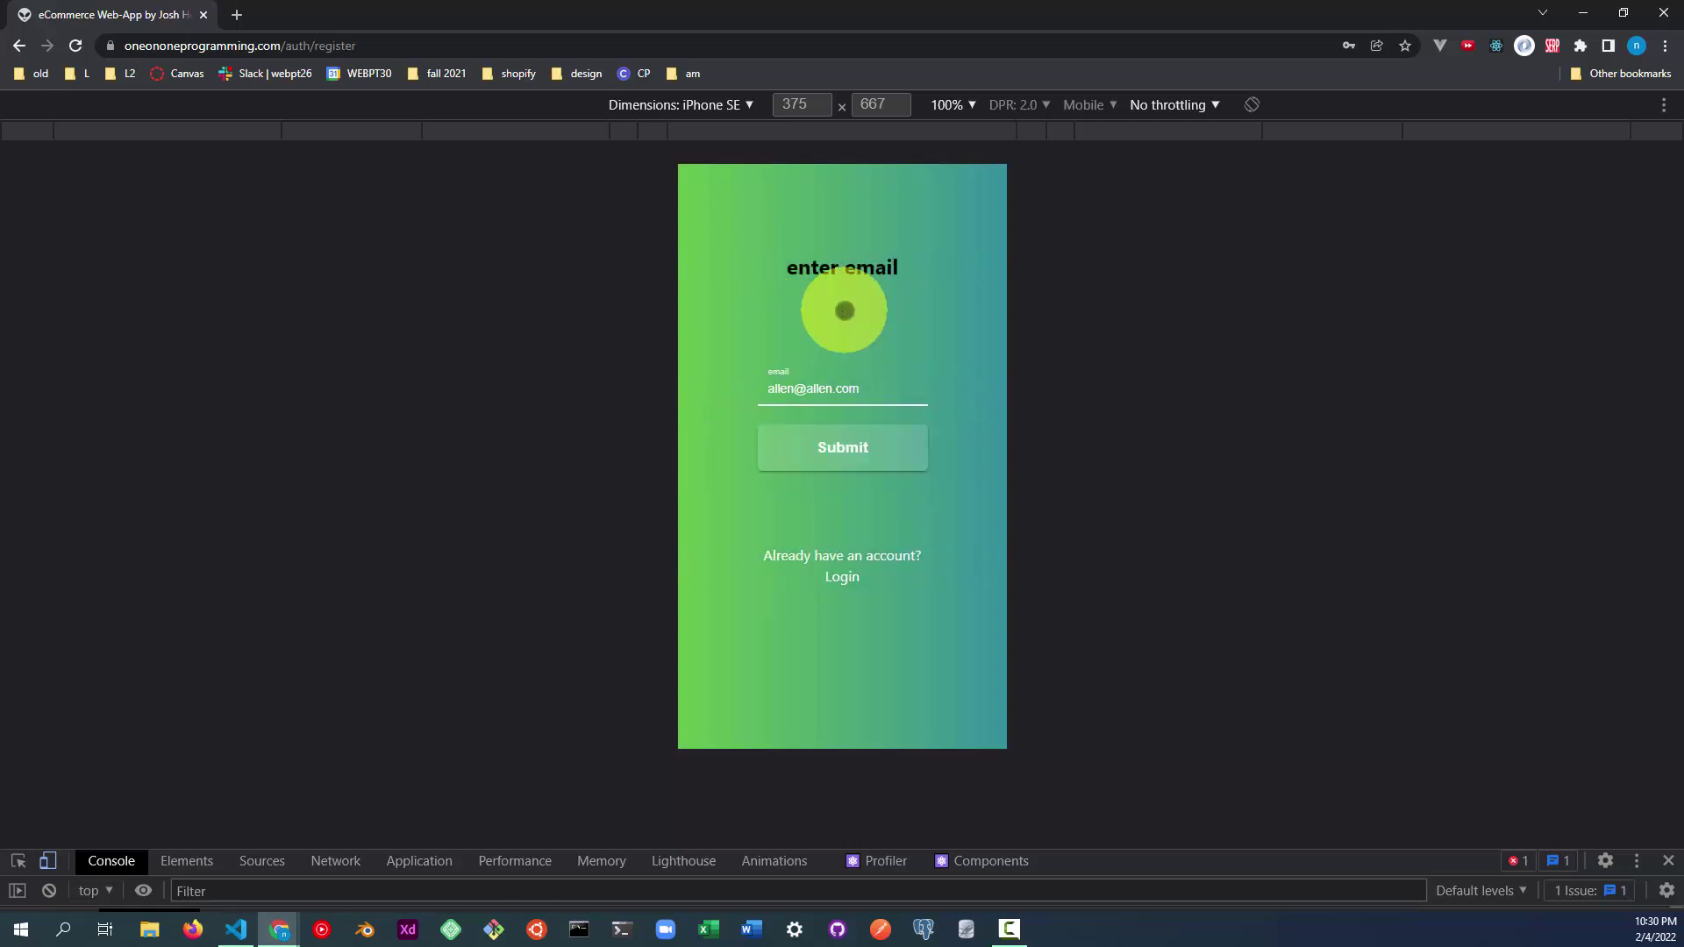
pyautogui.click(836, 446)
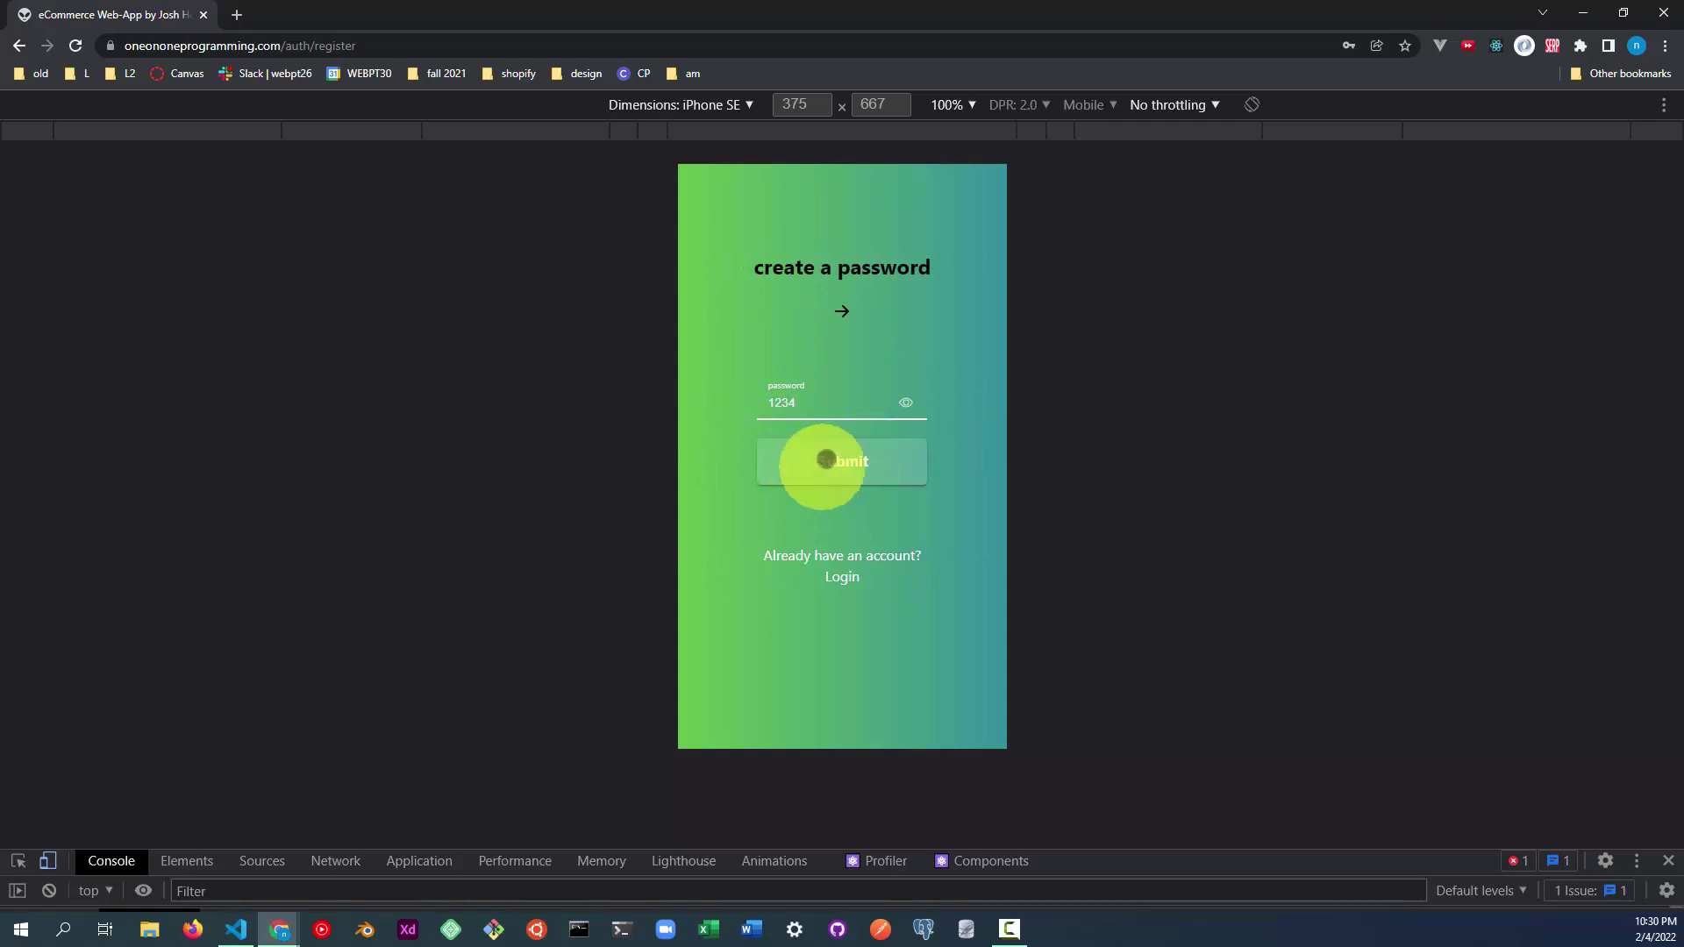
# Submit the password, then enter the first and last name to finish registering.
pyautogui.click(826, 459)
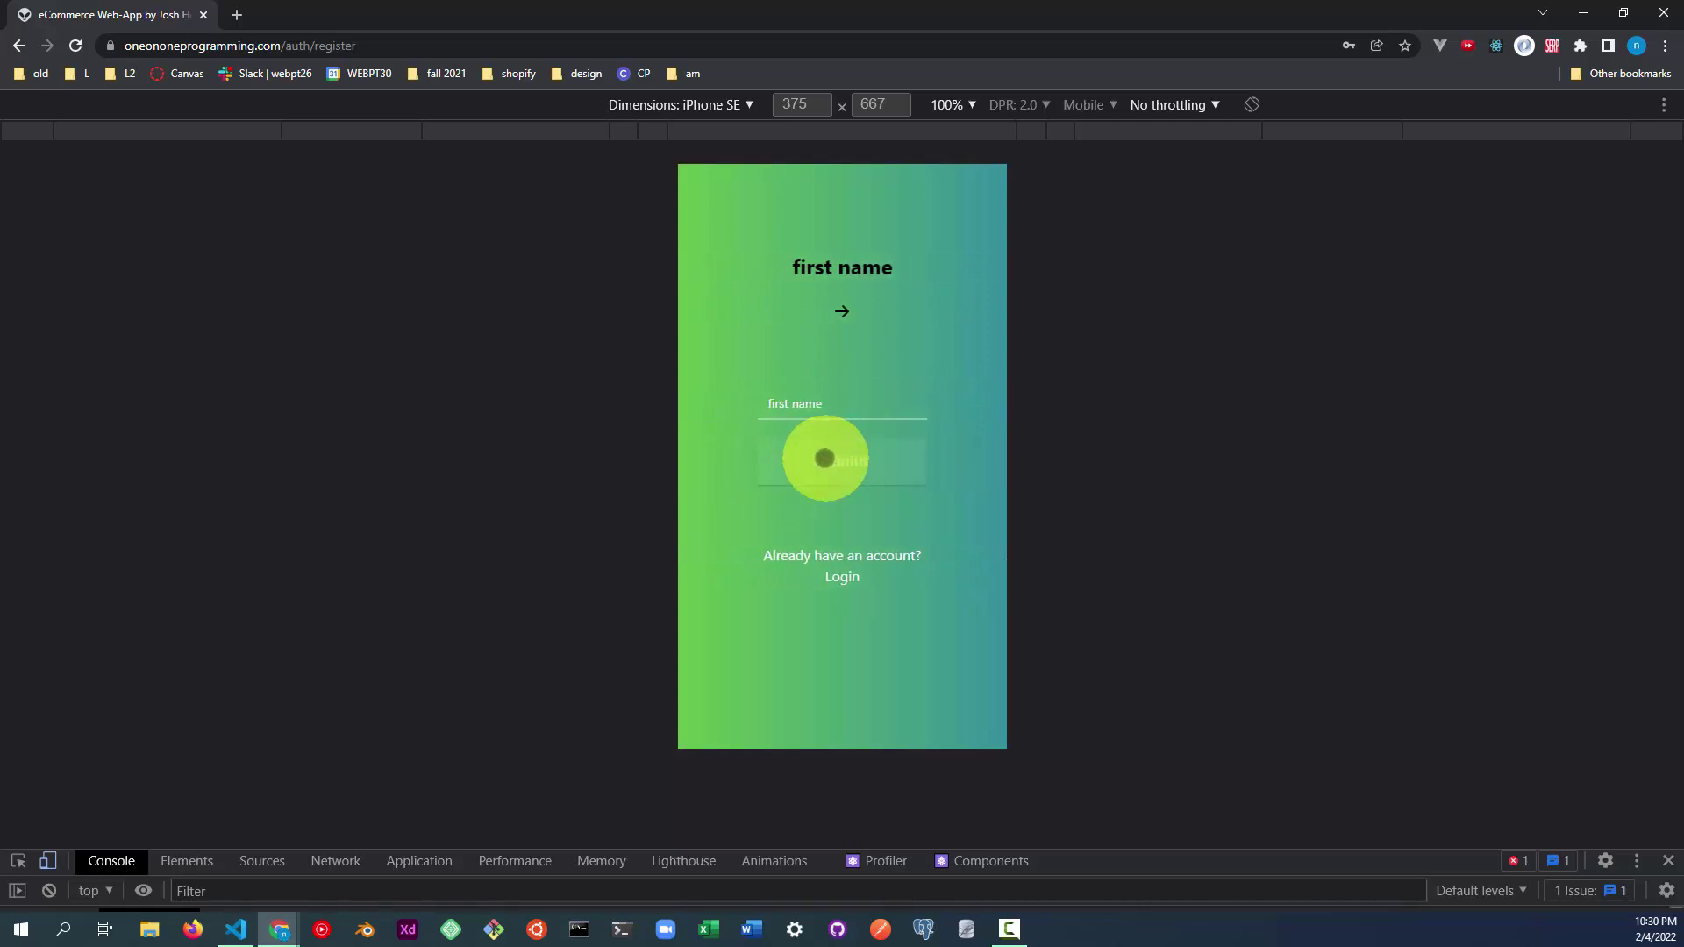
pyautogui.click(828, 410)
pyautogui.write('a')
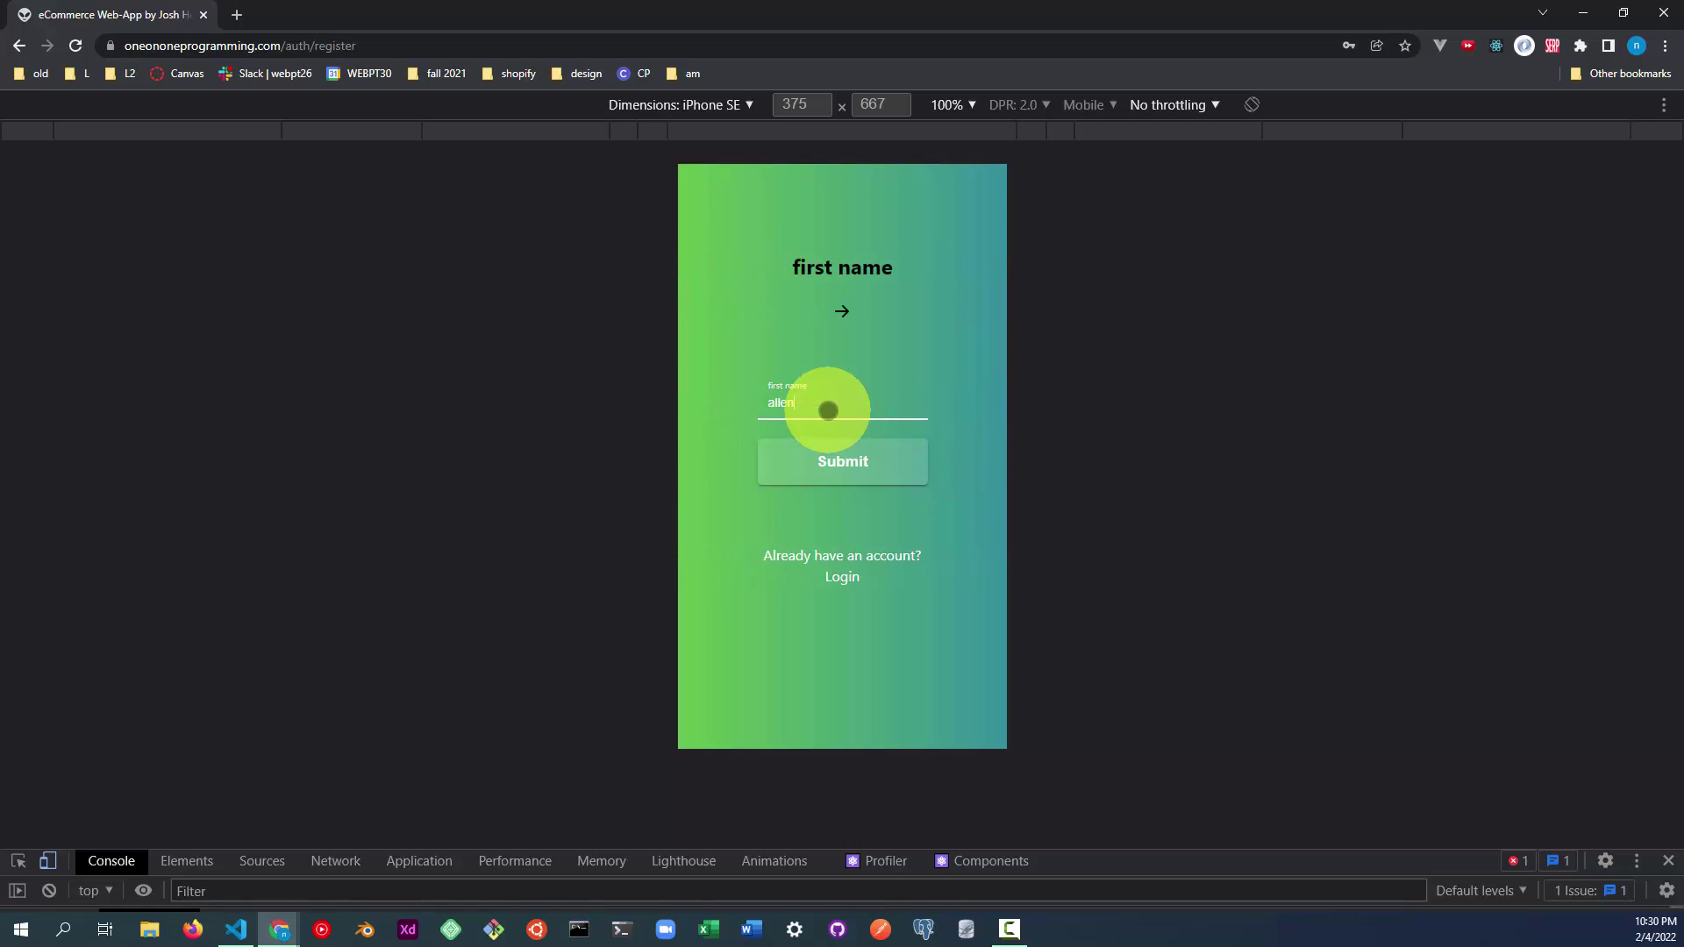
pyautogui.write('llen')
pyautogui.click(820, 463)
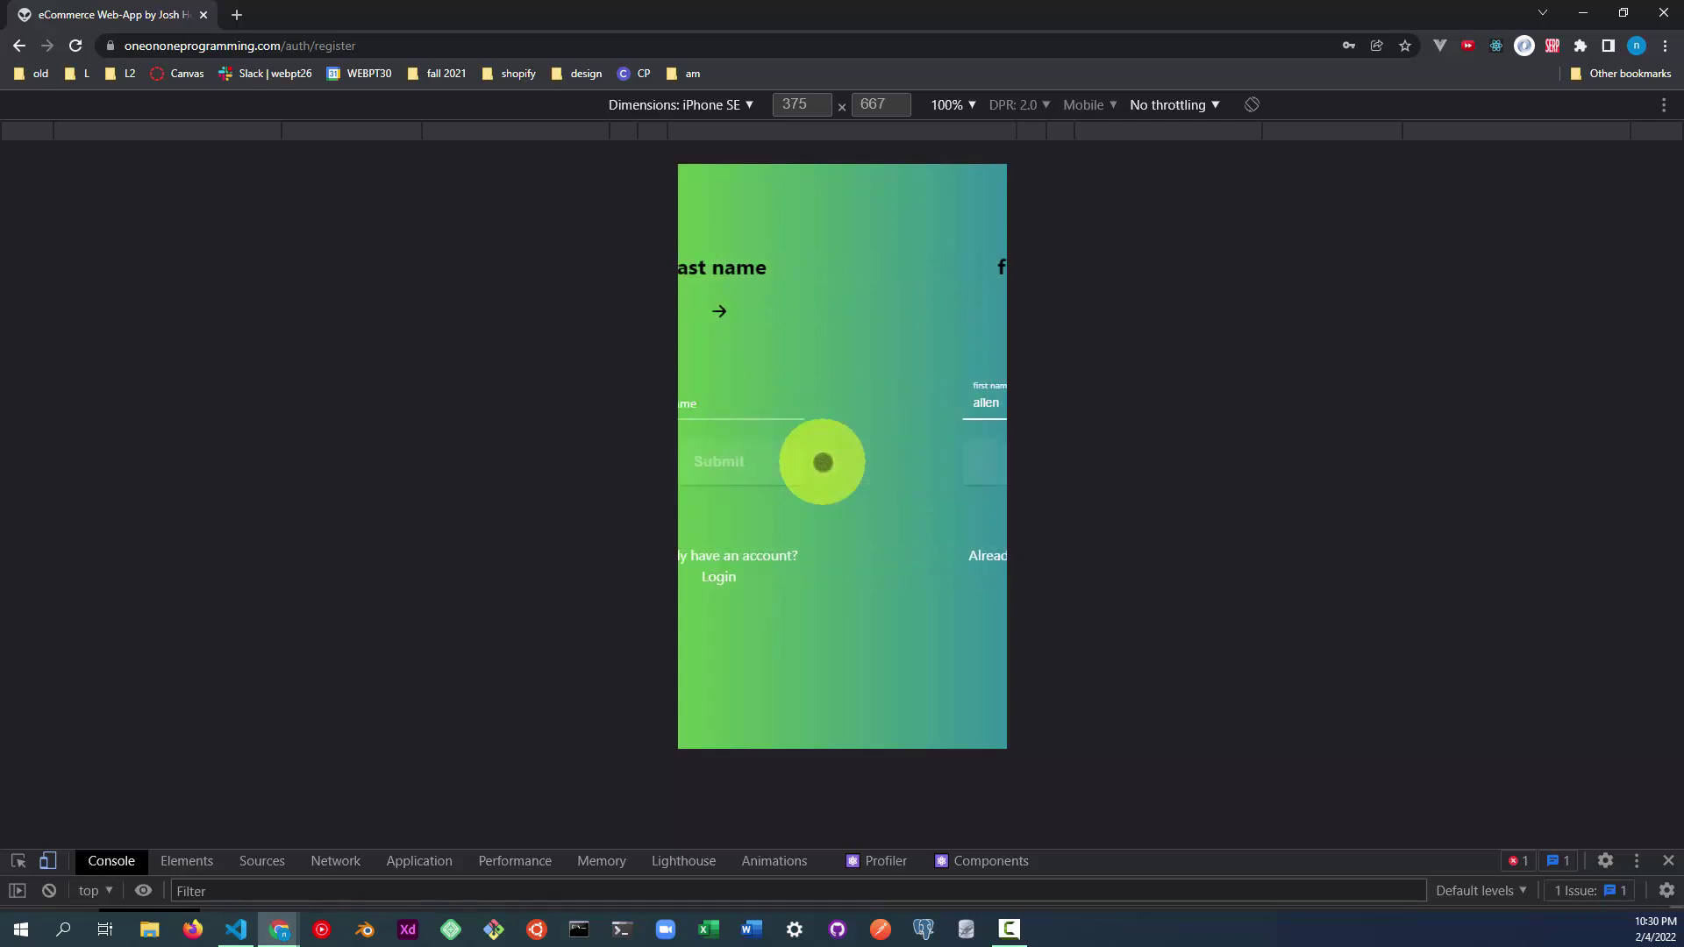
pyautogui.click(820, 408)
pyautogui.click(819, 408)
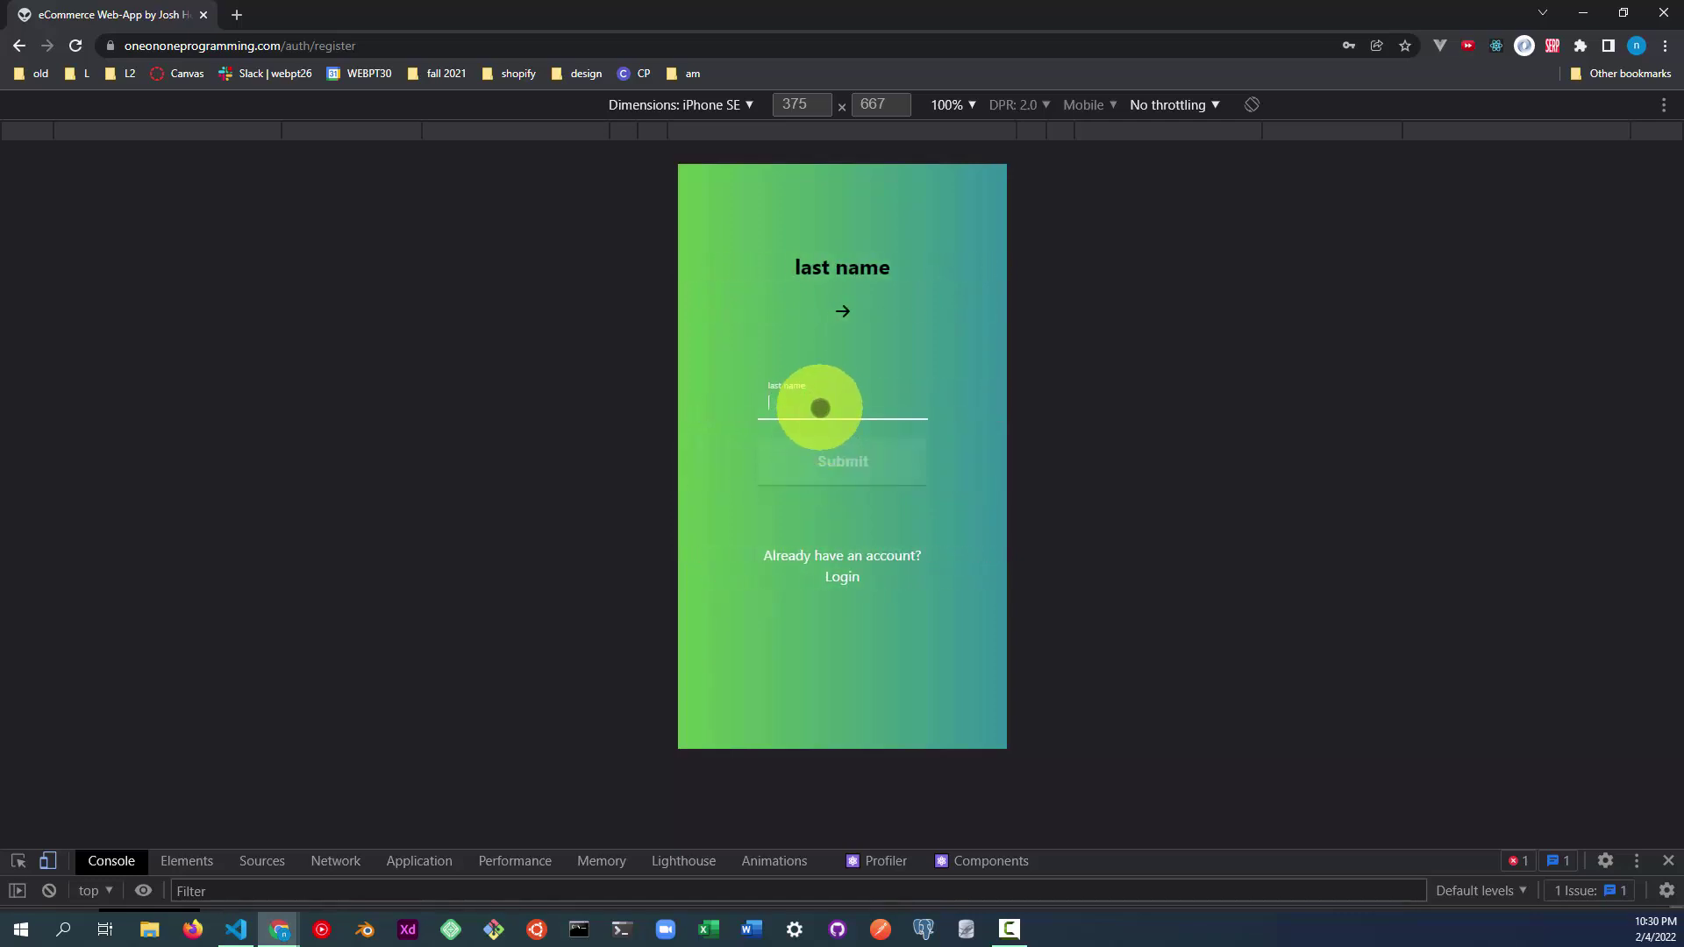
pyautogui.write('X')
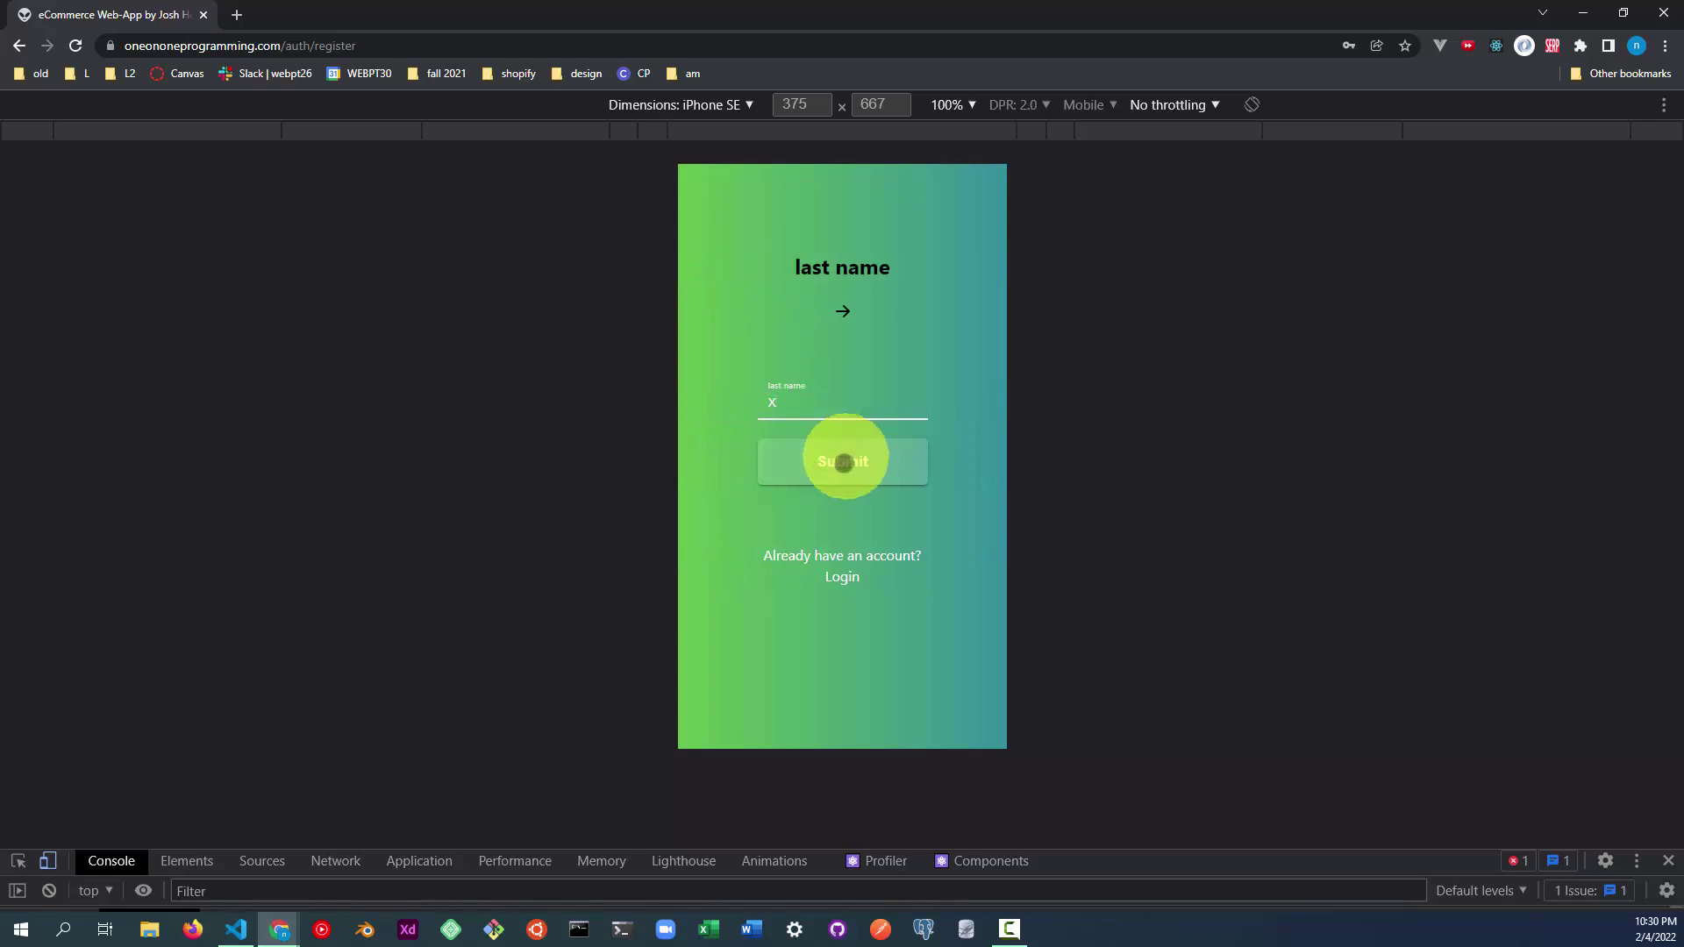
pyautogui.click(839, 461)
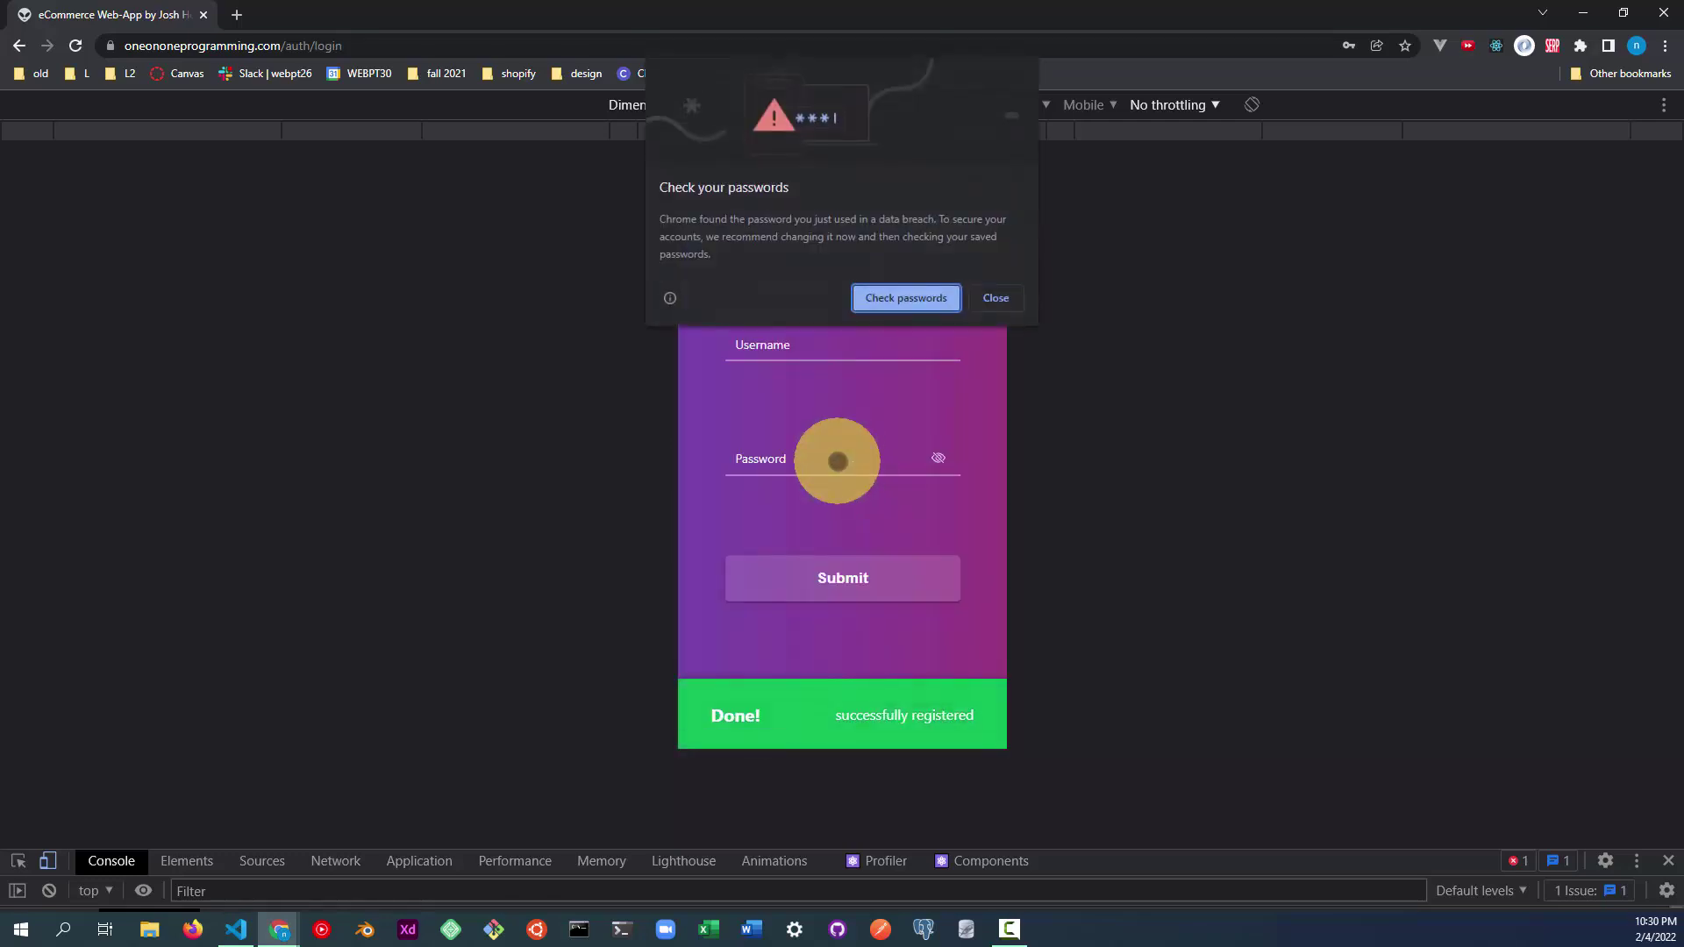
# Dismiss Chrome's password popups and try logging in with a too-short, revealed password.
pyautogui.click(996, 298)
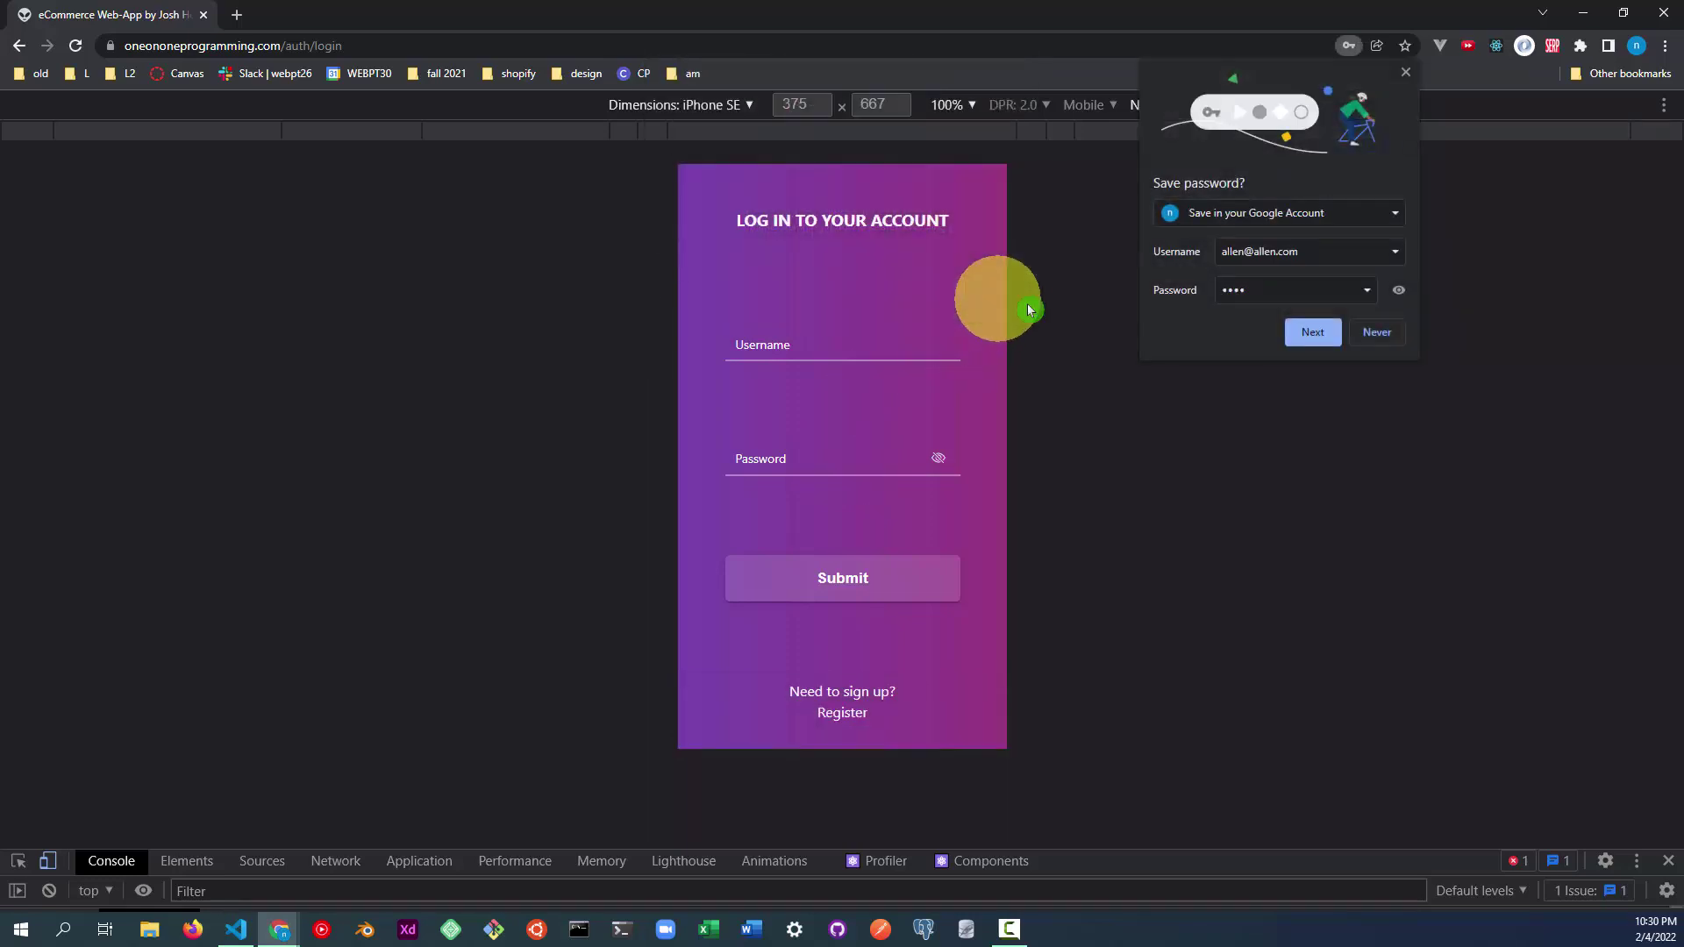
pyautogui.click(1377, 331)
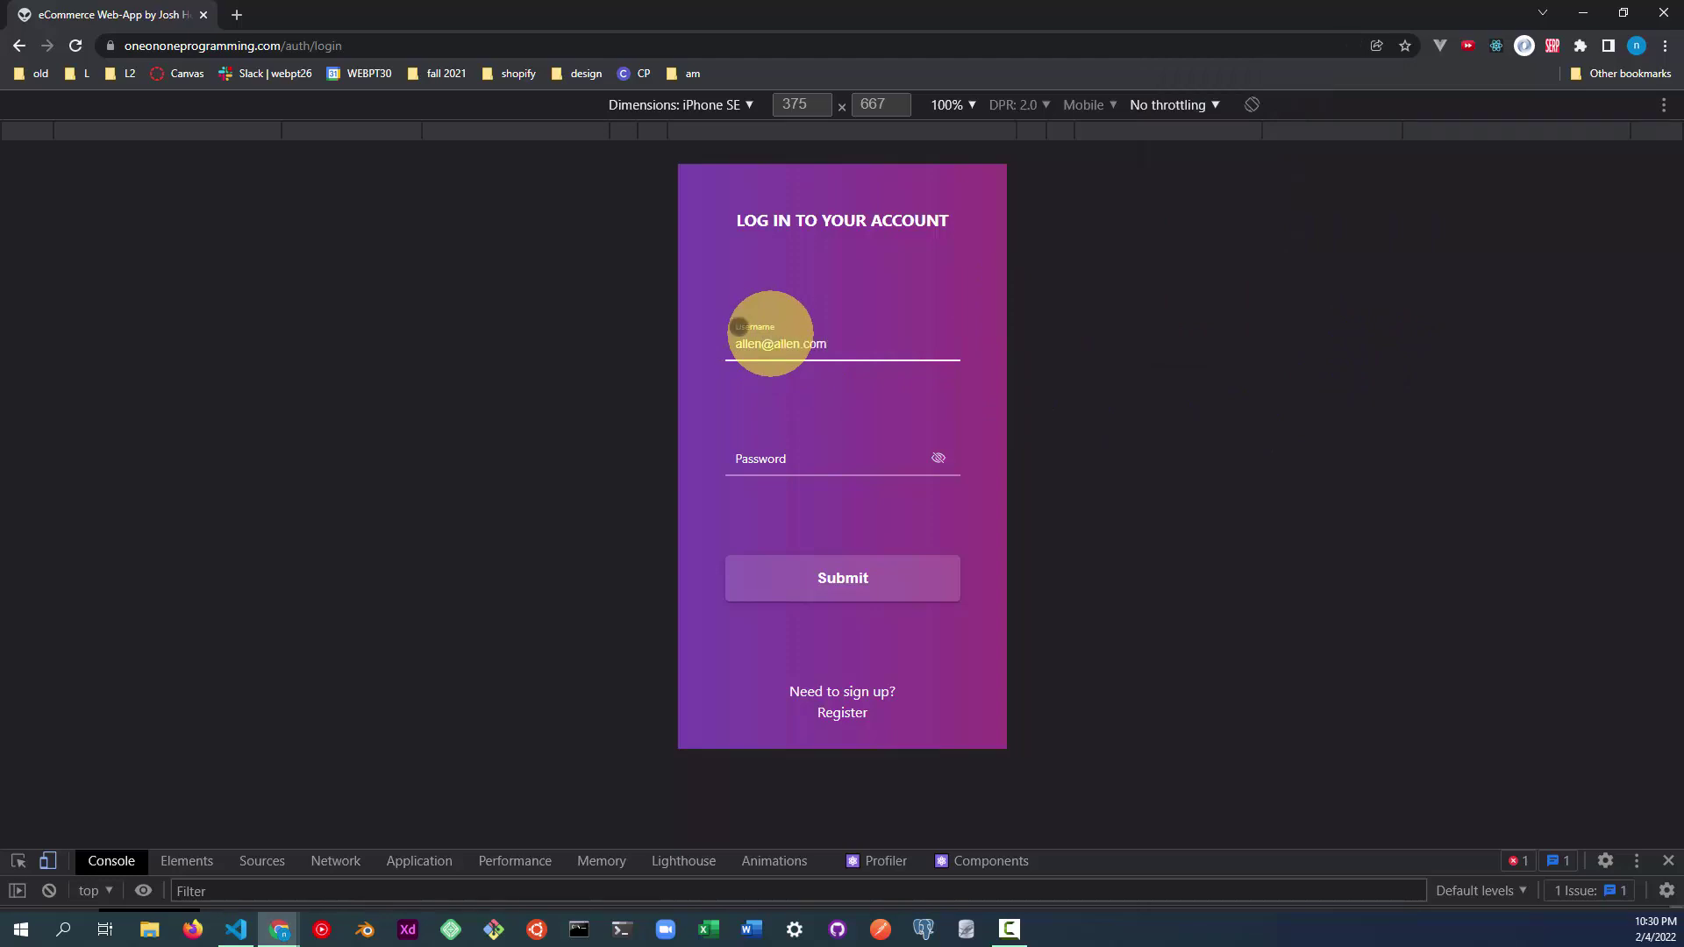
pyautogui.click(799, 462)
pyautogui.write('1234')
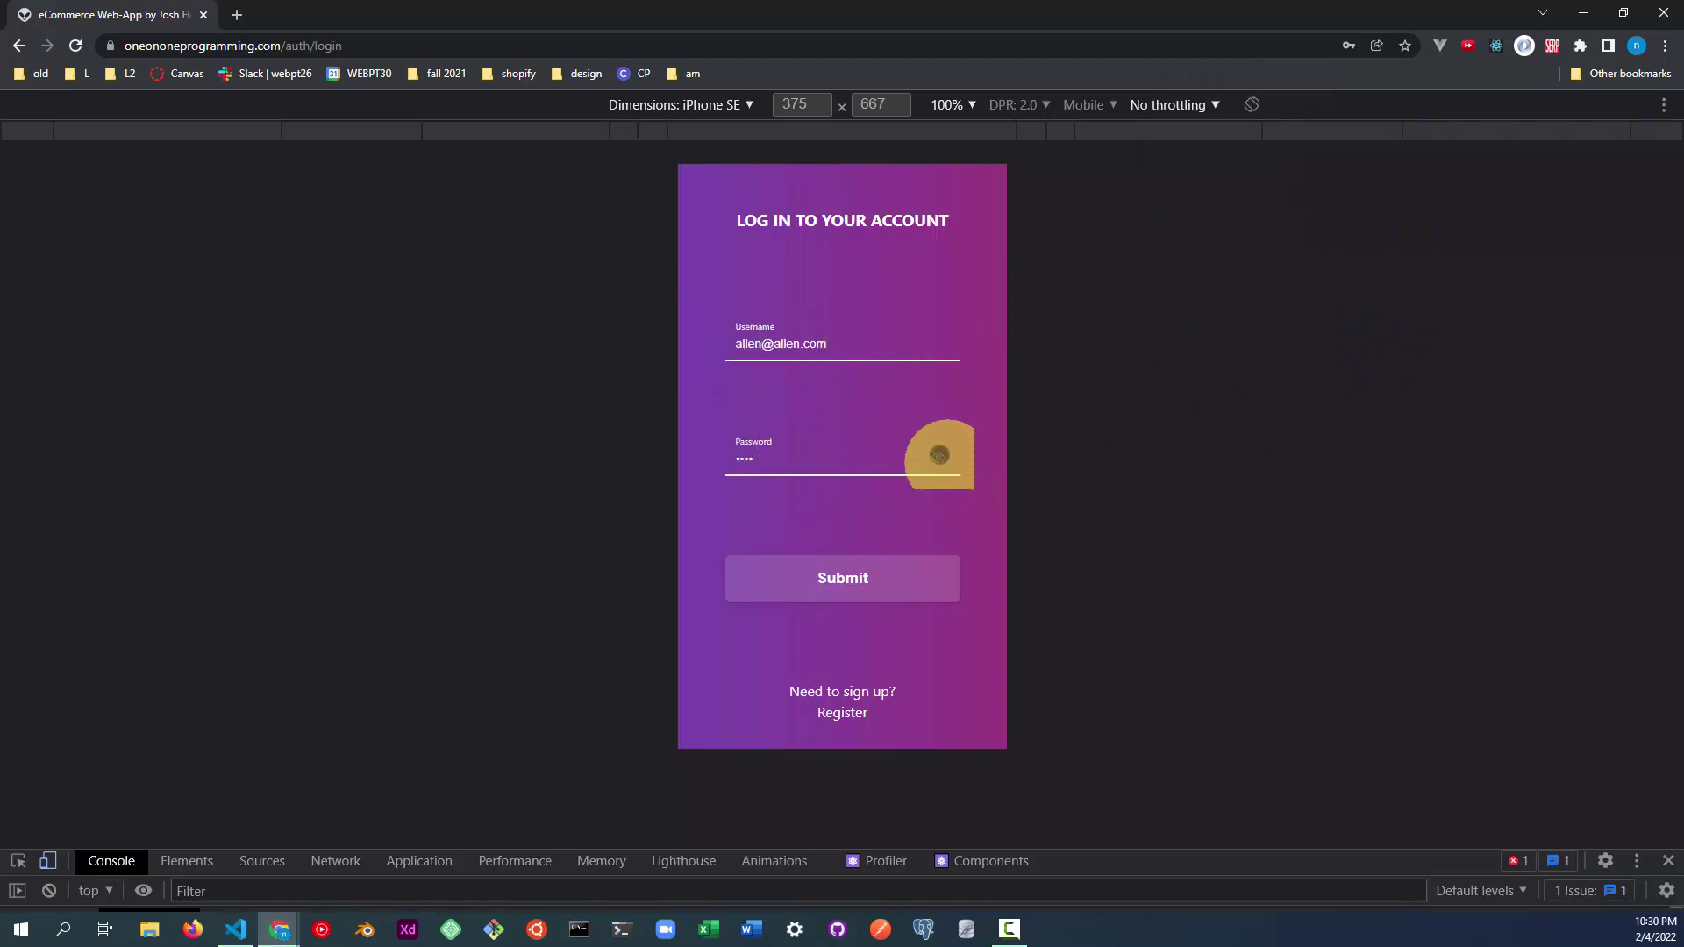
pyautogui.click(939, 457)
pyautogui.press('BackSpace')
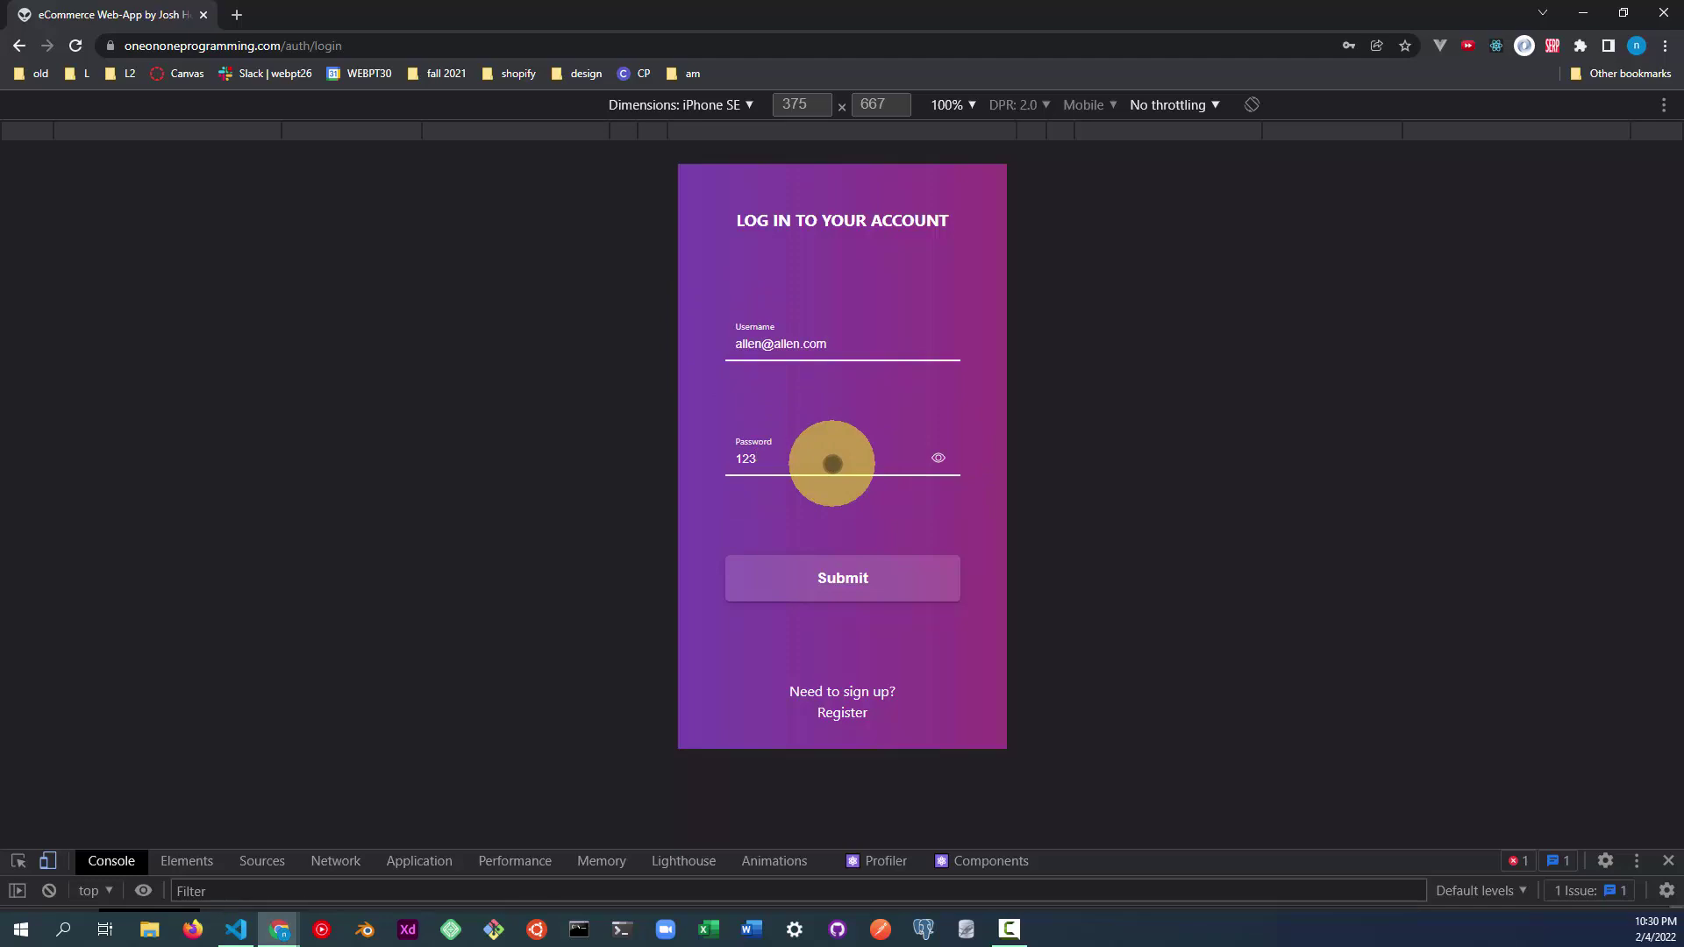
pyautogui.click(818, 561)
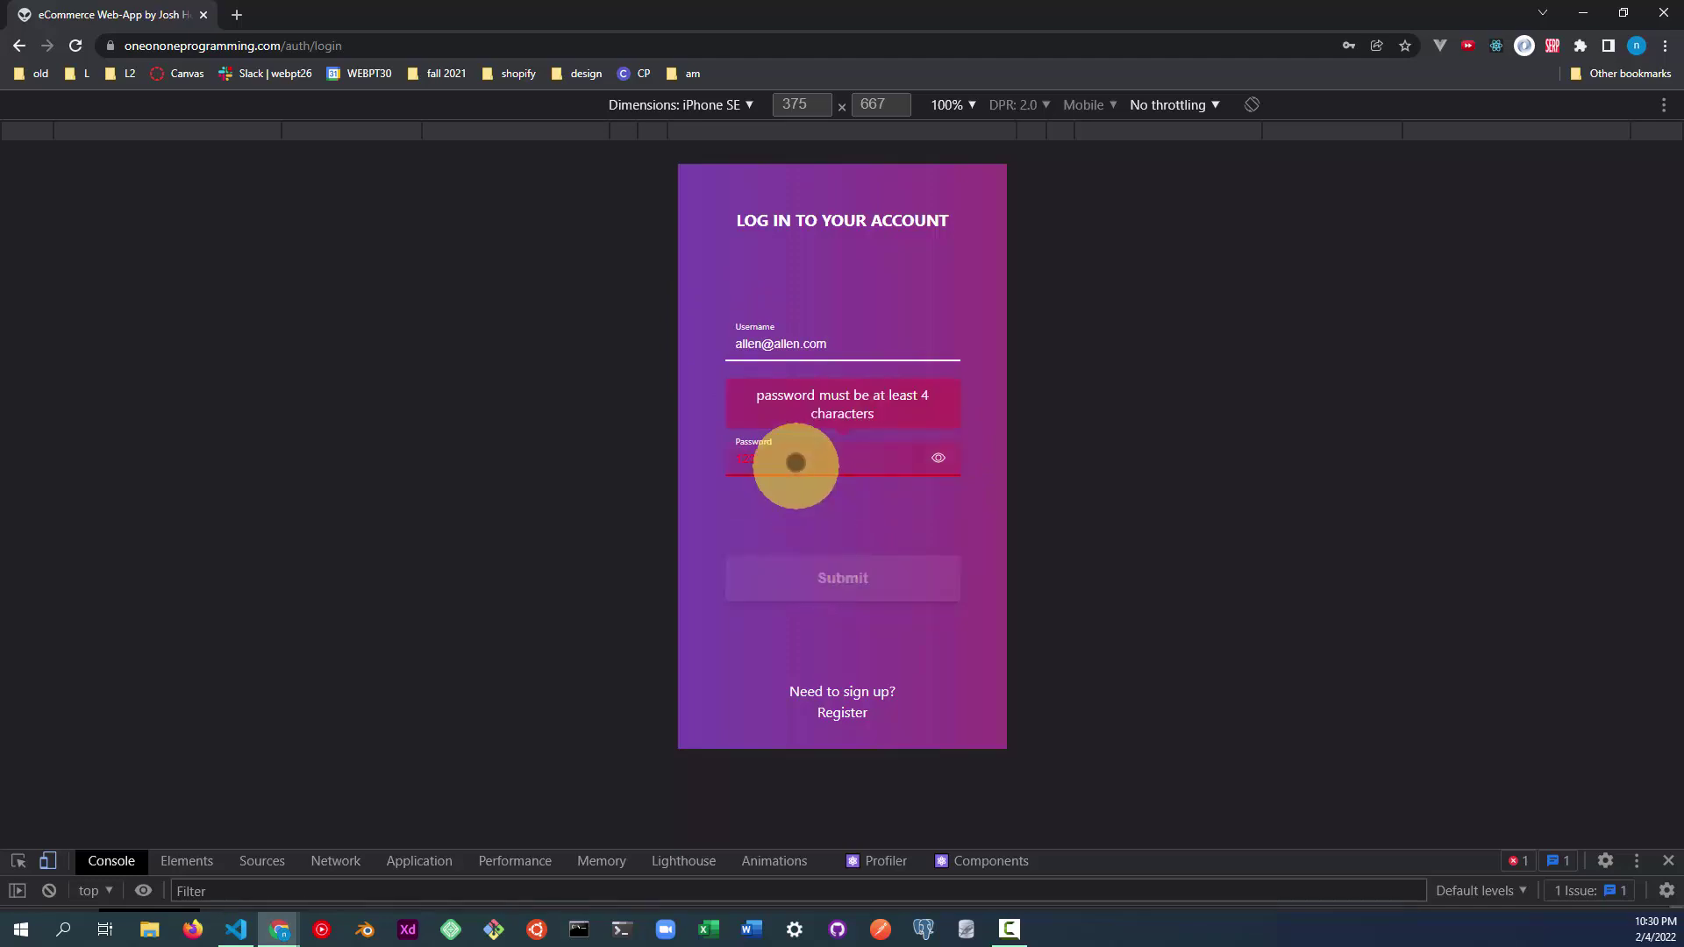
# Lengthen the password, submit the login, and dismiss Chrome's password popups again.
pyautogui.click(794, 447)
pyautogui.write('45')
pyautogui.click(835, 575)
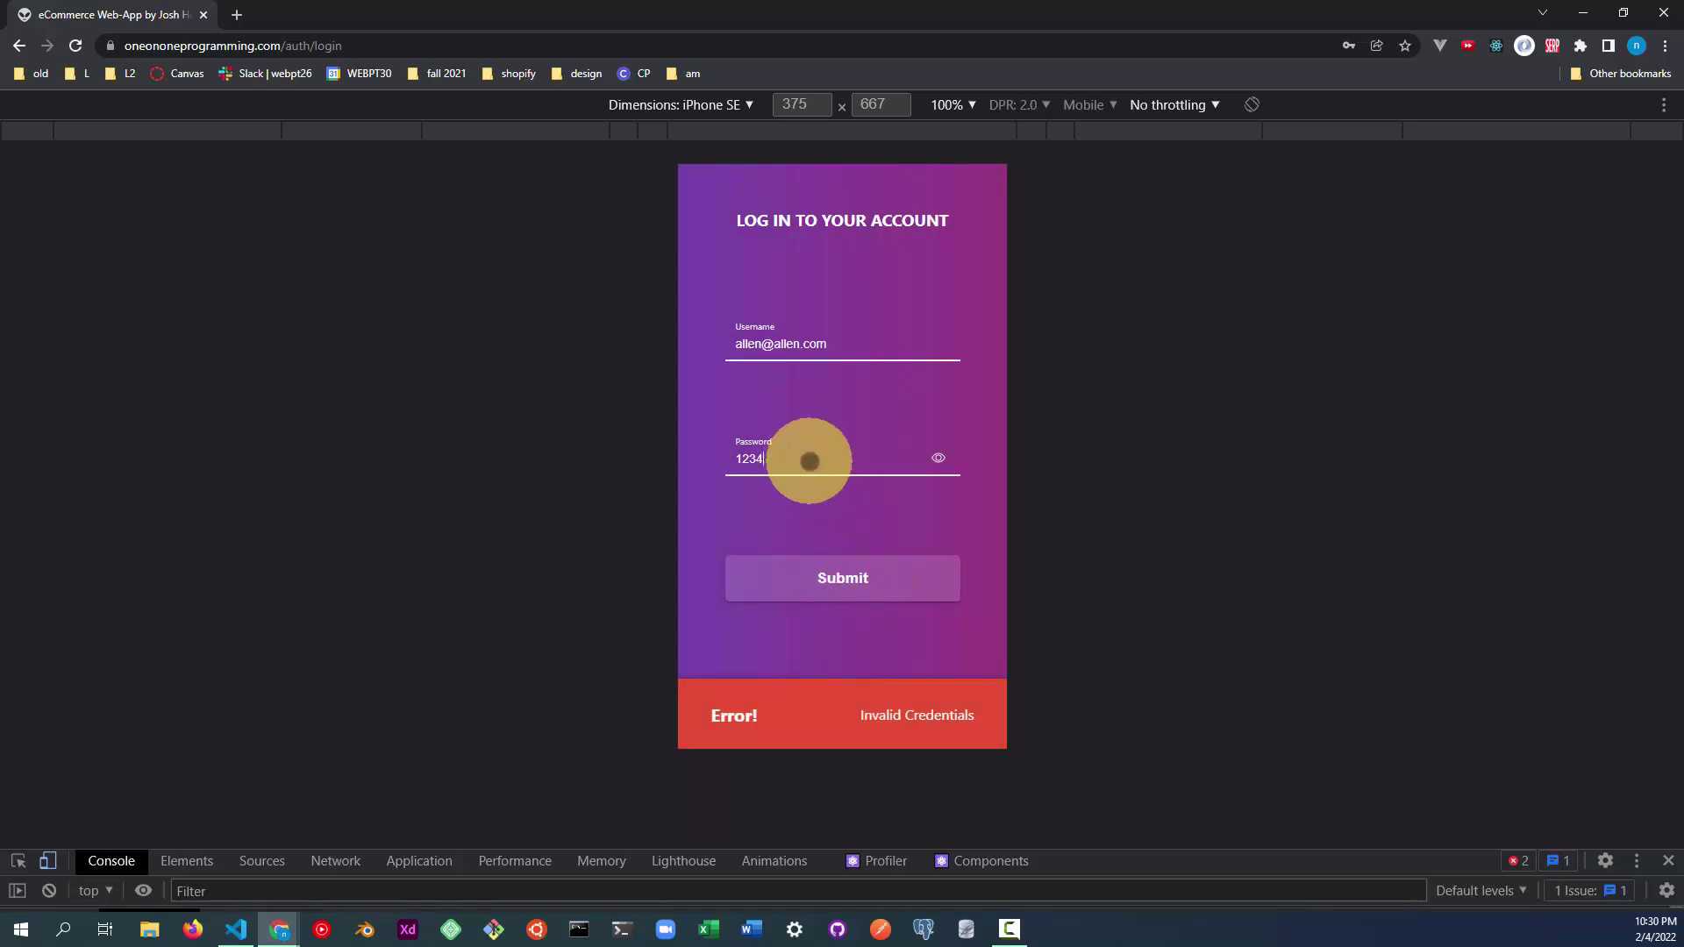
pyautogui.click(861, 575)
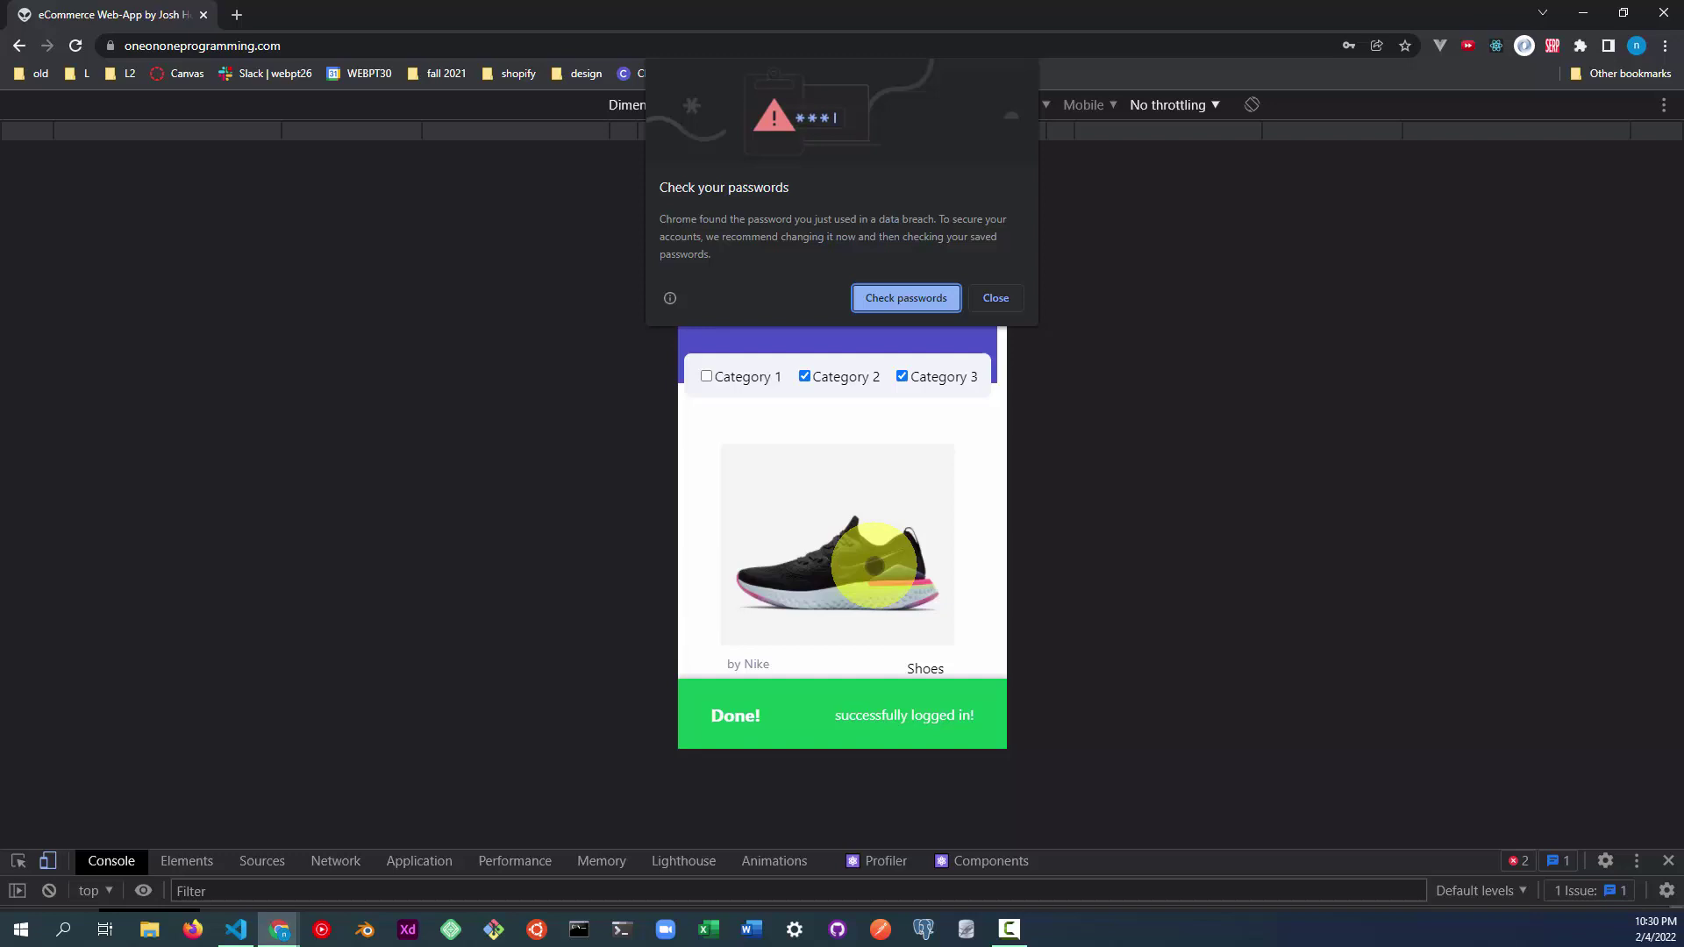
pyautogui.click(995, 298)
pyautogui.click(1377, 331)
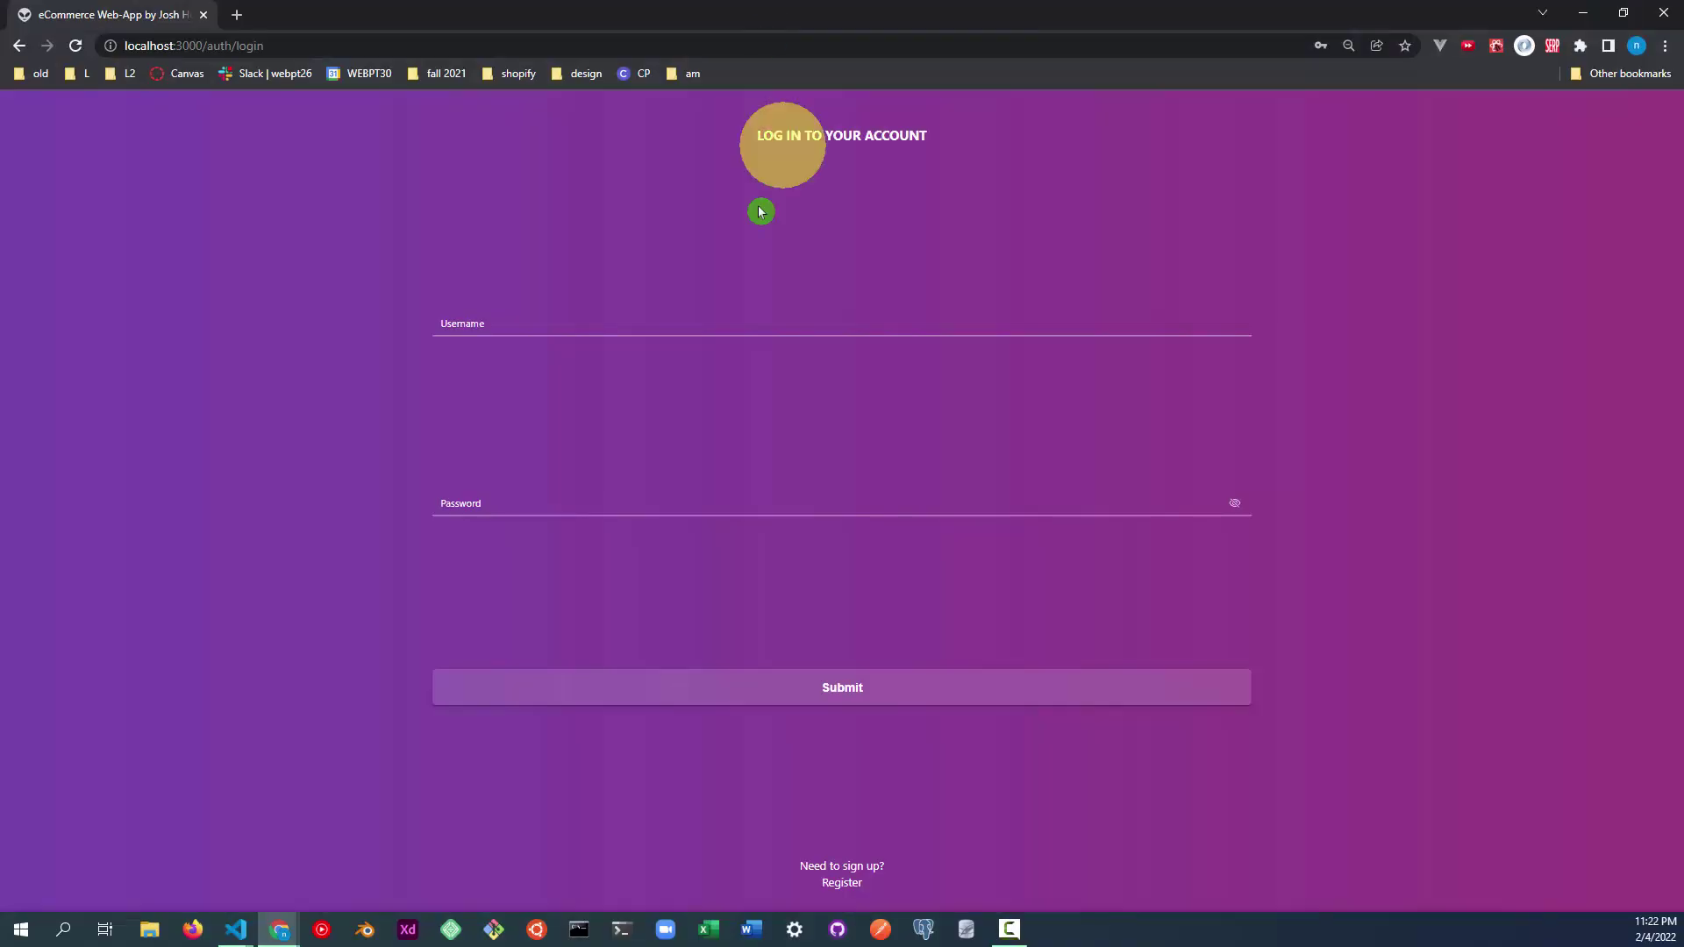
# Log in with the admin username and password, then dismiss the breached-password warning.
pyautogui.click(729, 323)
pyautogui.write('admin@admin.com')
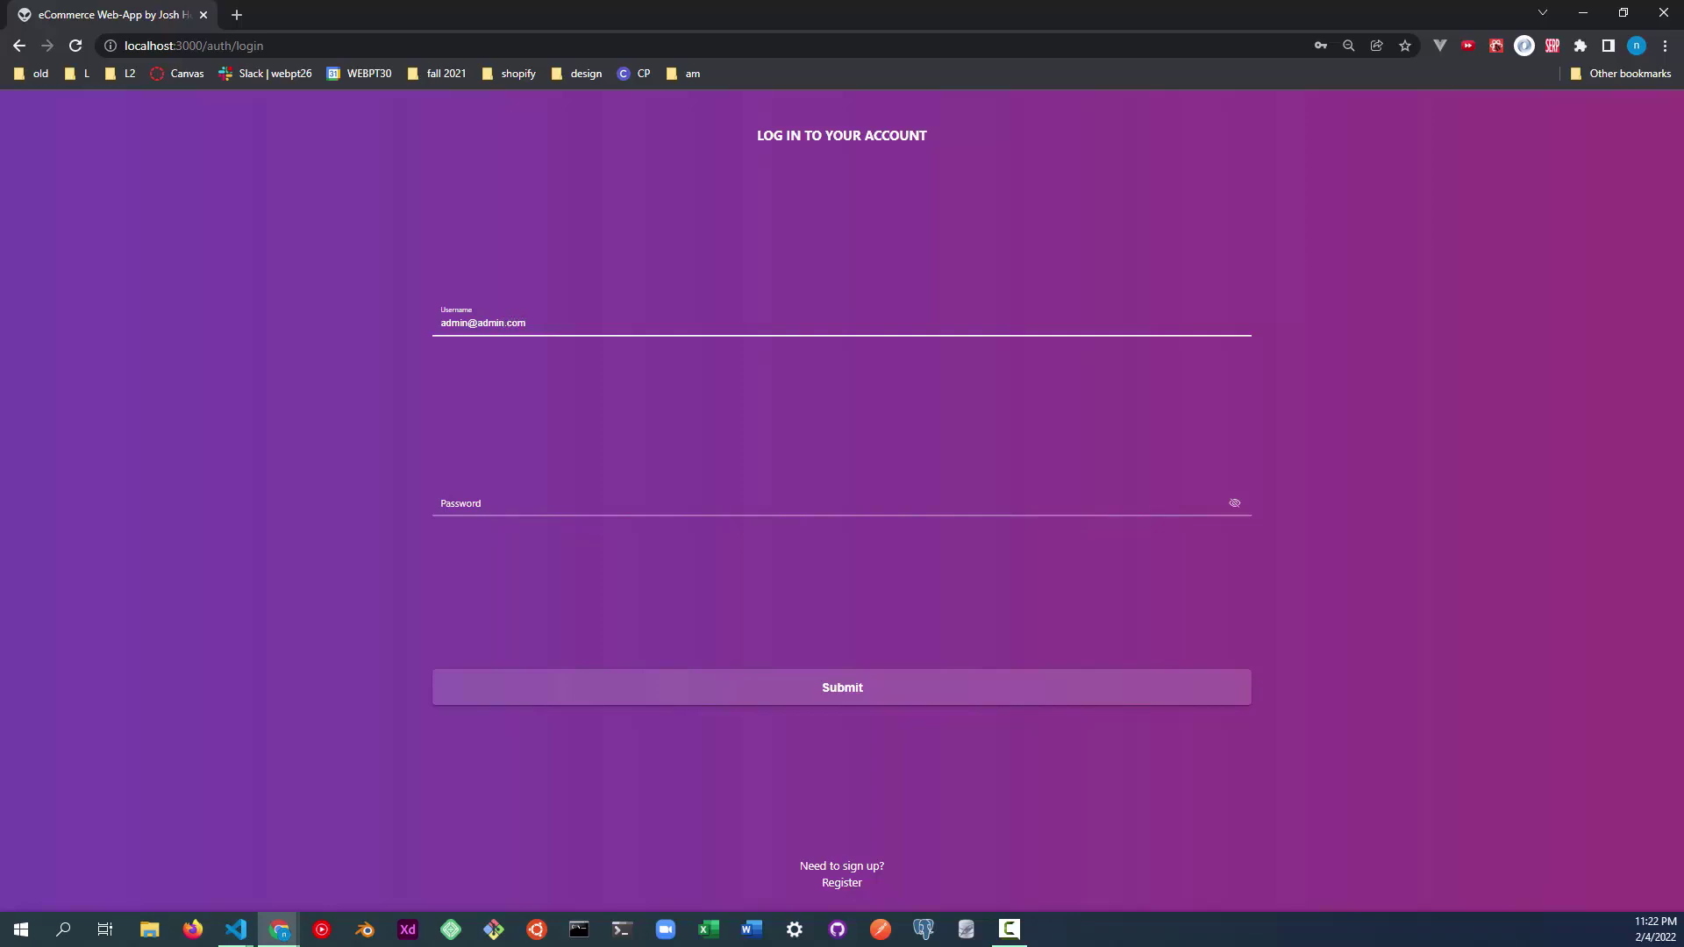
pyautogui.click(584, 489)
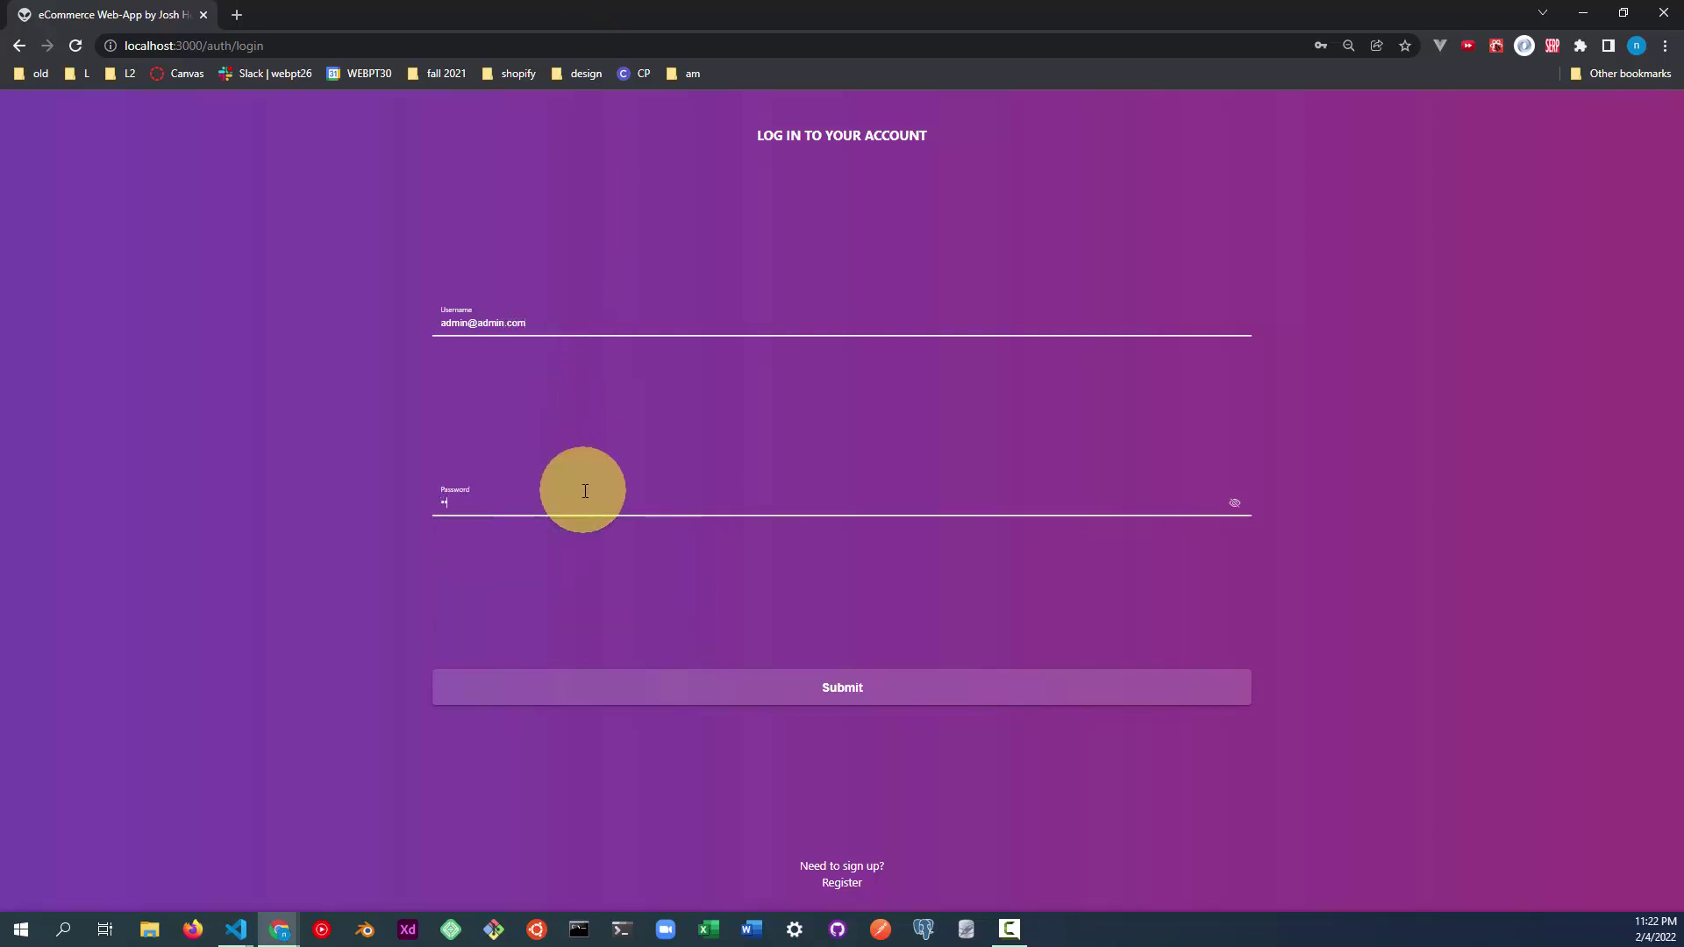
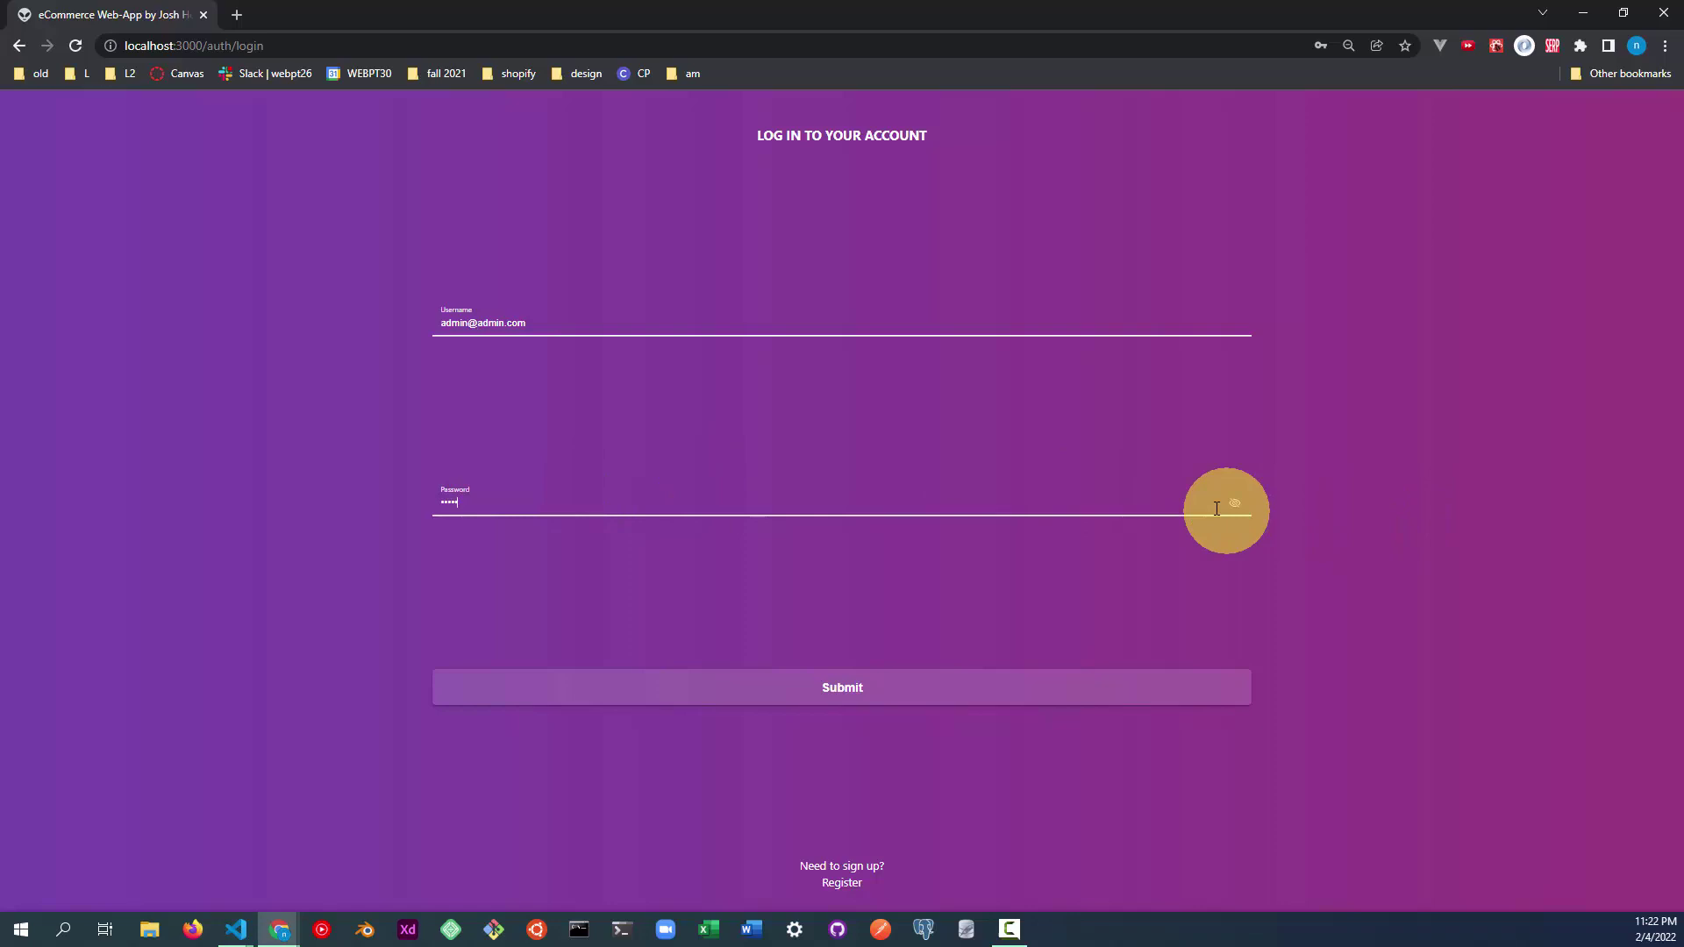
pyautogui.click(981, 695)
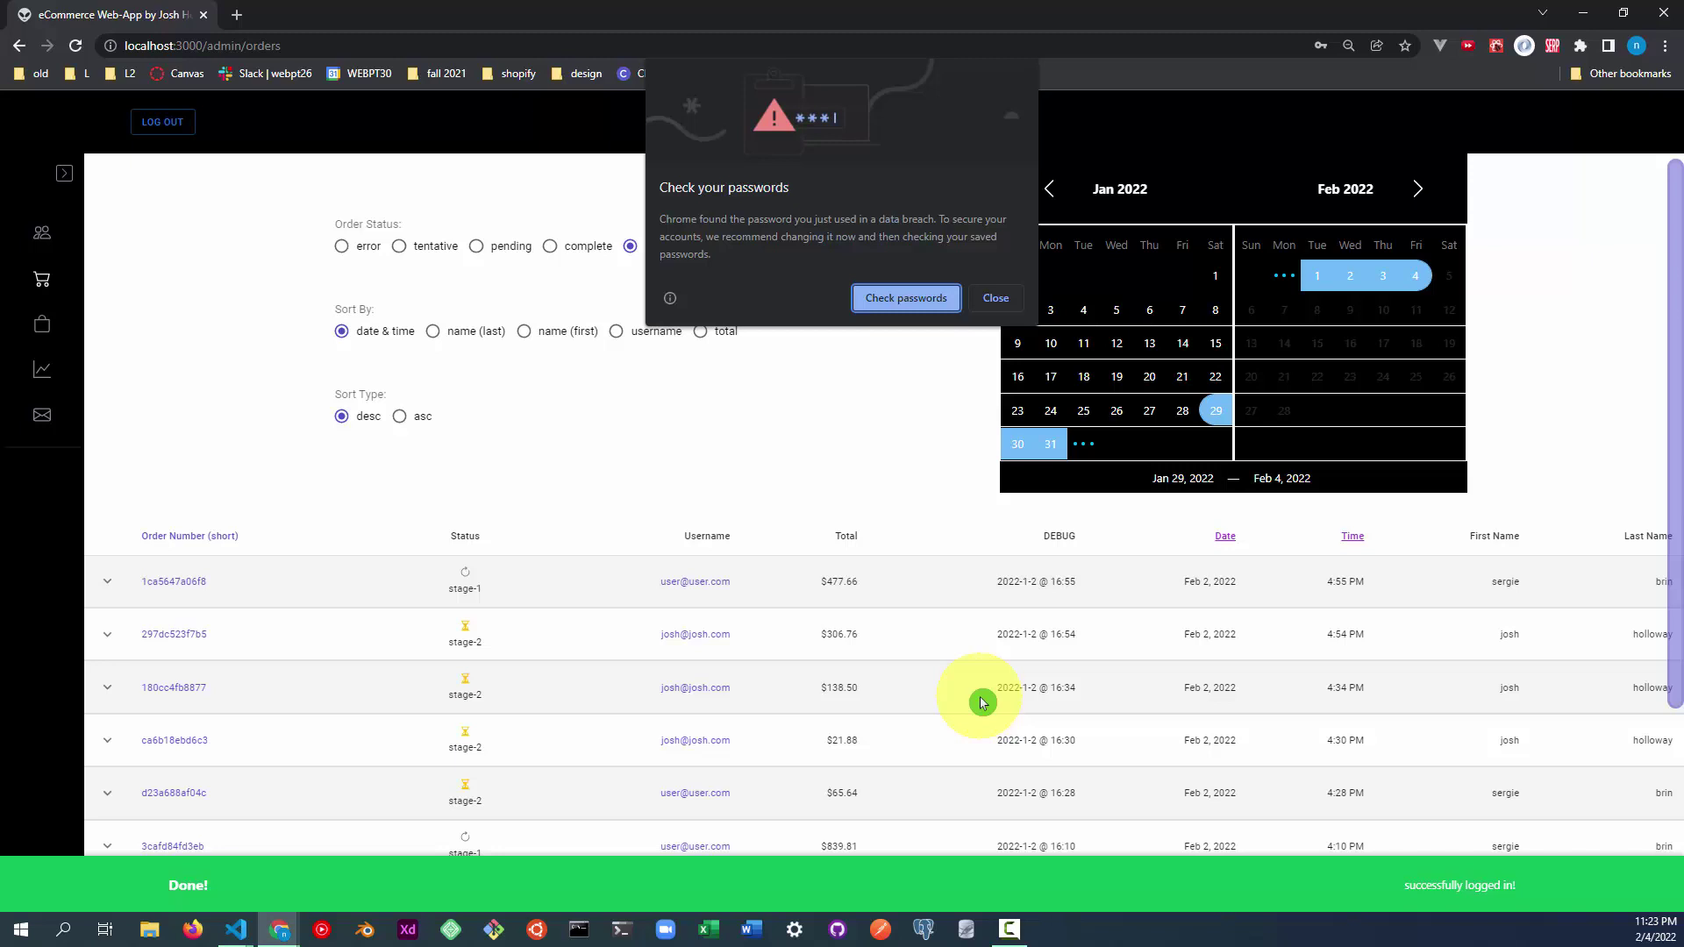
pyautogui.click(992, 295)
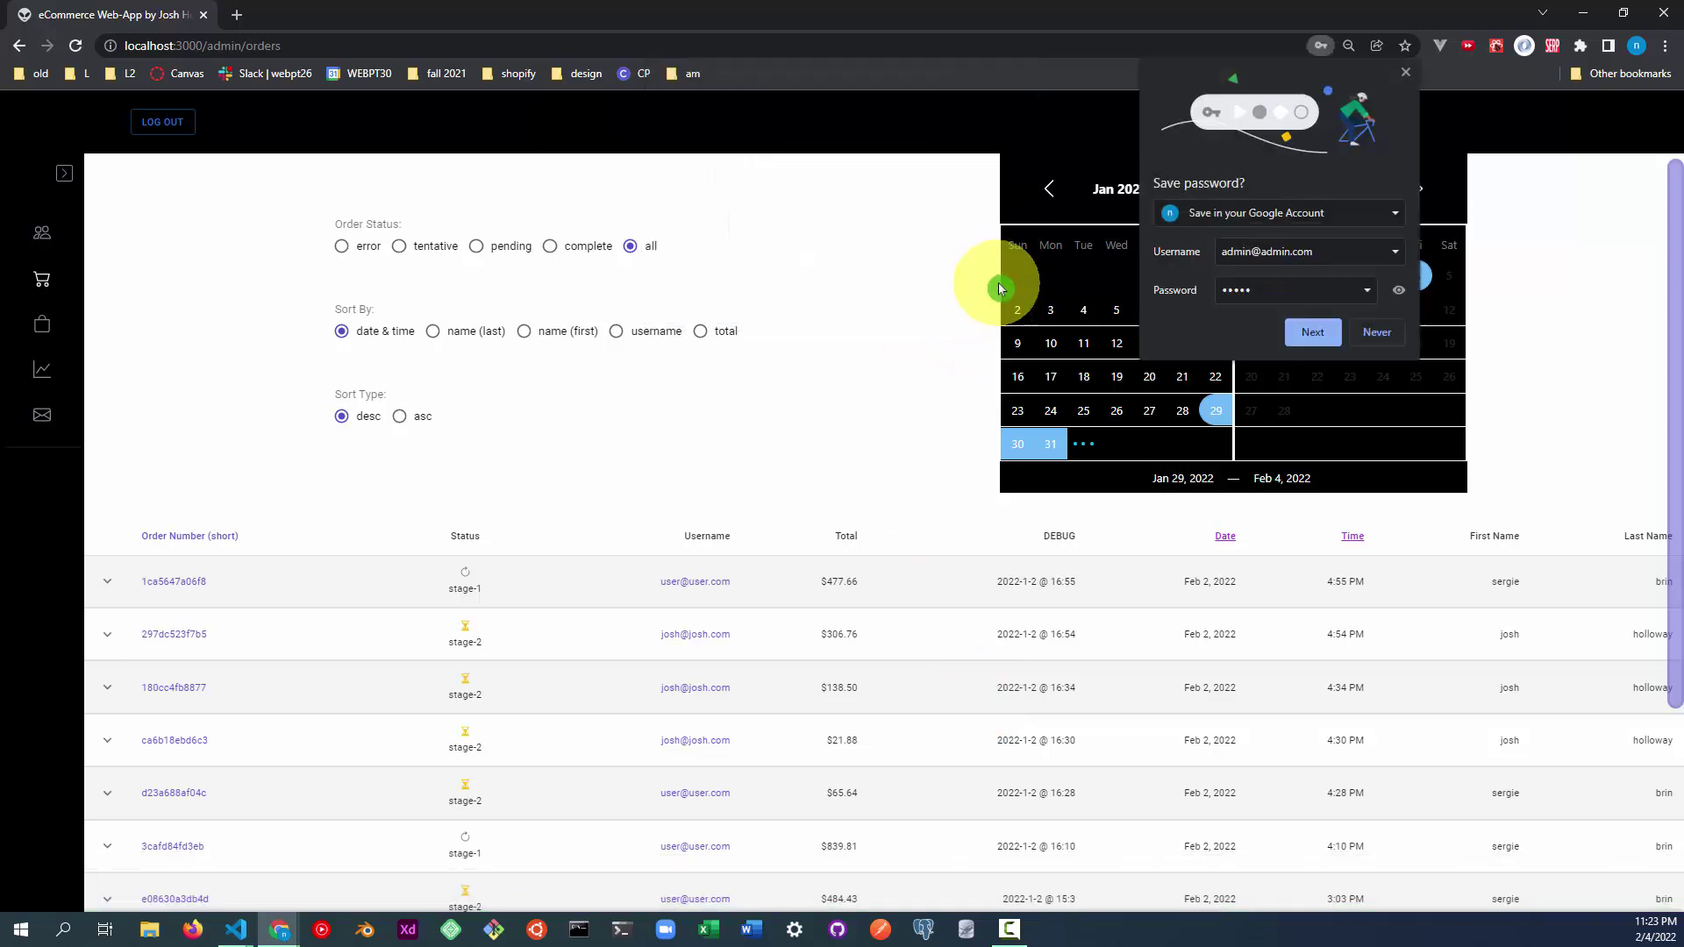
# Decline saving the password, expand the sidebar, and browse Users, Orders, Products, Data, then Mail.
pyautogui.click(1375, 335)
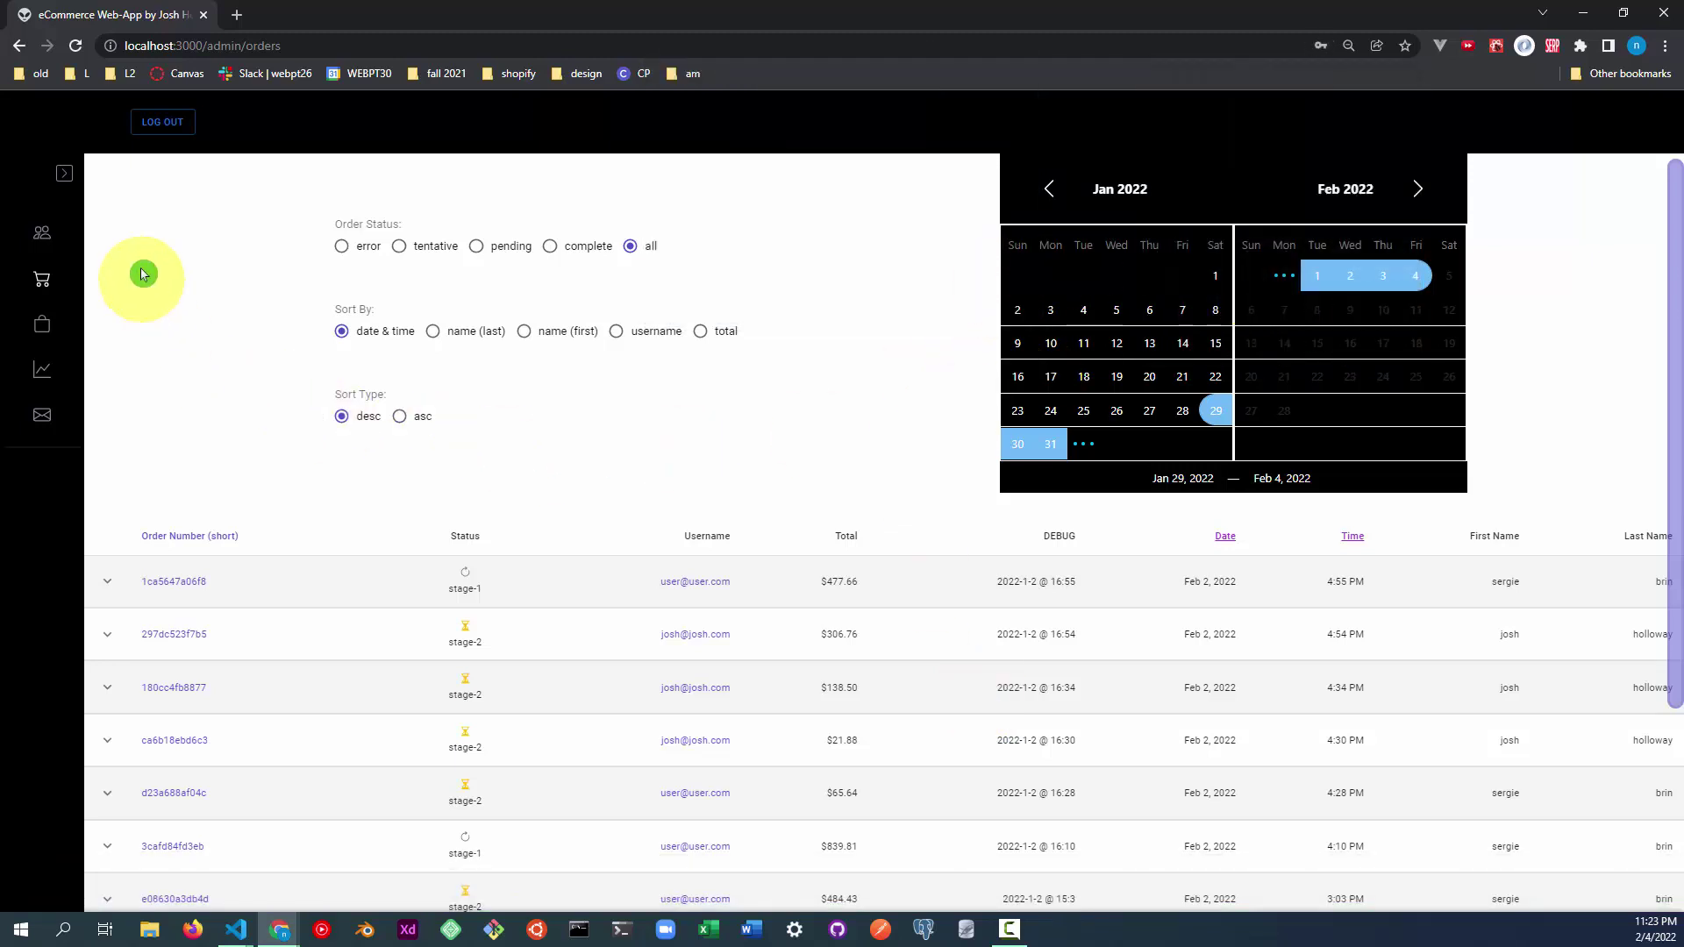
pyautogui.click(63, 173)
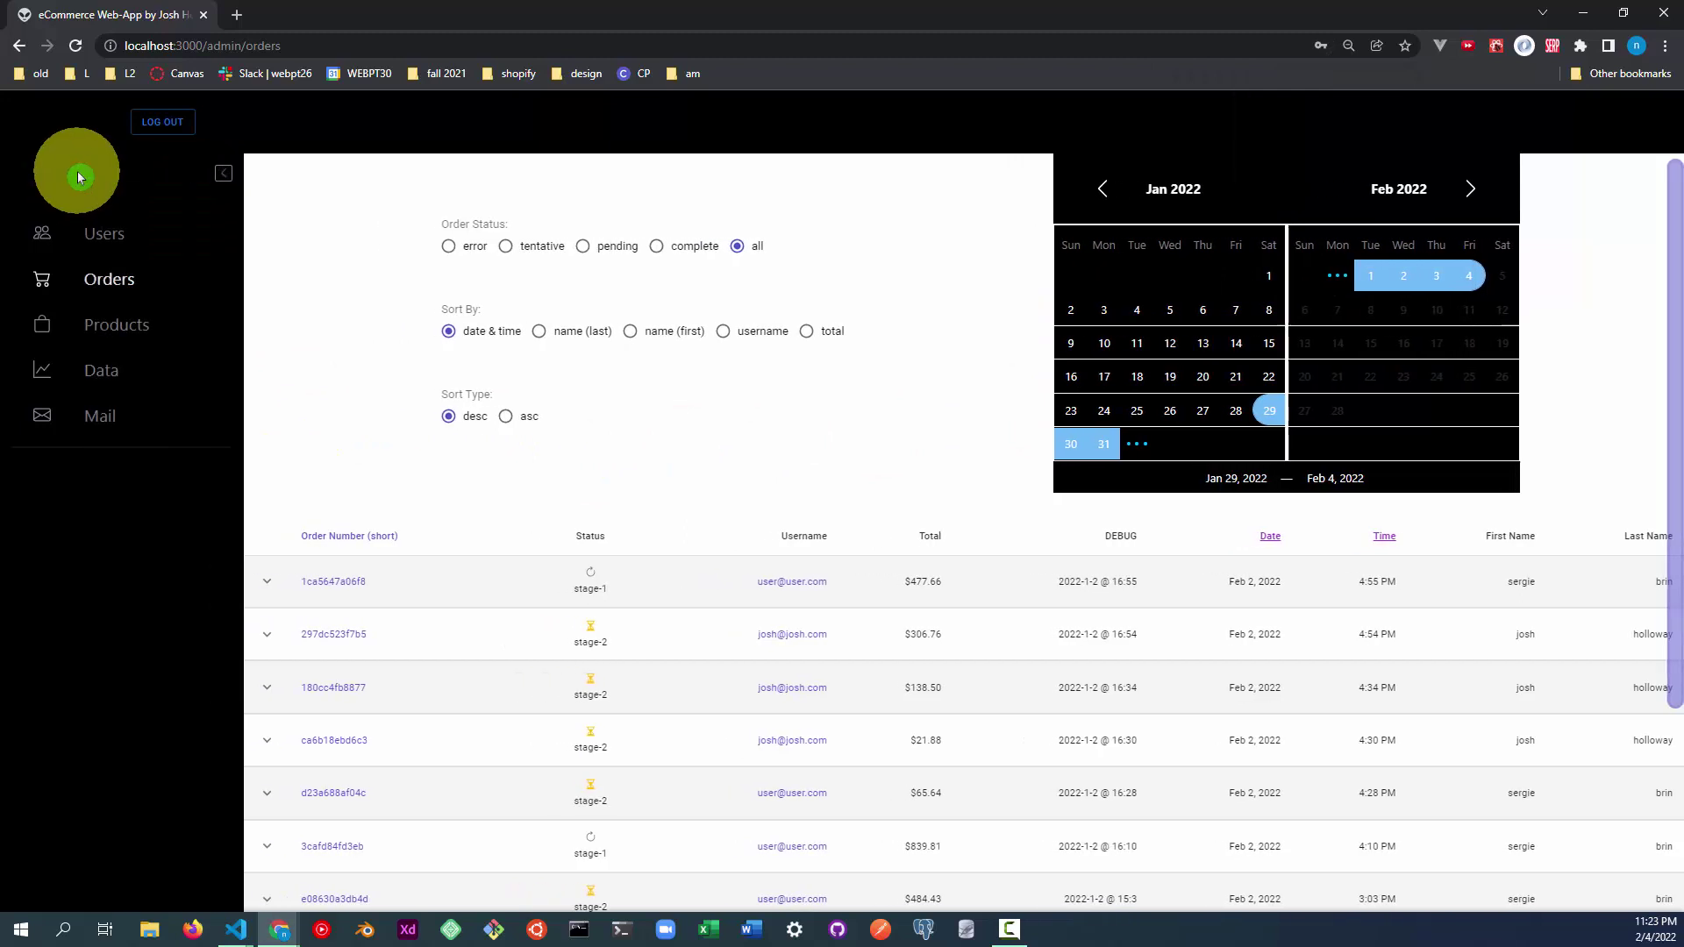
pyautogui.click(106, 229)
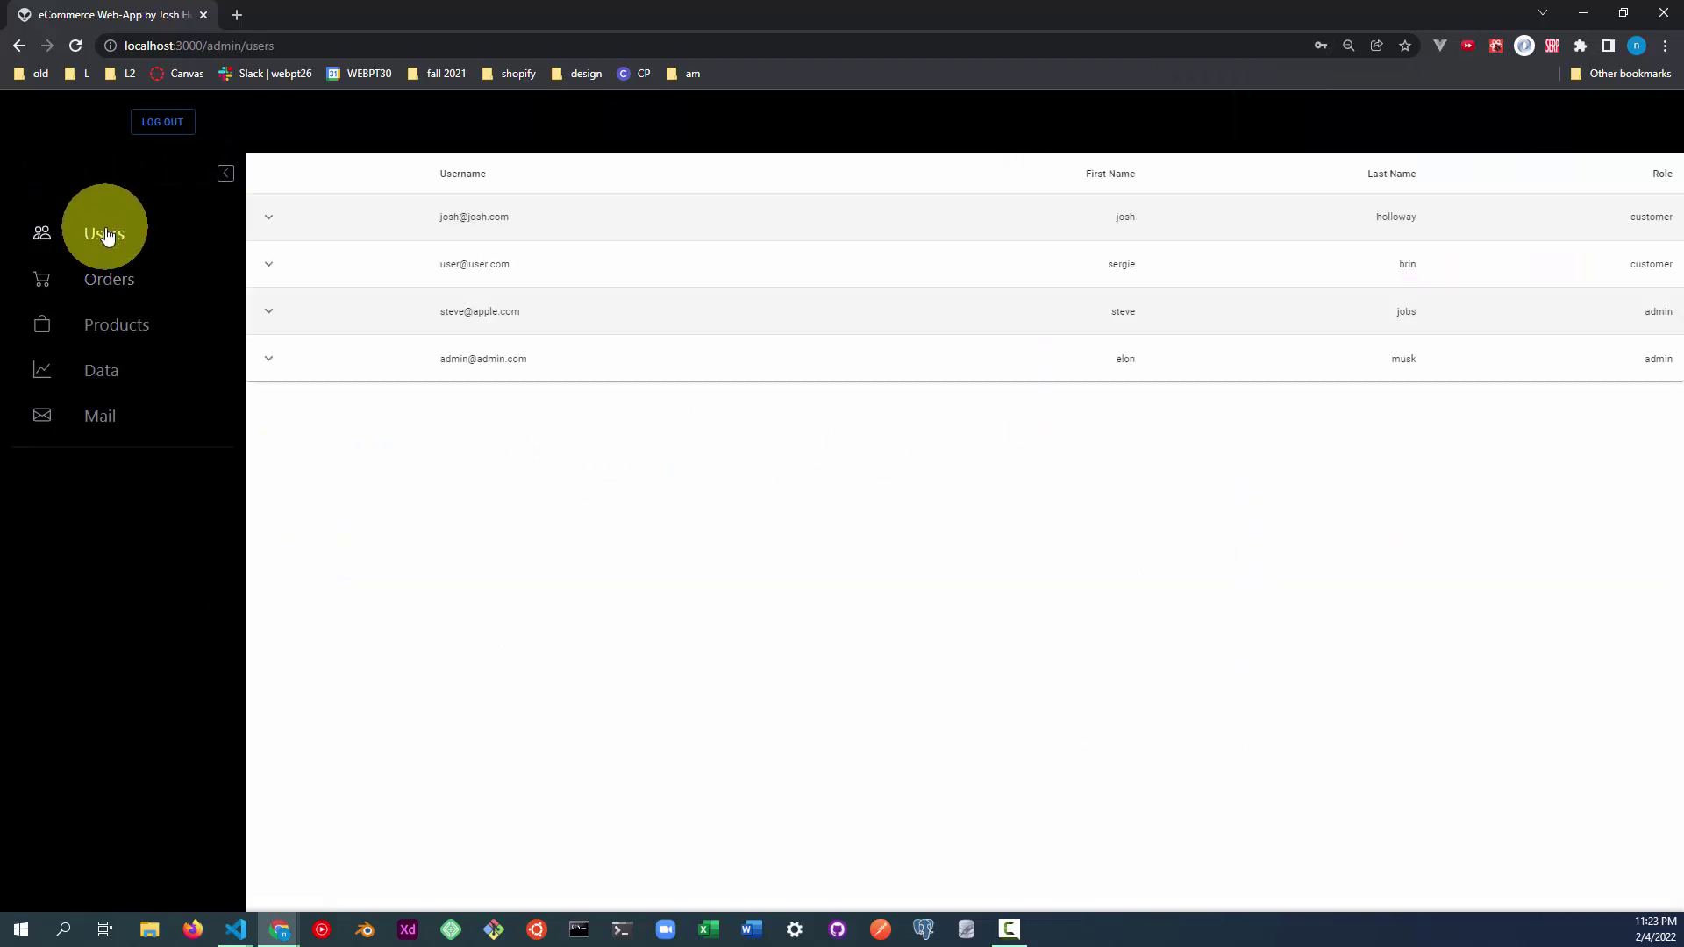
pyautogui.click(128, 279)
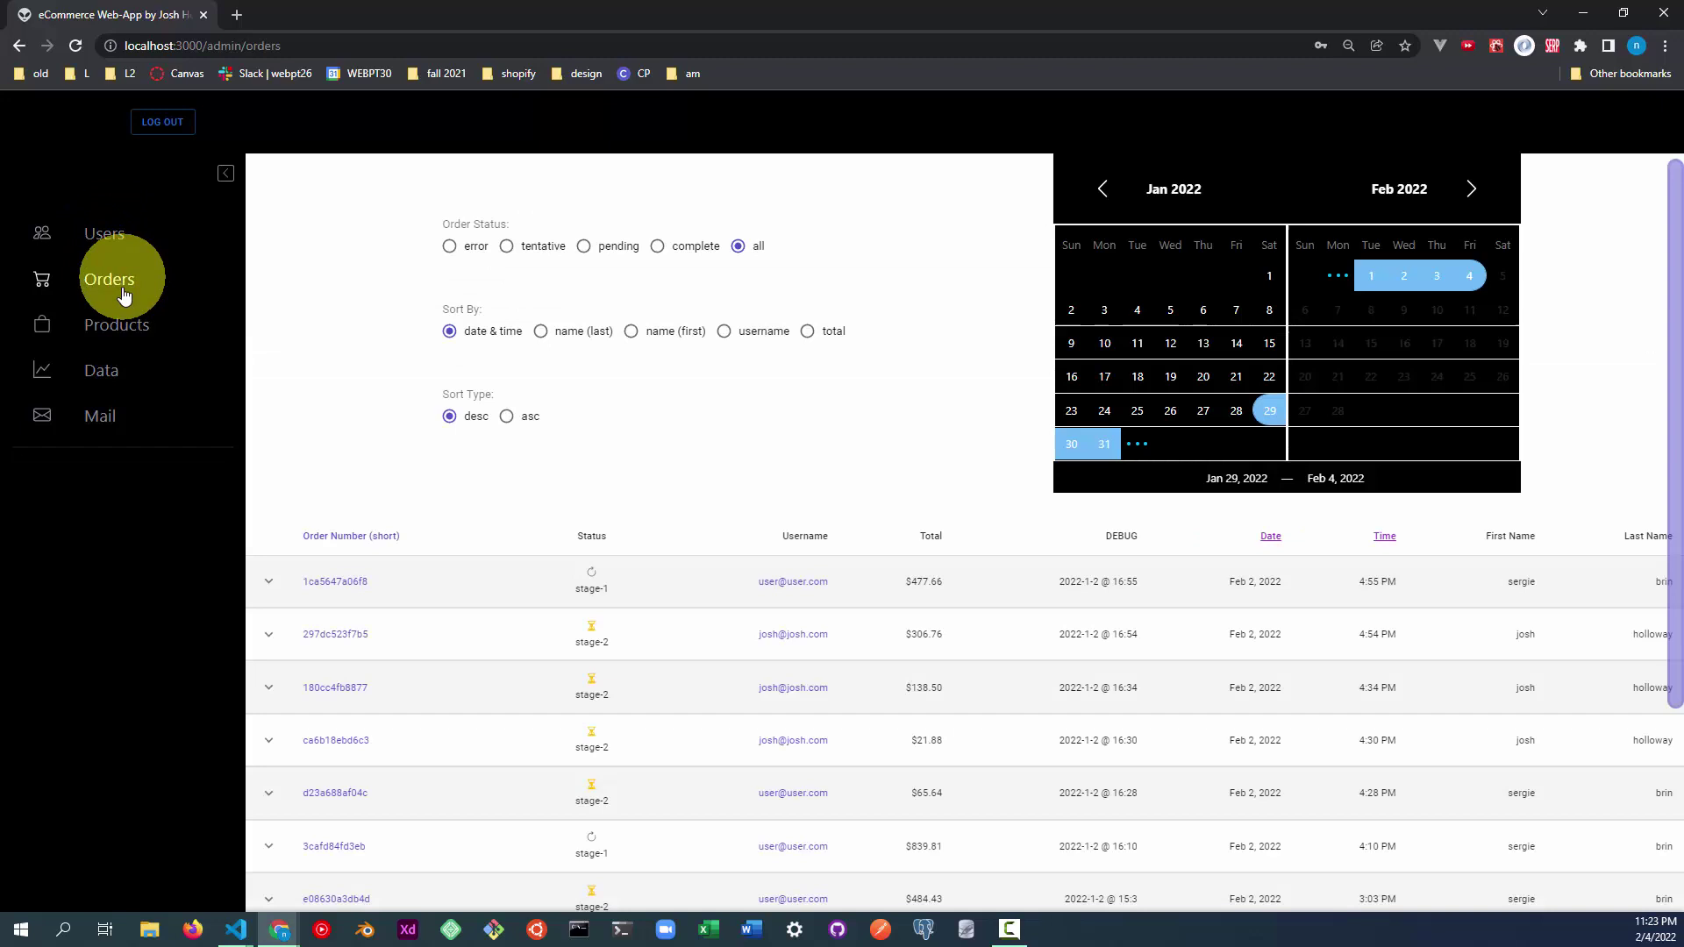
pyautogui.click(121, 326)
pyautogui.click(125, 373)
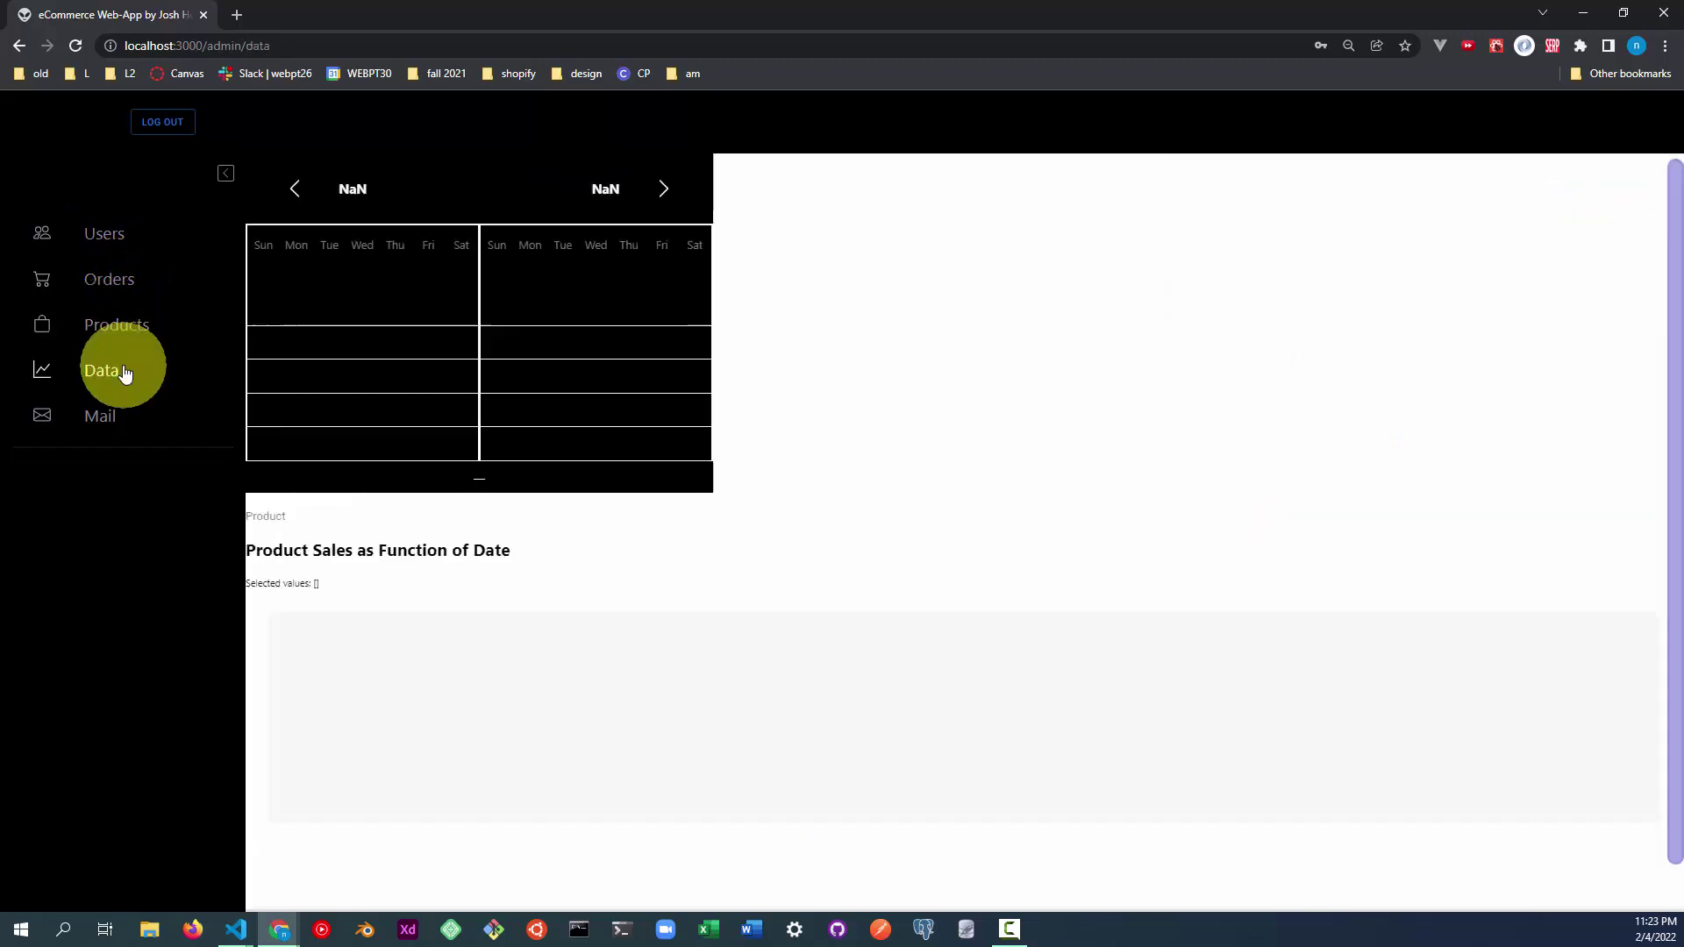
pyautogui.click(121, 419)
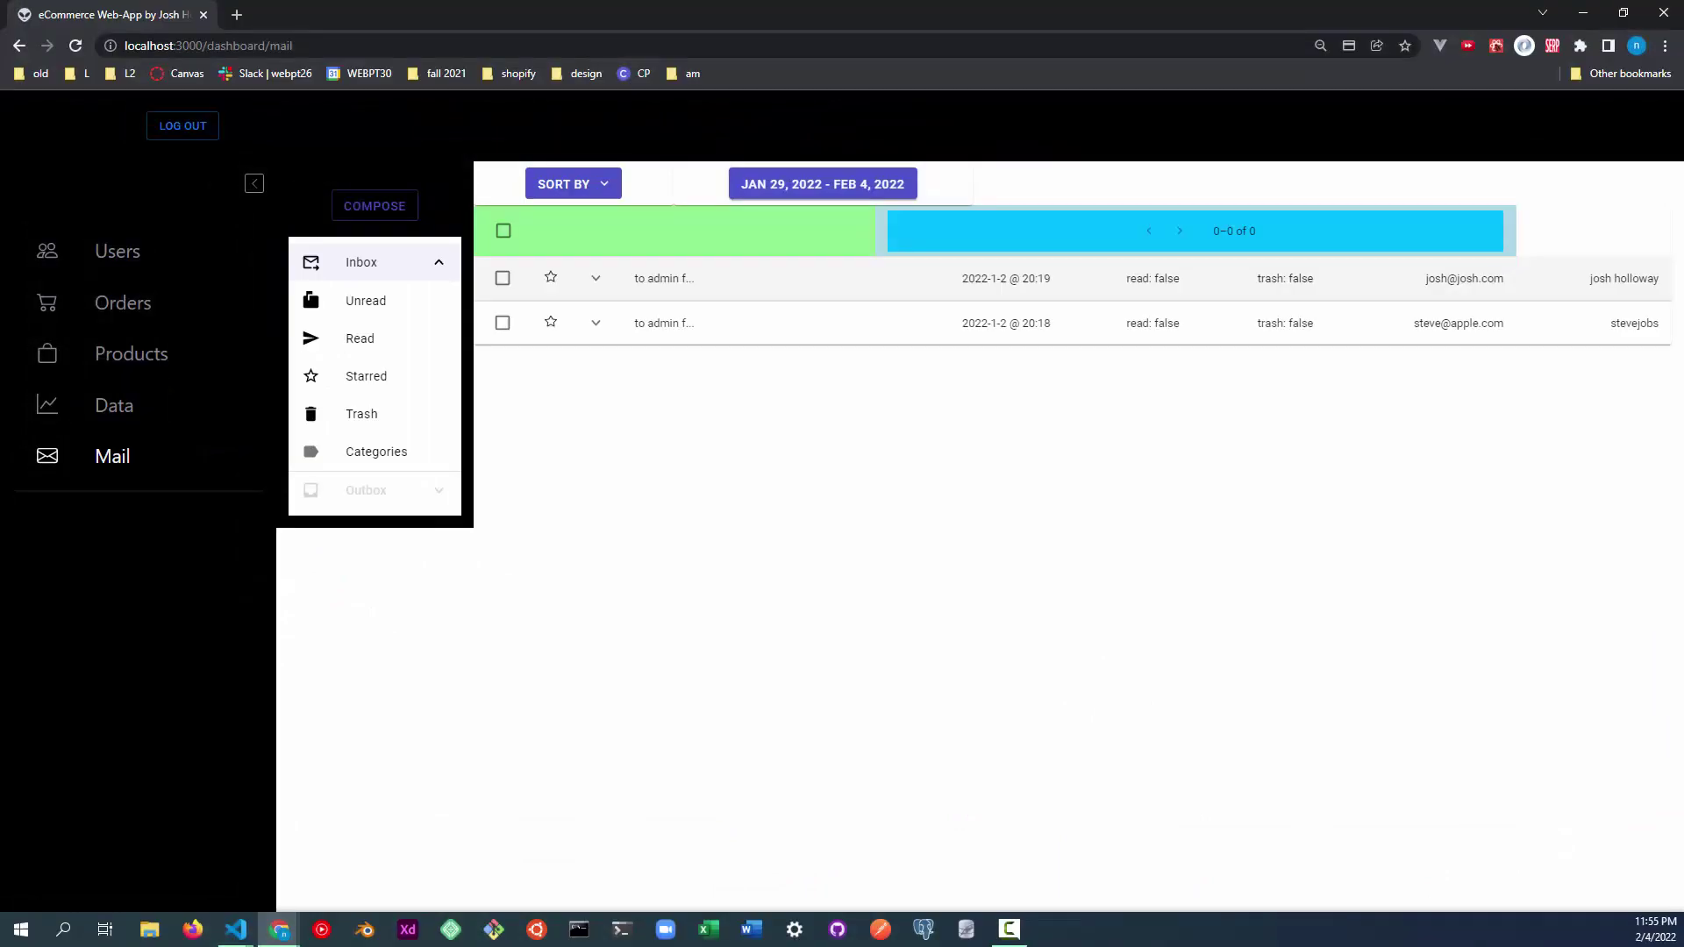
# Go to the Products table, collapse the sidebar to icons, and start a new product.
pyautogui.click(148, 365)
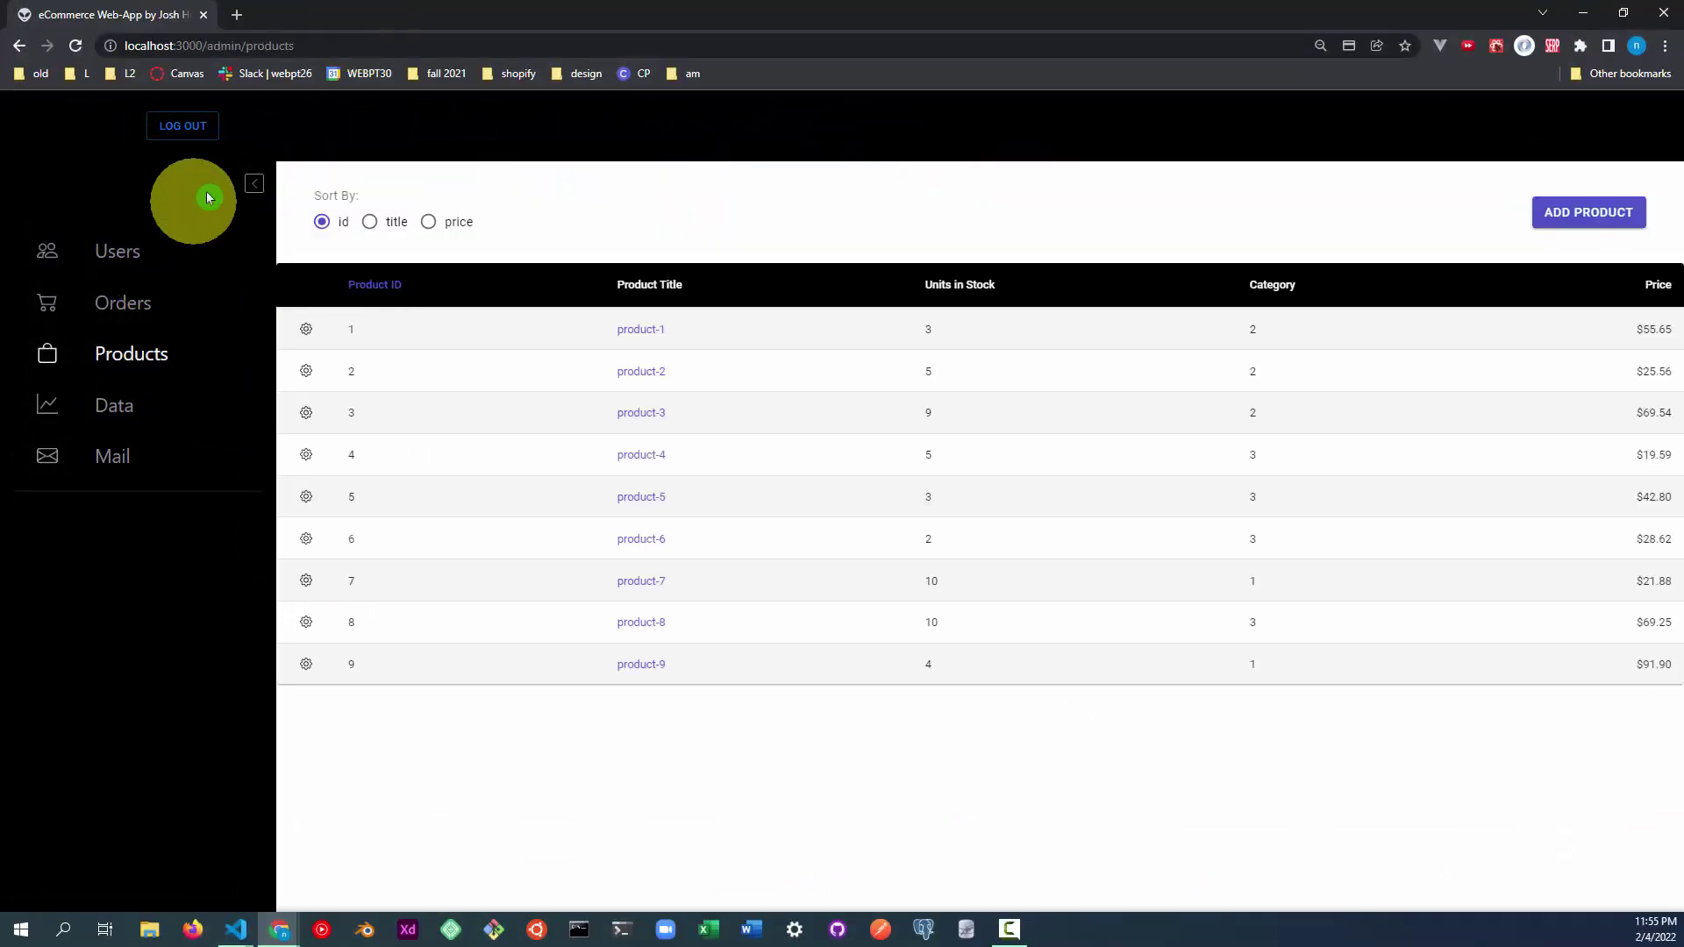
pyautogui.click(255, 185)
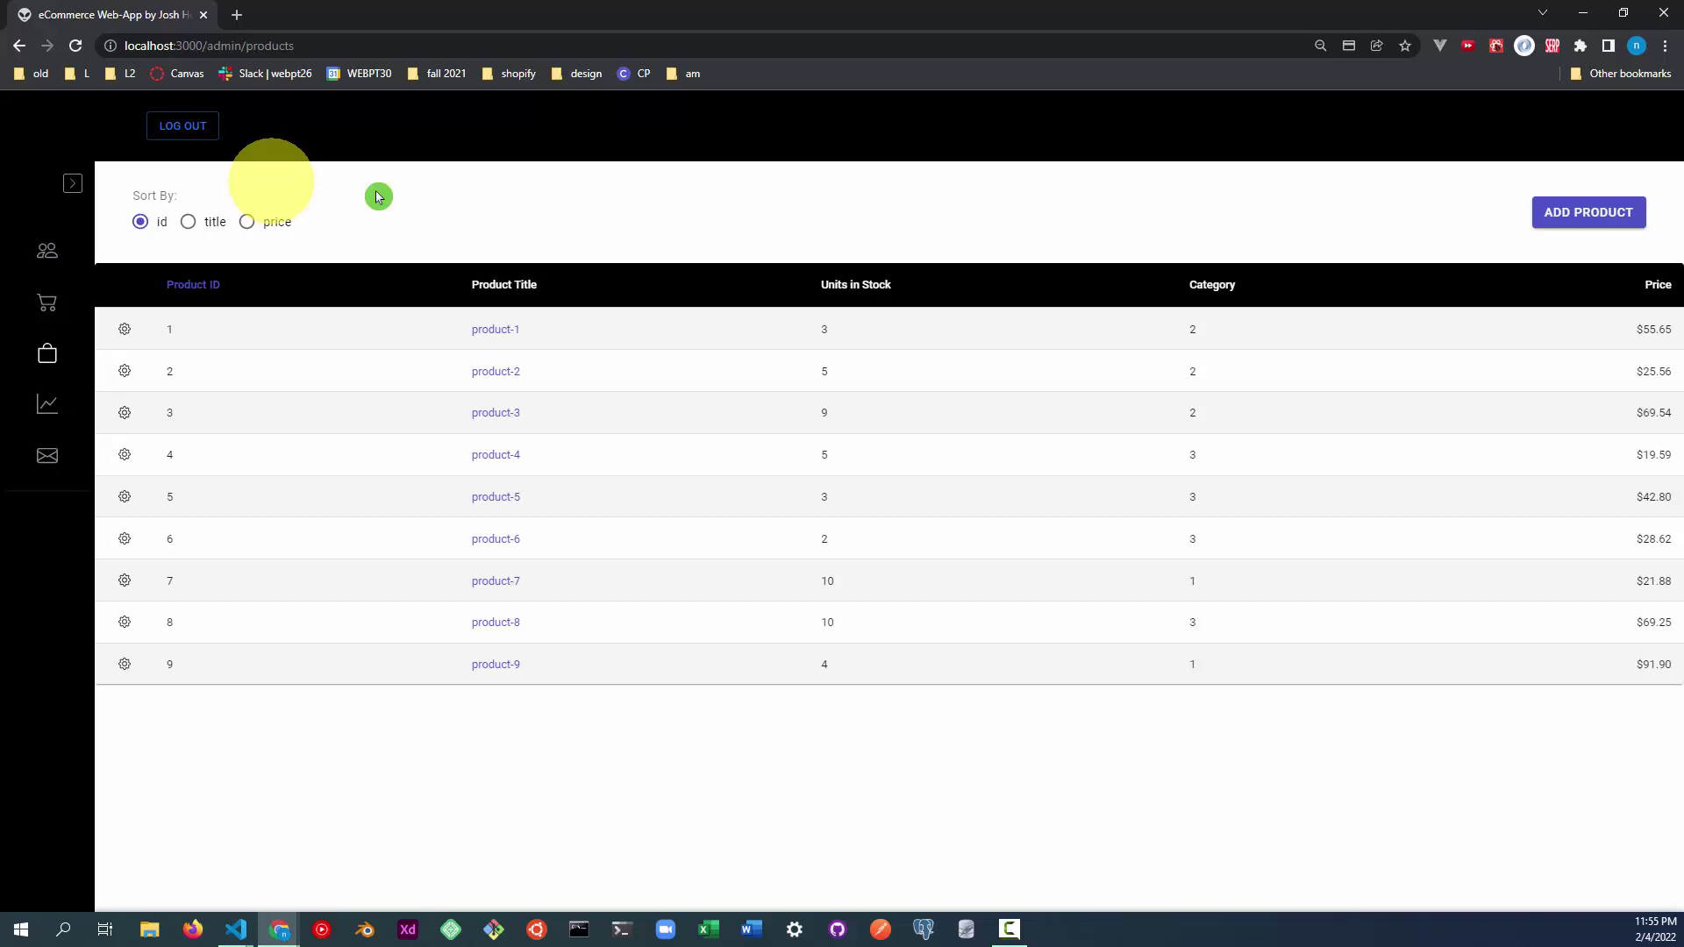
pyautogui.click(1583, 212)
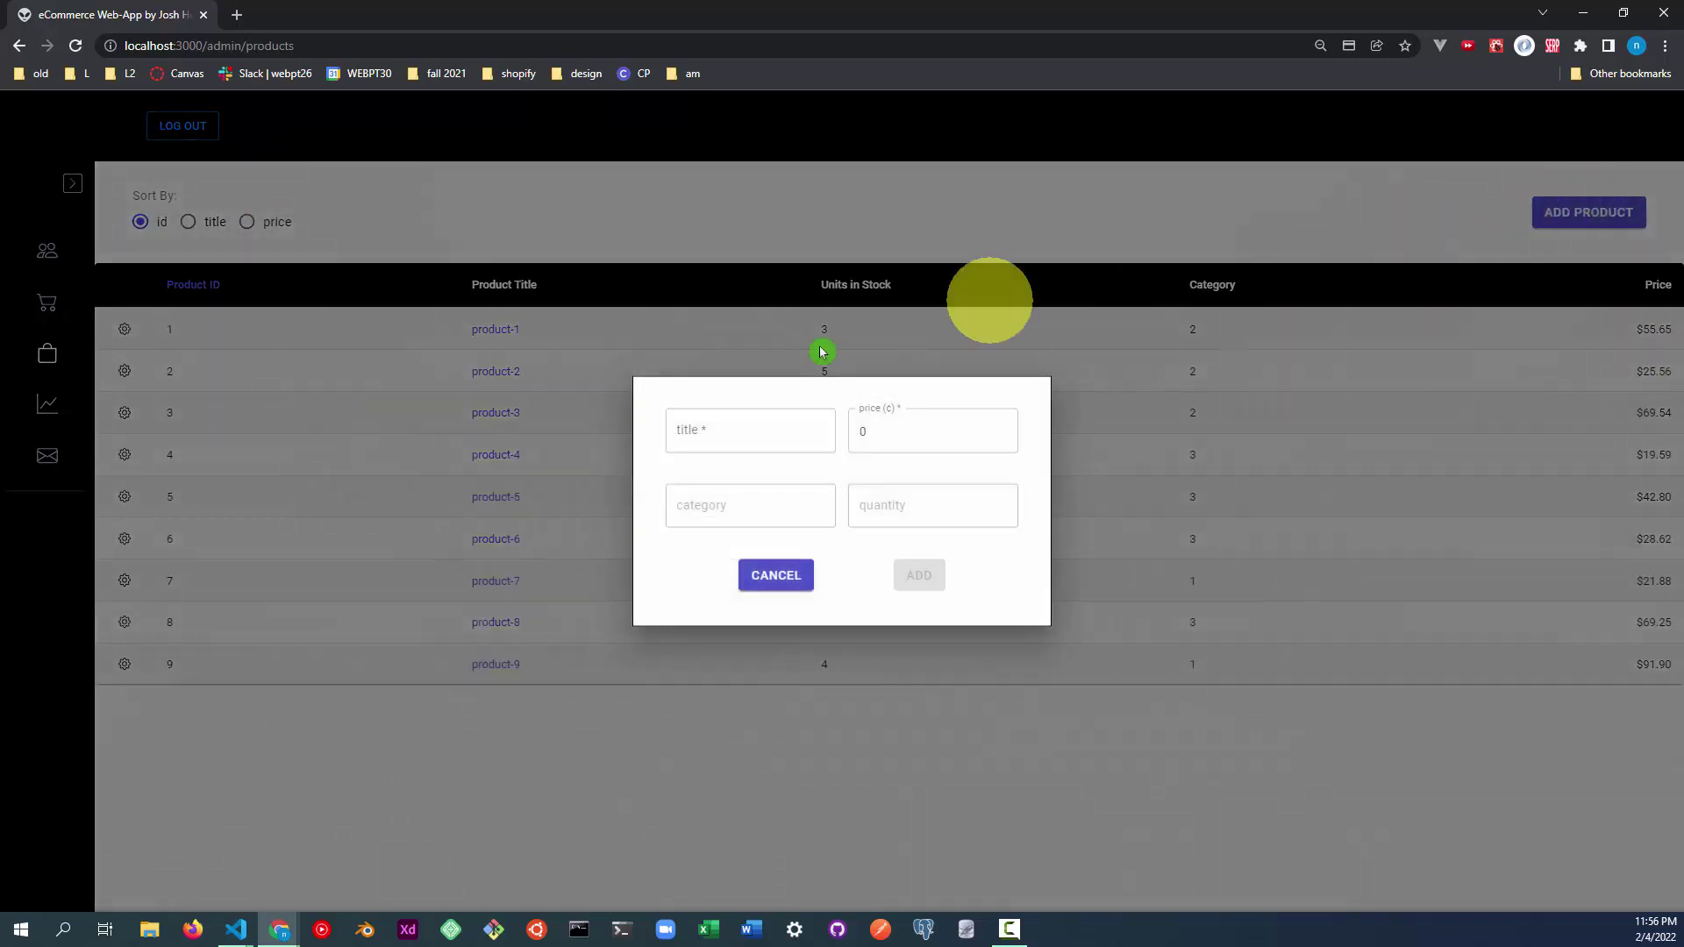
# Enter title 'new product 1' and price 5555 cents ($55.55), and add it.
pyautogui.click(704, 432)
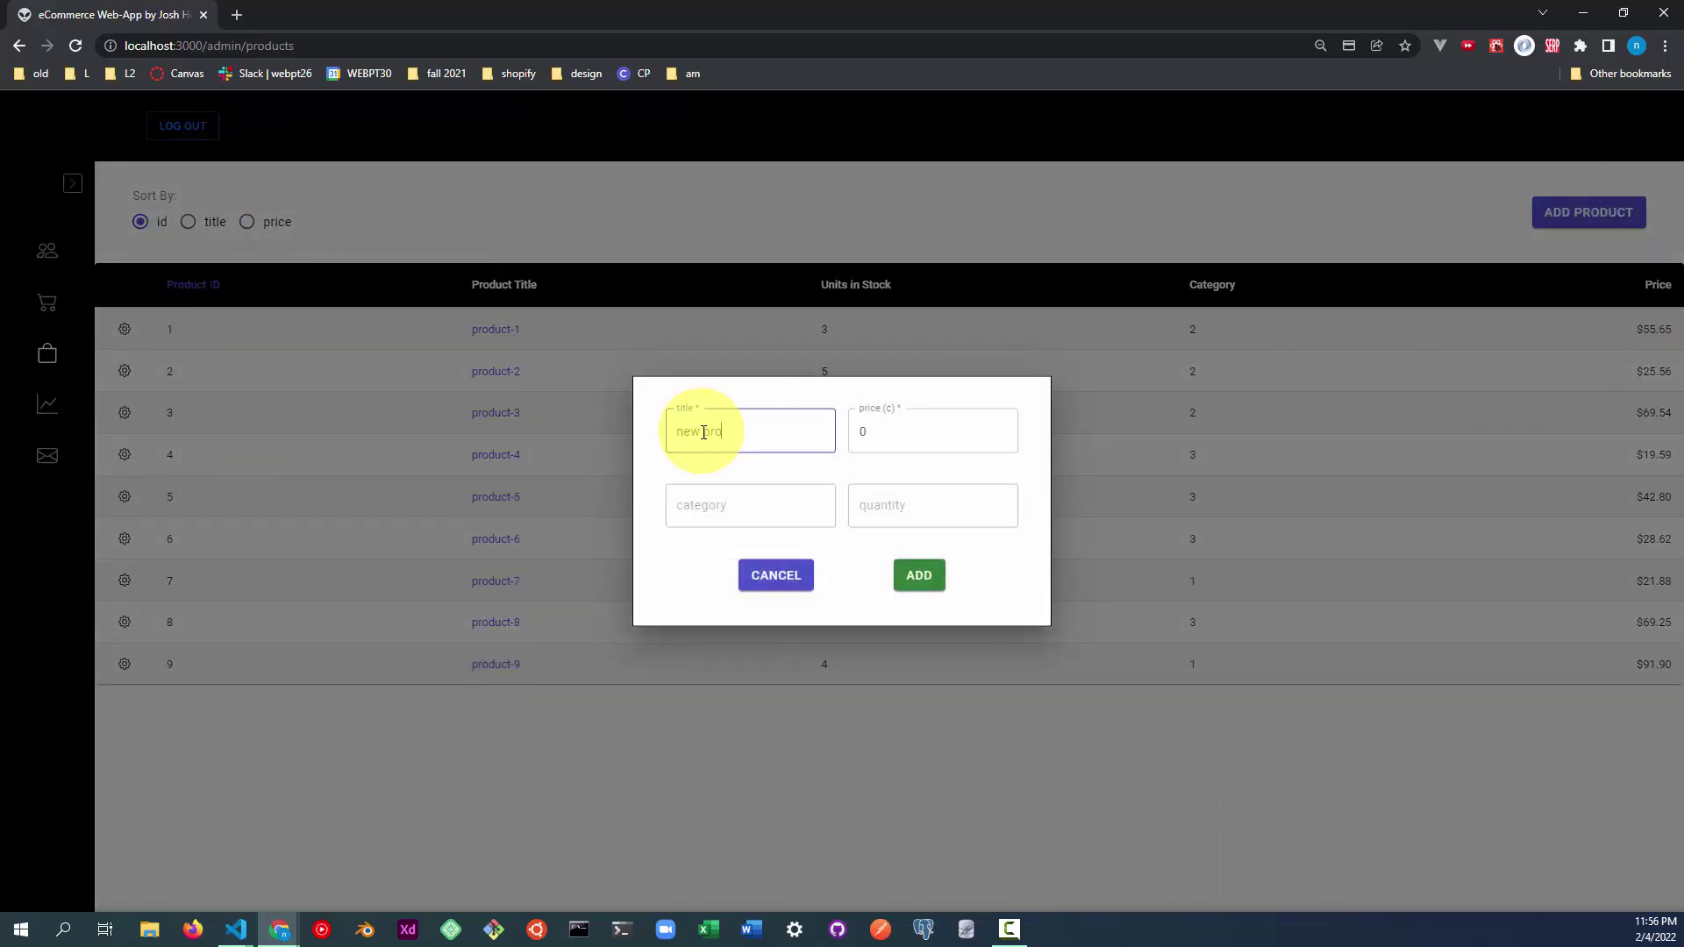
pyautogui.write('new product 1')
pyautogui.click(943, 438)
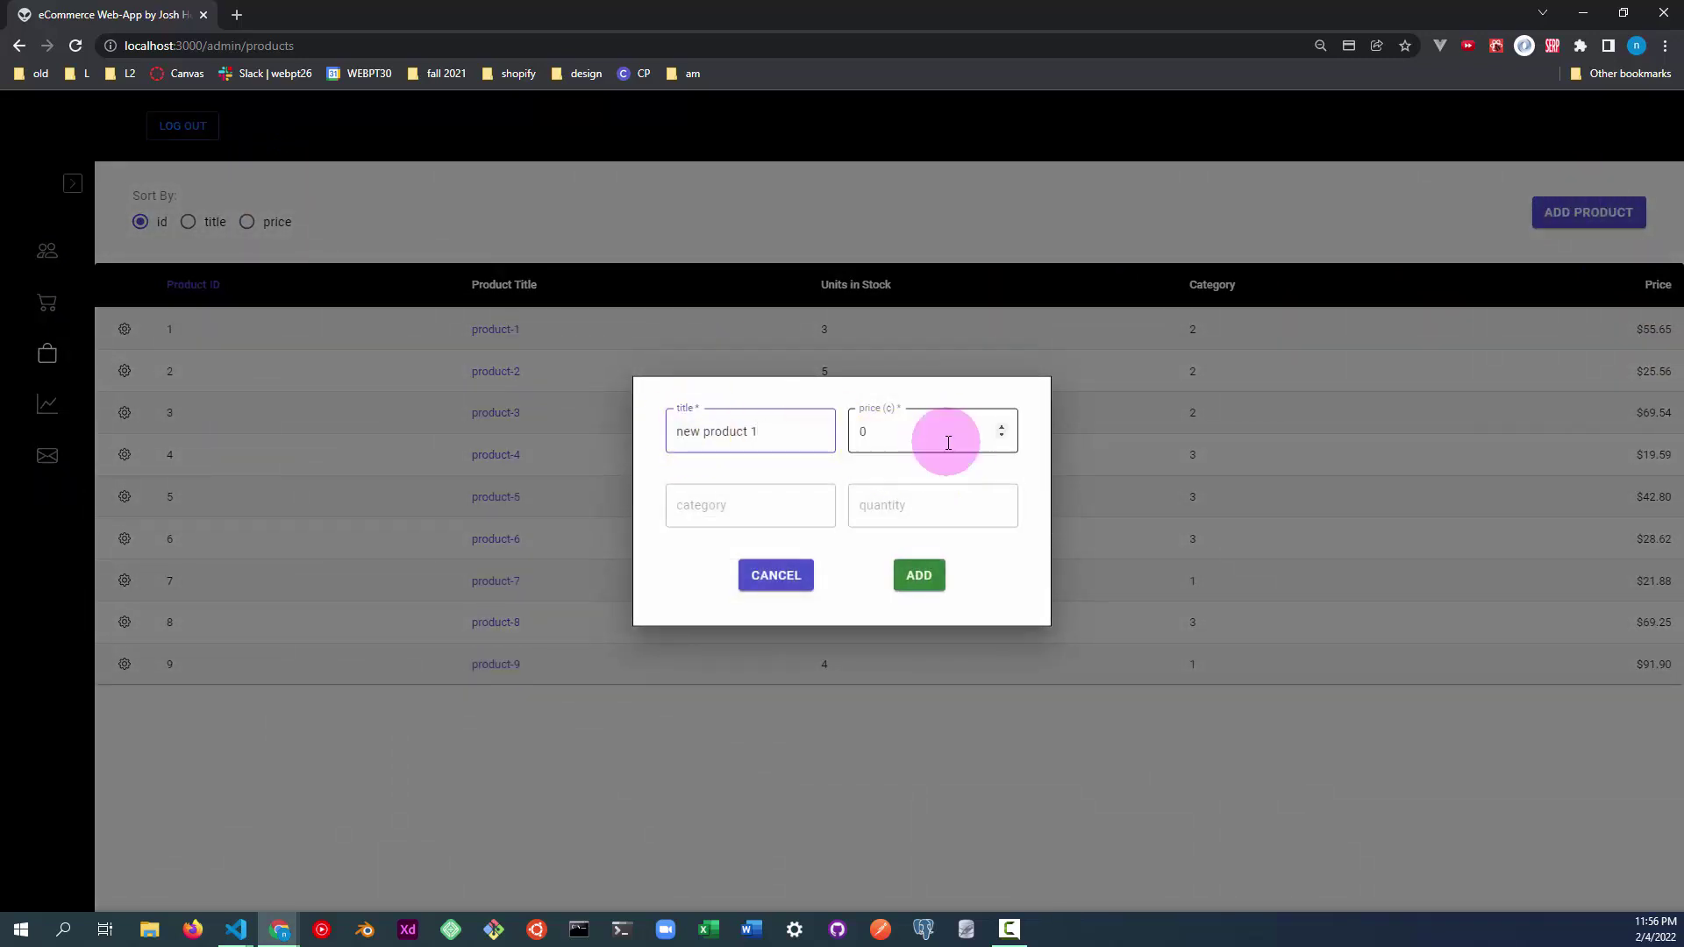
pyautogui.click(1326, 379)
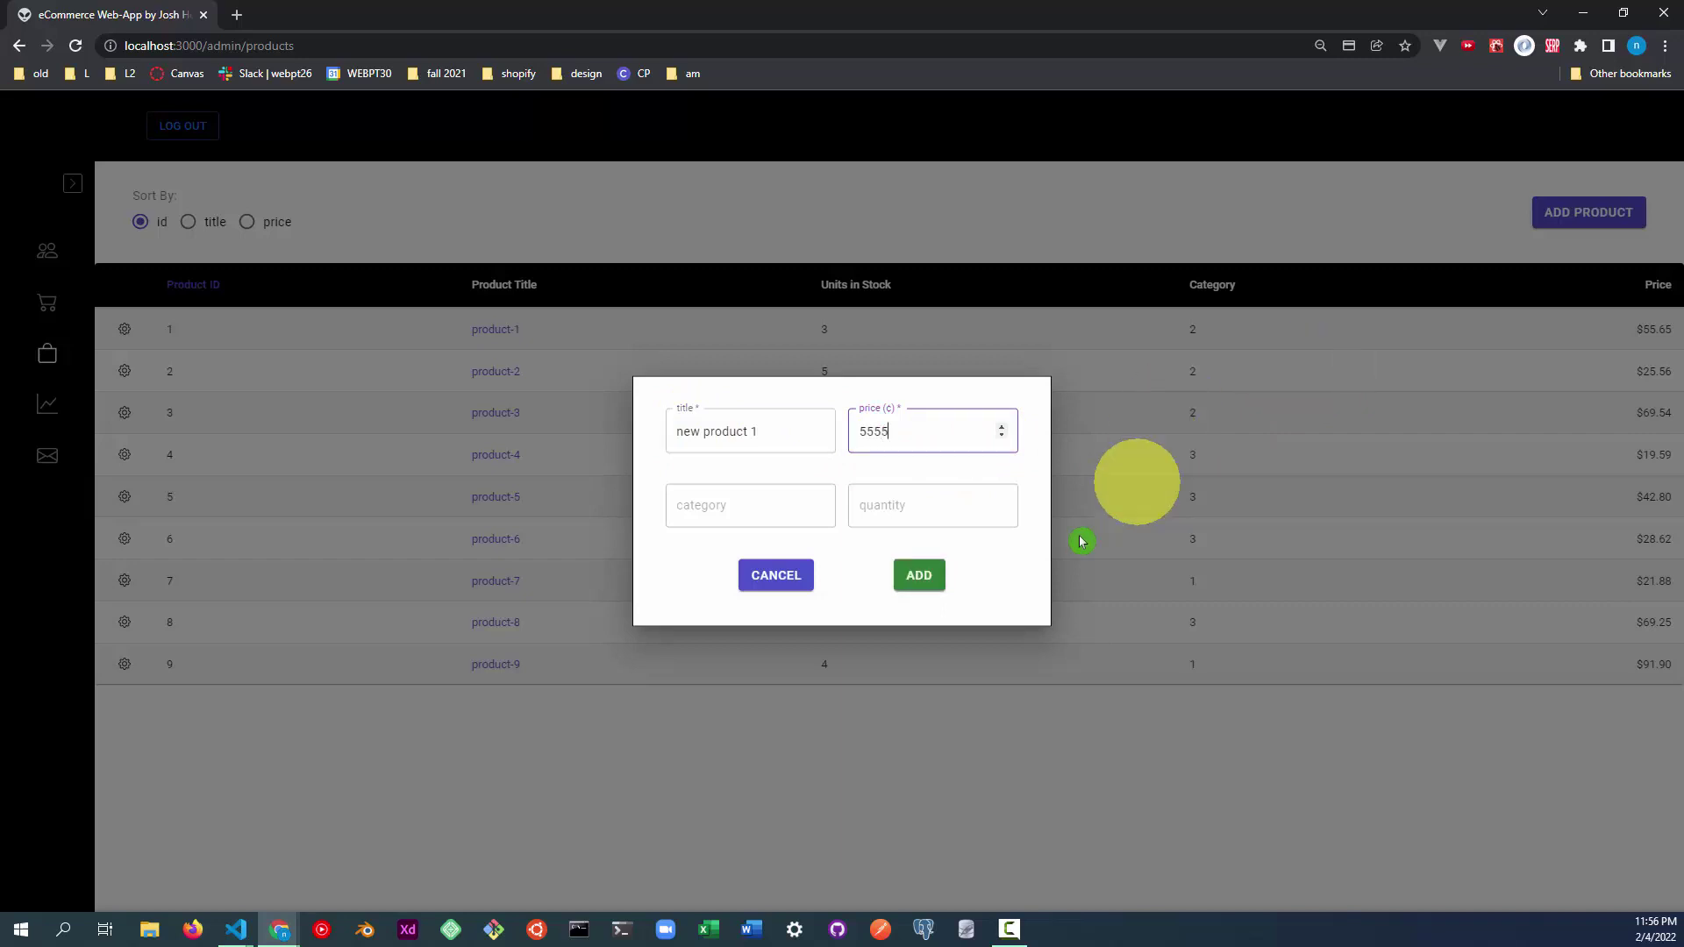
pyautogui.click(921, 574)
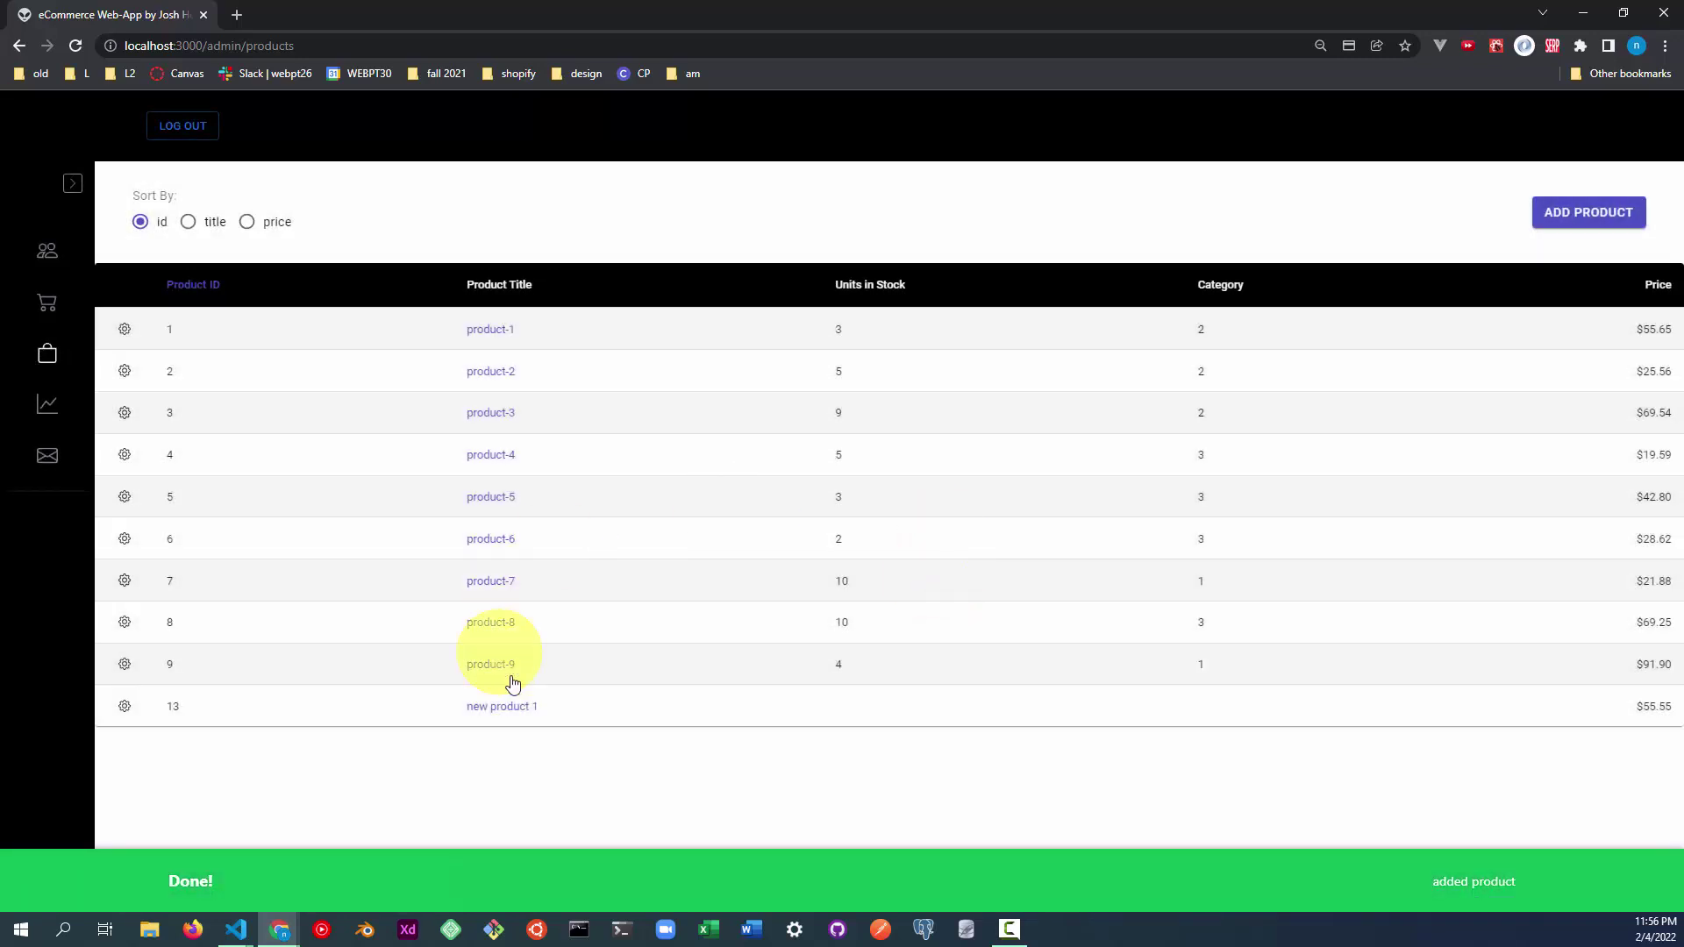
pyautogui.moveTo(542, 707); pyautogui.dragTo(438, 717)
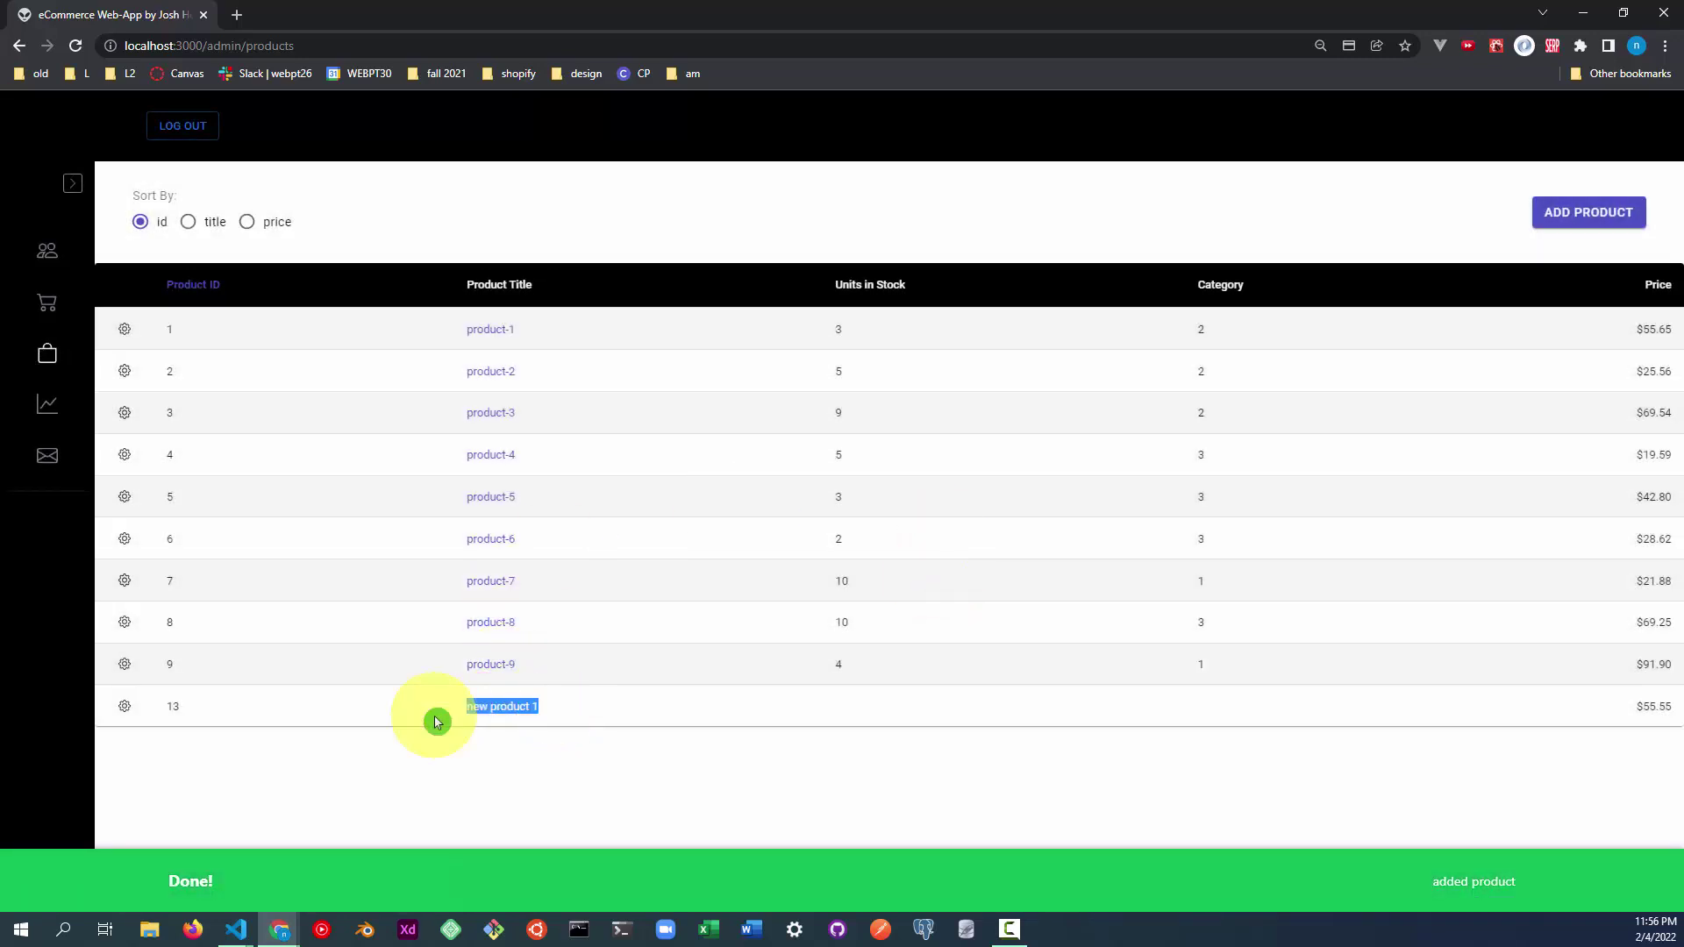
# Edit product 13 to title 'nike shoes' and price 7777 ($77.77), and save it.
pyautogui.click(125, 718)
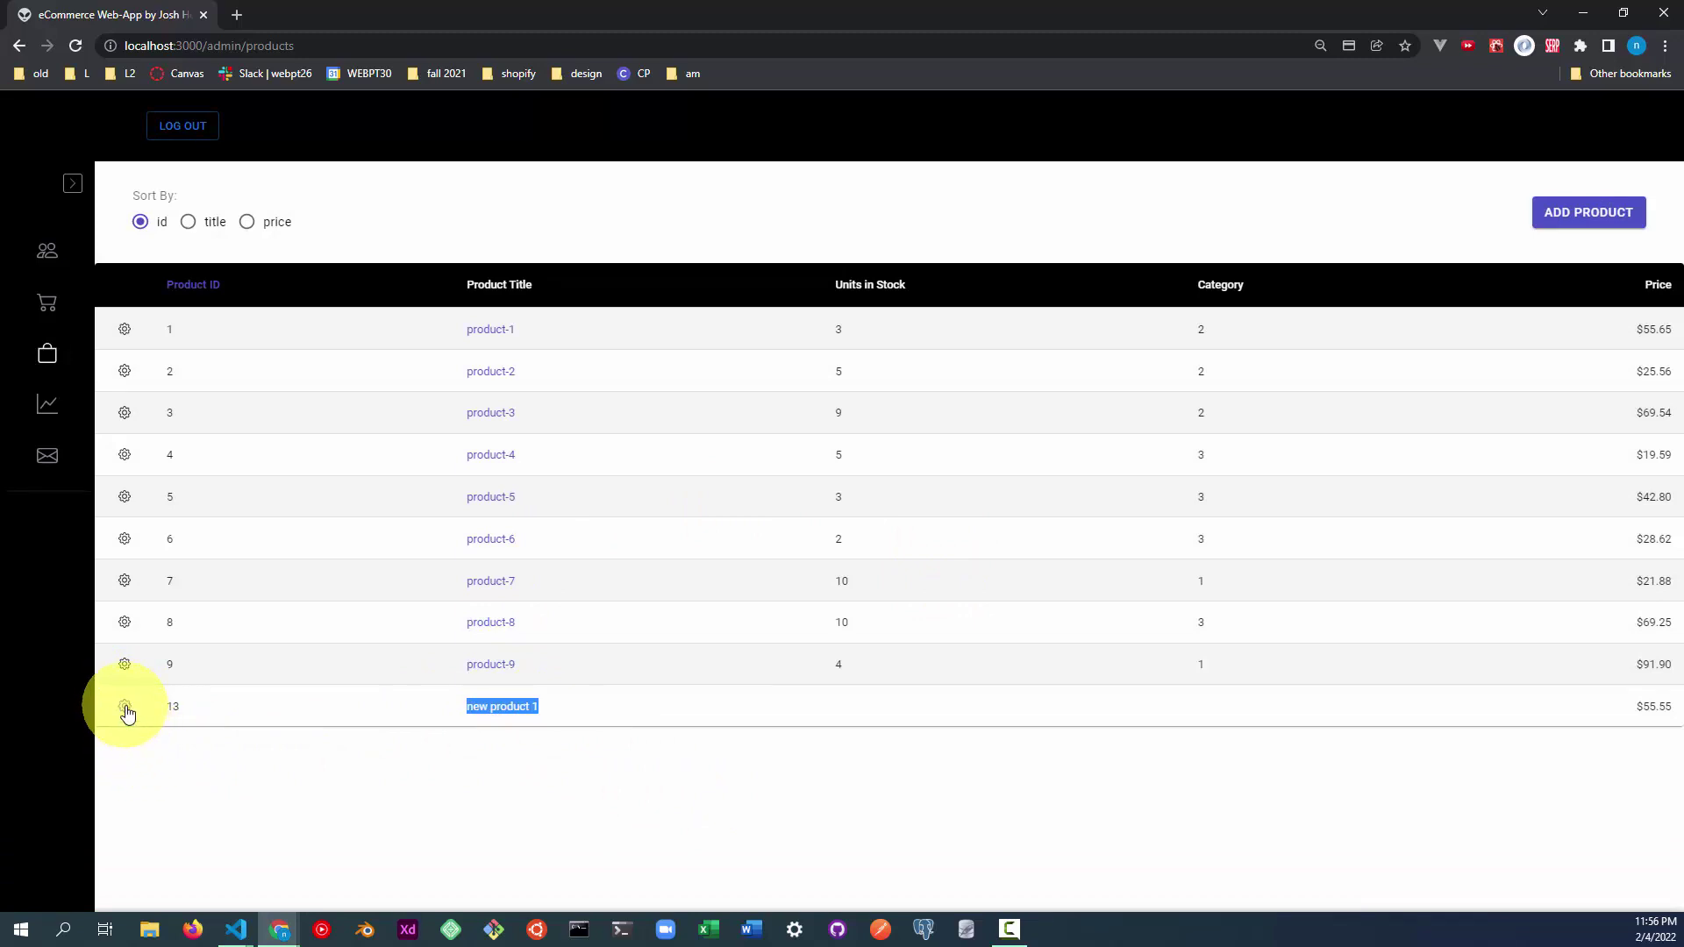
pyautogui.click(126, 712)
pyautogui.click(763, 432)
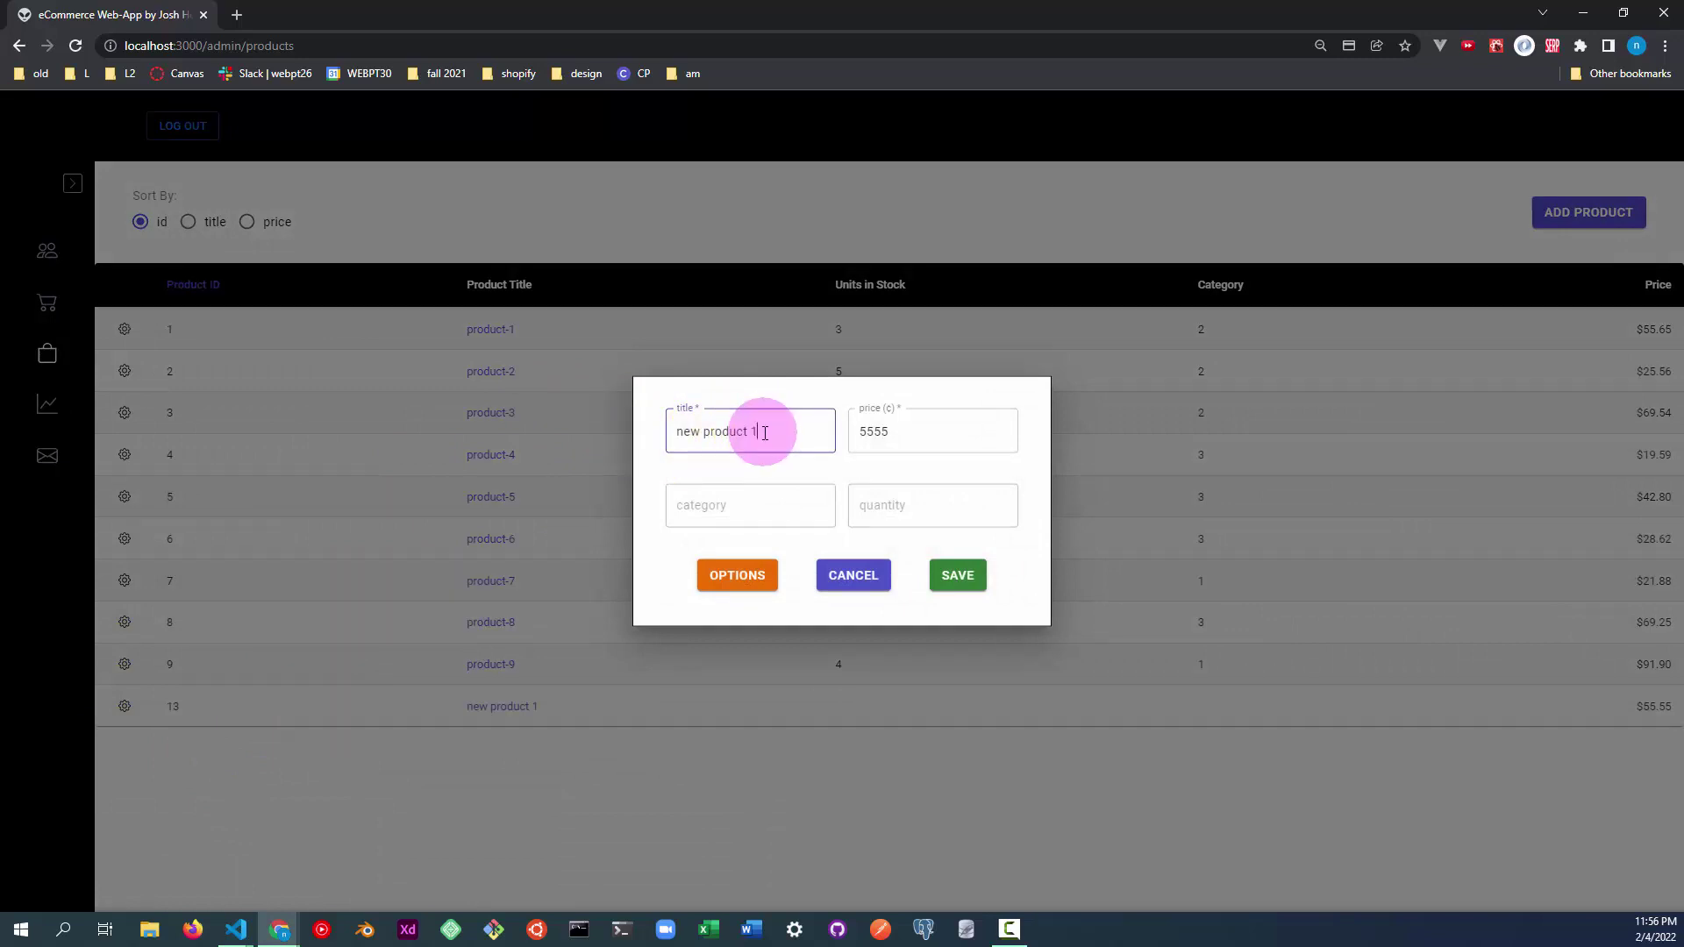
pyautogui.press('BackSpace')
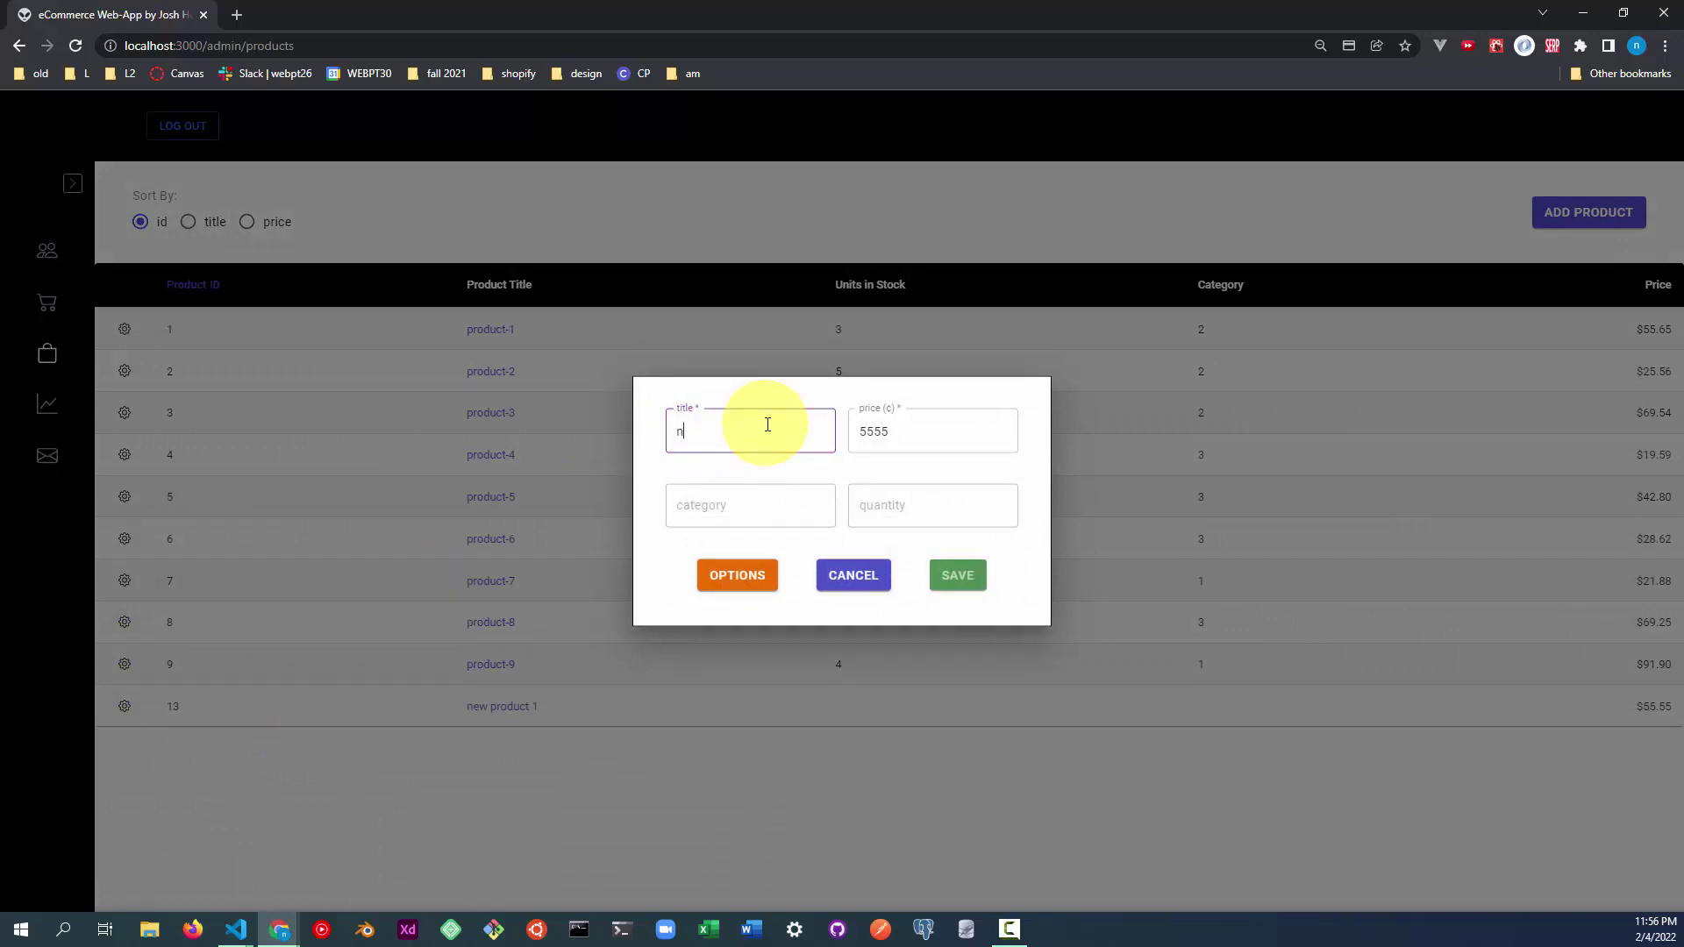
pyautogui.doubleClick(968, 438)
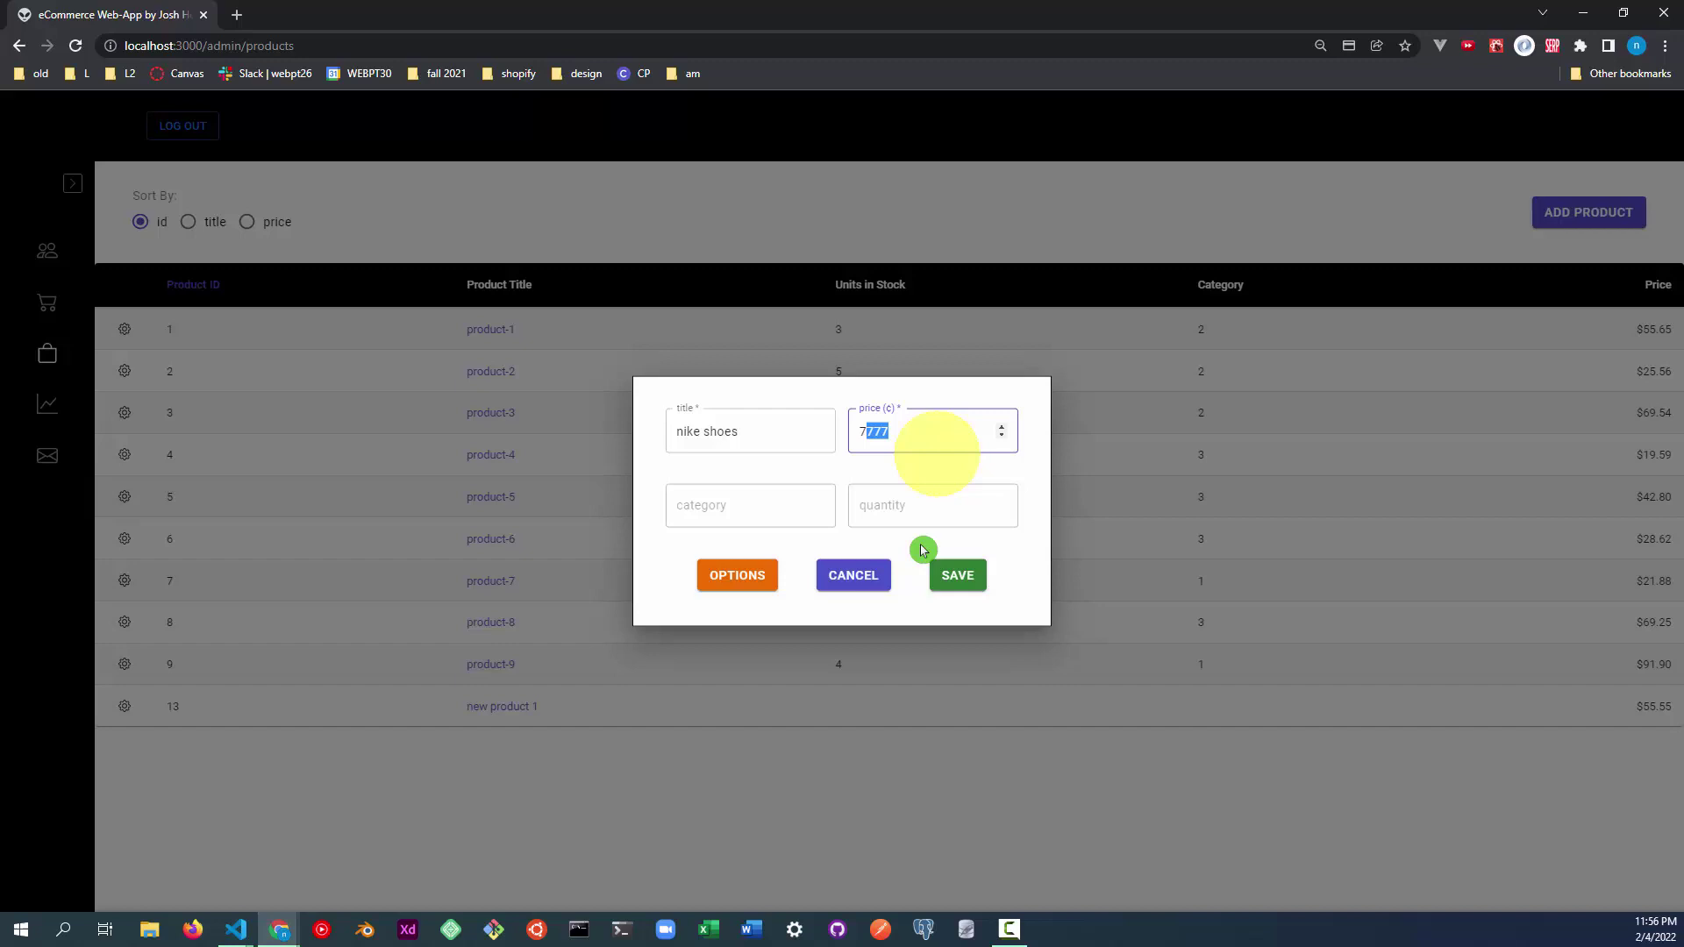
pyautogui.click(954, 579)
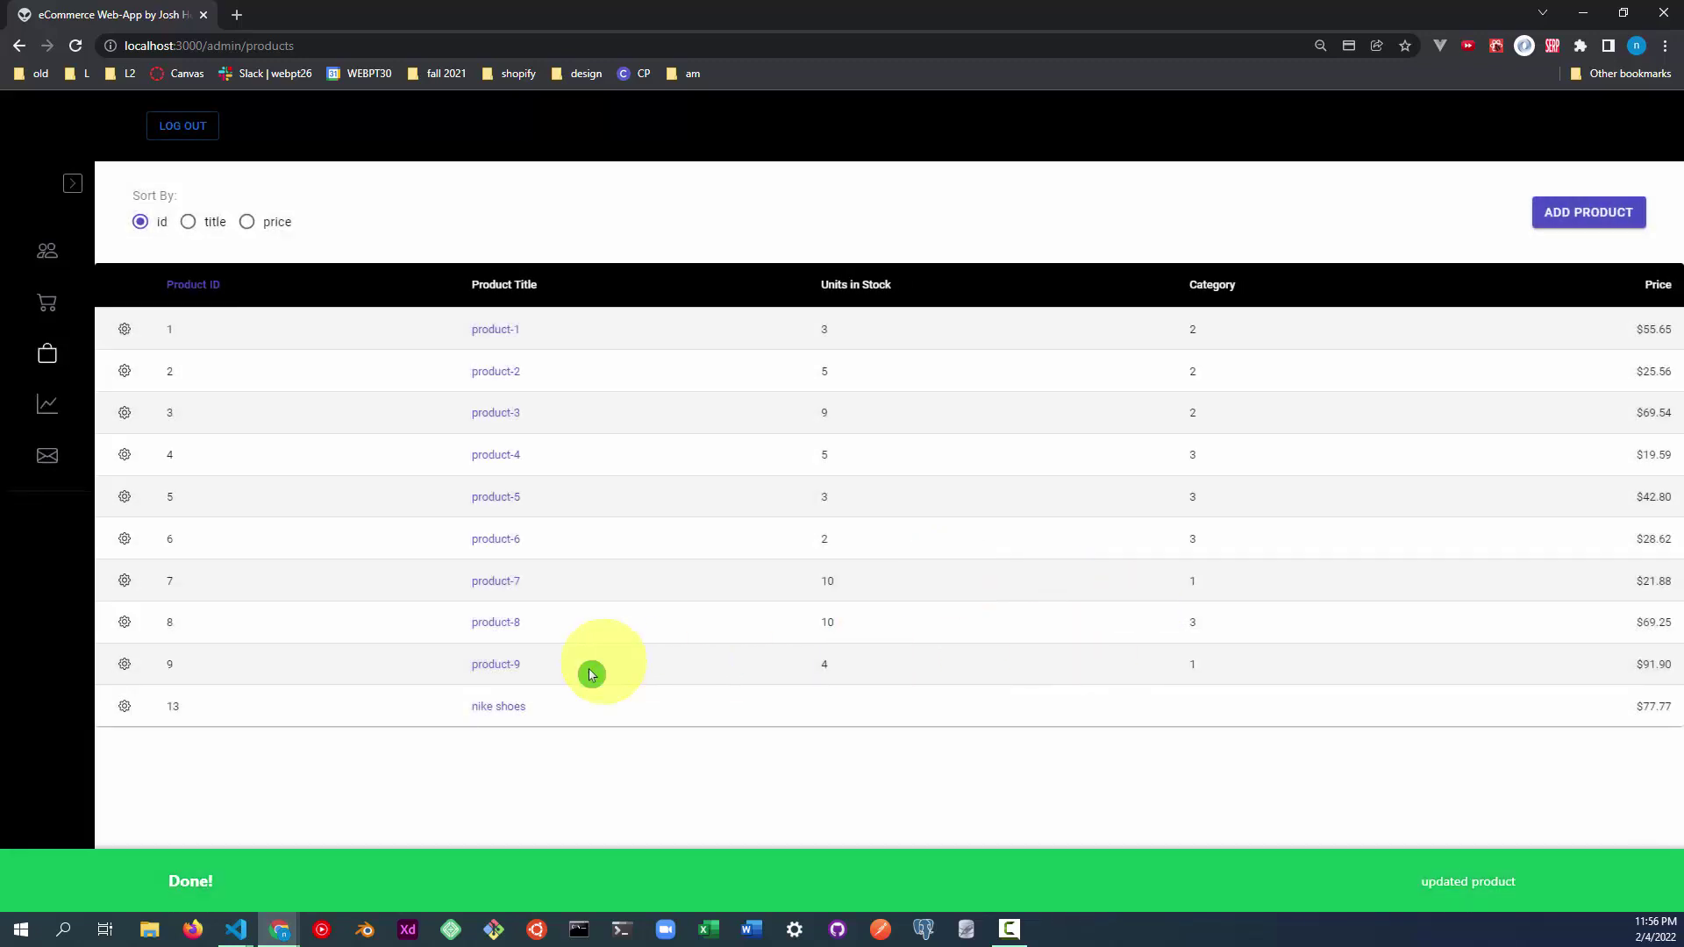
# Check the nike shoes $77.77 row, then enable deletion for product-9 and delete it.
pyautogui.moveTo(471, 706); pyautogui.dragTo(551, 706)
pyautogui.moveTo(1632, 706); pyautogui.dragTo(1669, 744)
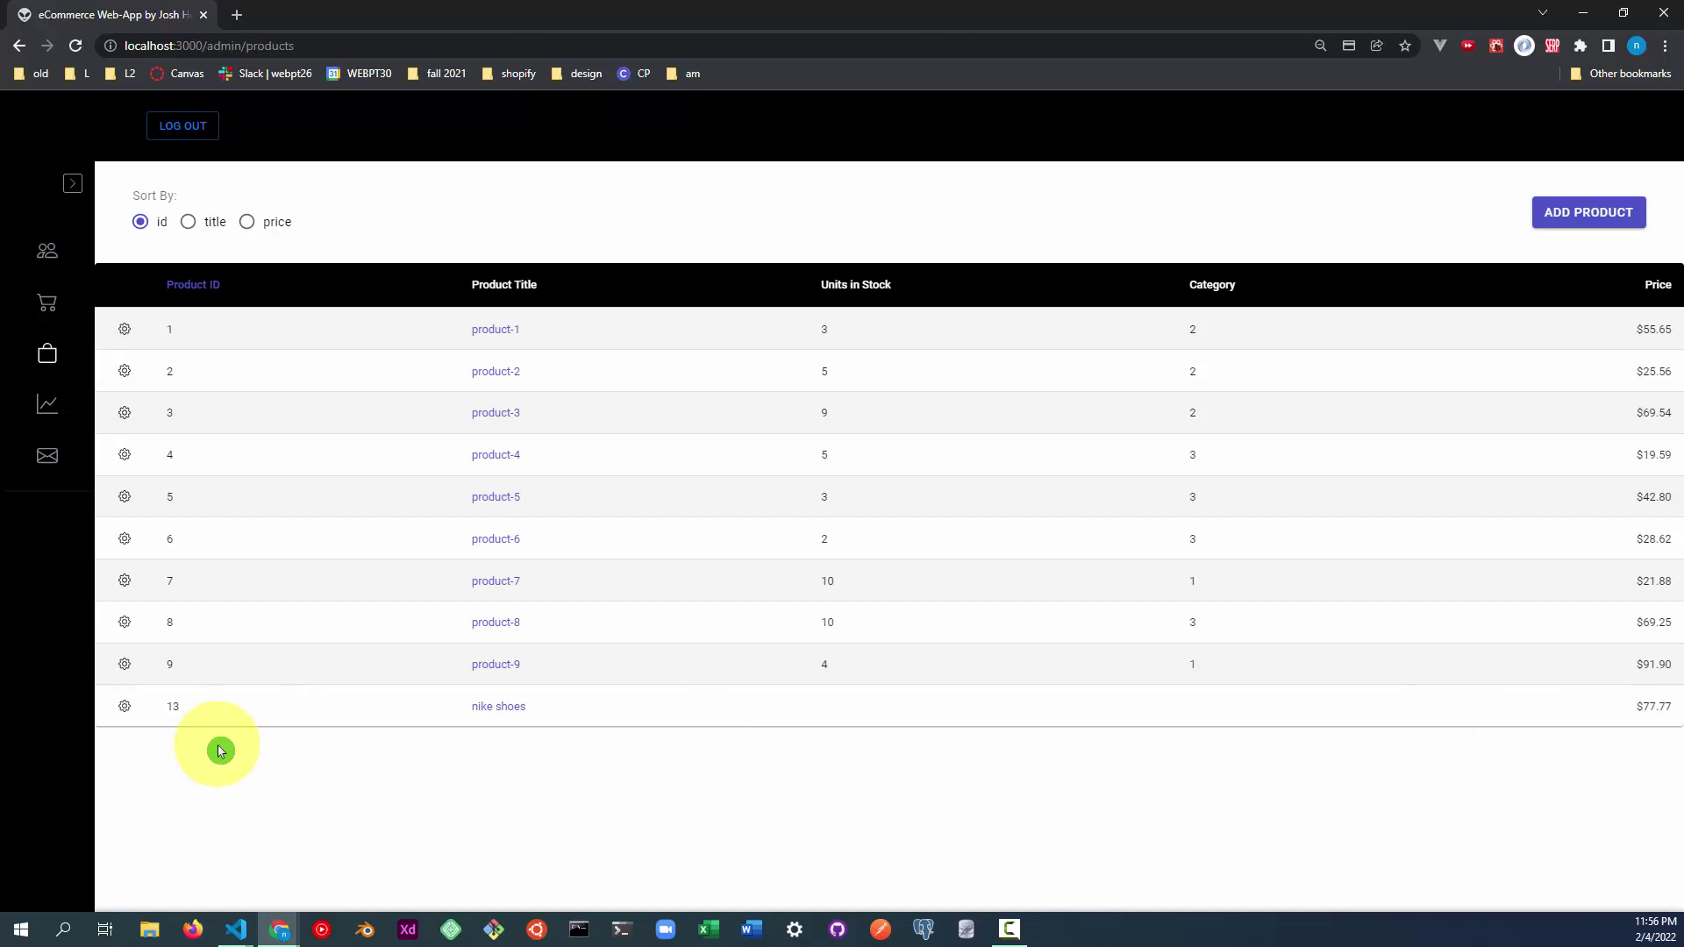
pyautogui.click(126, 668)
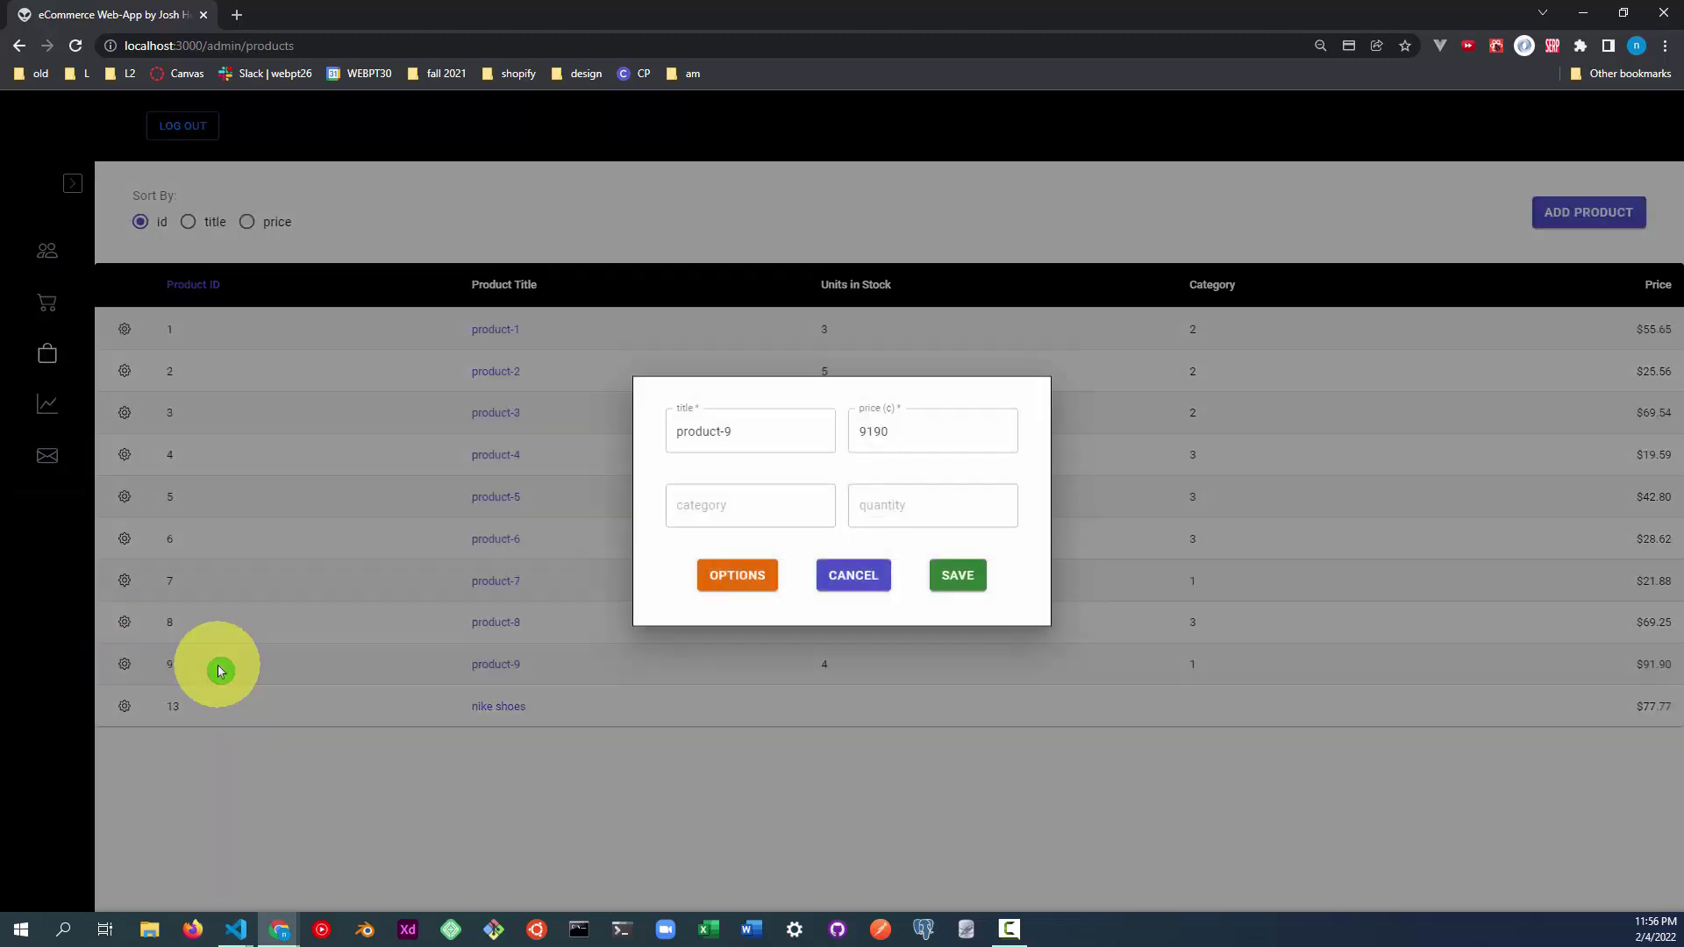
pyautogui.click(735, 582)
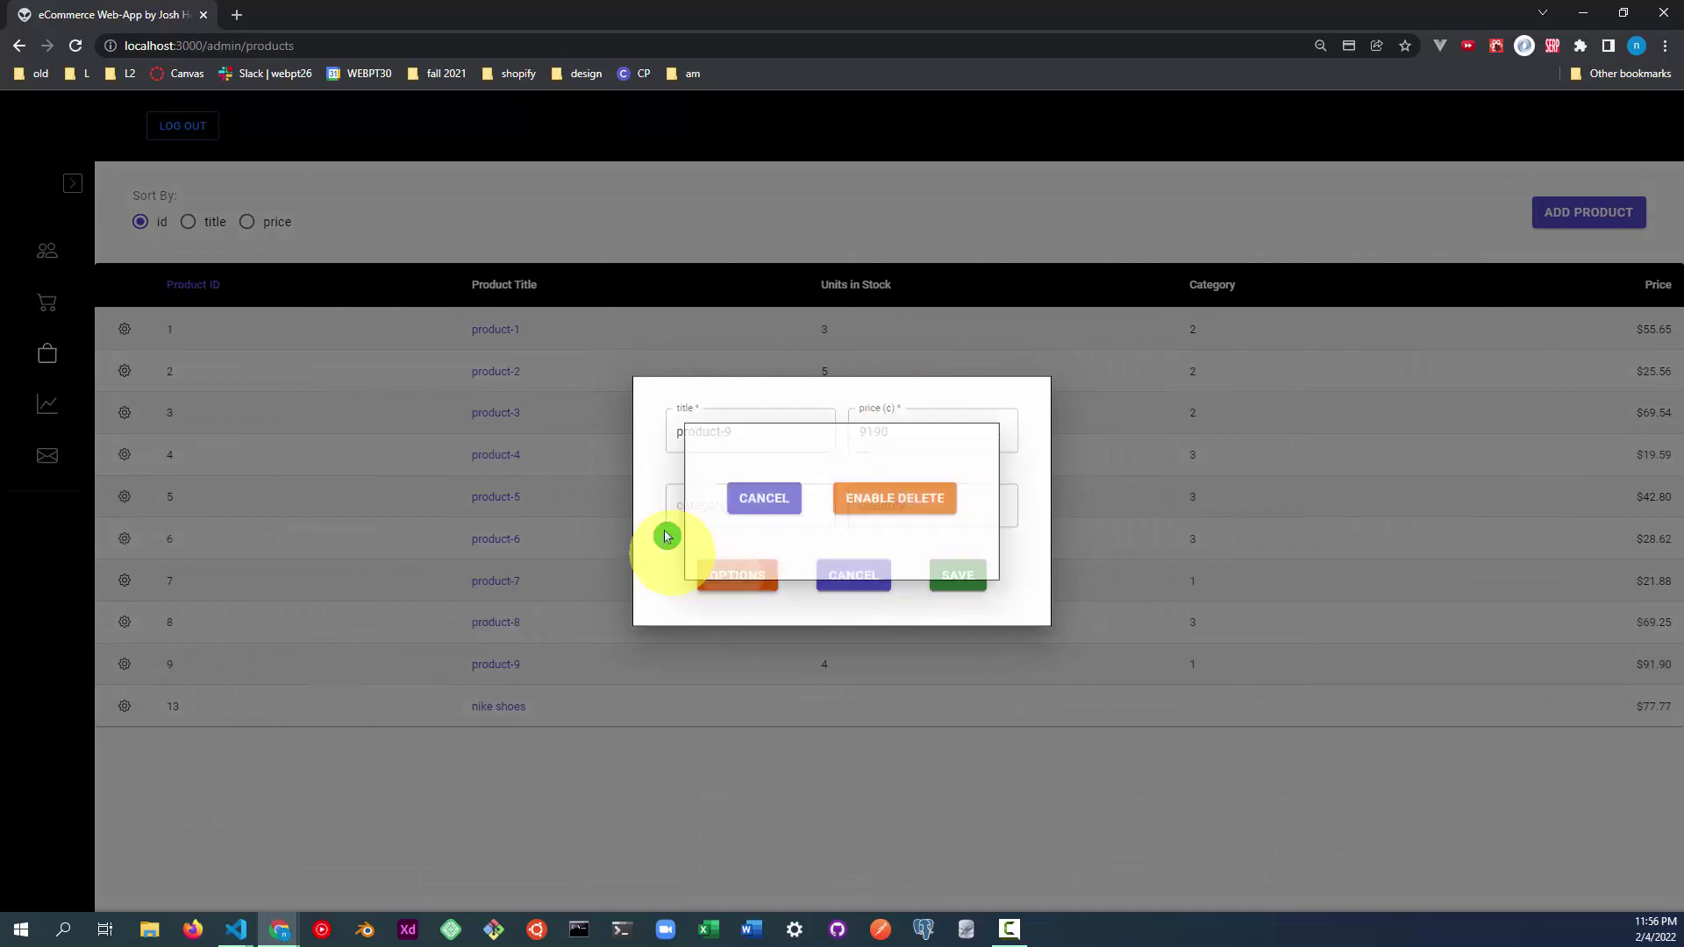
pyautogui.click(908, 465)
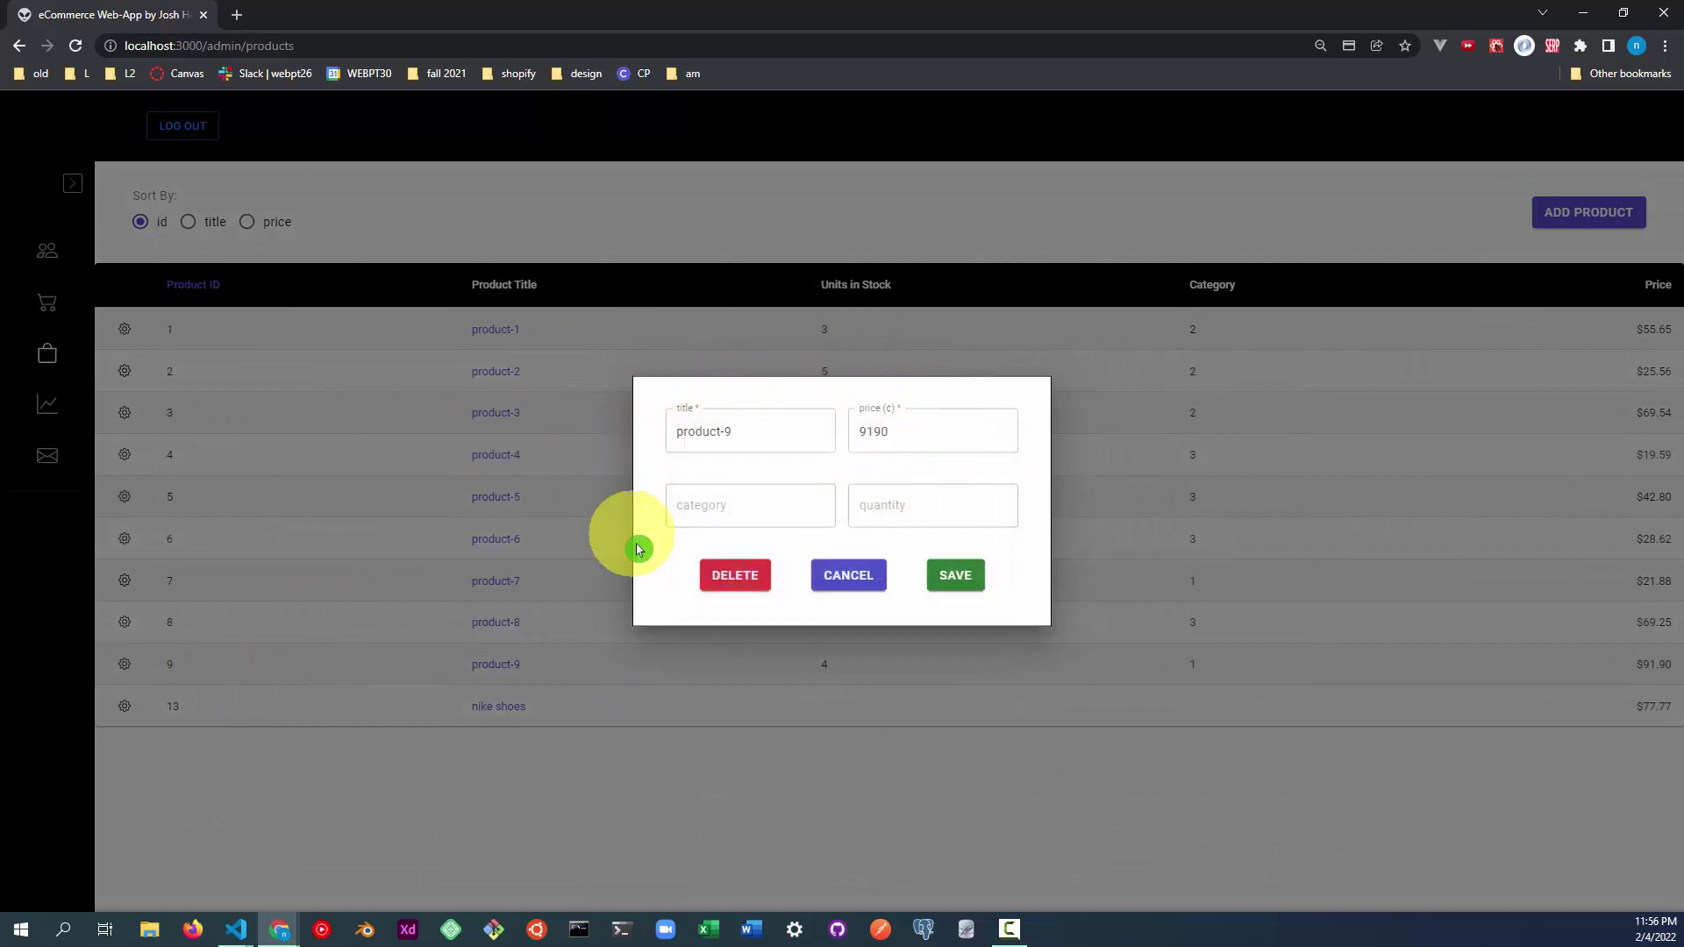
pyautogui.click(737, 577)
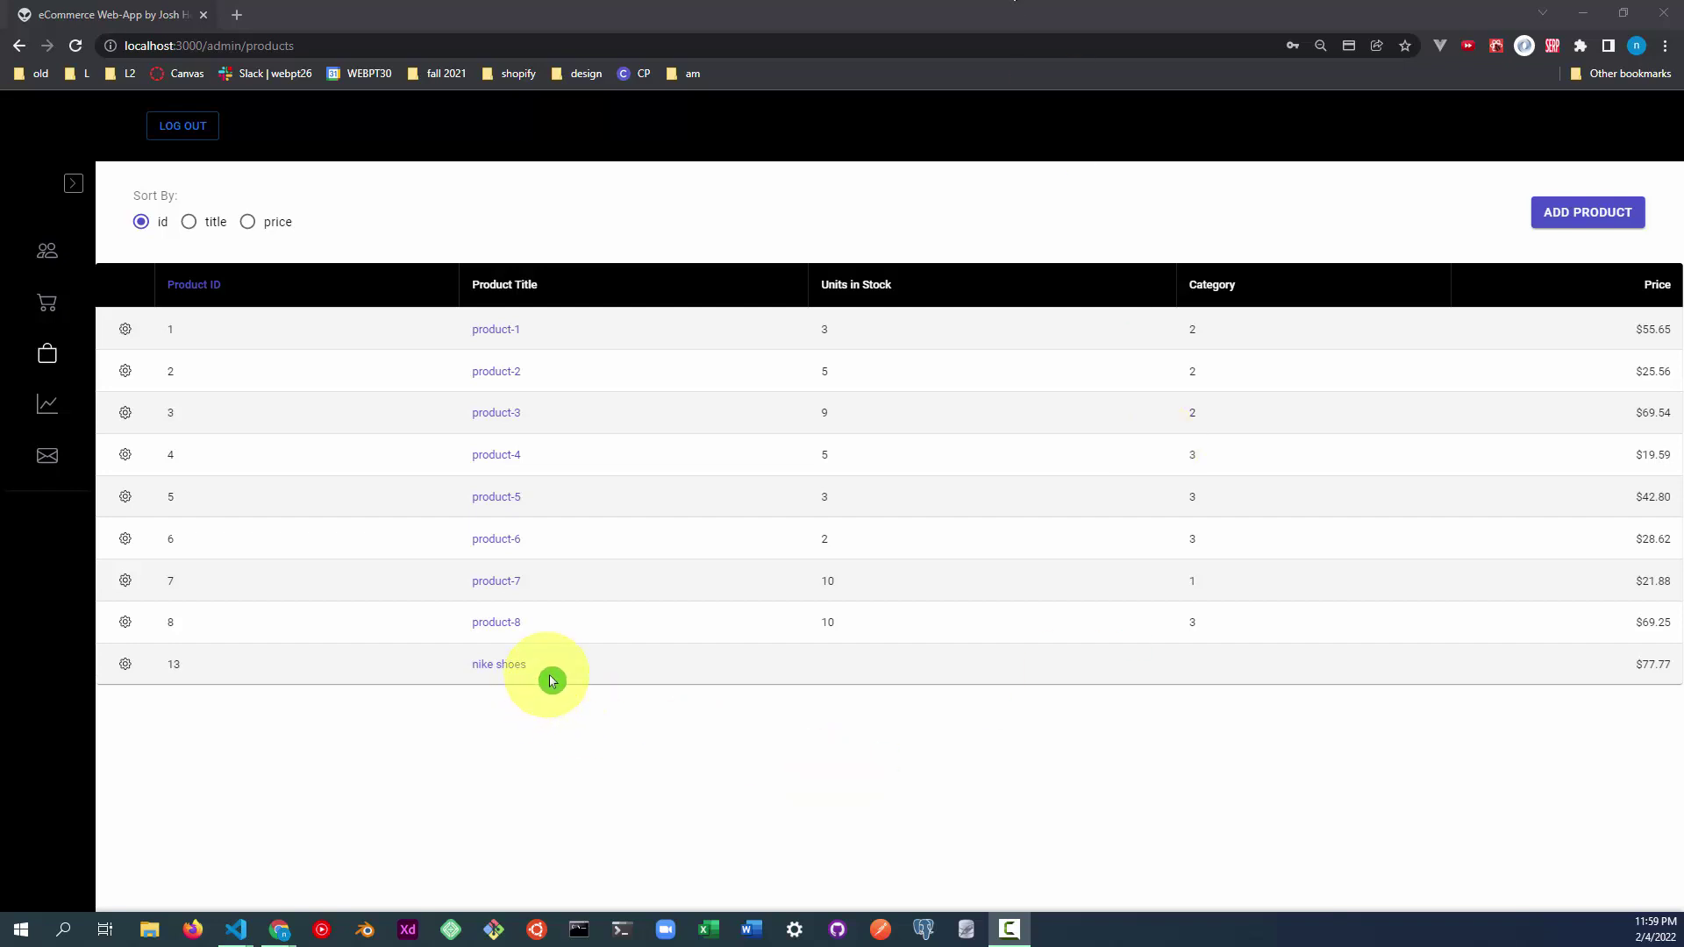
# Review the nike shoes row, sign out of the admin account, and go to the login page.
pyautogui.moveTo(553, 664); pyautogui.dragTo(472, 664)
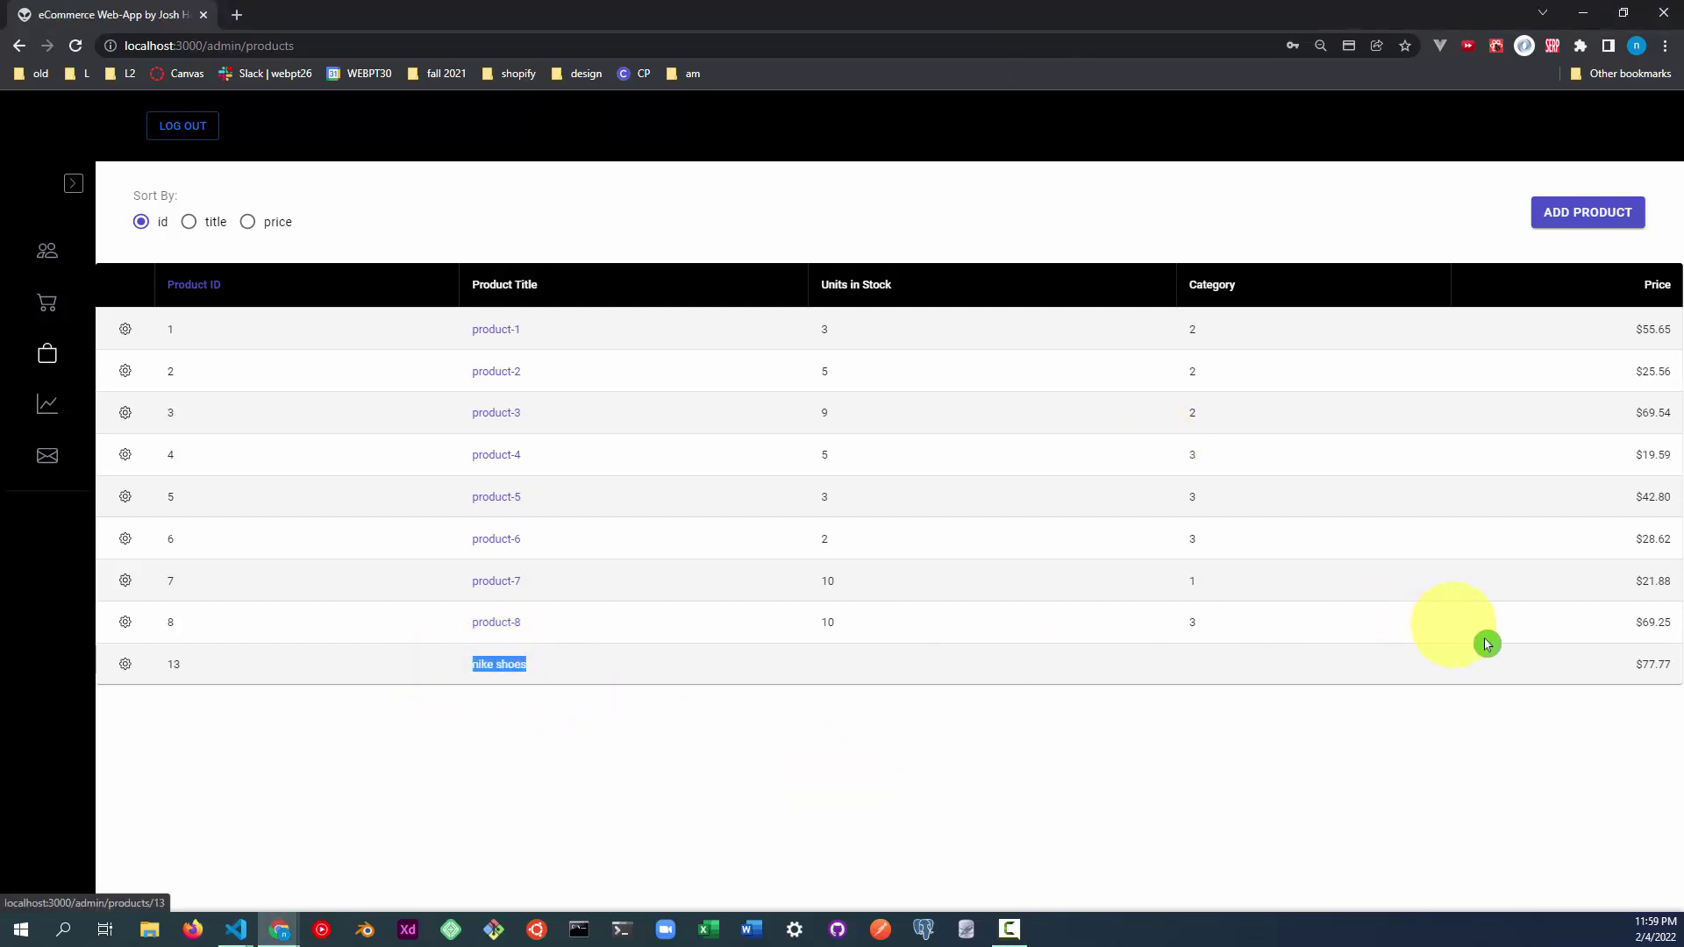
pyautogui.moveTo(1630, 664); pyautogui.dragTo(1674, 664)
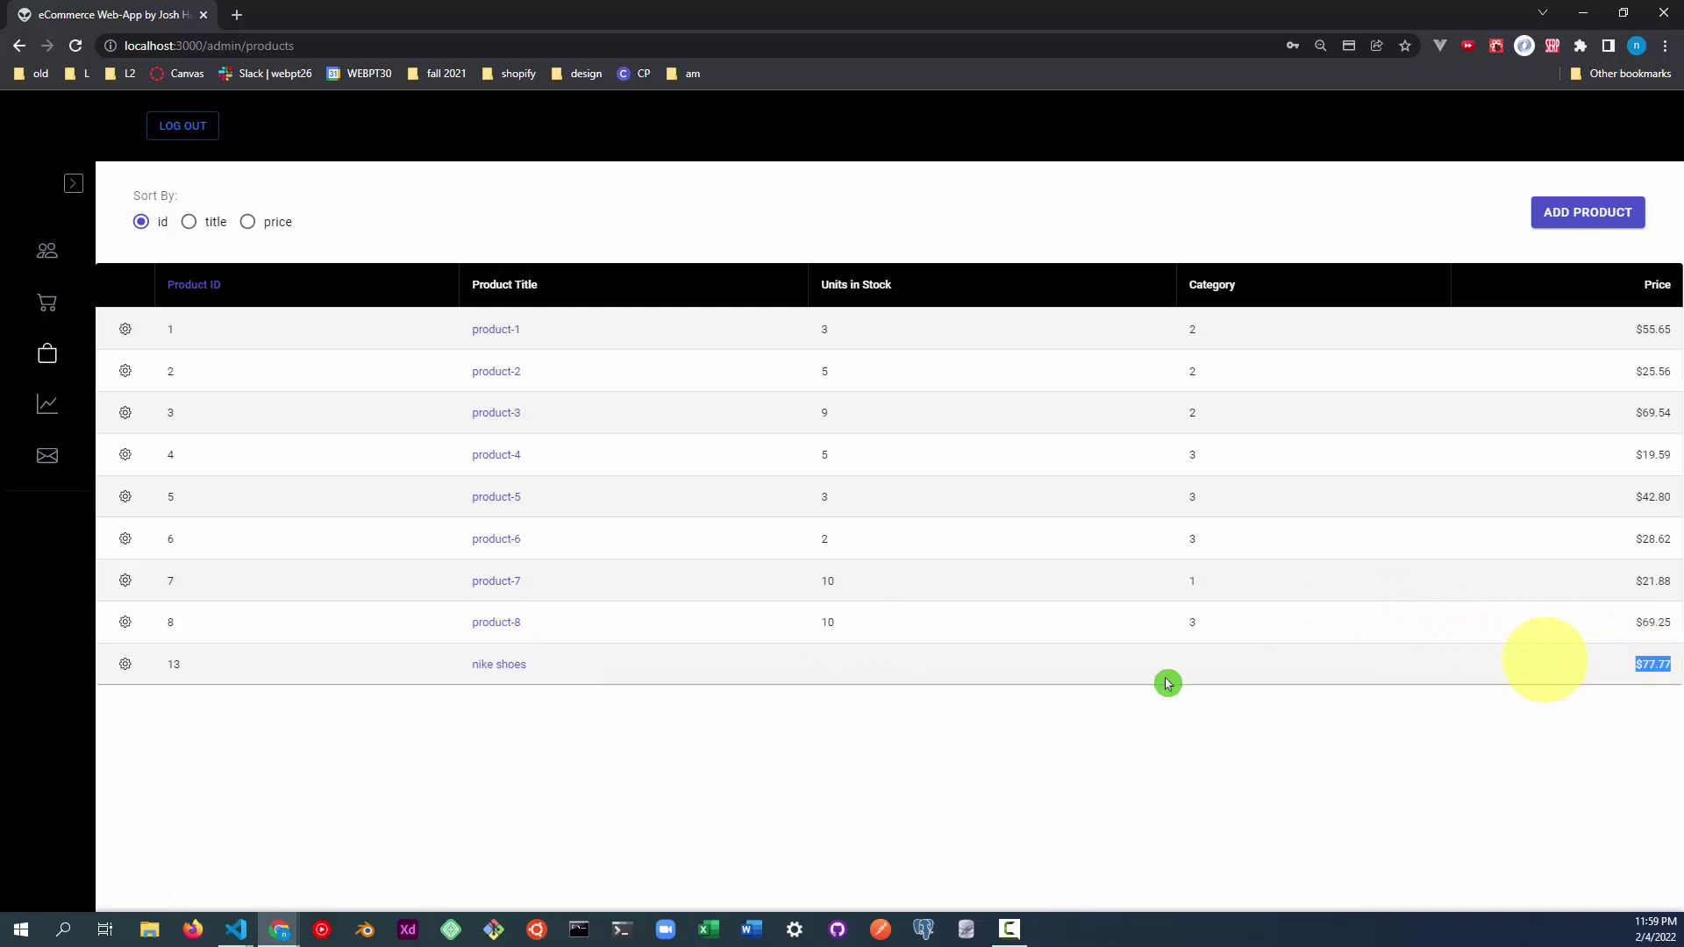
pyautogui.click(183, 127)
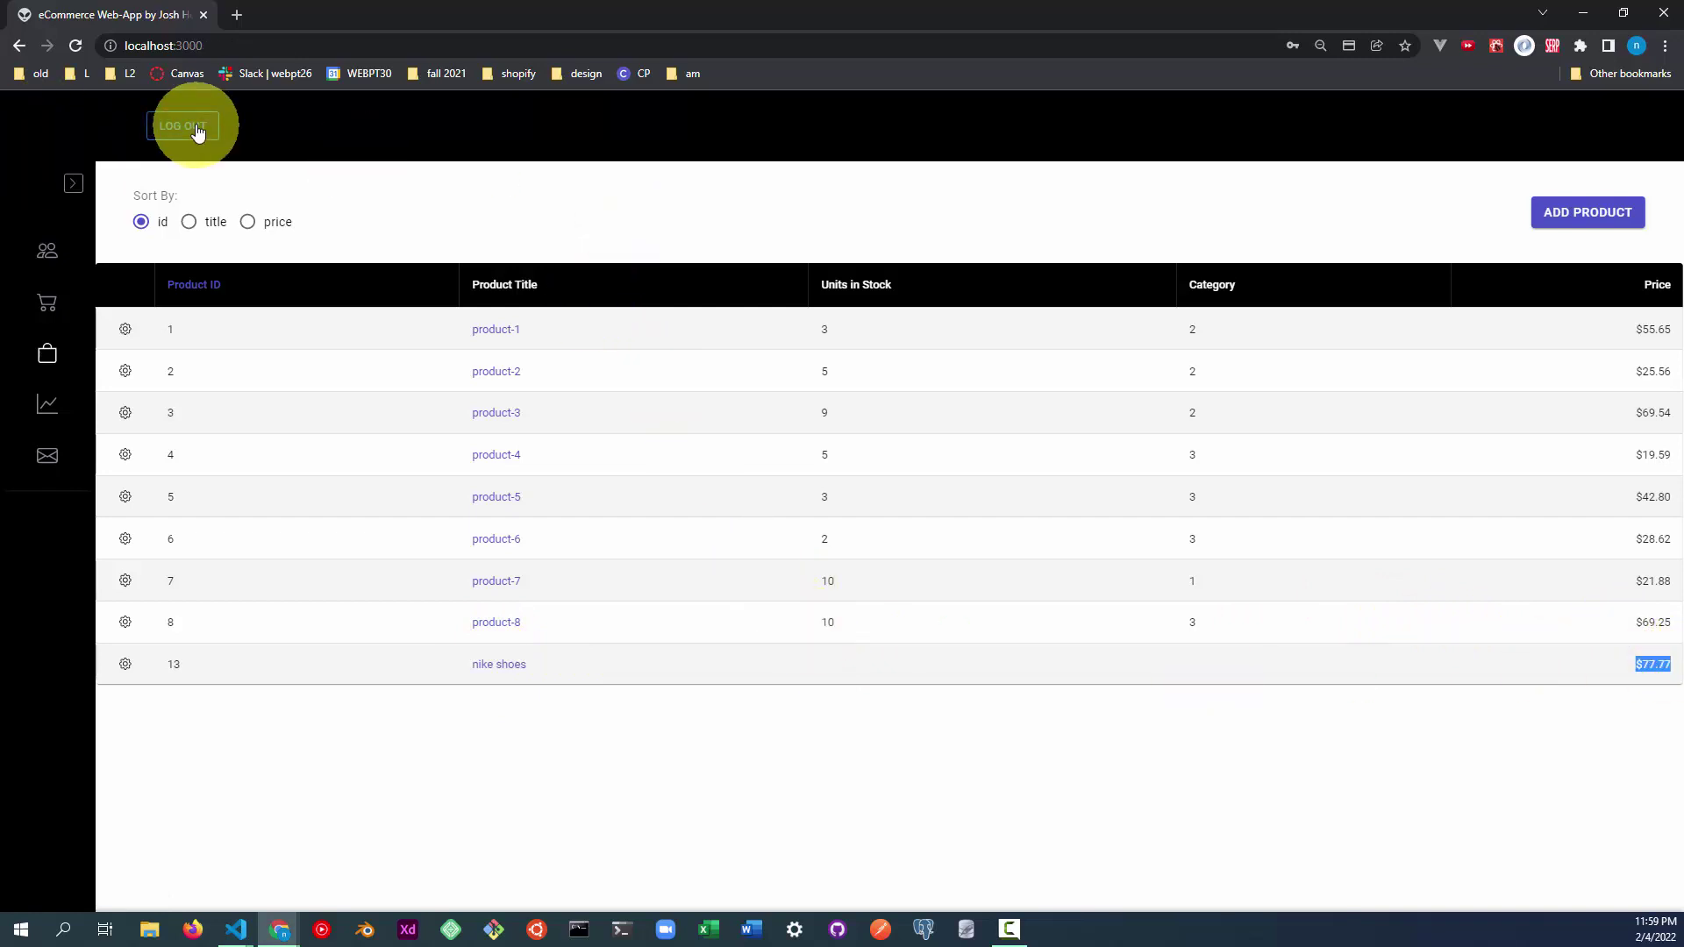
pyautogui.click(56, 131)
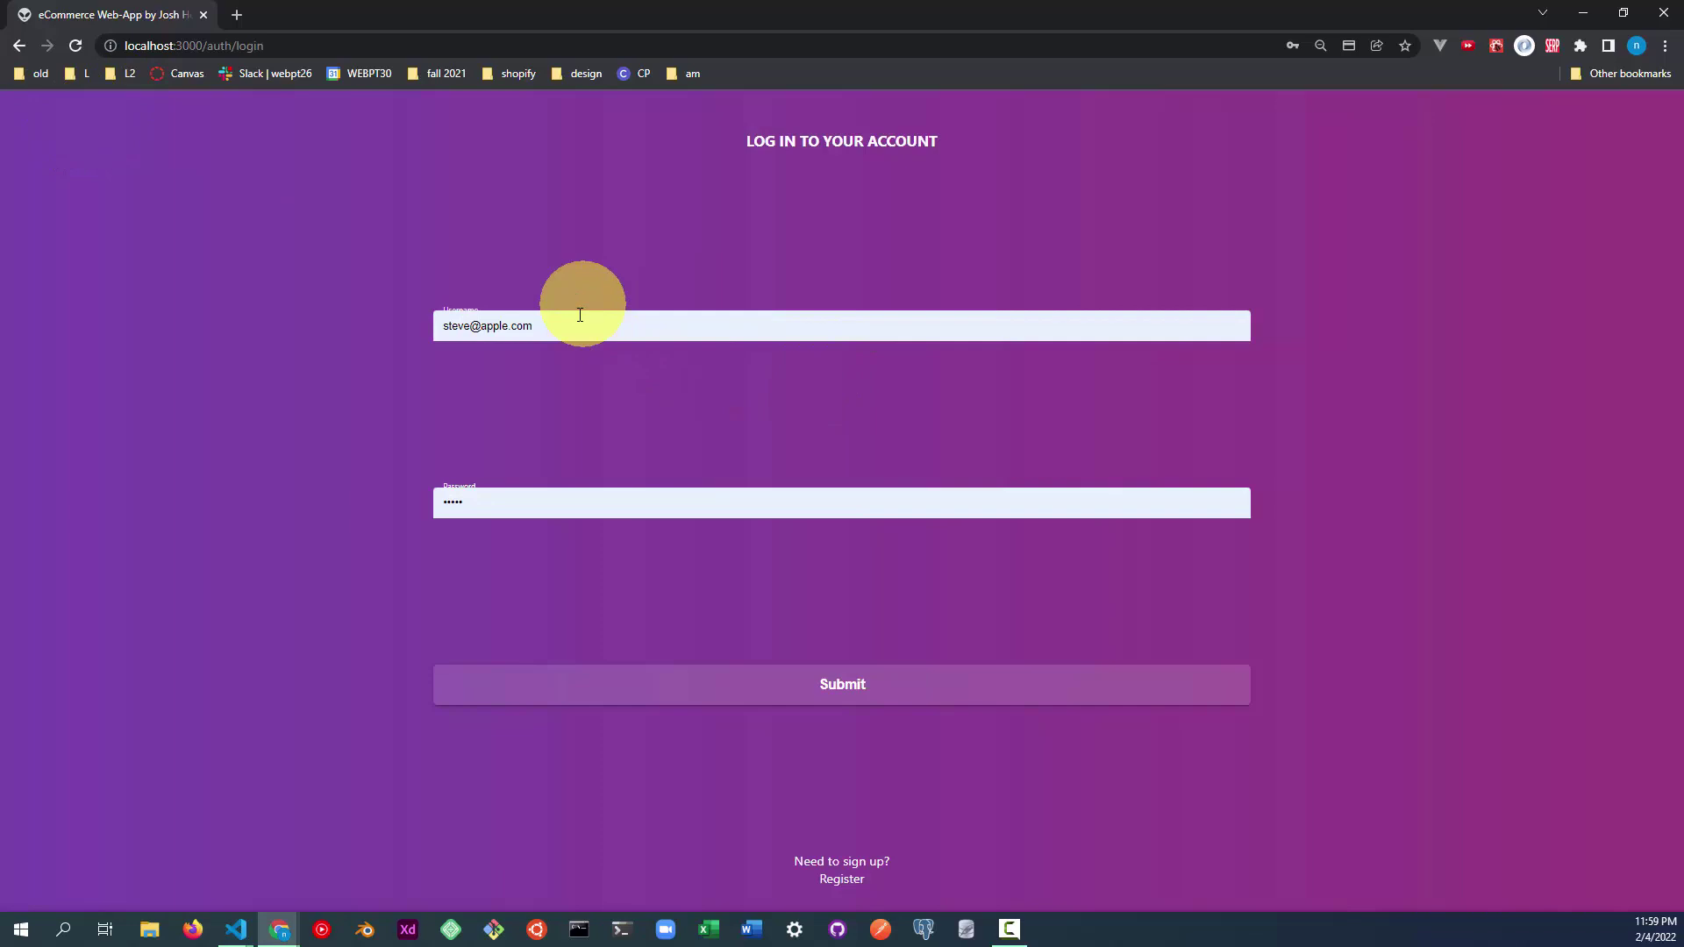
# Replace the autofilled credentials with the other customer's username and password, and submit.
pyautogui.moveTo(582, 321); pyautogui.dragTo(278, 274)
pyautogui.write('allen')
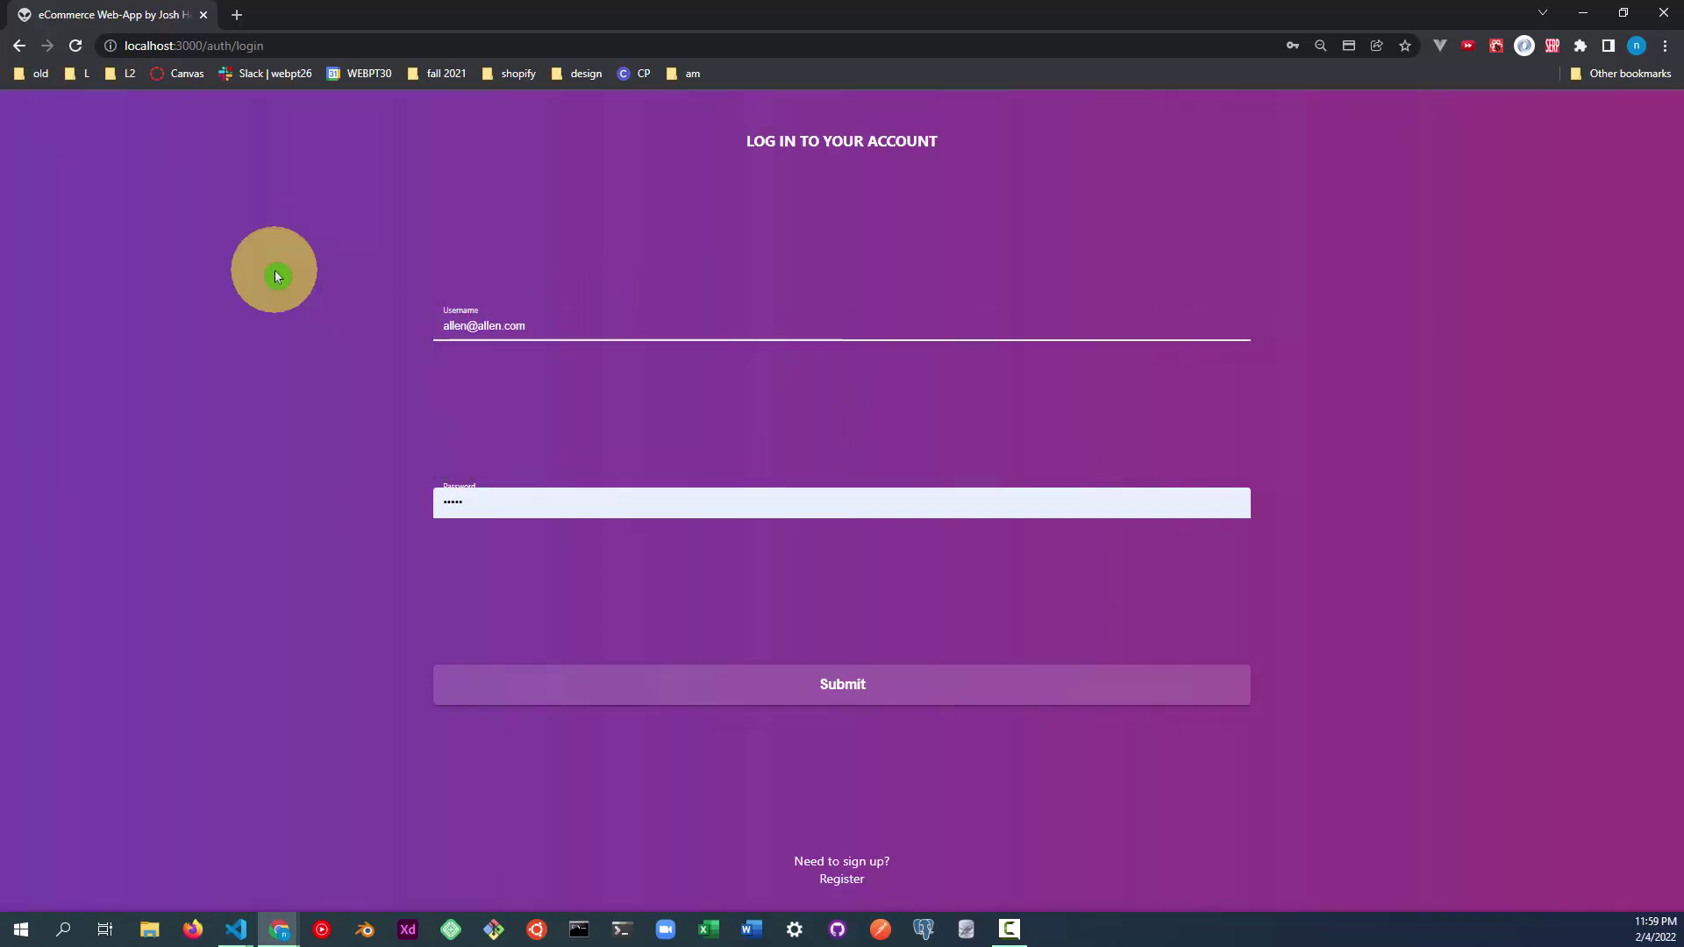
pyautogui.click(470, 496)
pyautogui.press('BackSpace')
pyautogui.press('BackSpace')
pyautogui.press('BackSpace')
pyautogui.press('BackSpace')
pyautogui.press('BackSpace')
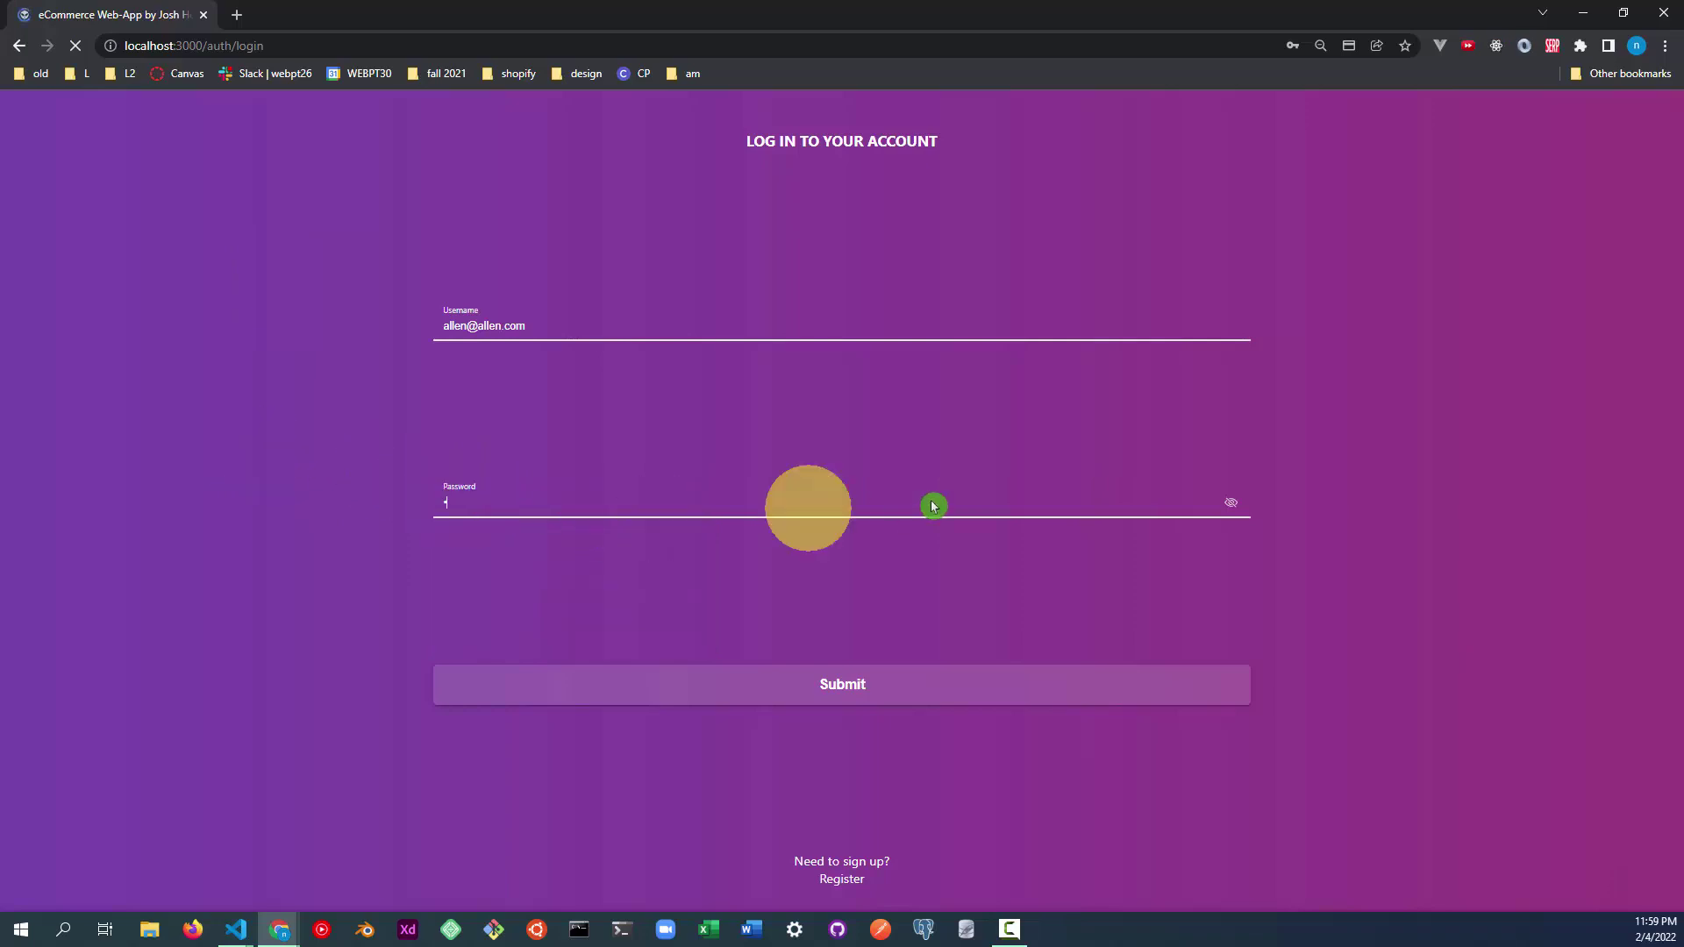
pyautogui.moveTo(556, 327); pyautogui.dragTo(158, 232)
pyautogui.write('a')
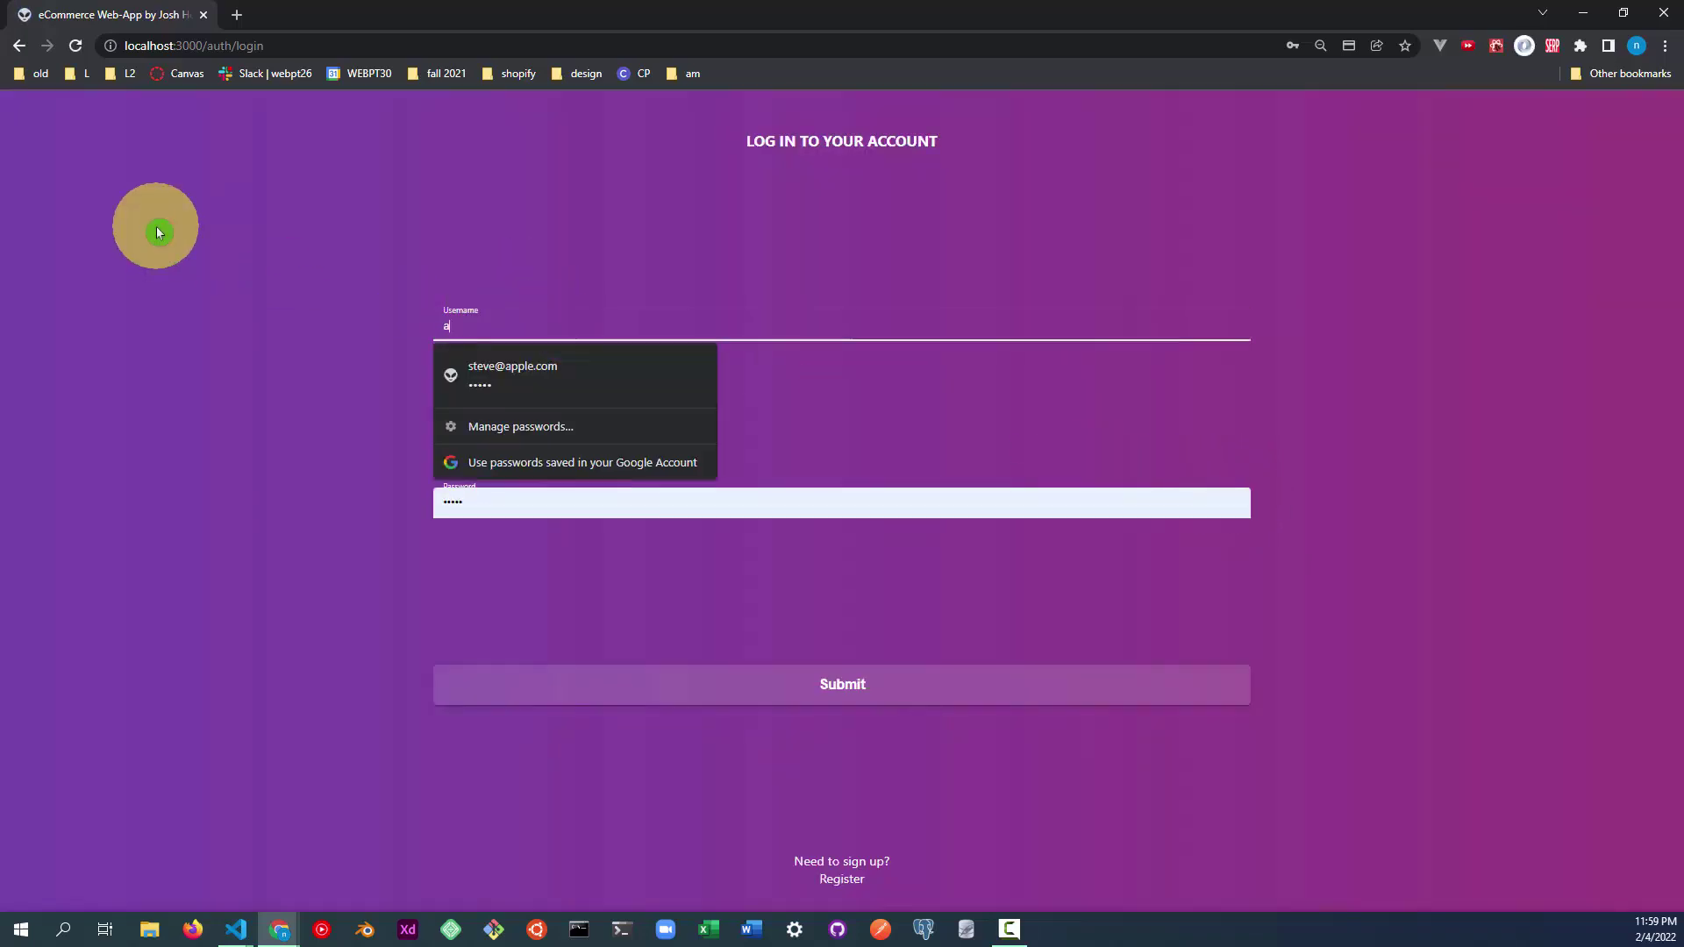
pyautogui.write('llen@allen.c')
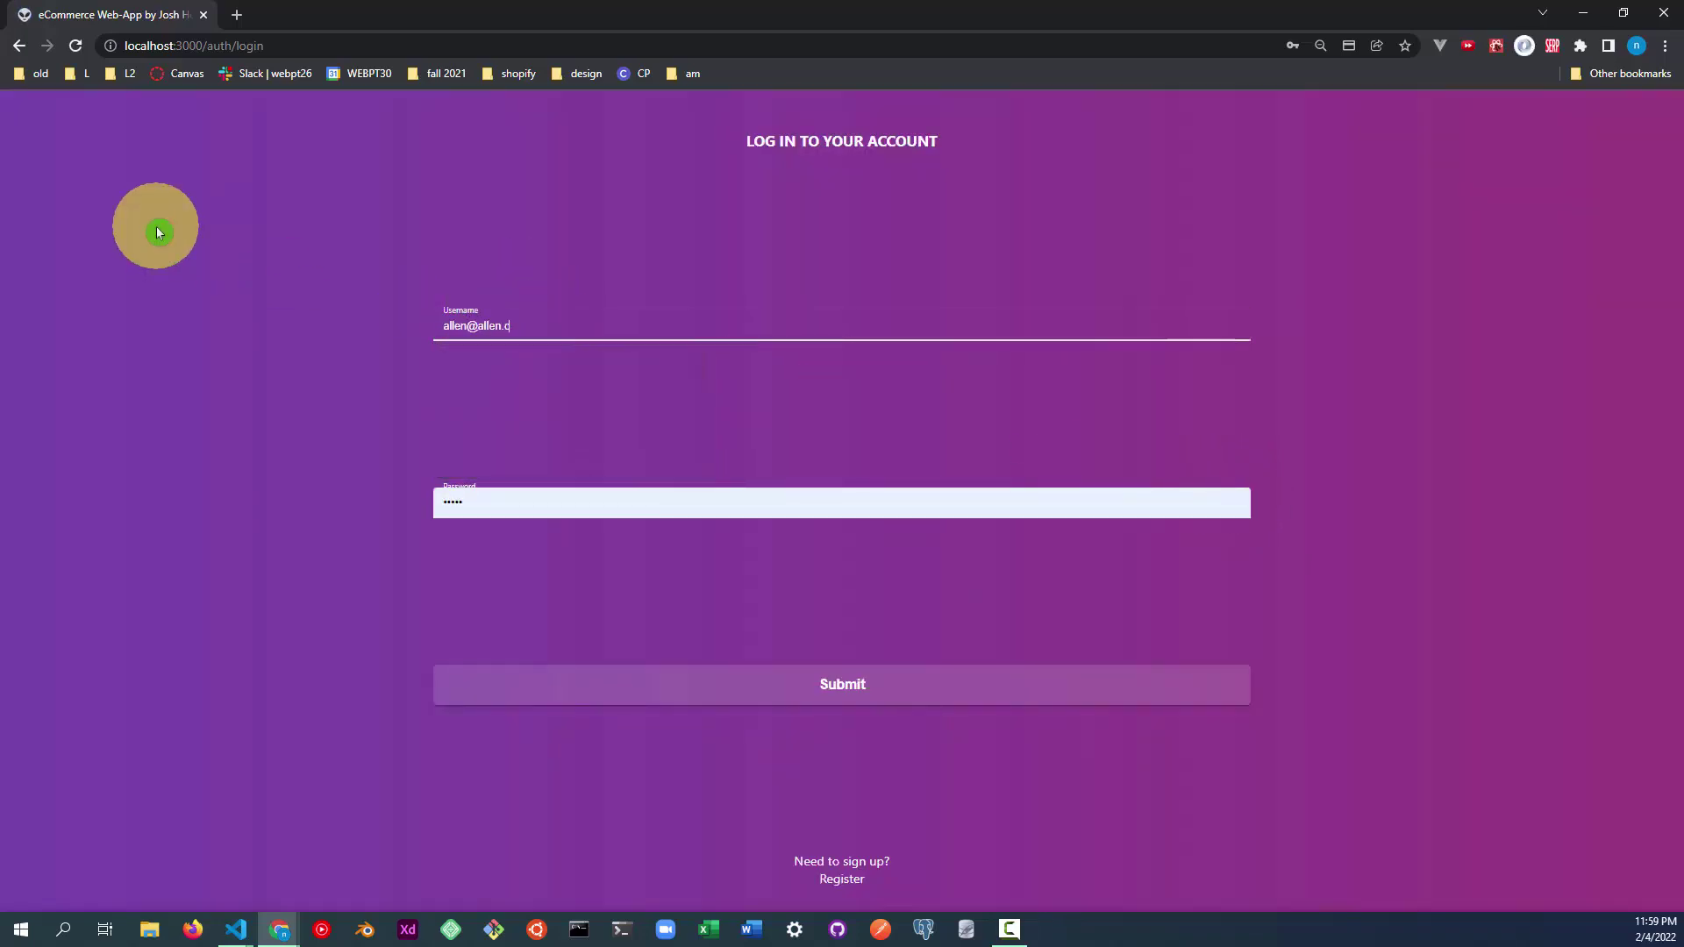
pyautogui.click(482, 497)
pyautogui.press('BackSpace')
pyautogui.press('BackSpace')
pyautogui.press('BackSpace')
pyautogui.press('BackSpace')
pyautogui.press('BackSpace')
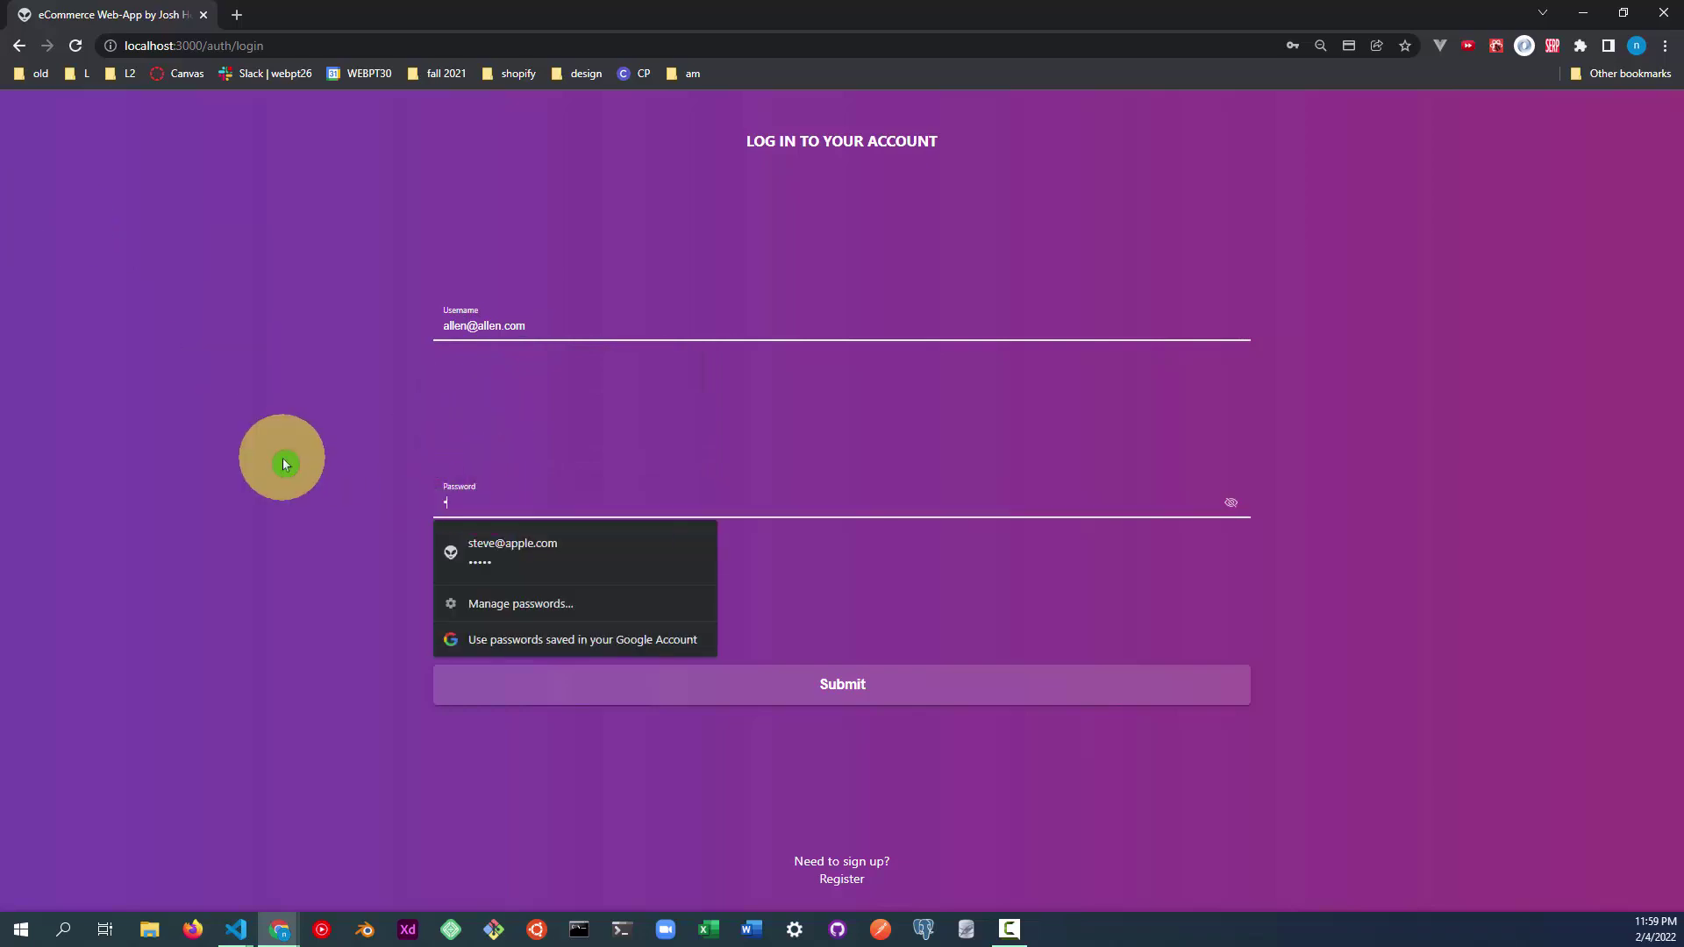
pyautogui.click(1230, 502)
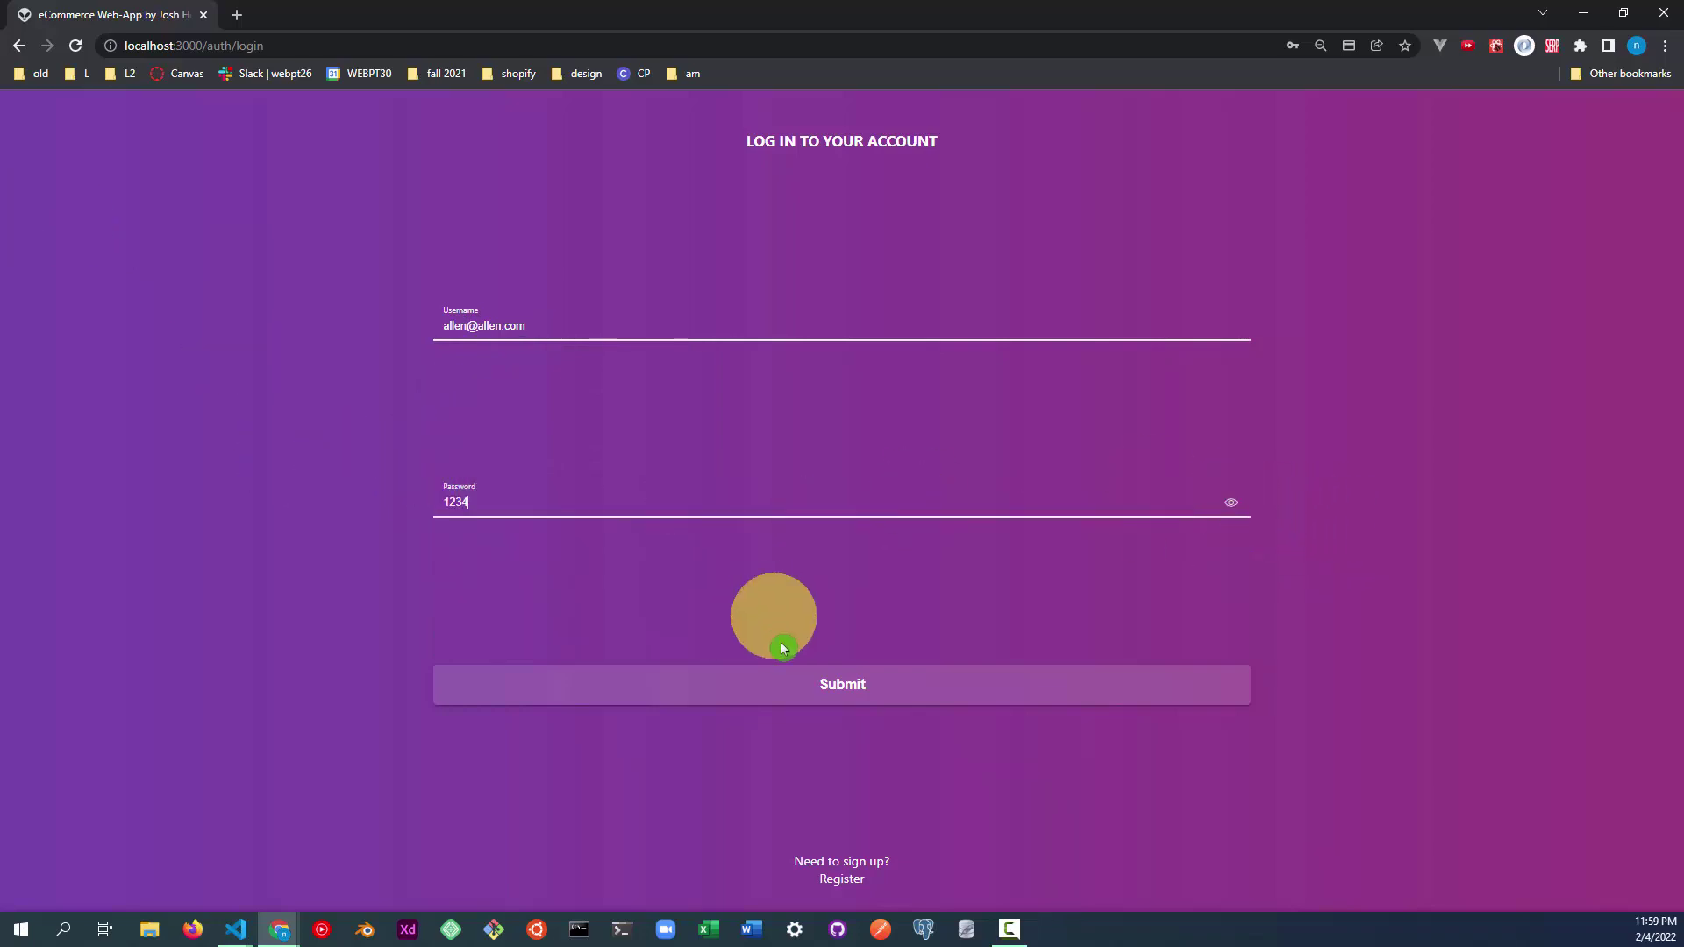
pyautogui.click(796, 686)
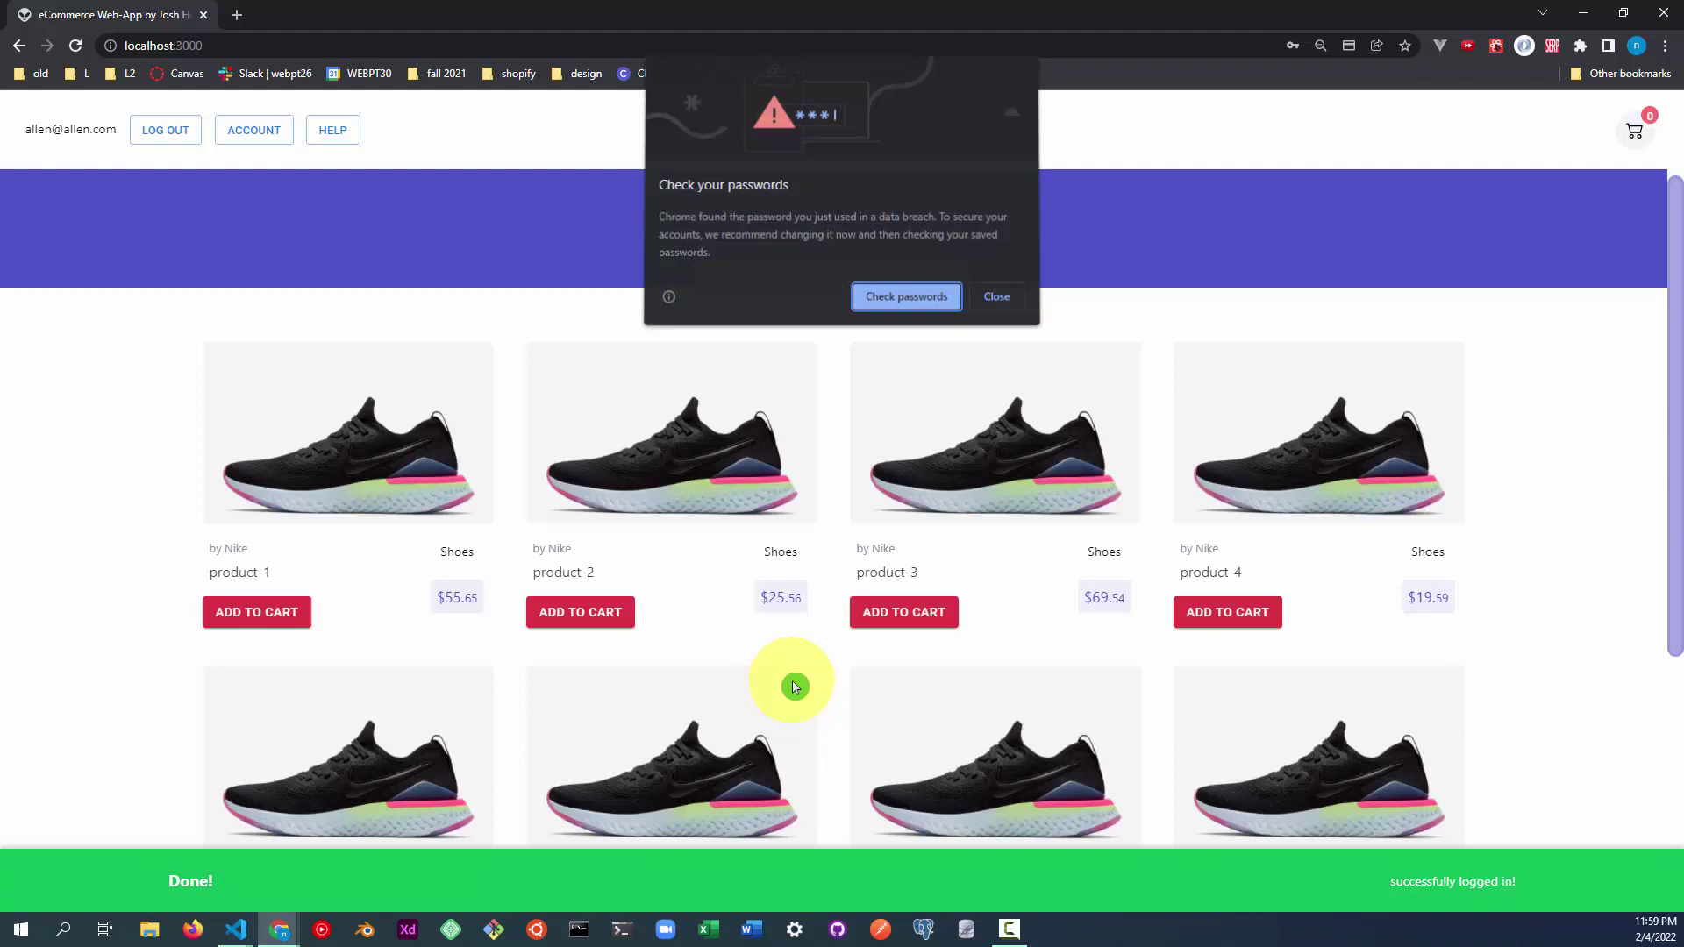
pyautogui.click(995, 294)
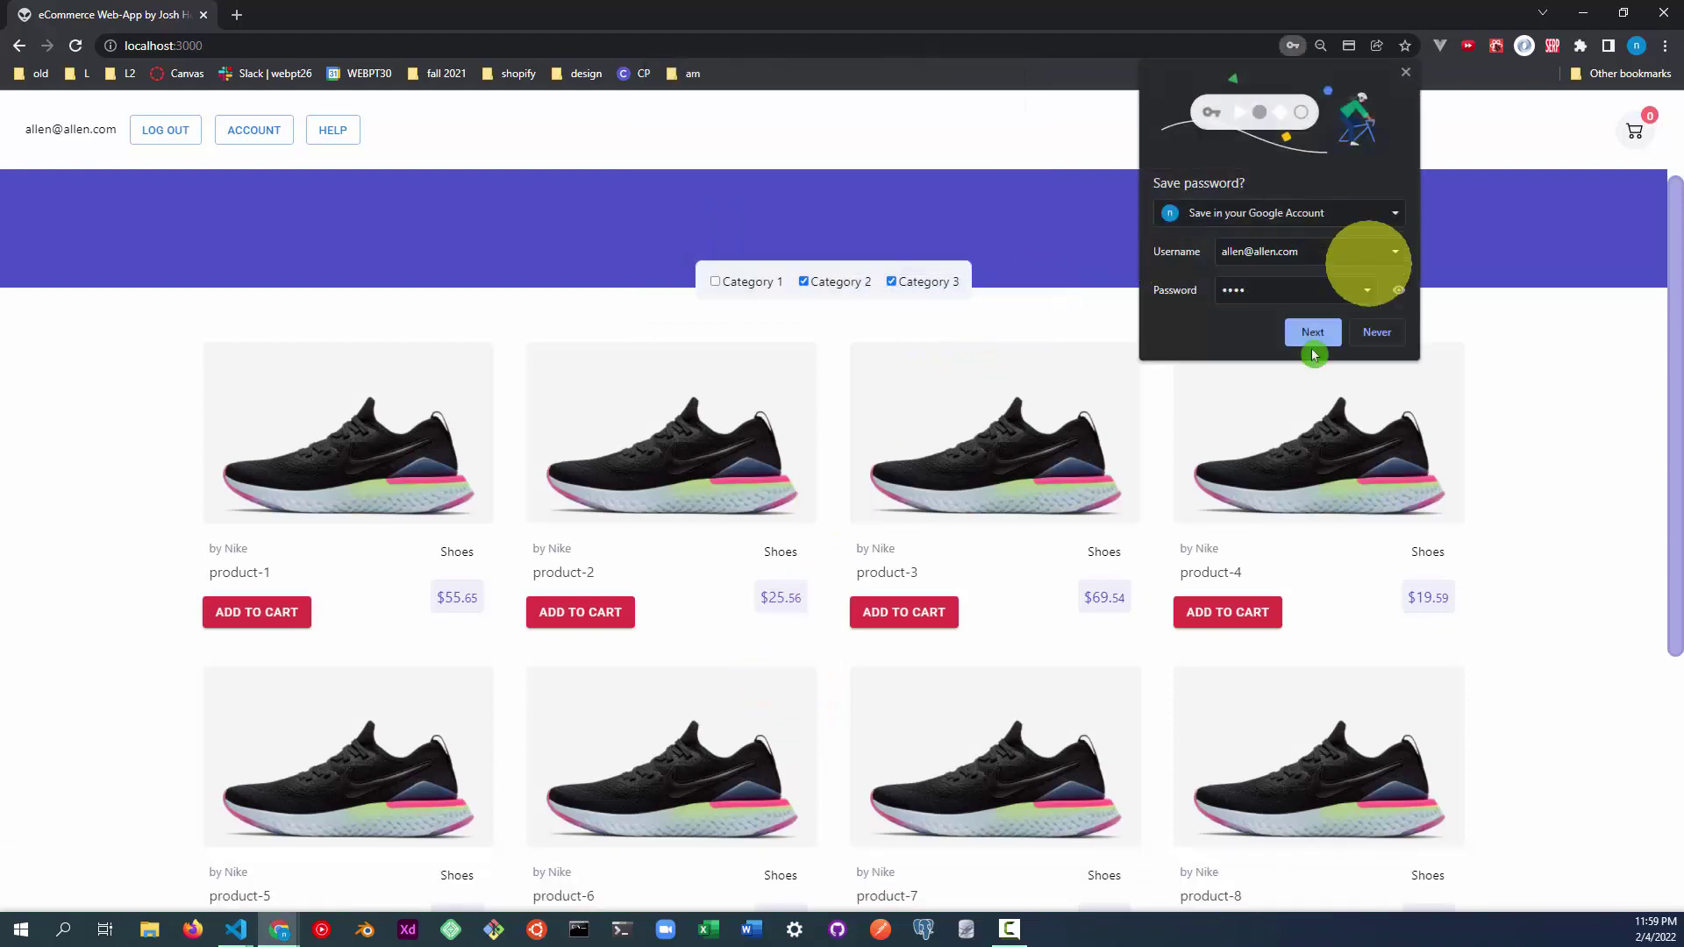
pyautogui.click(1389, 333)
pyautogui.scroll(-4, 1533, 643)
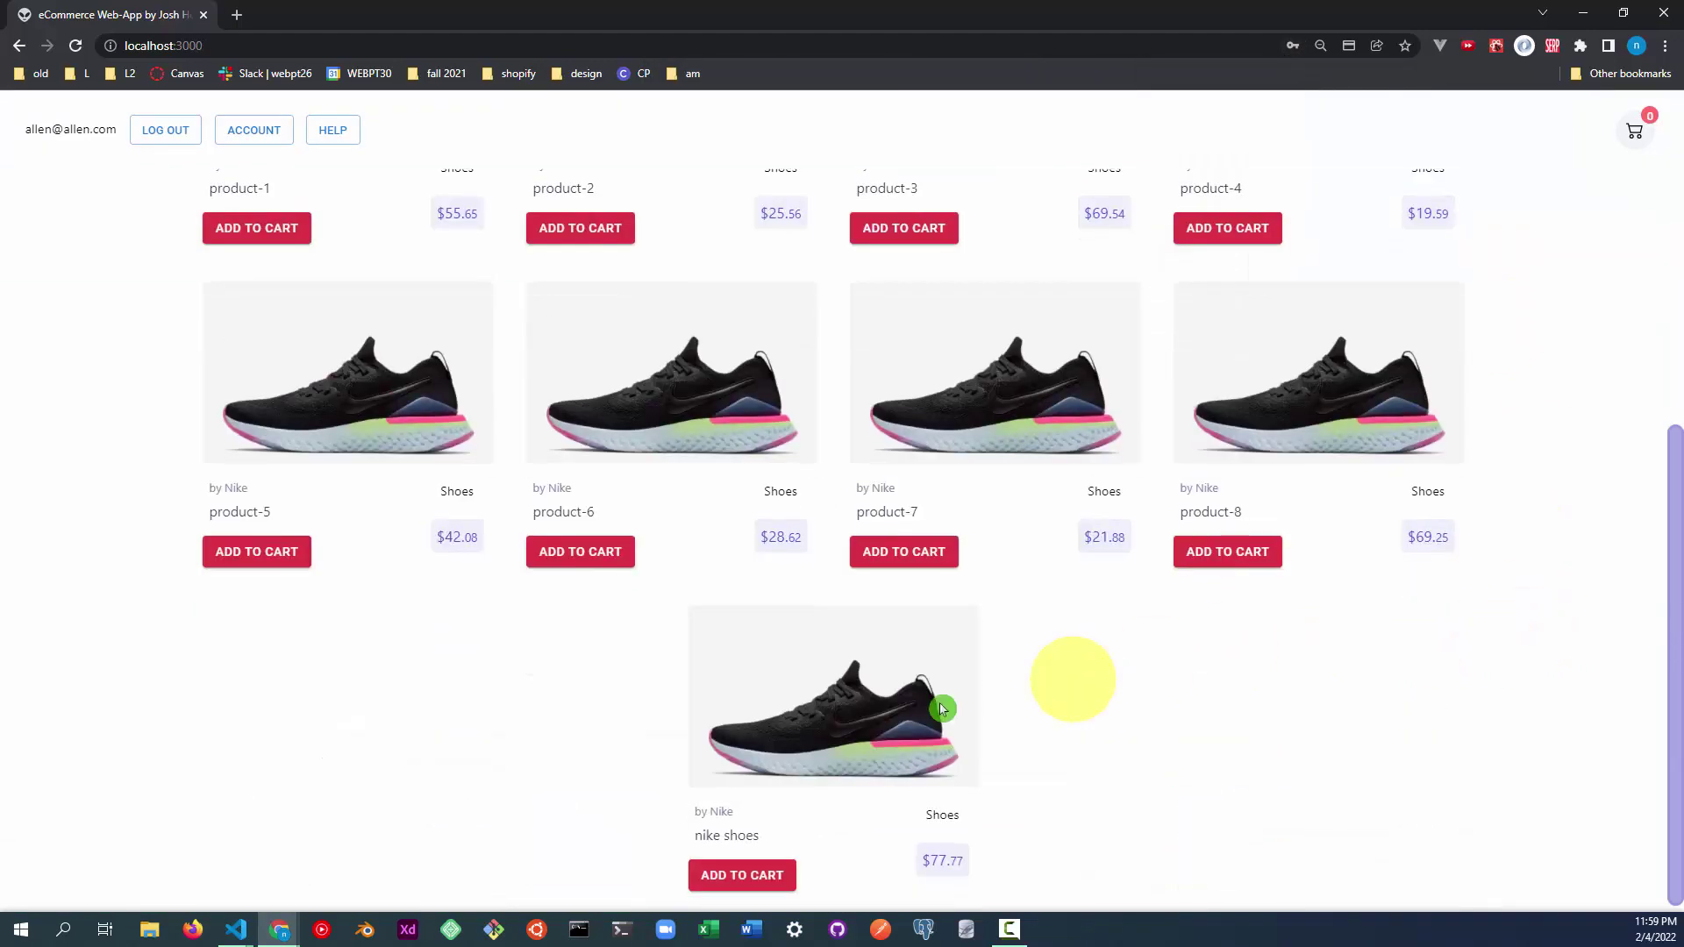
pyautogui.moveTo(696, 842); pyautogui.dragTo(763, 841)
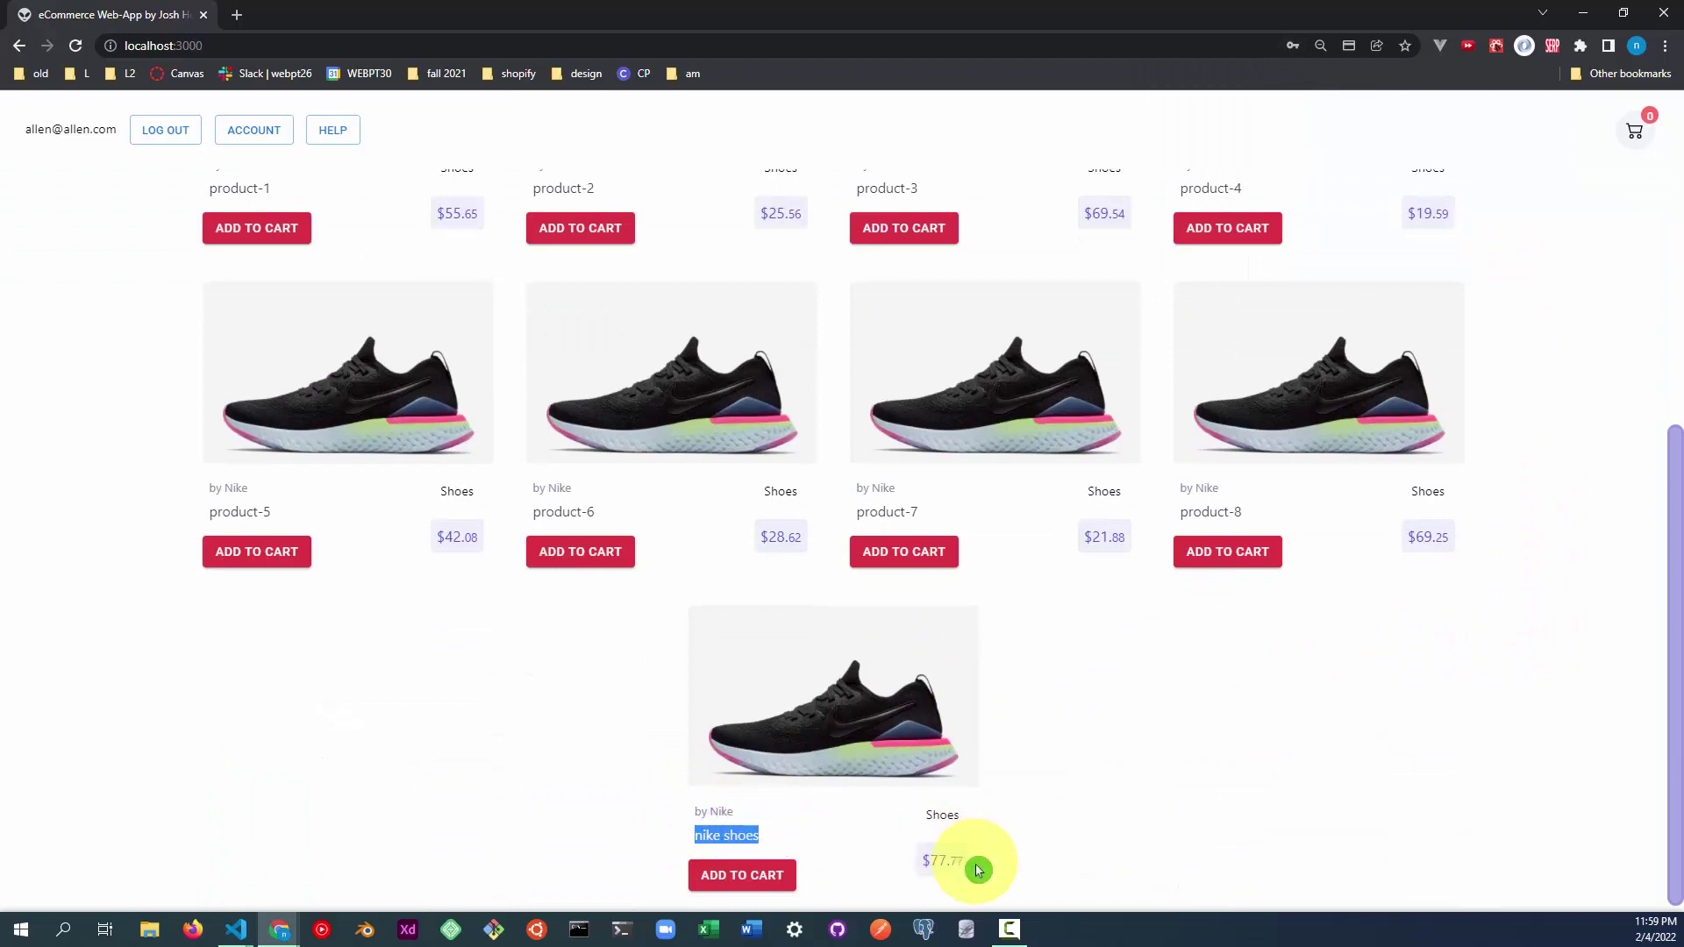
pyautogui.moveTo(978, 869); pyautogui.dragTo(912, 864)
pyautogui.click(1023, 865)
pyautogui.moveTo(691, 835); pyautogui.dragTo(789, 835)
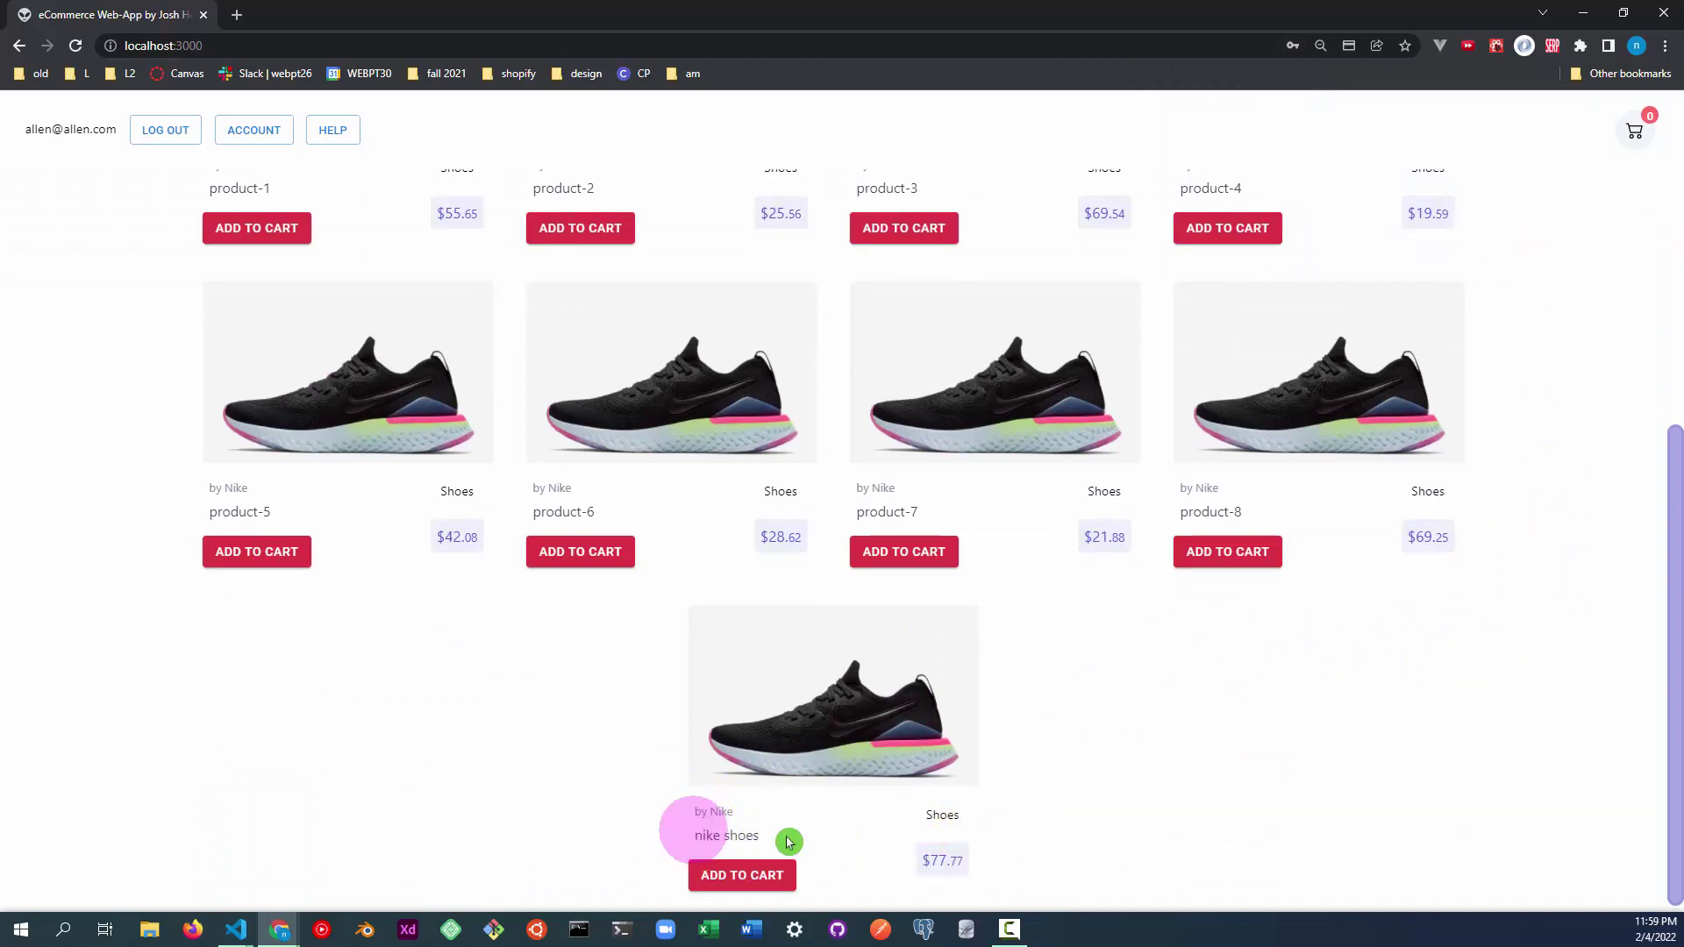
pyautogui.click(944, 860)
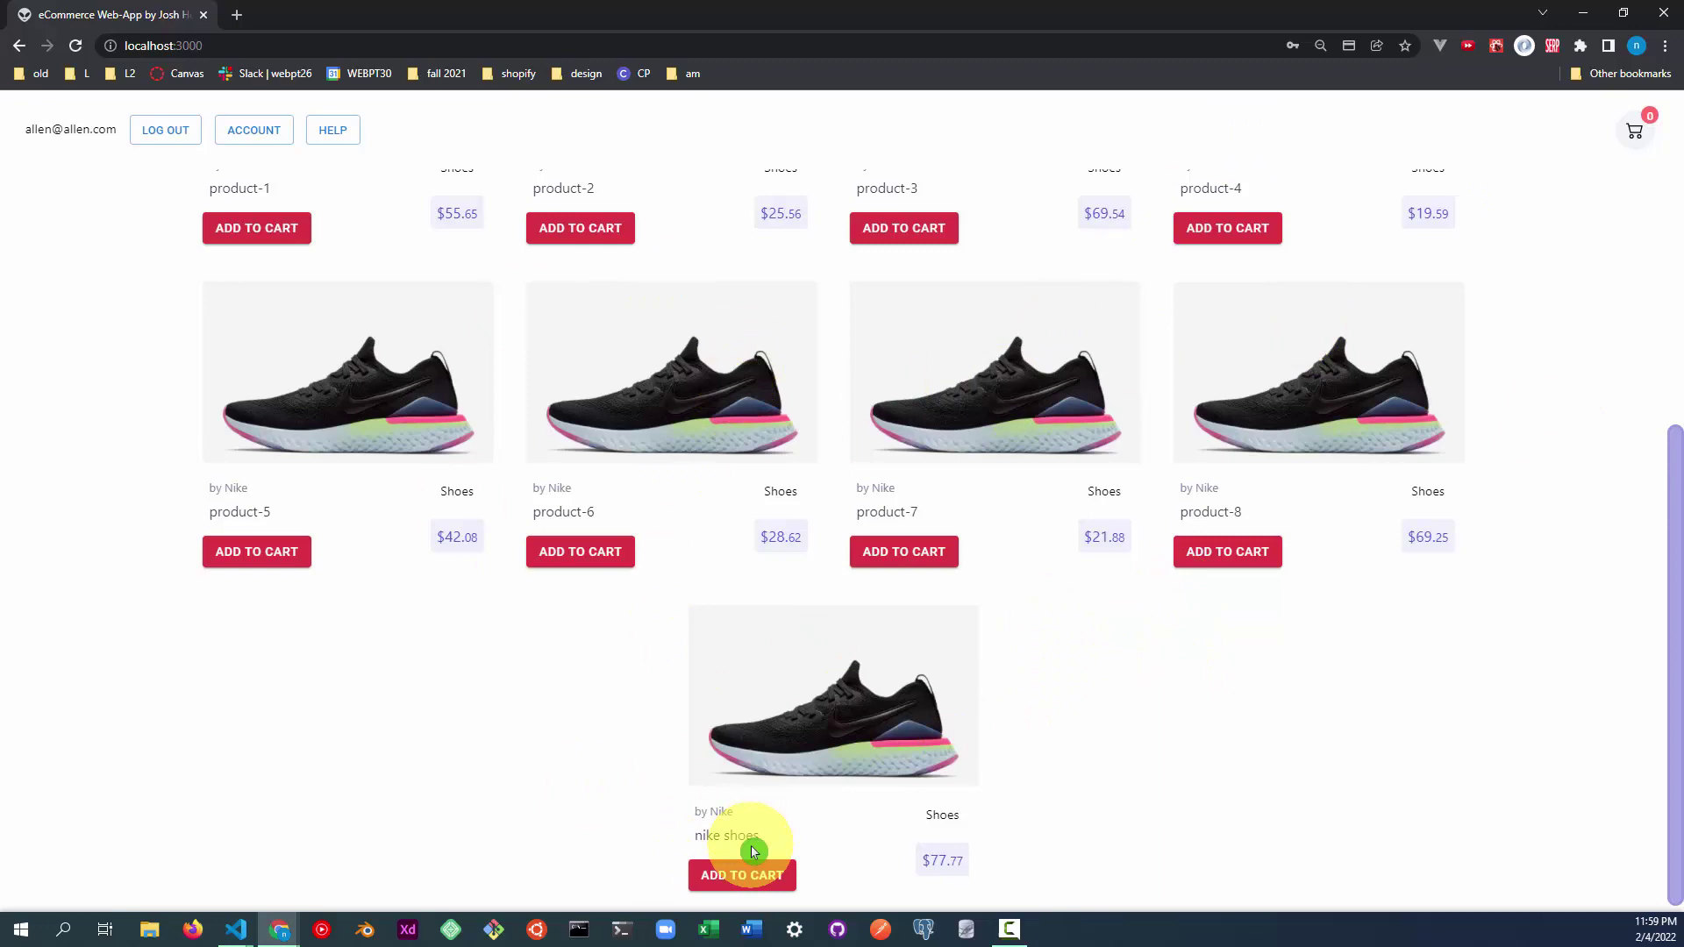
# Add two nike shoes and one product-7 to the cart, then place the order.
pyautogui.click(727, 885)
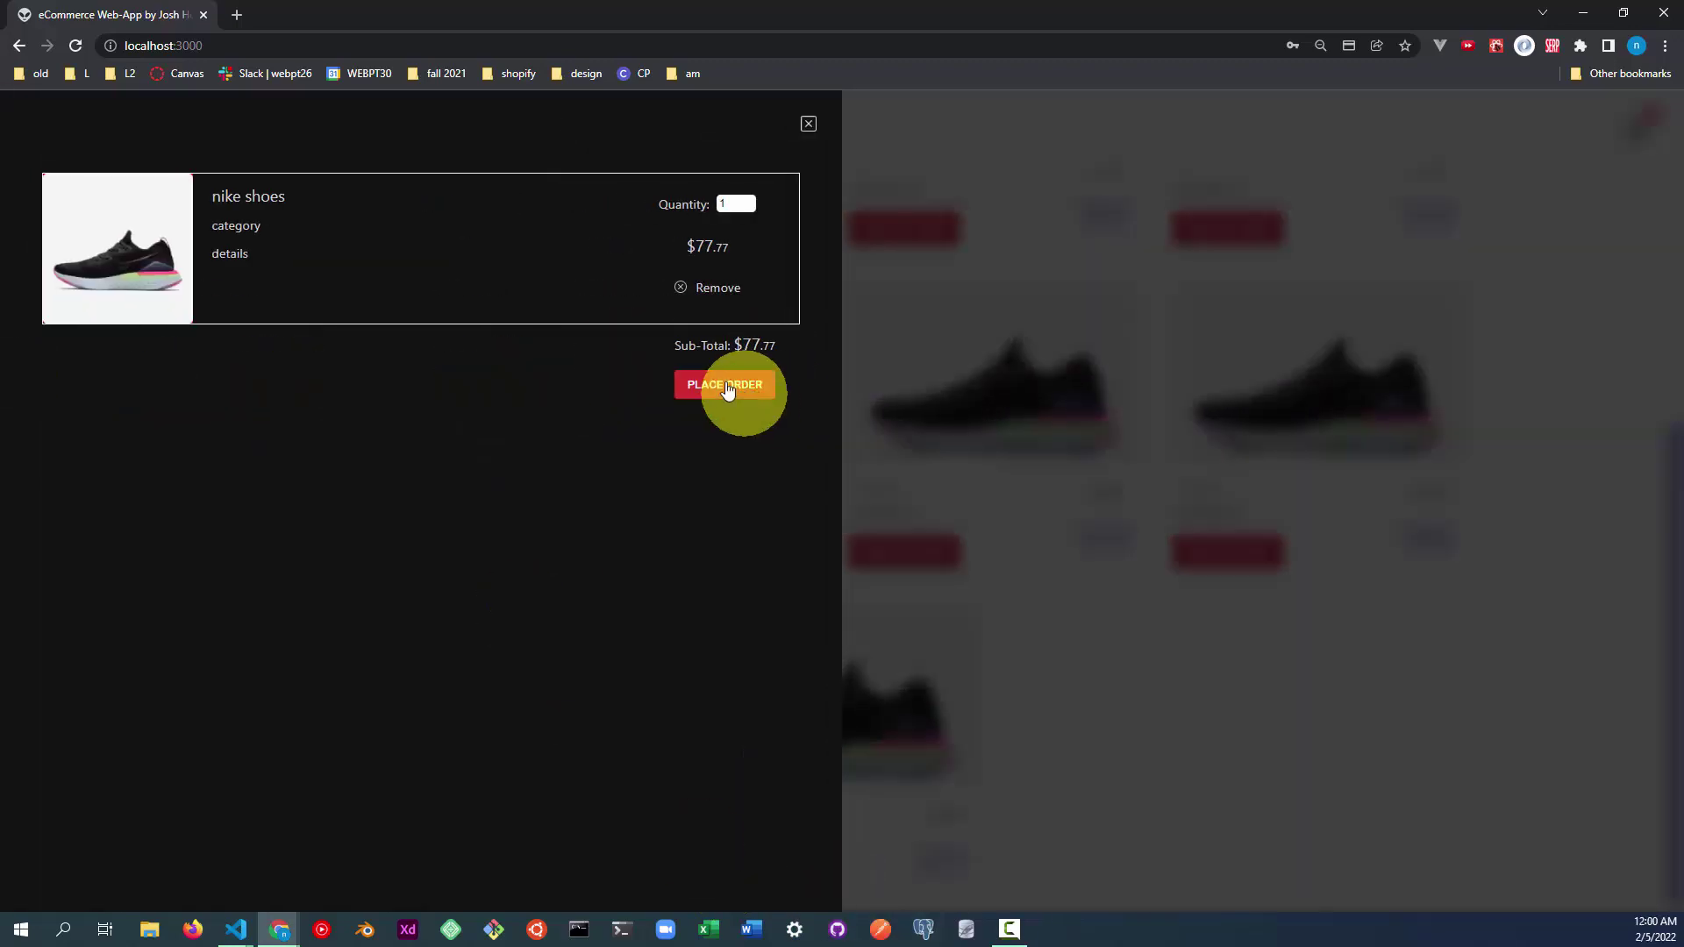
pyautogui.moveTo(232, 200); pyautogui.dragTo(339, 176)
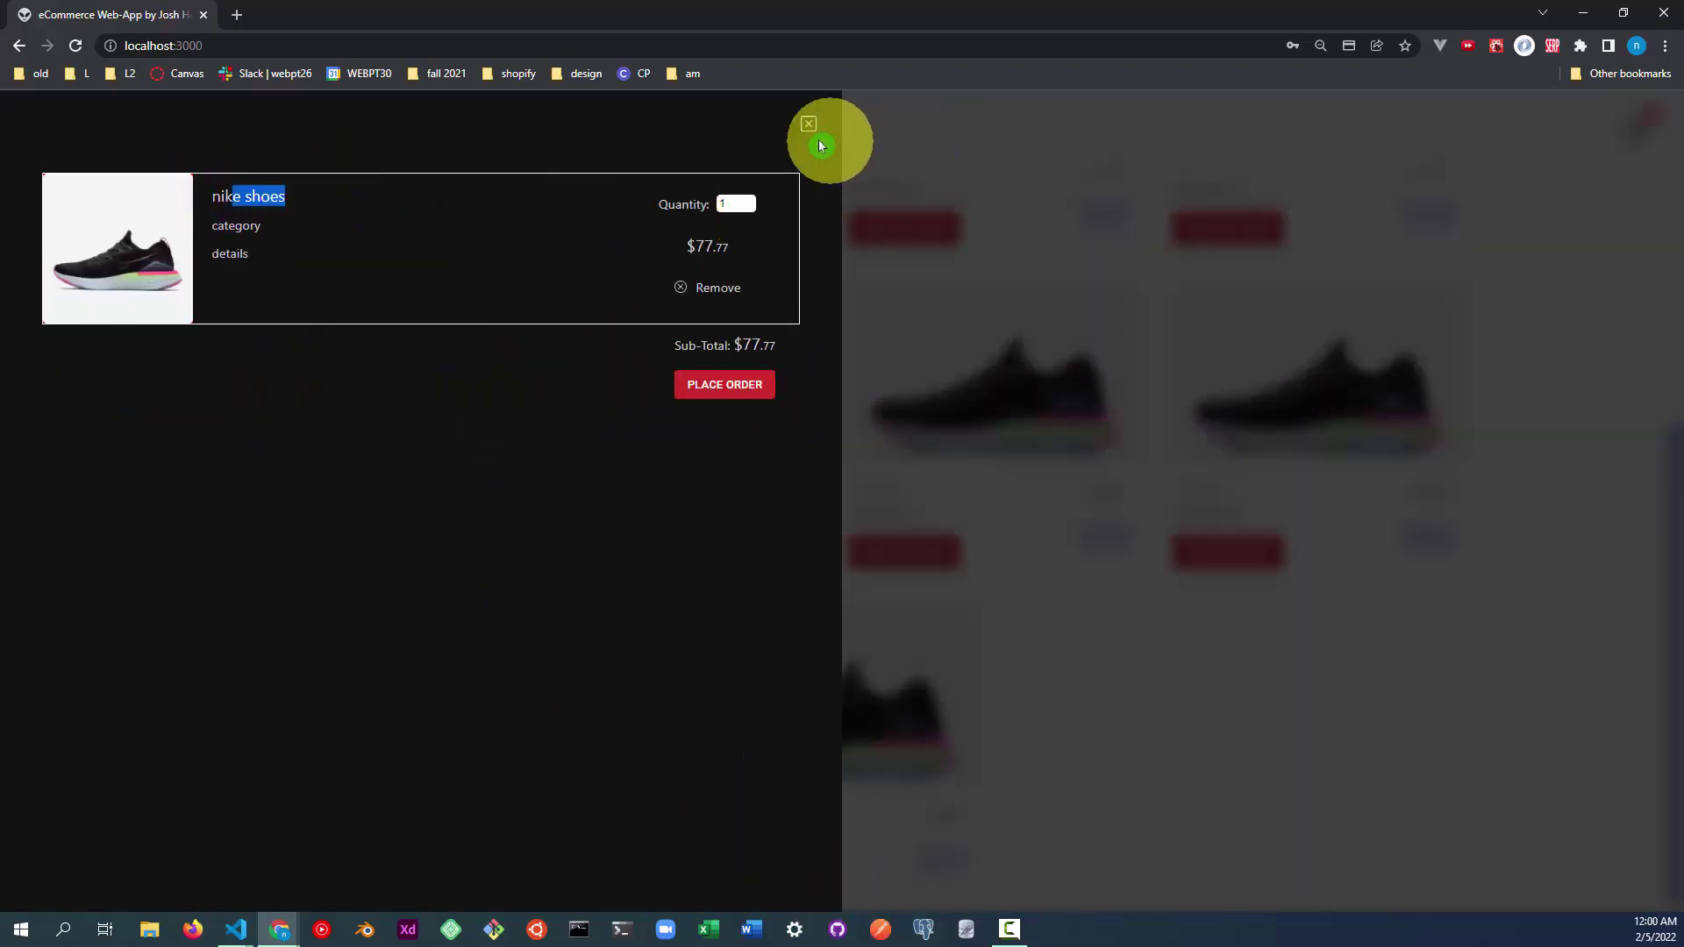
pyautogui.click(750, 201)
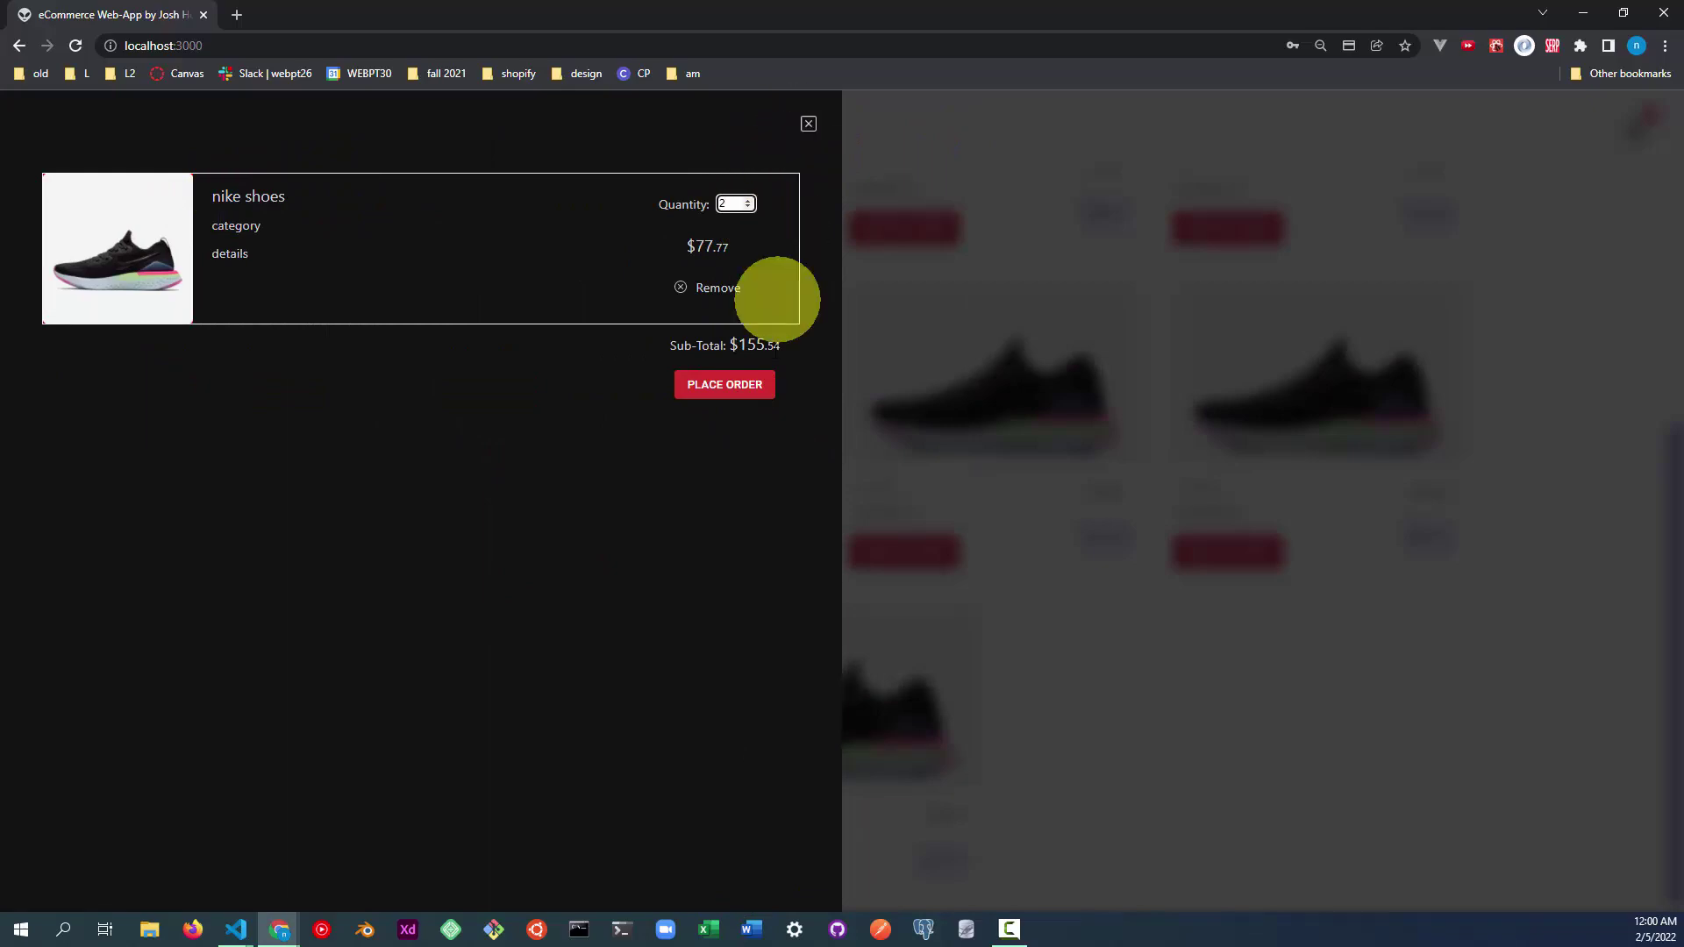
pyautogui.click(1216, 717)
pyautogui.click(902, 550)
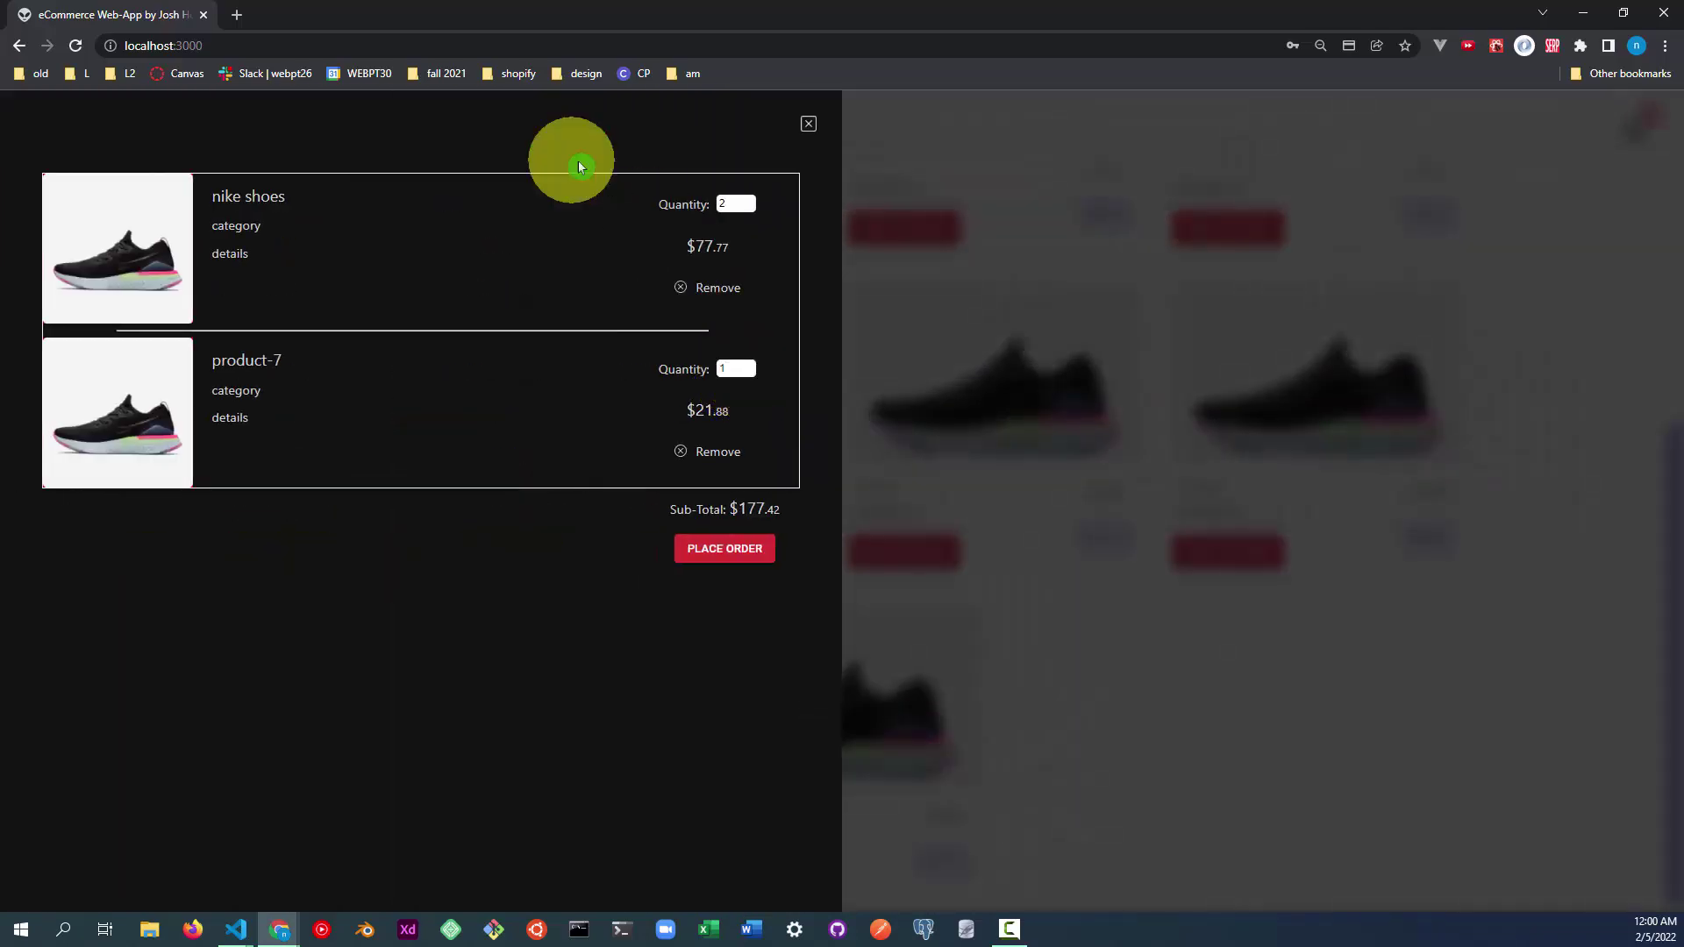
pyautogui.click(734, 553)
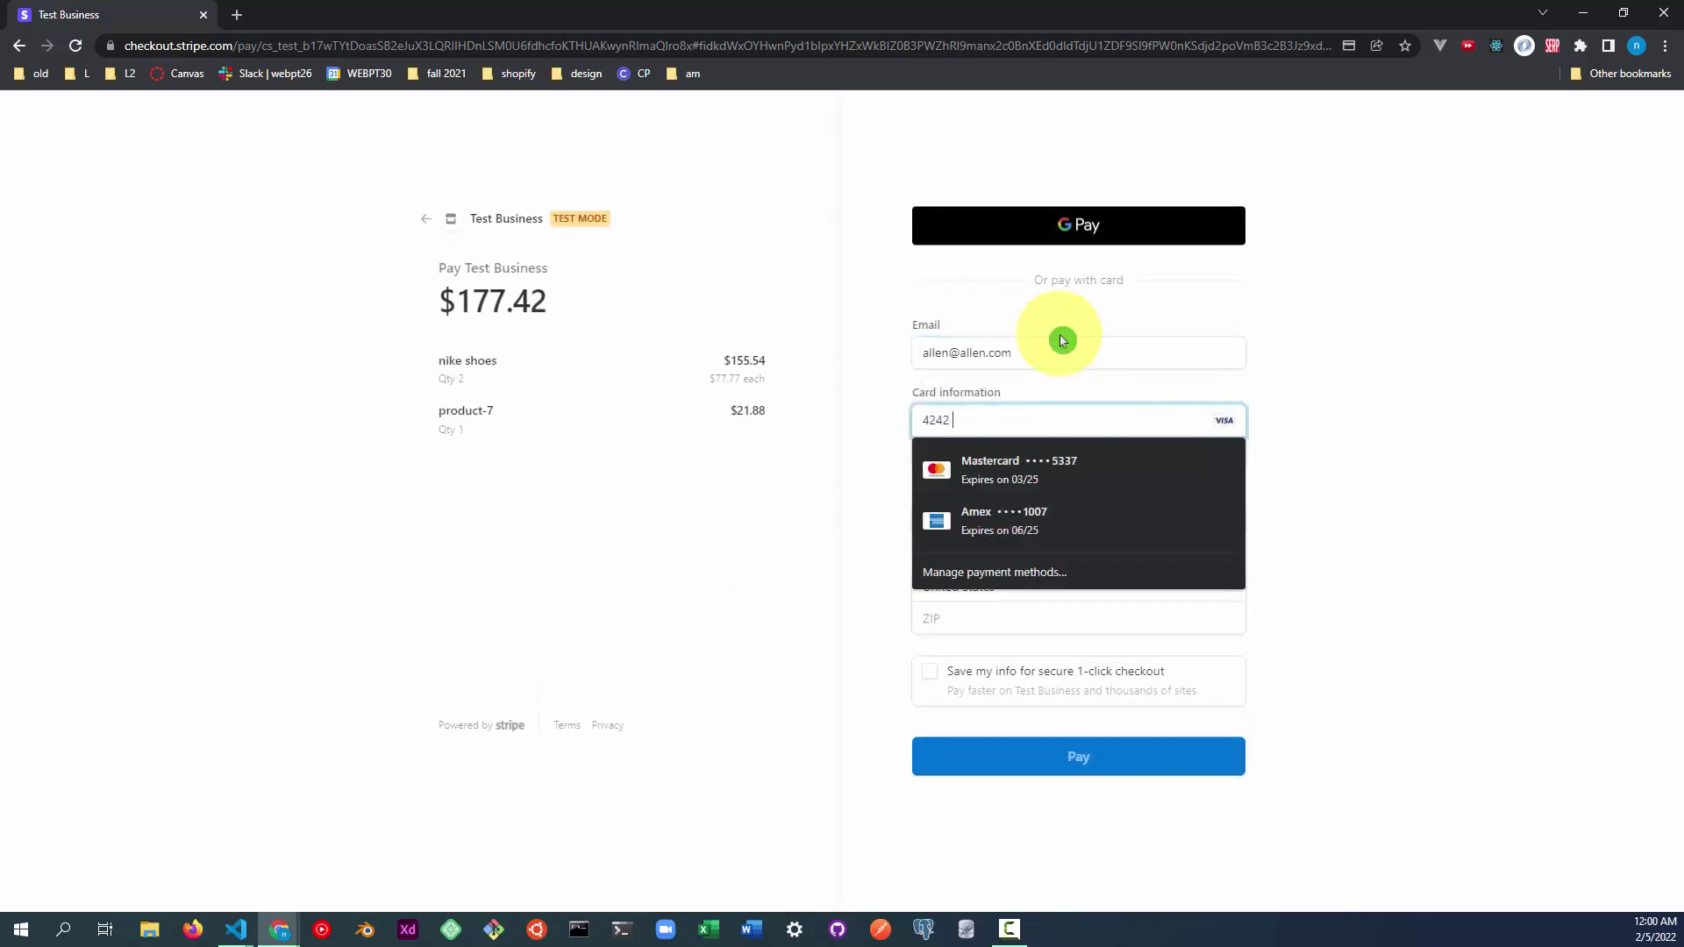
# Pay $177.42 with the Stripe test card, expiry 12/25, cardholder name and ZIP, then log out.
pyautogui.write('4242 4242 4242 12 / 25 777')
pyautogui.press('Tab')
pyautogui.write('allen X.')
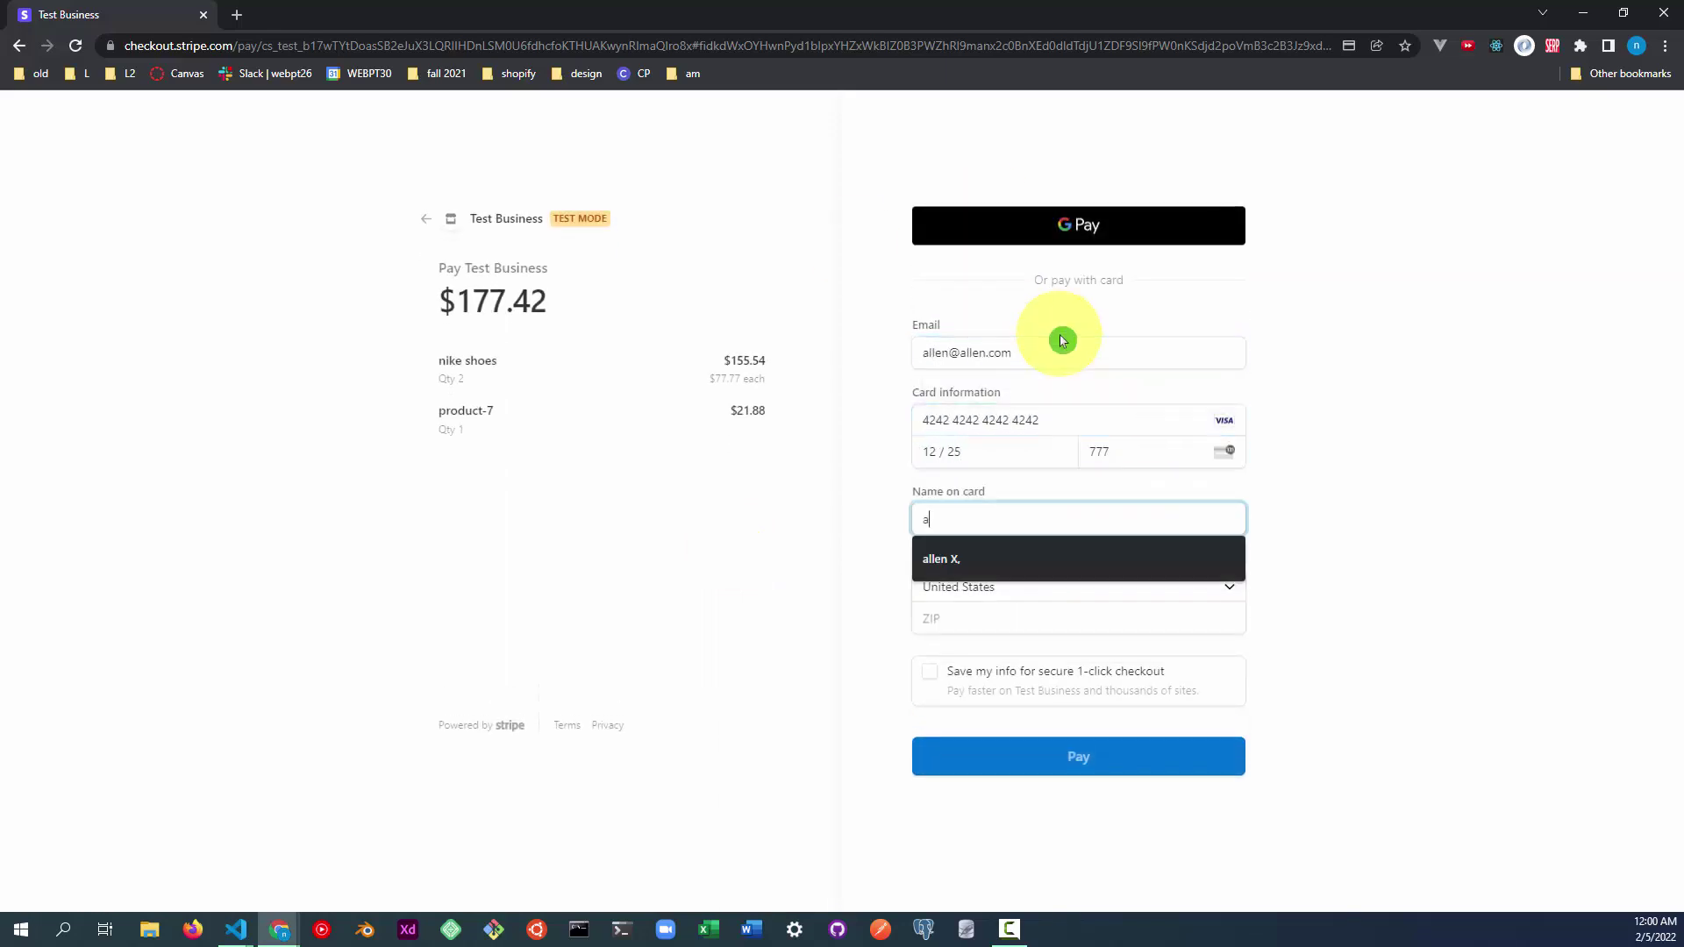
pyautogui.press('Tab')
pyautogui.press('Tab')
pyautogui.write('77777')
pyautogui.click(1114, 755)
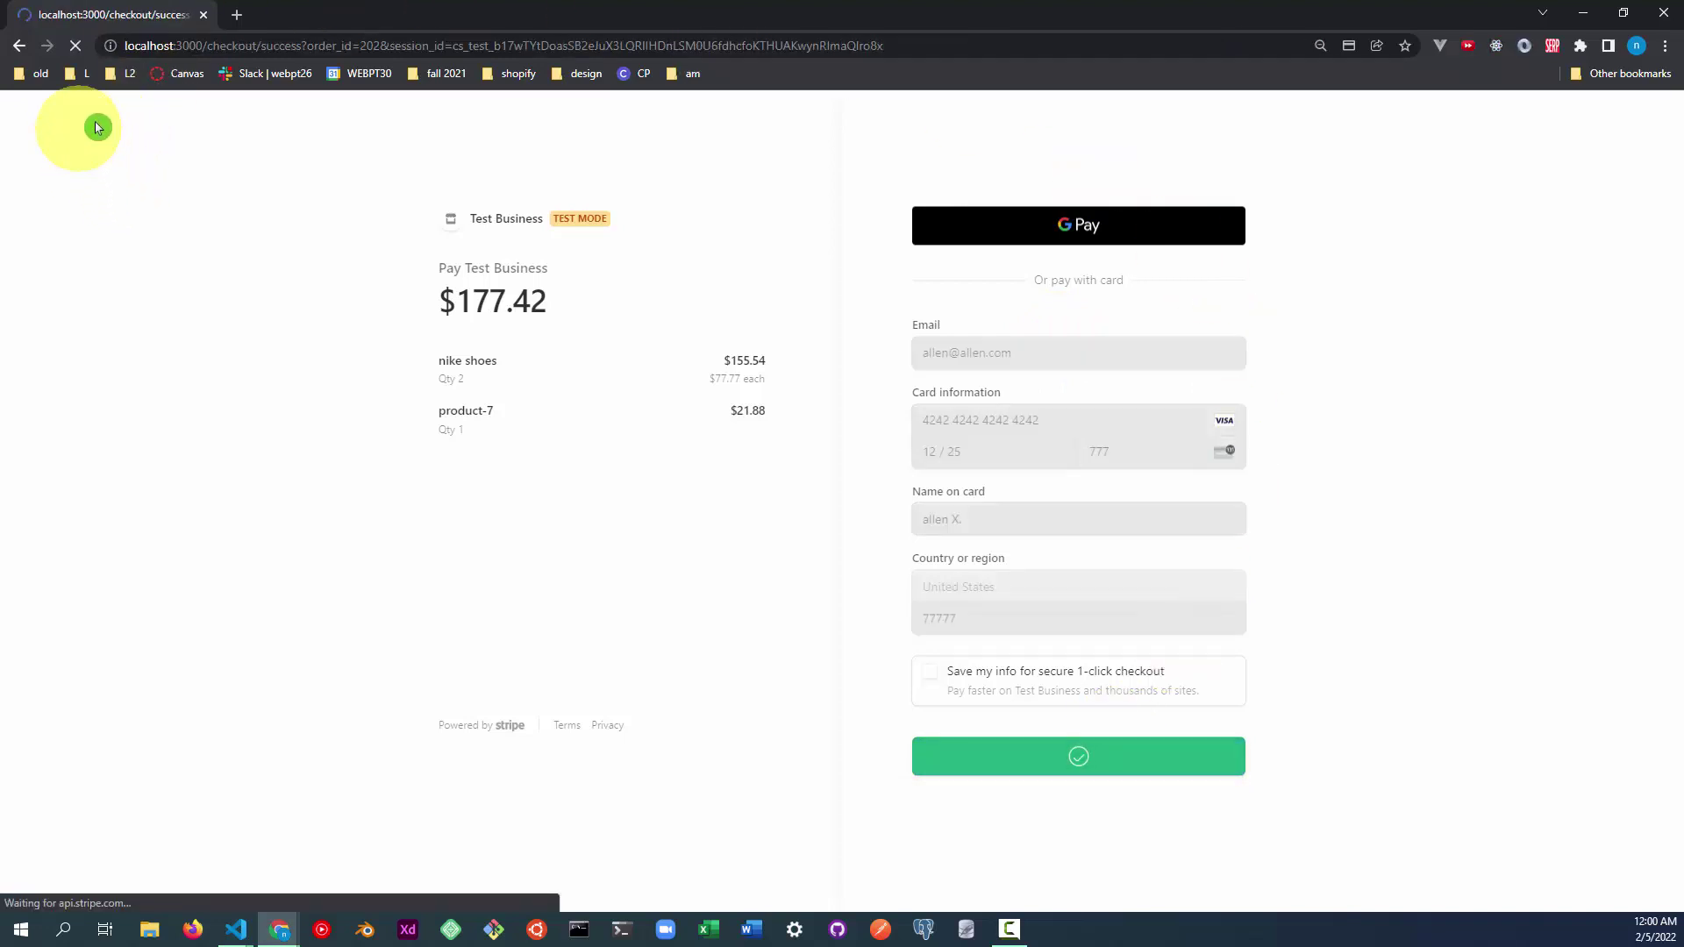
pyautogui.click(147, 129)
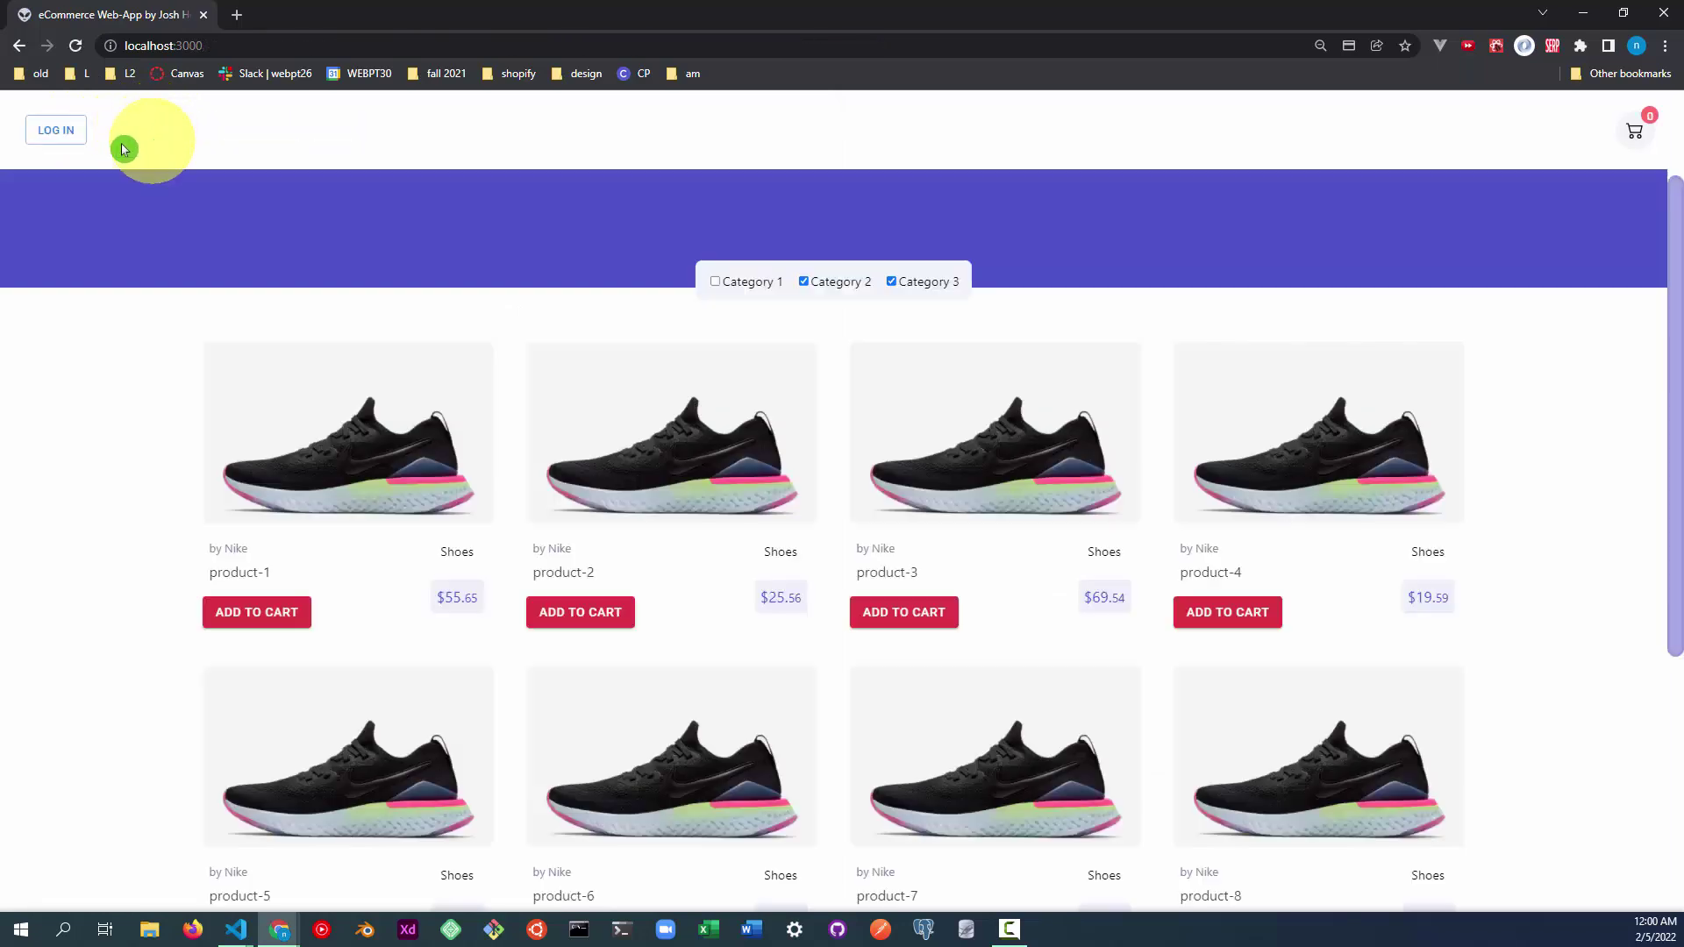
# On the login page, overwrite the autofilled credentials with the admin username and password, and submit.
pyautogui.click(56, 131)
pyautogui.click(594, 330)
pyautogui.hotkey('ctrl', 'a')
pyautogui.write('ad')
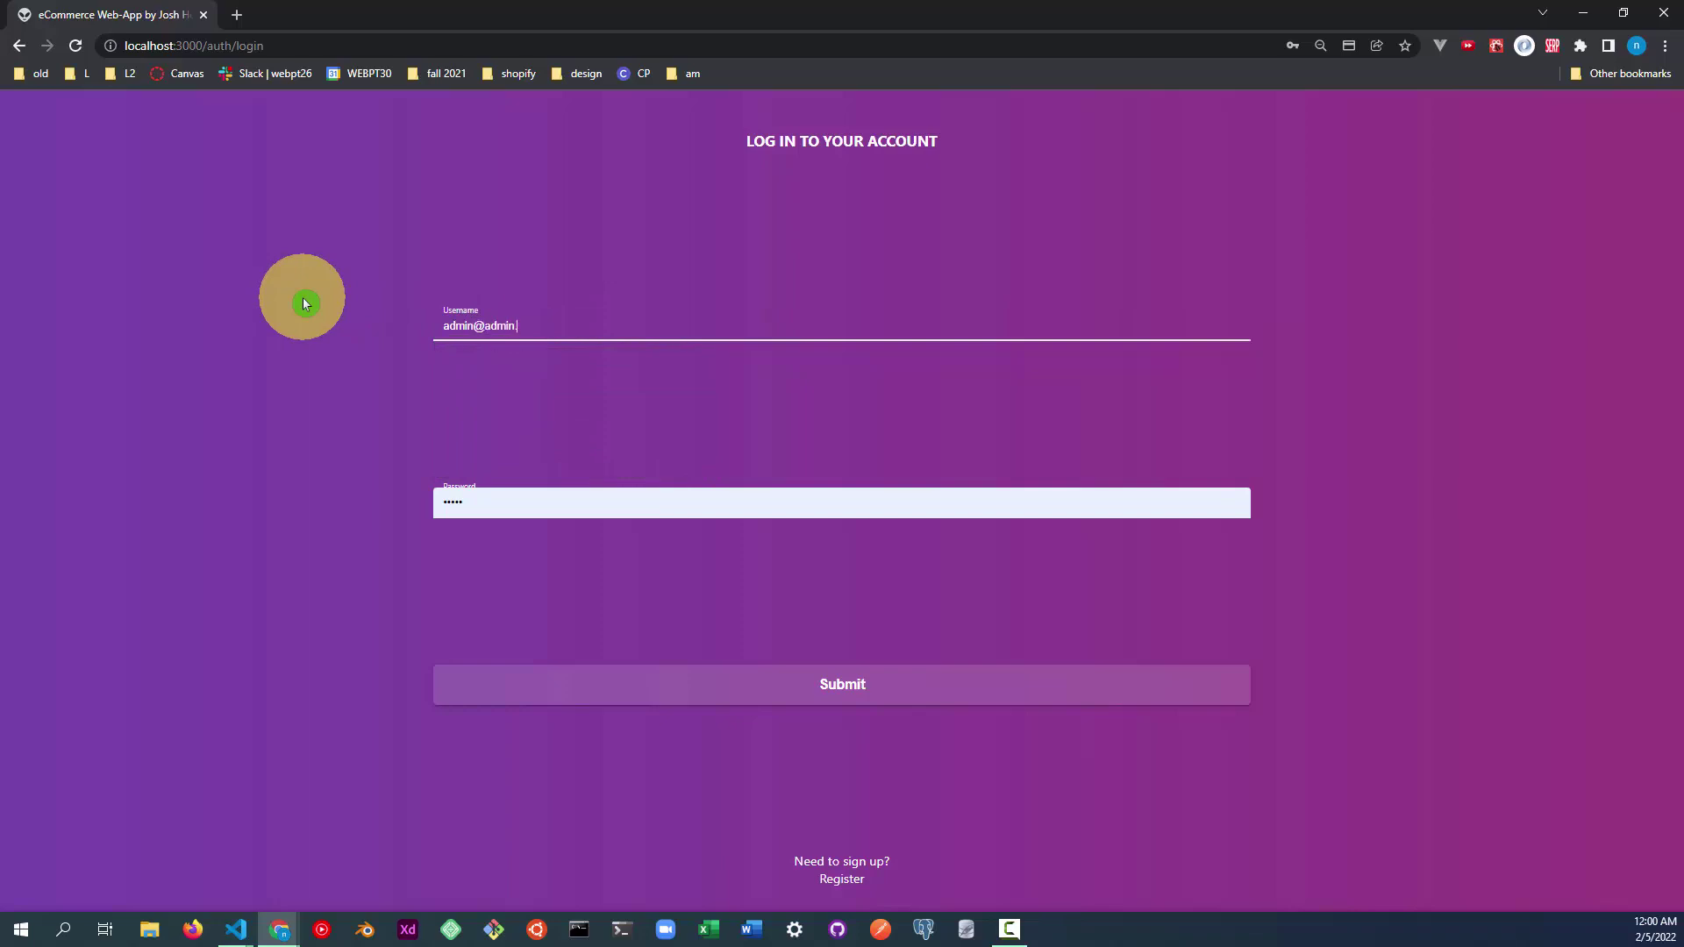
pyautogui.click(489, 509)
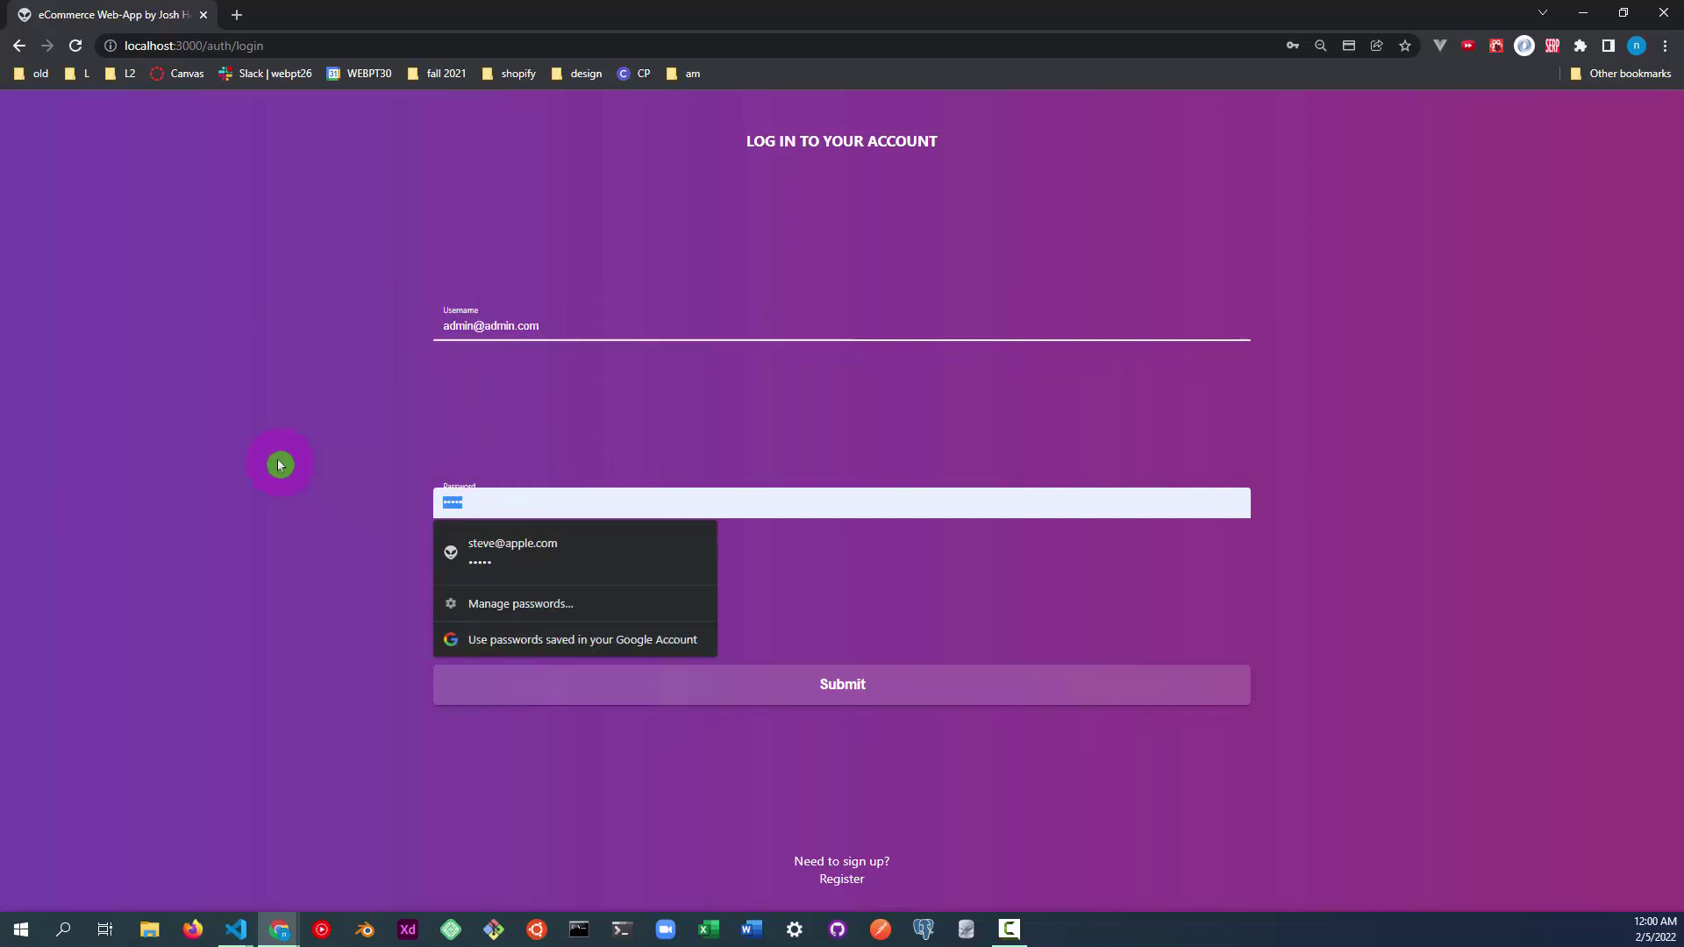
pyautogui.hotkey('ctrl', 'a')
pyautogui.write('admin')
pyautogui.click(755, 693)
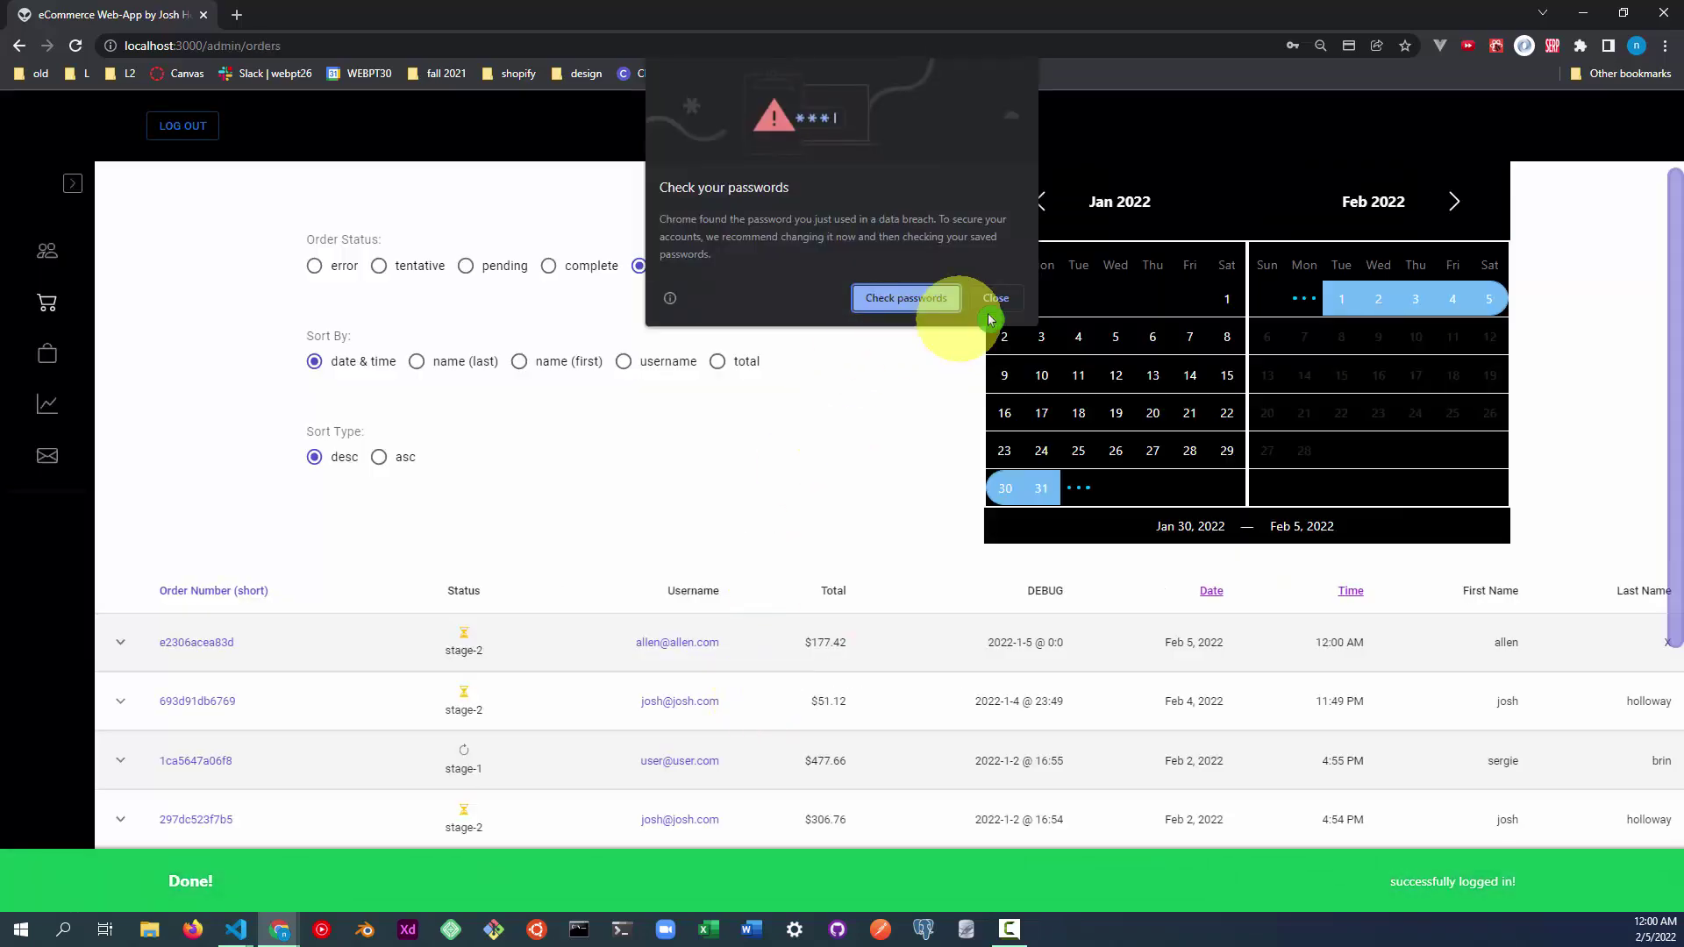
# Close the password warnings and expand the newest $177.42 order to show nike shoes quantity 2.
pyautogui.click(994, 298)
pyautogui.click(1376, 333)
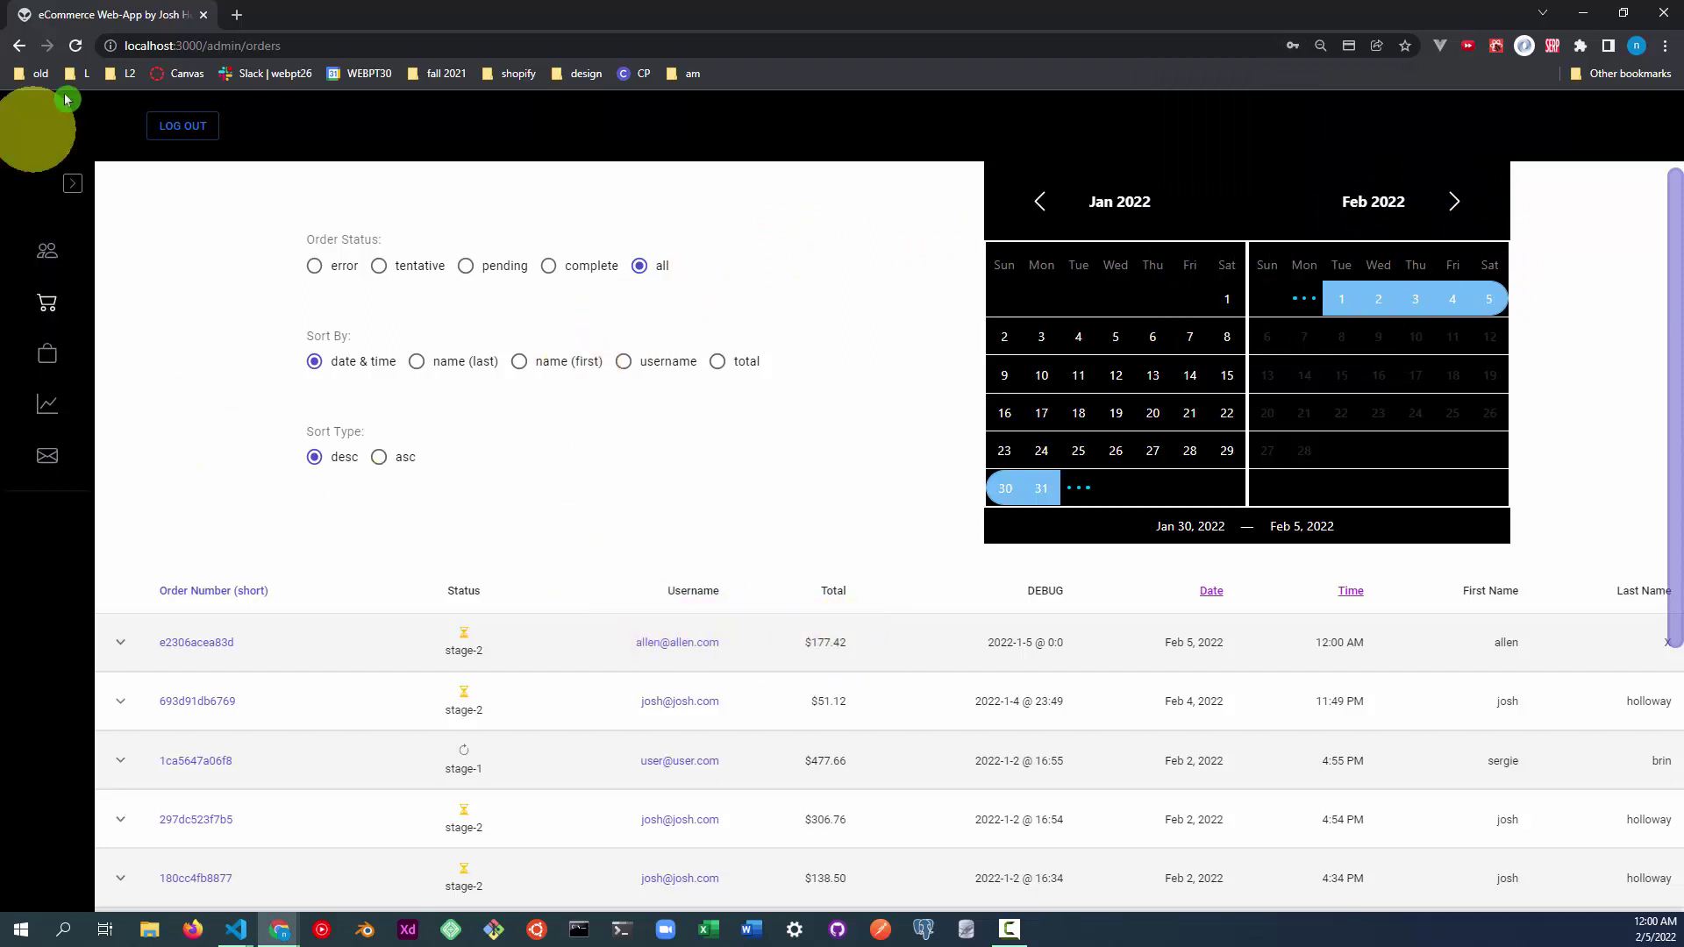
pyautogui.click(302, 44)
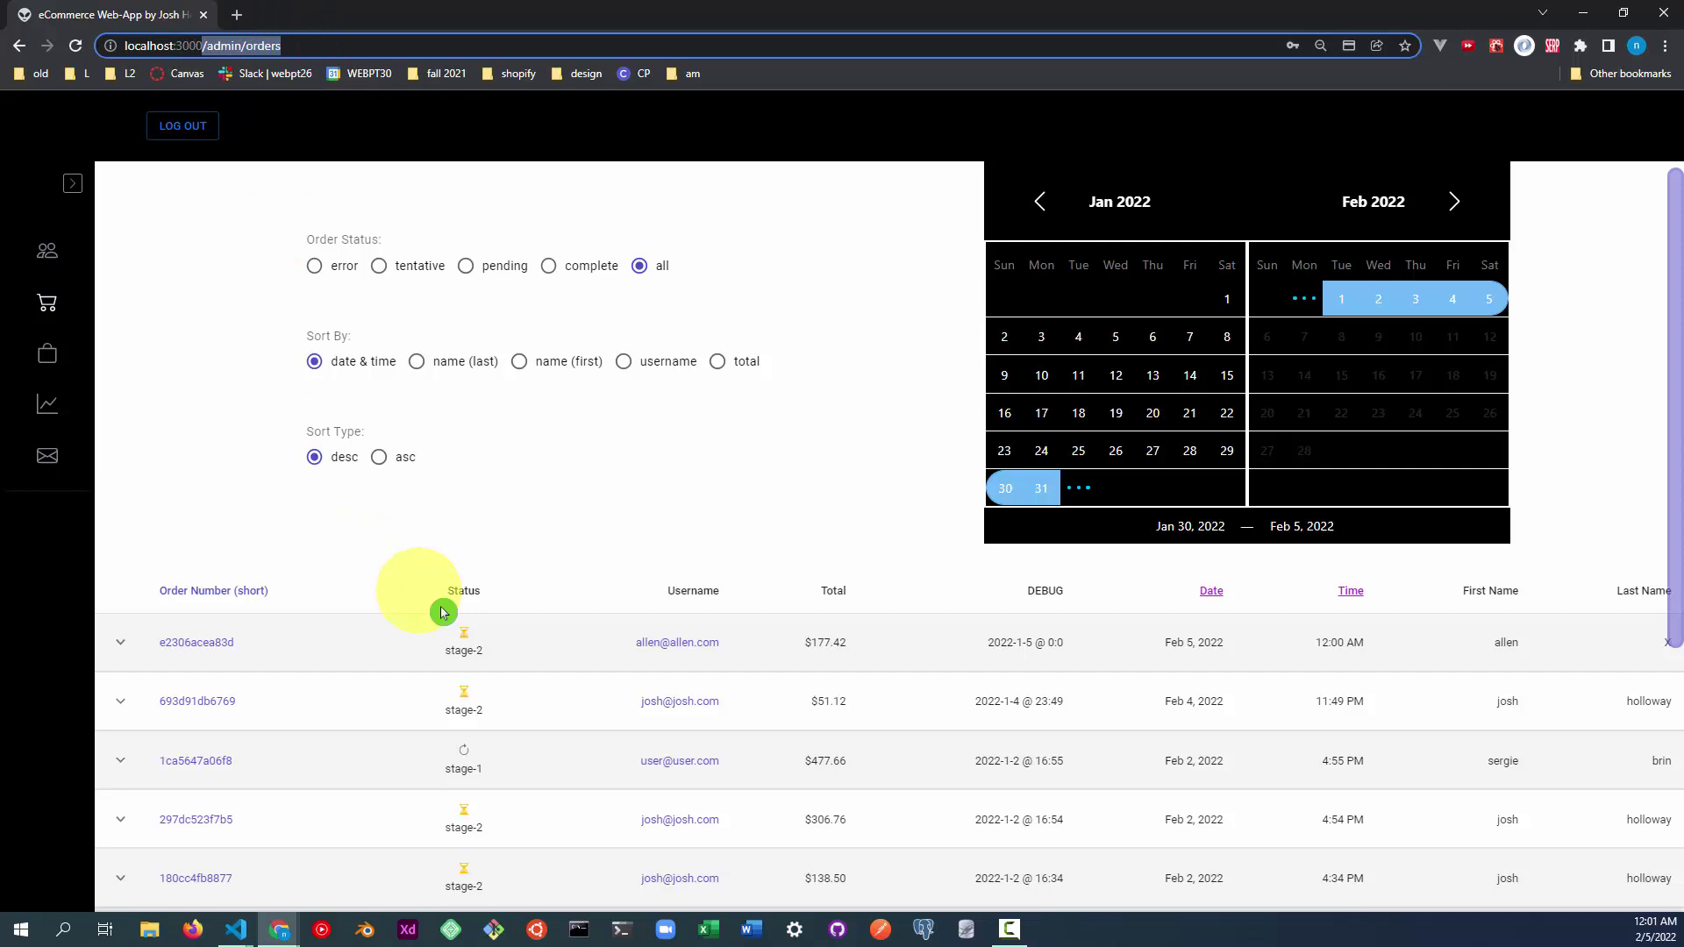
pyautogui.scroll(-2, 677, 651)
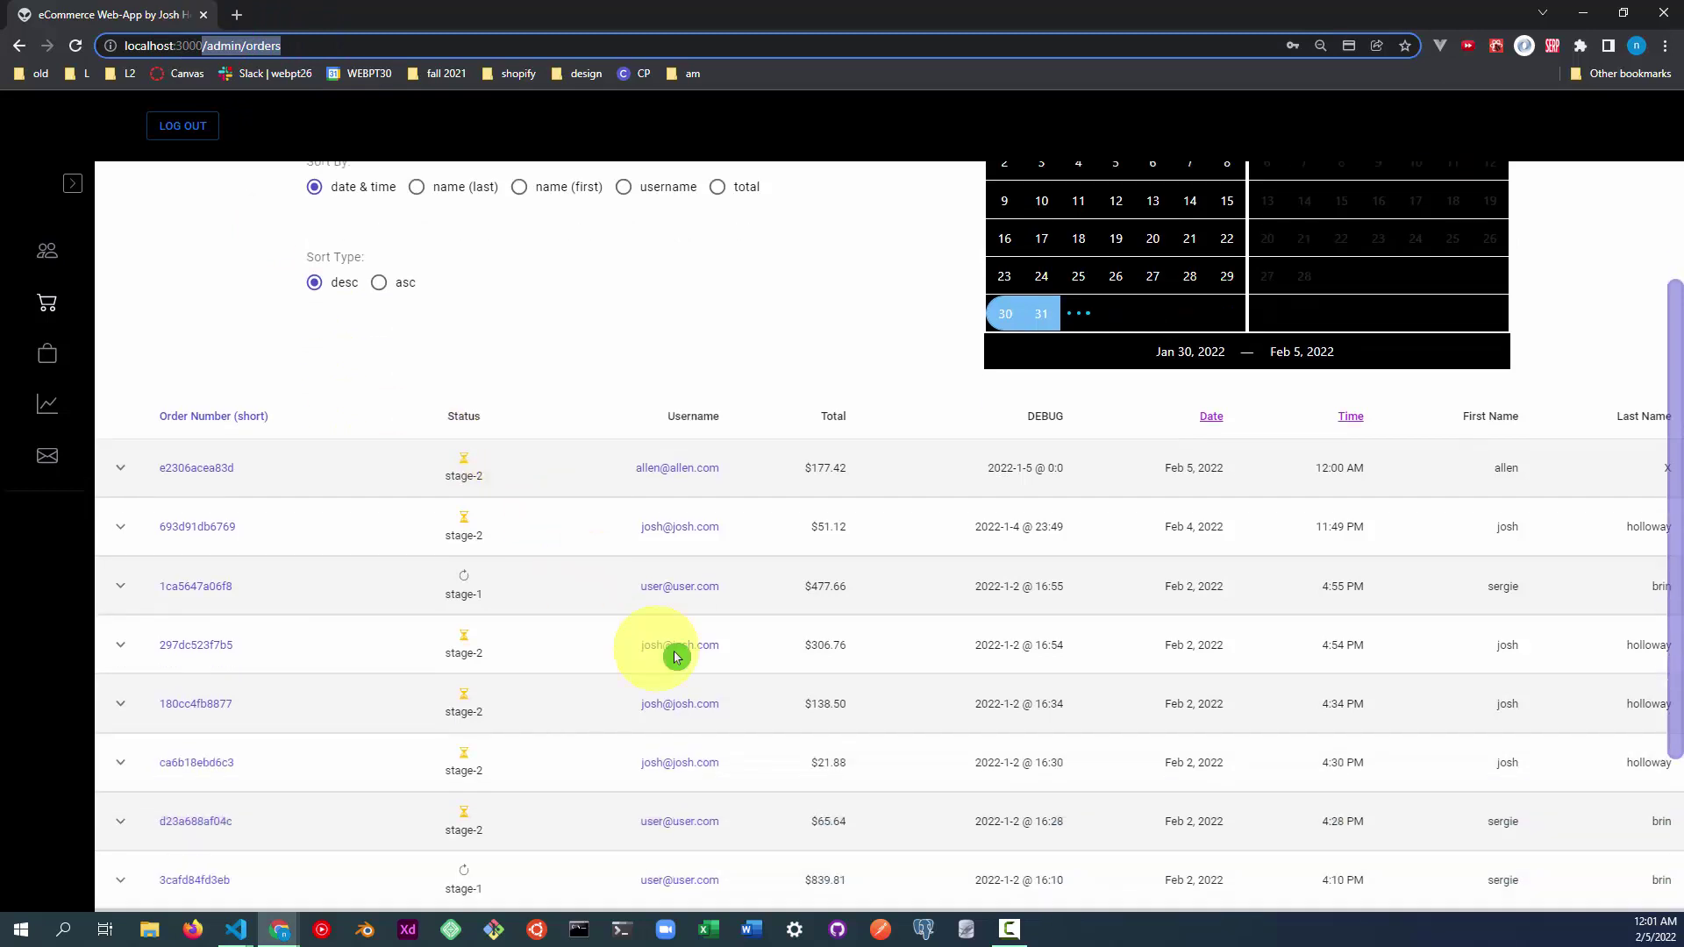
pyautogui.click(118, 469)
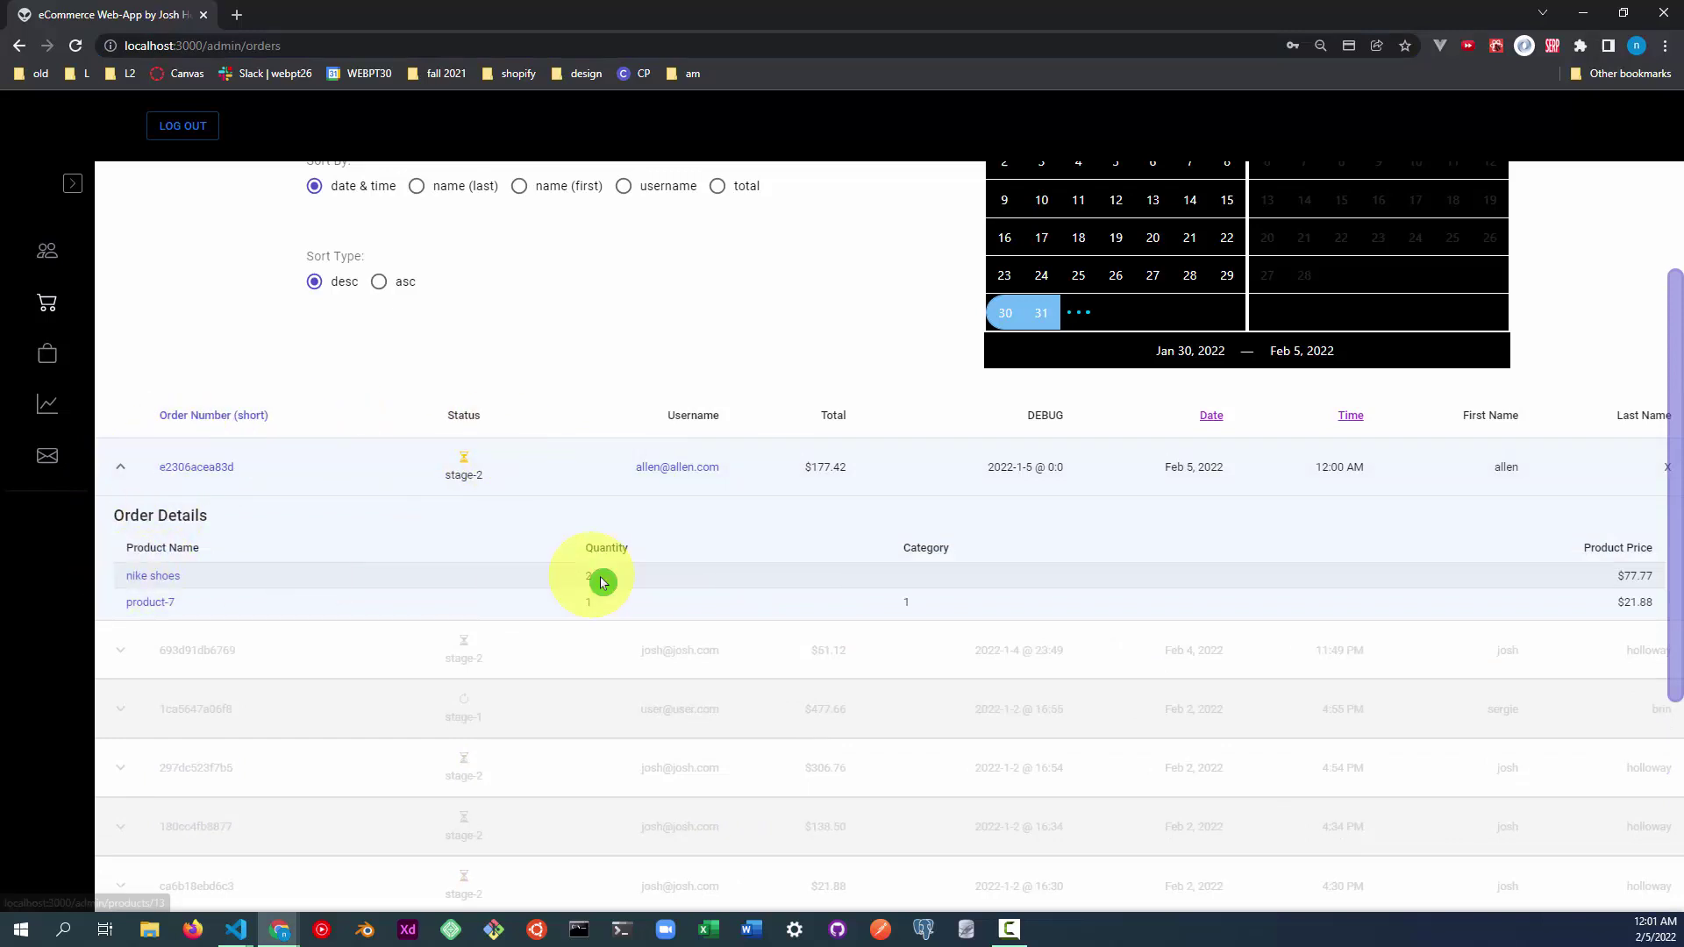
pyautogui.moveTo(603, 583); pyautogui.dragTo(520, 580)
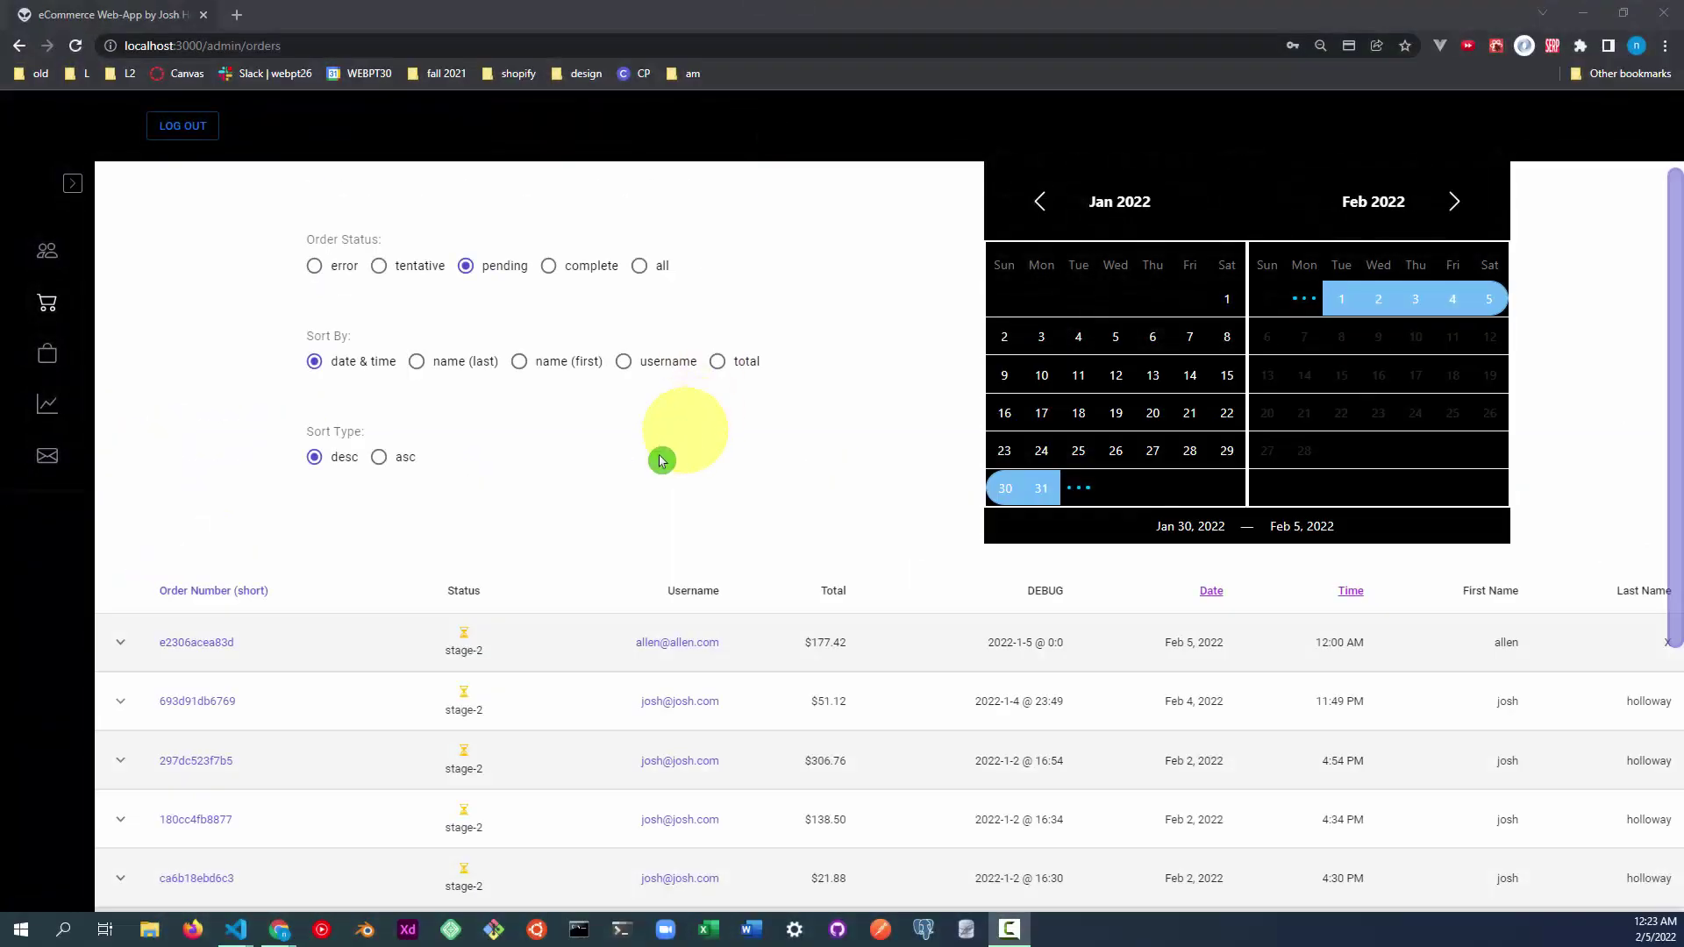
# Show orders of every status, then inspect the newest order's details and its $177.42 total.
pyautogui.click(638, 274)
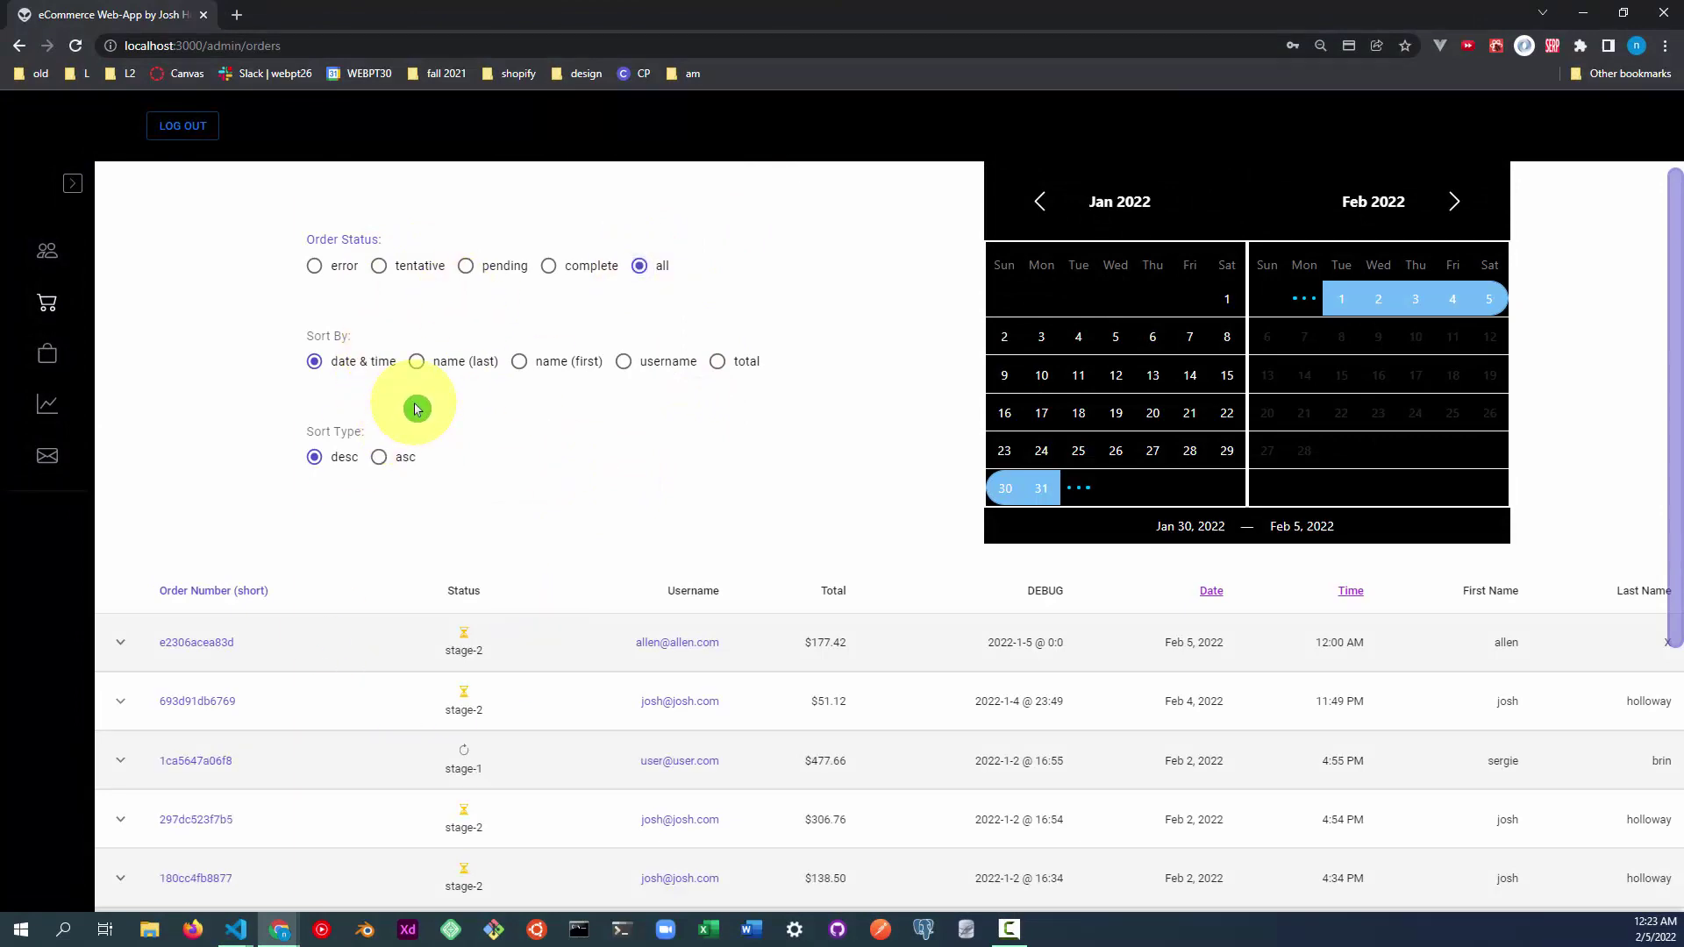
pyautogui.scroll(-3, 417, 409)
pyautogui.scroll(3, 439, 456)
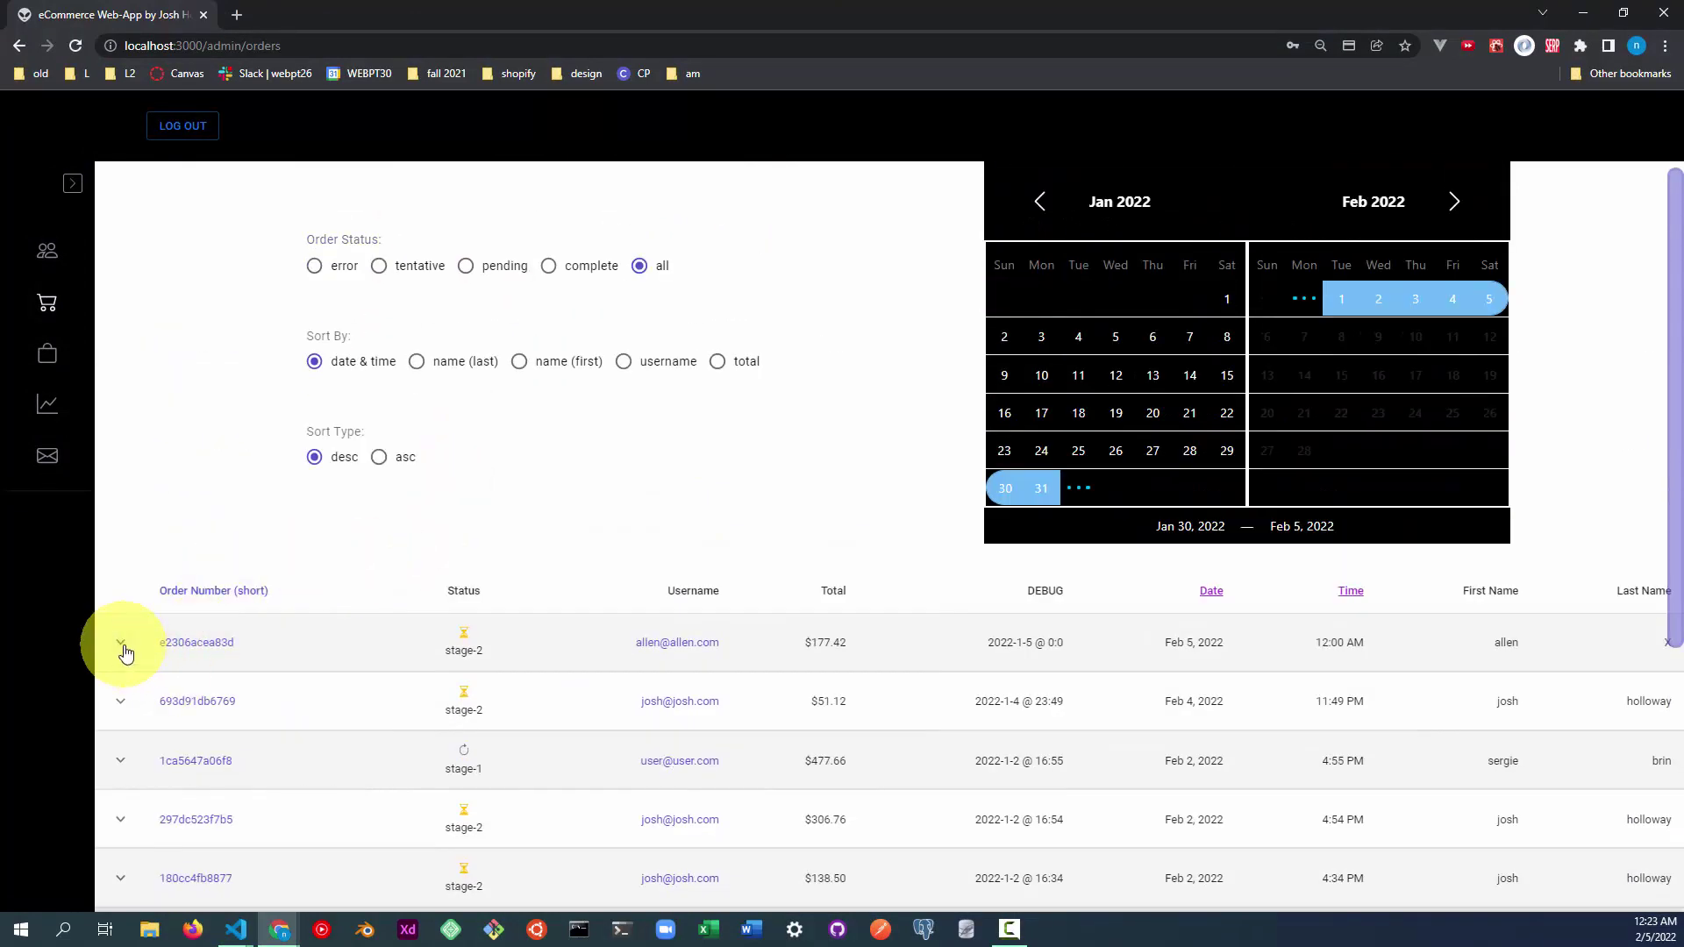
pyautogui.click(121, 645)
pyautogui.scroll(-3, 703, 661)
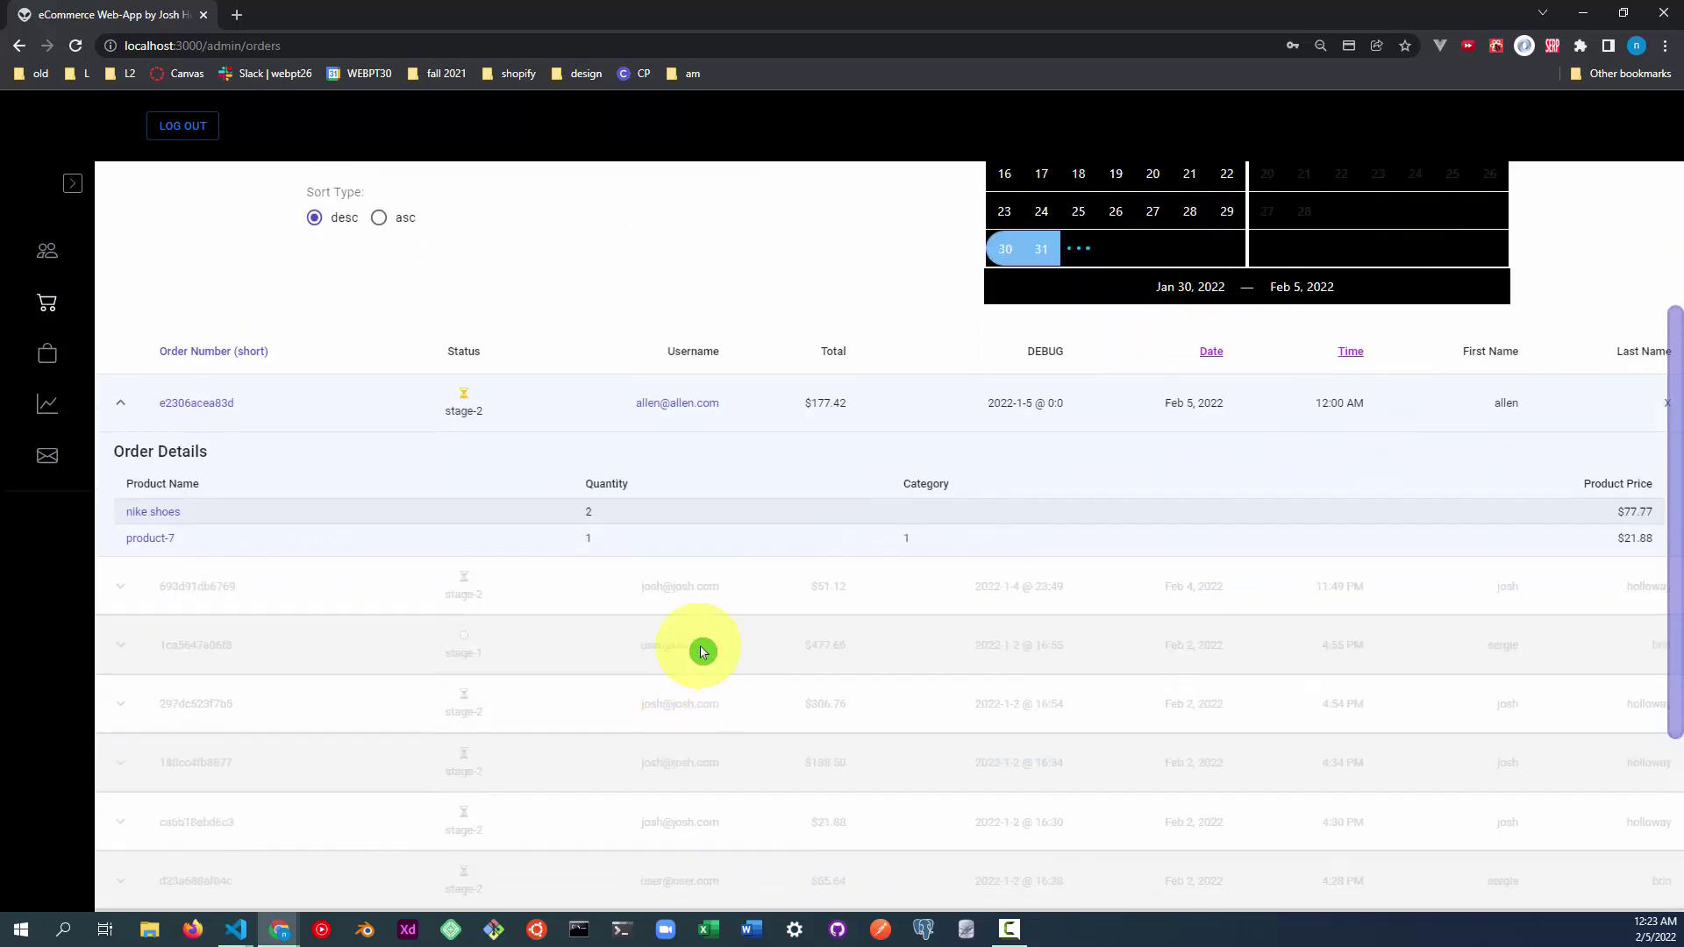
pyautogui.scroll(3, 891, 582)
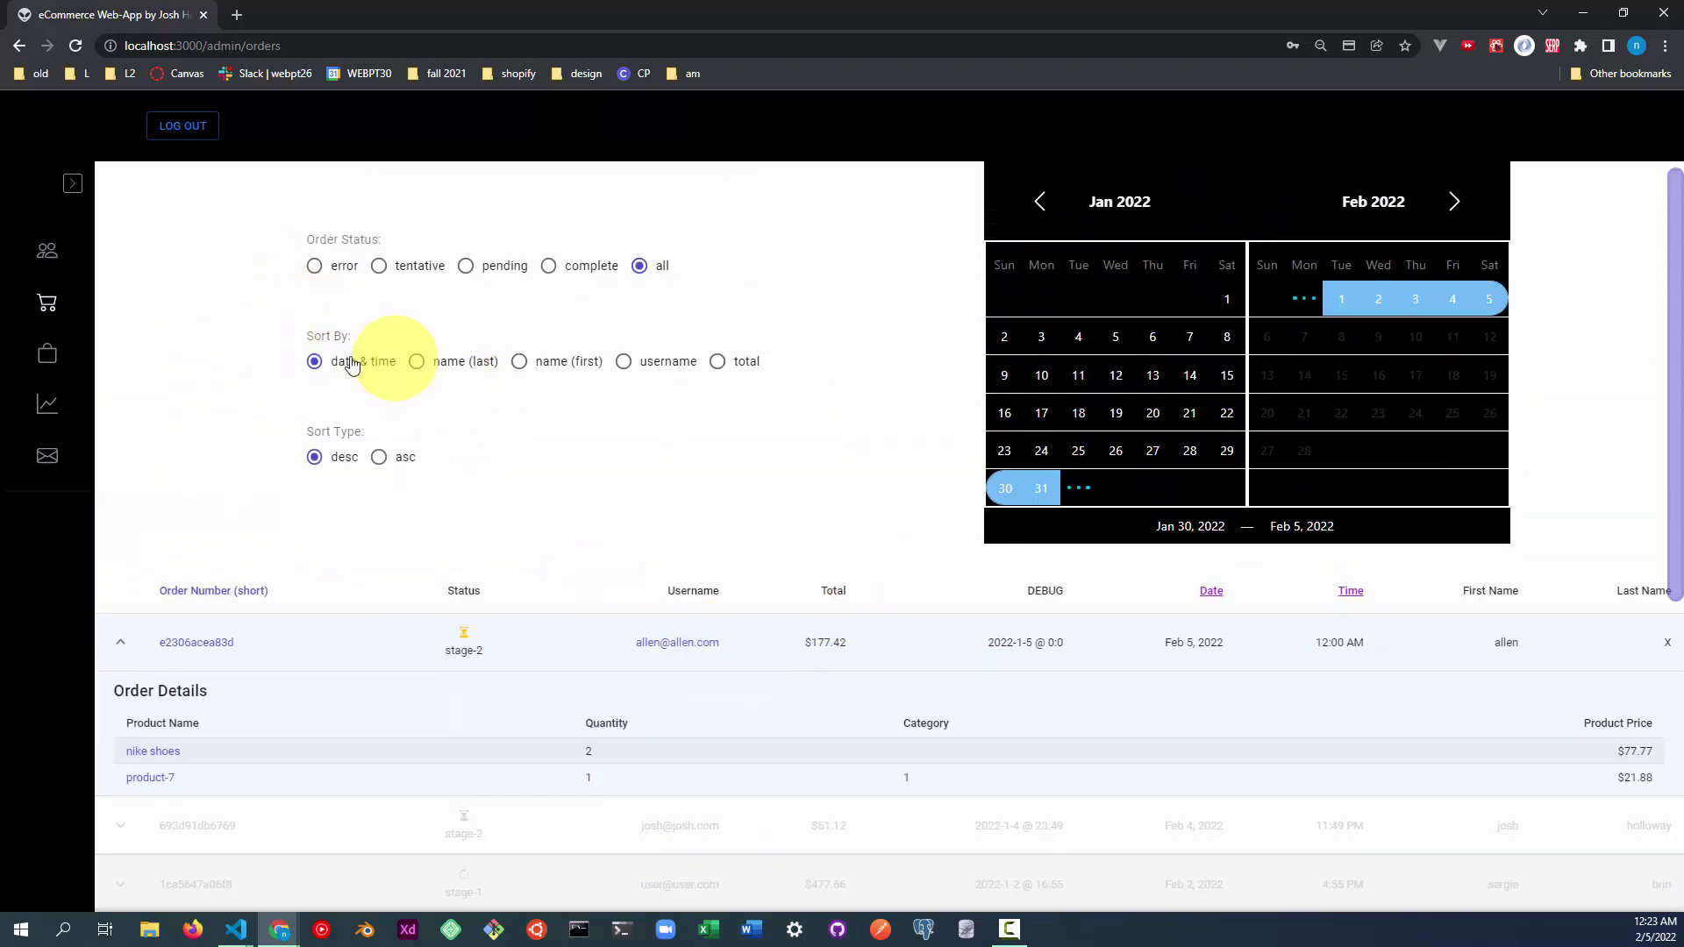
pyautogui.click(228, 692)
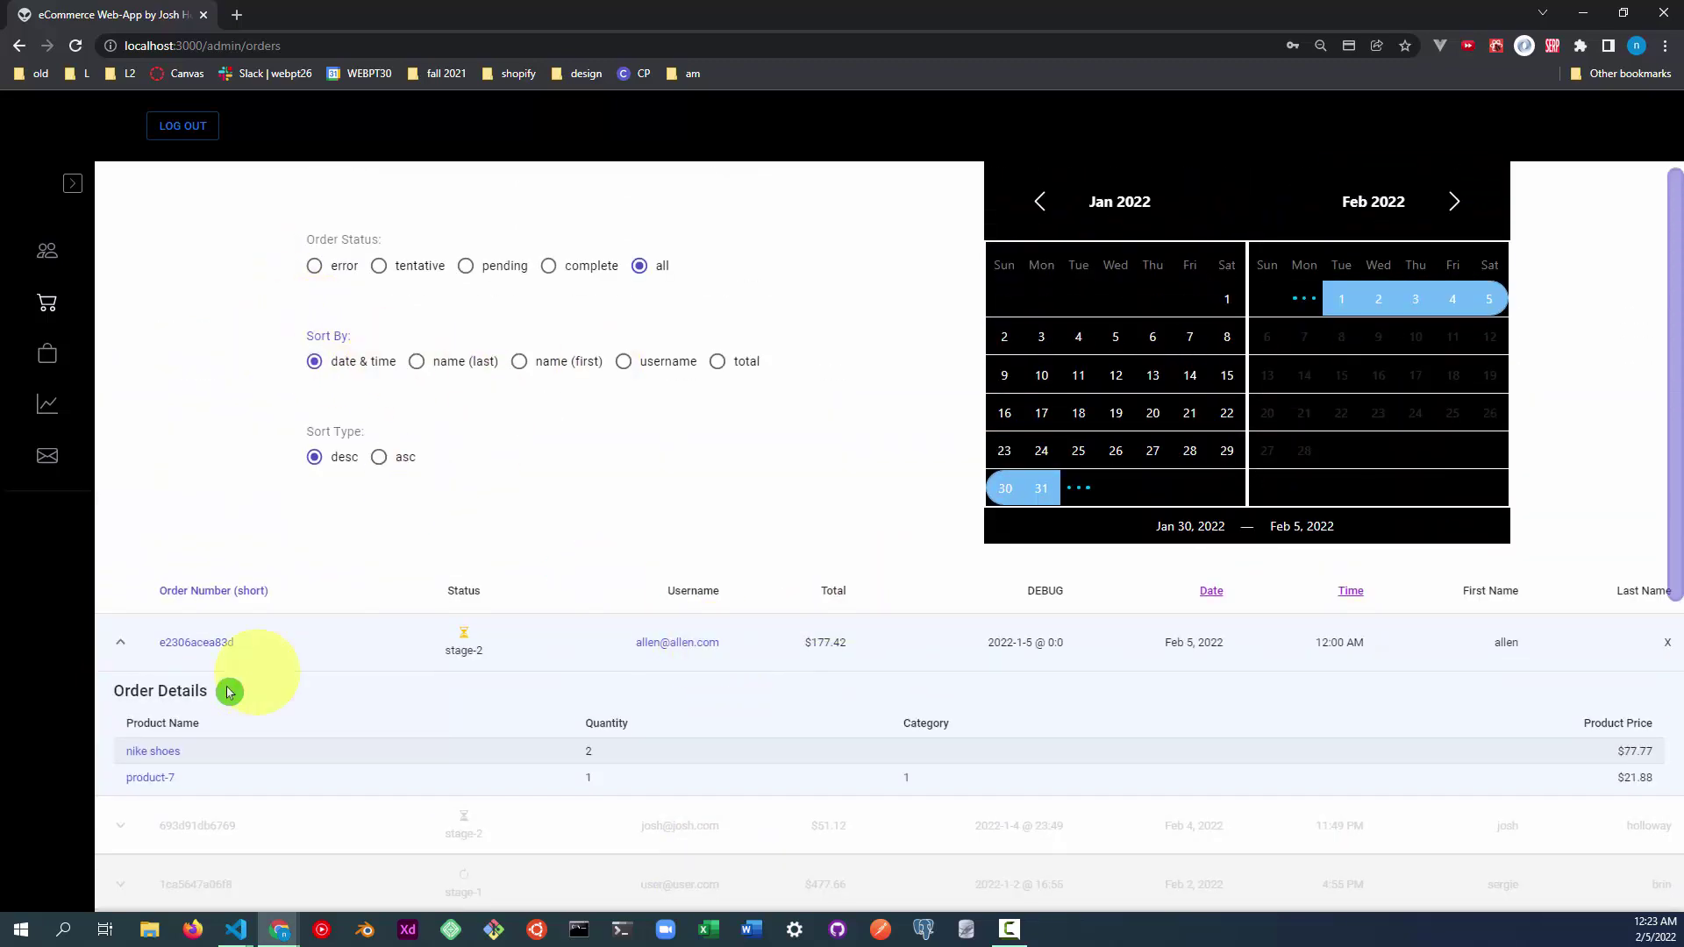
pyautogui.click(119, 649)
pyautogui.click(796, 640)
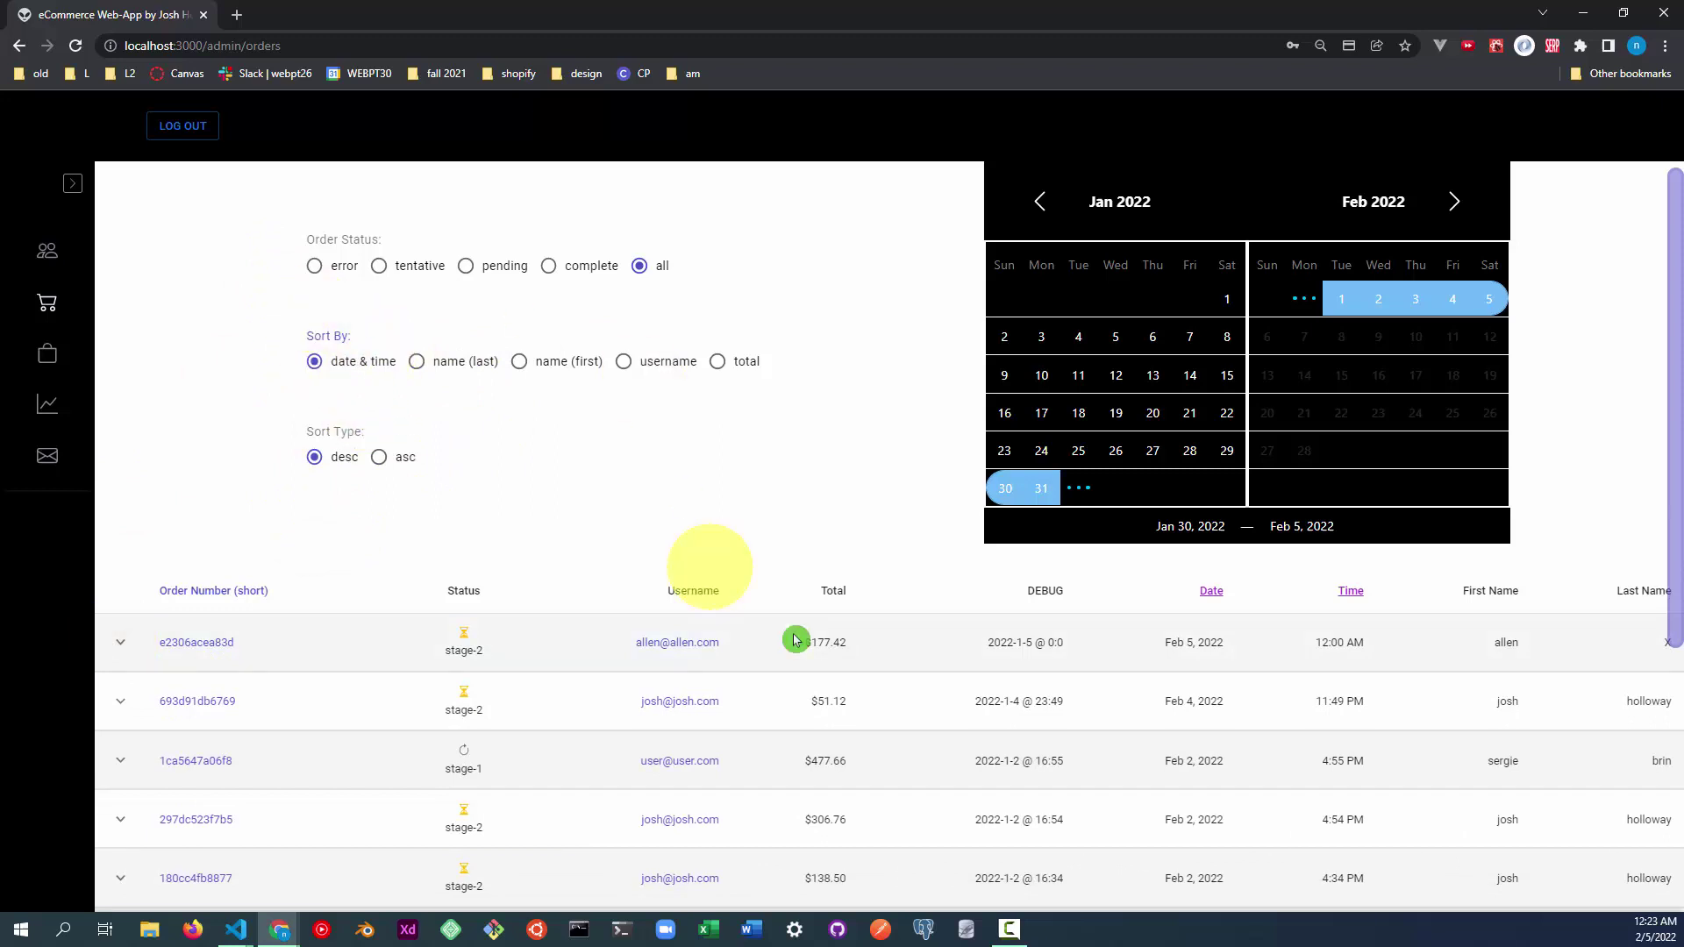
pyautogui.click(1042, 647)
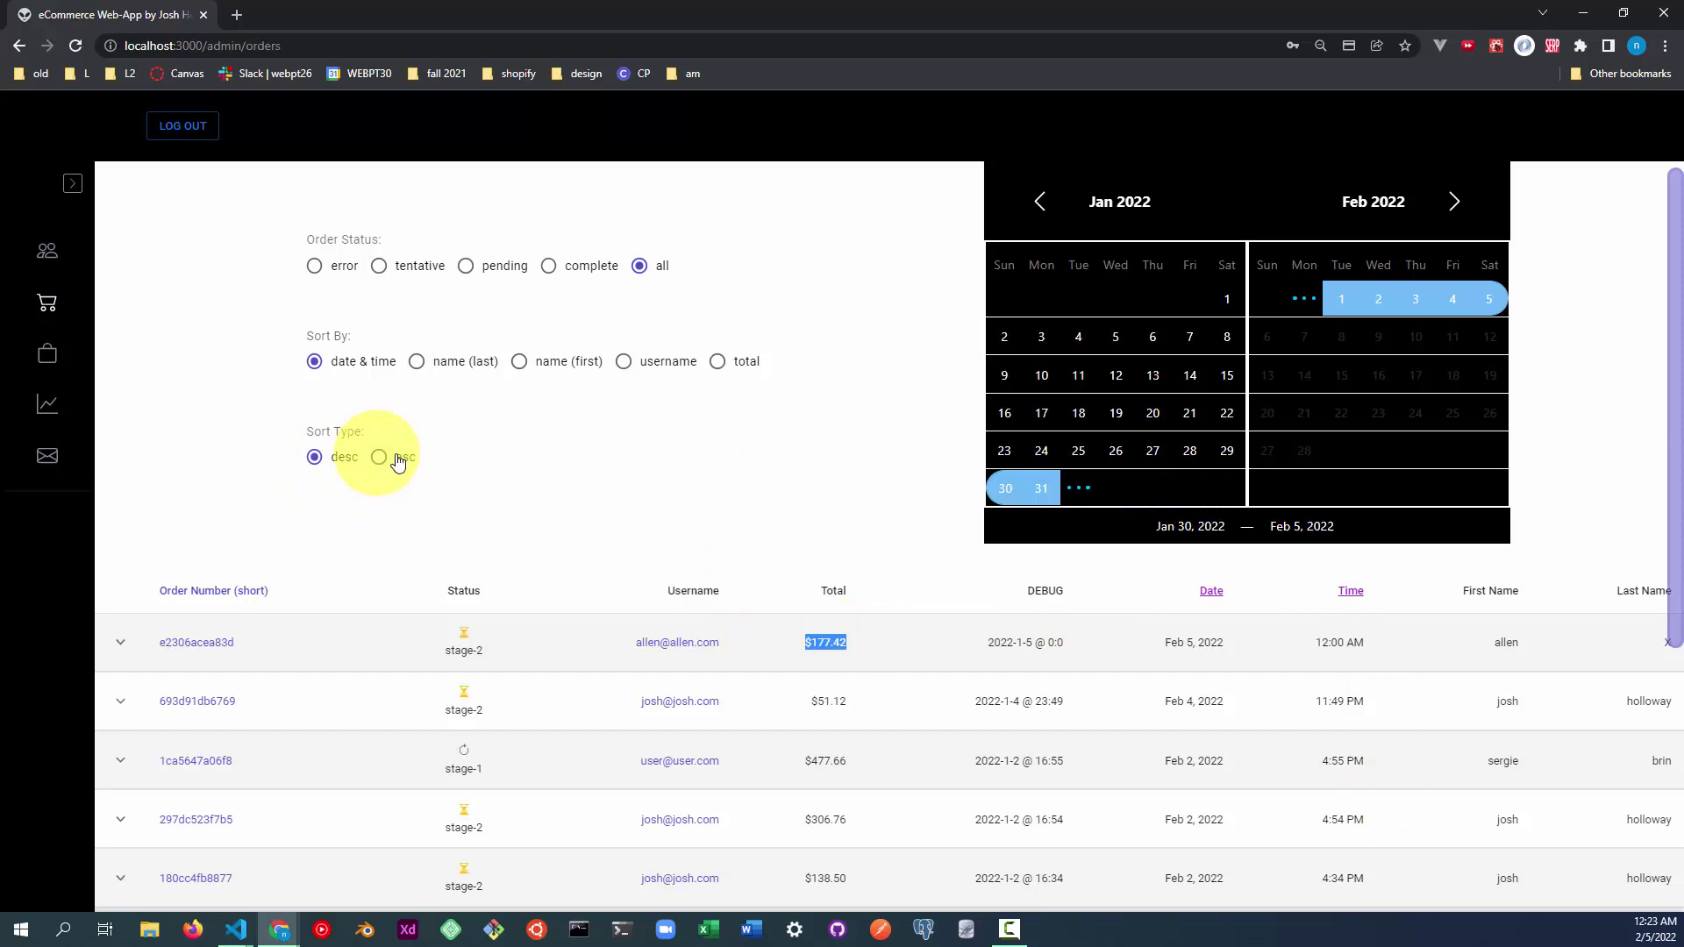
# Try ascending and descending order, then sort by last name, first name, username, total, and date and time.
pyautogui.click(292, 448)
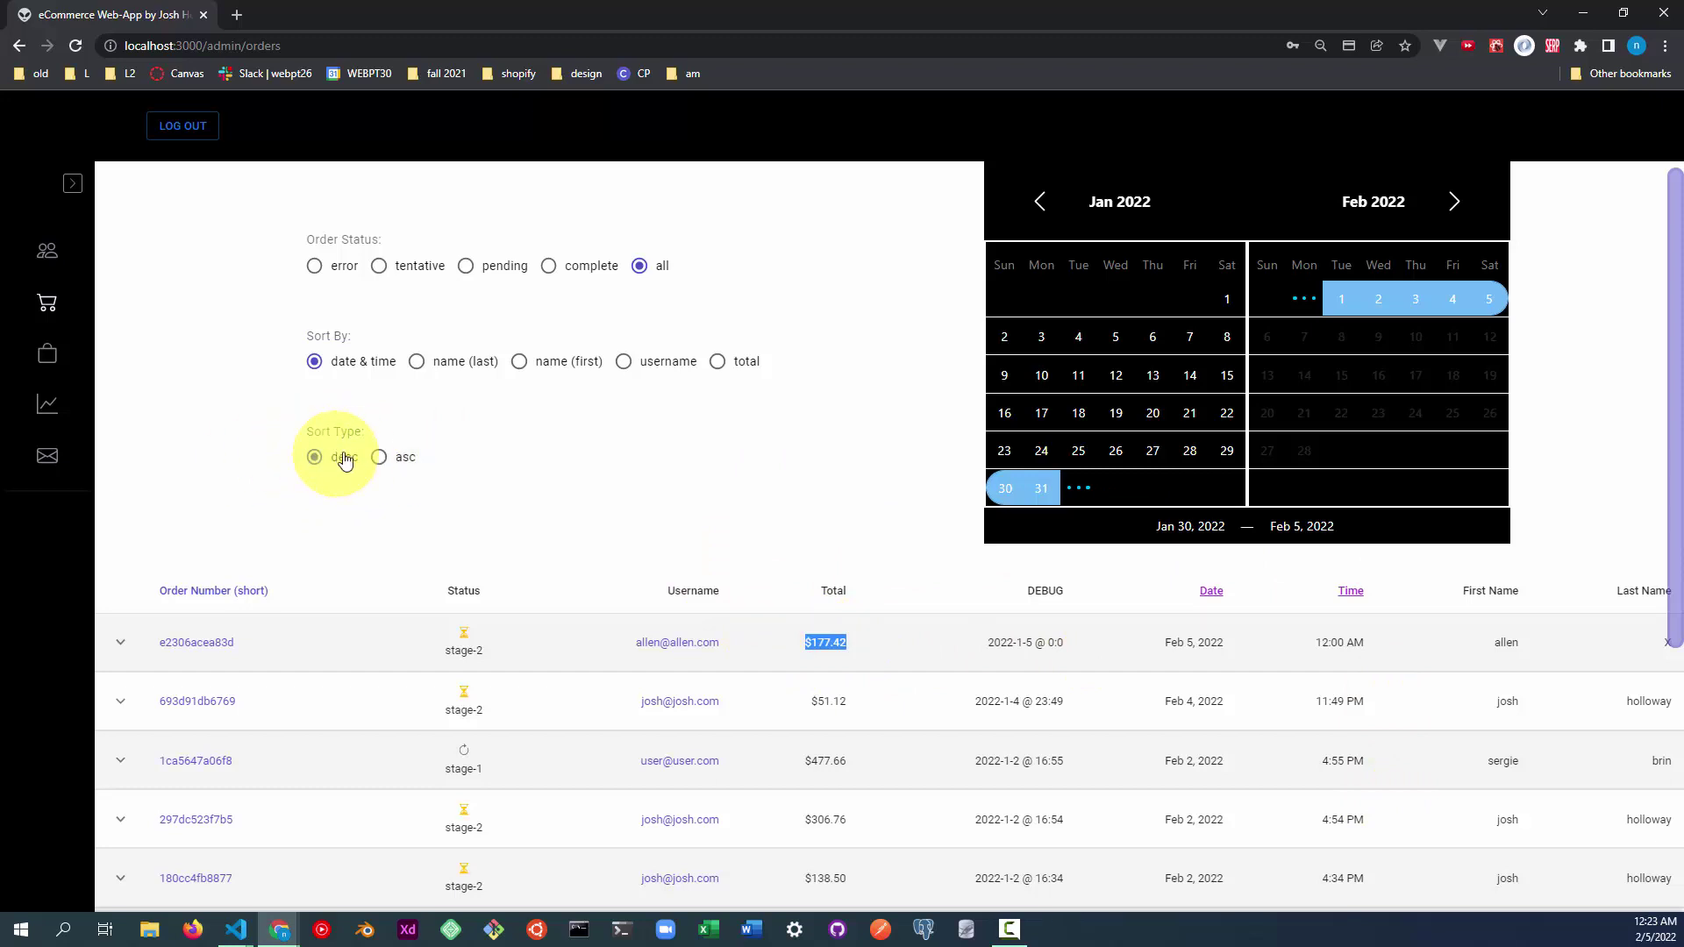
pyautogui.click(406, 458)
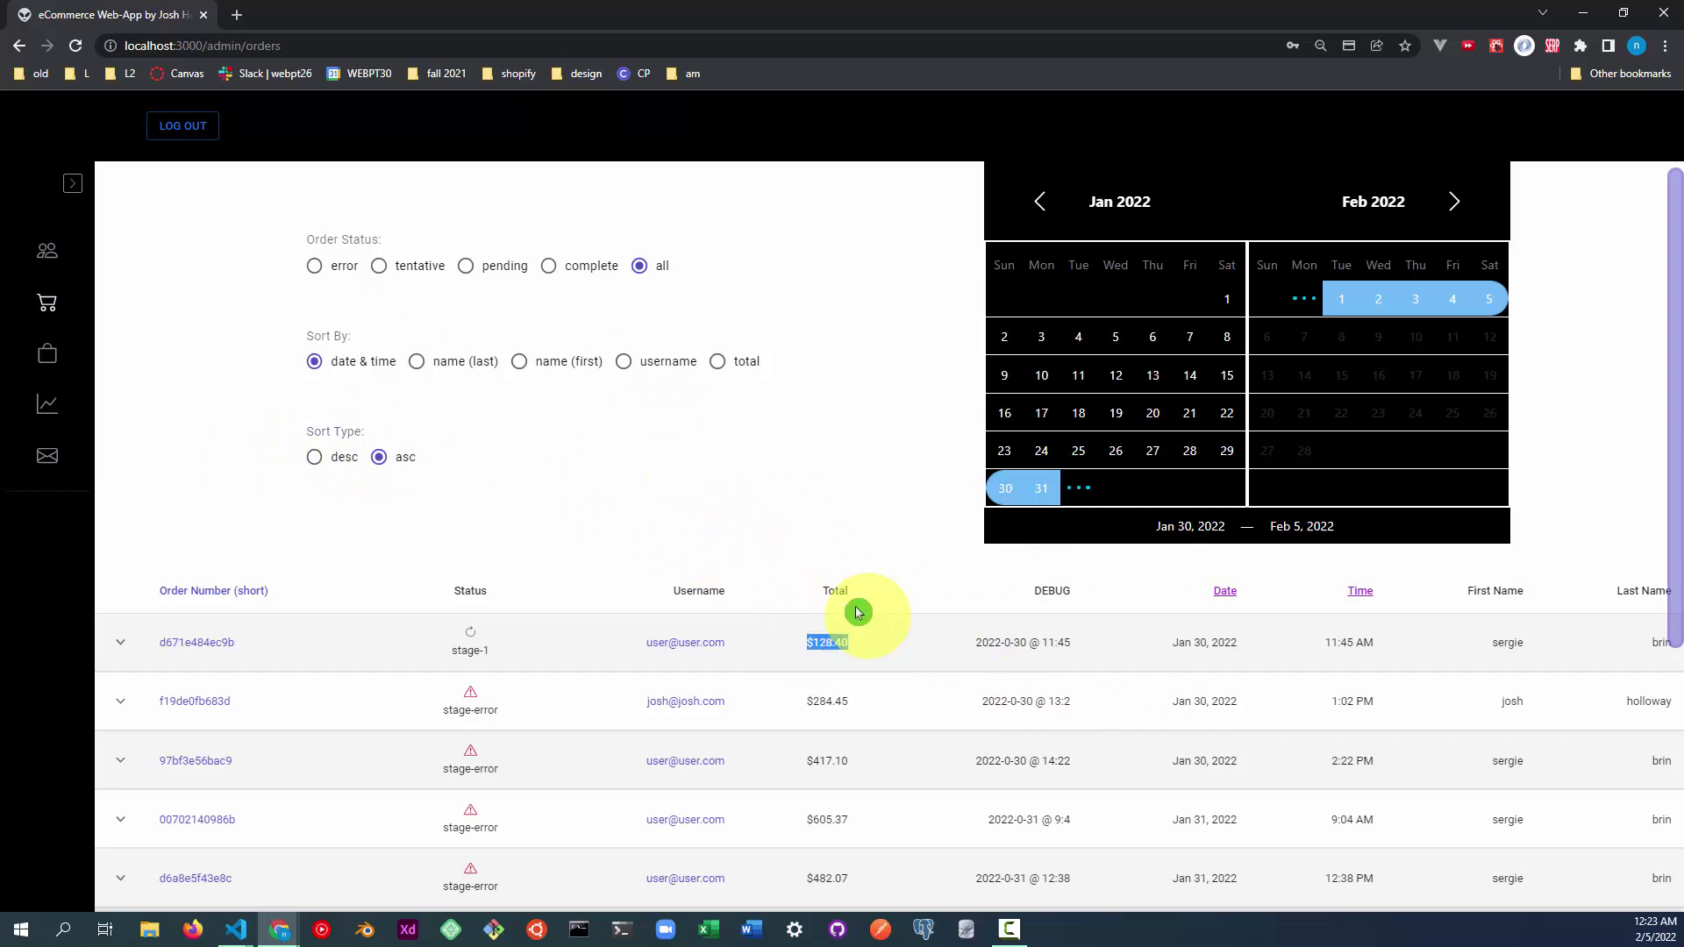
pyautogui.click(321, 457)
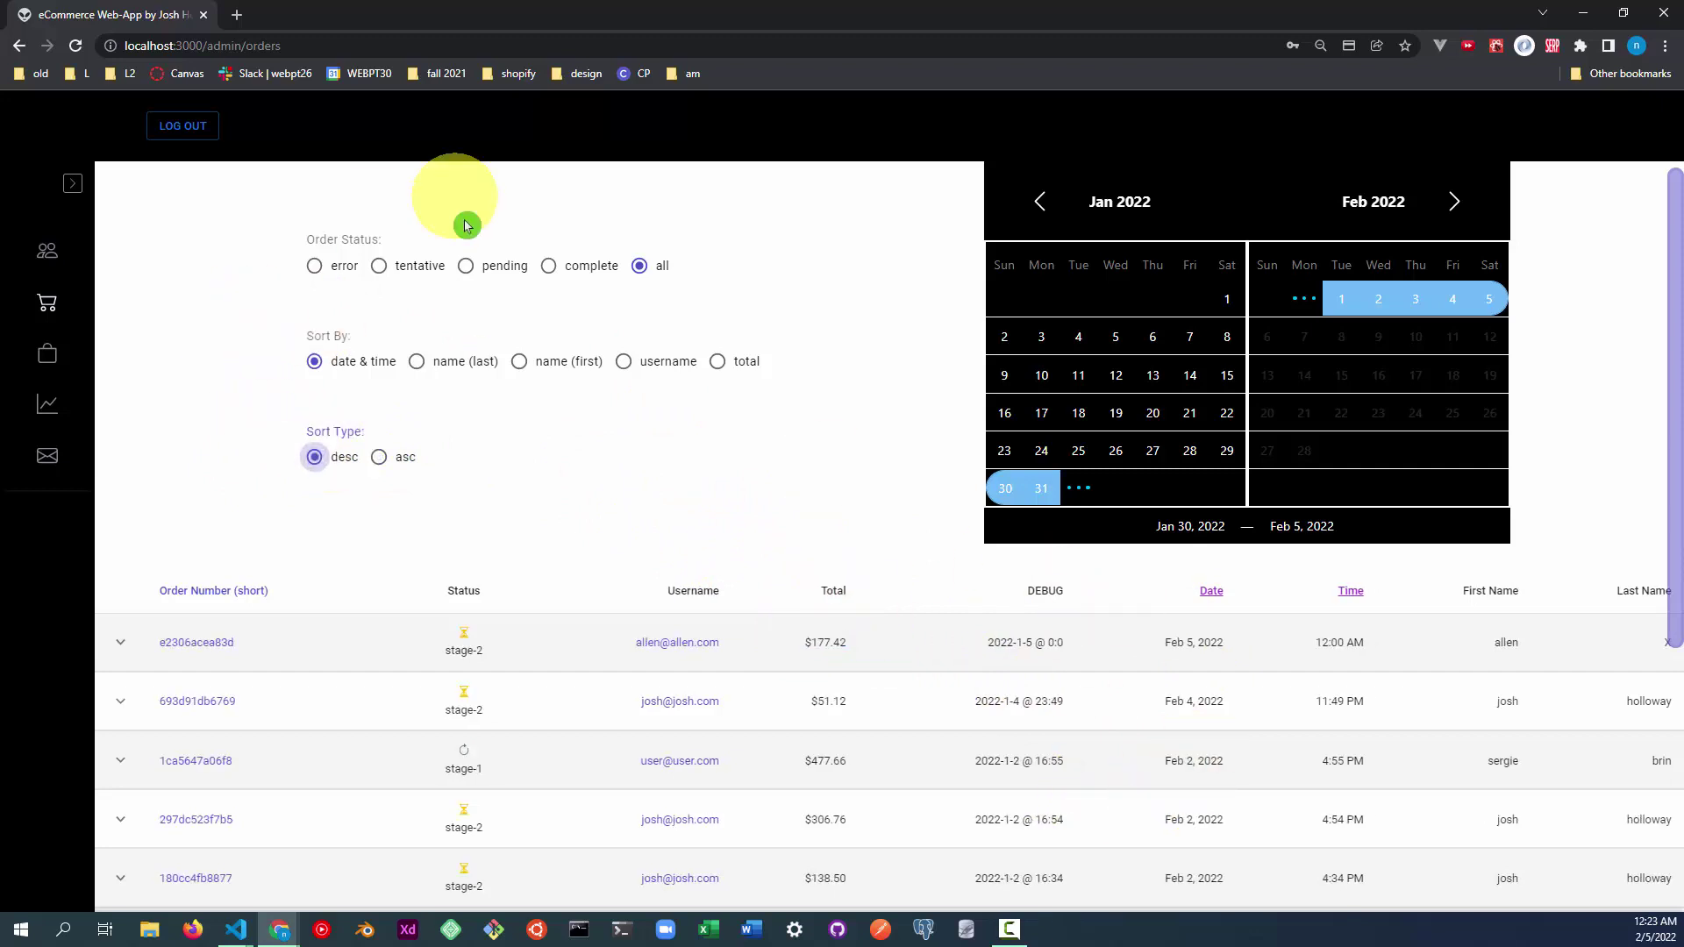
pyautogui.click(458, 369)
pyautogui.click(544, 370)
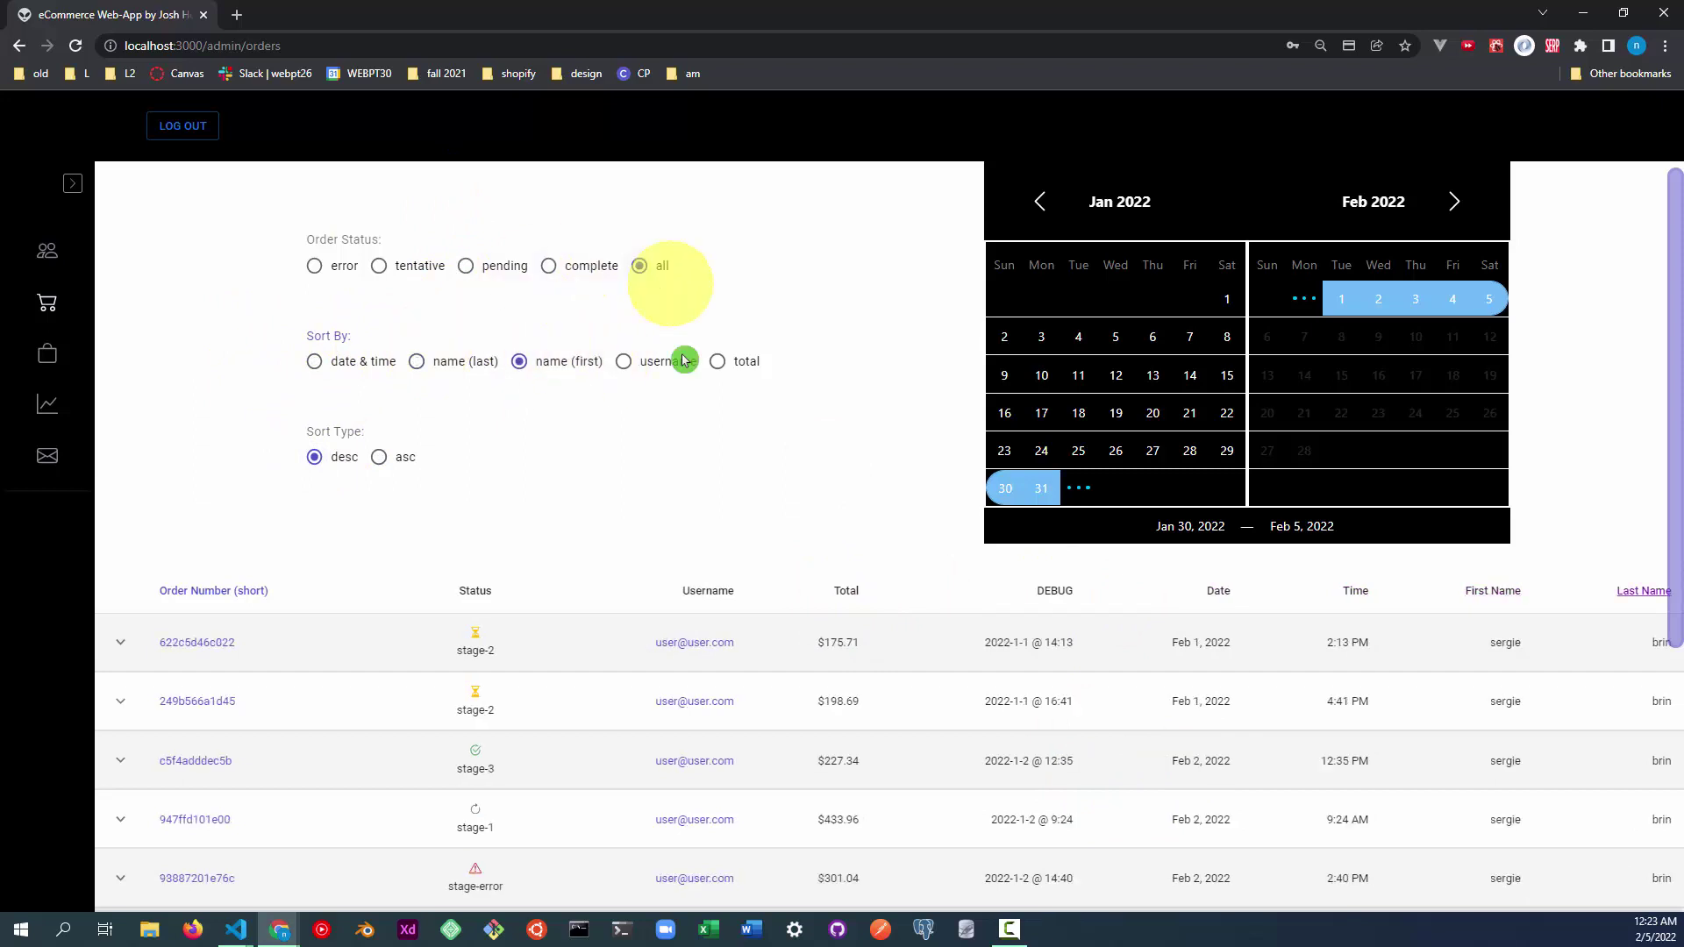
pyautogui.click(637, 364)
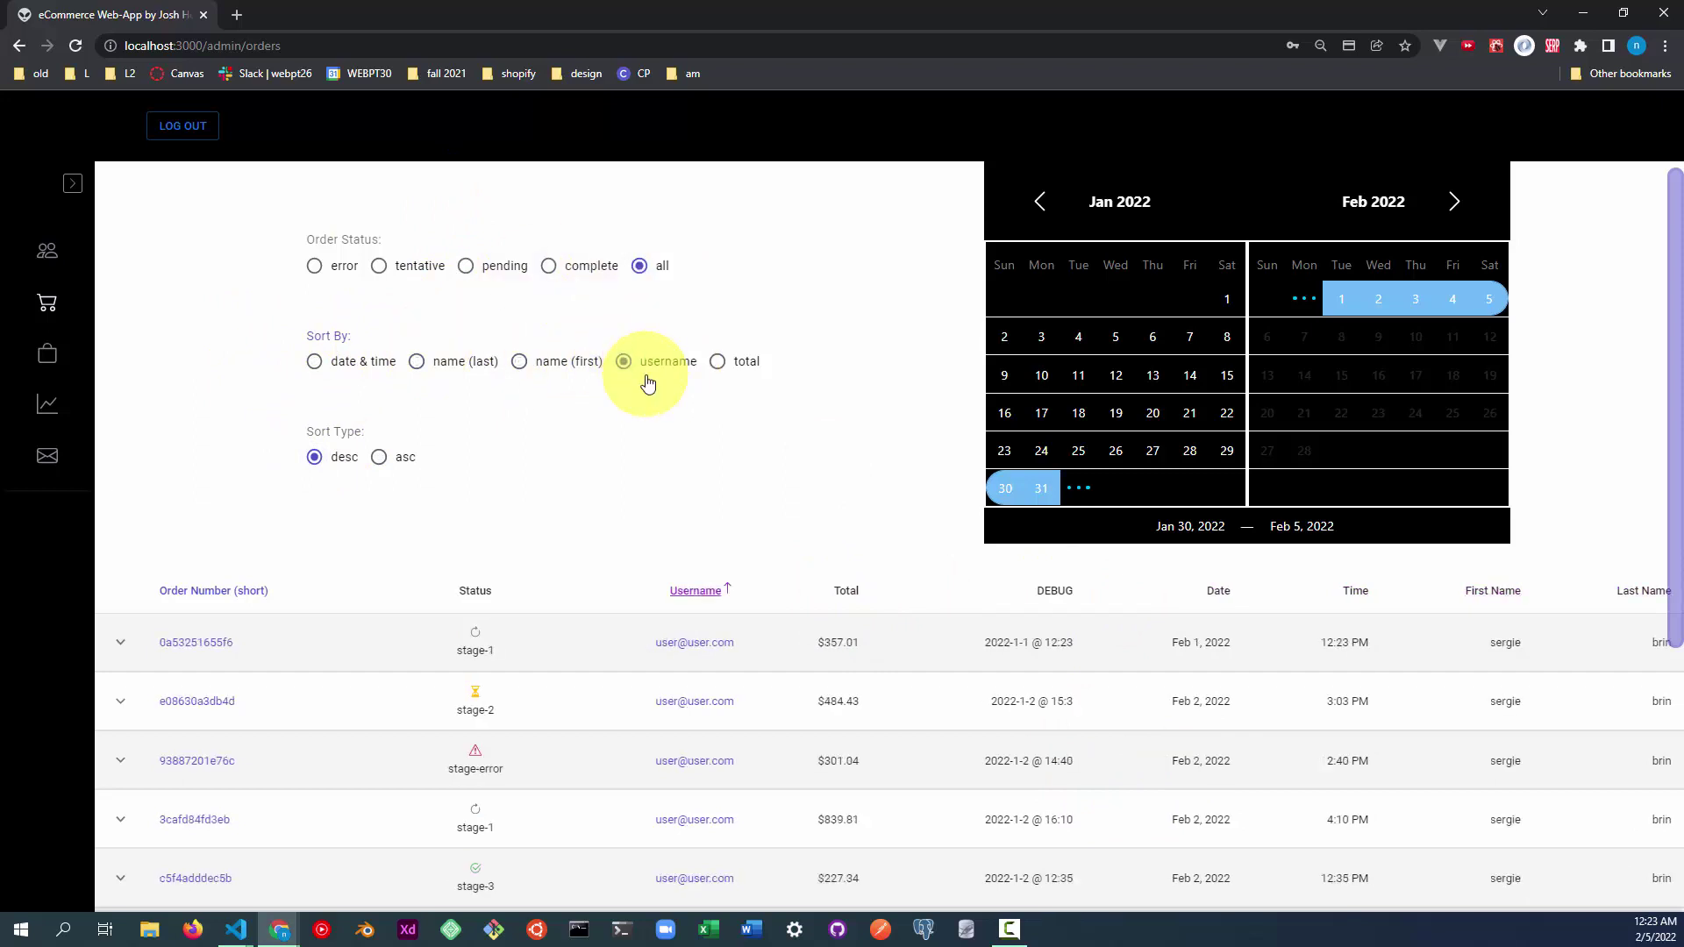
pyautogui.click(738, 369)
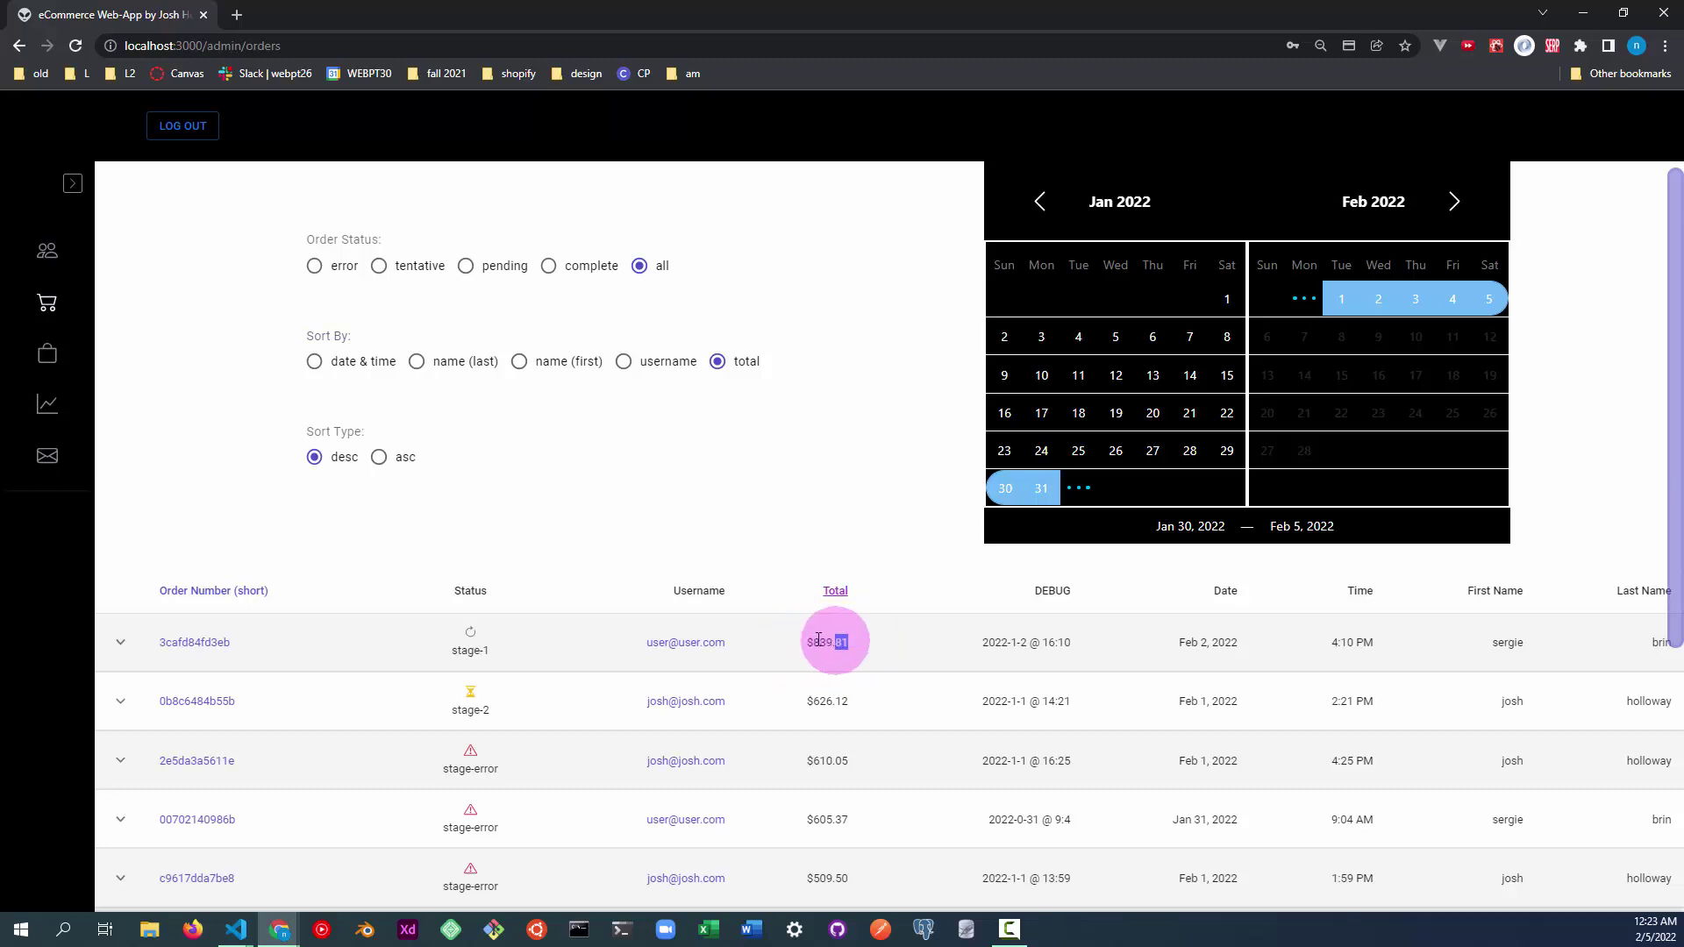
pyautogui.moveTo(817, 639); pyautogui.dragTo(804, 642)
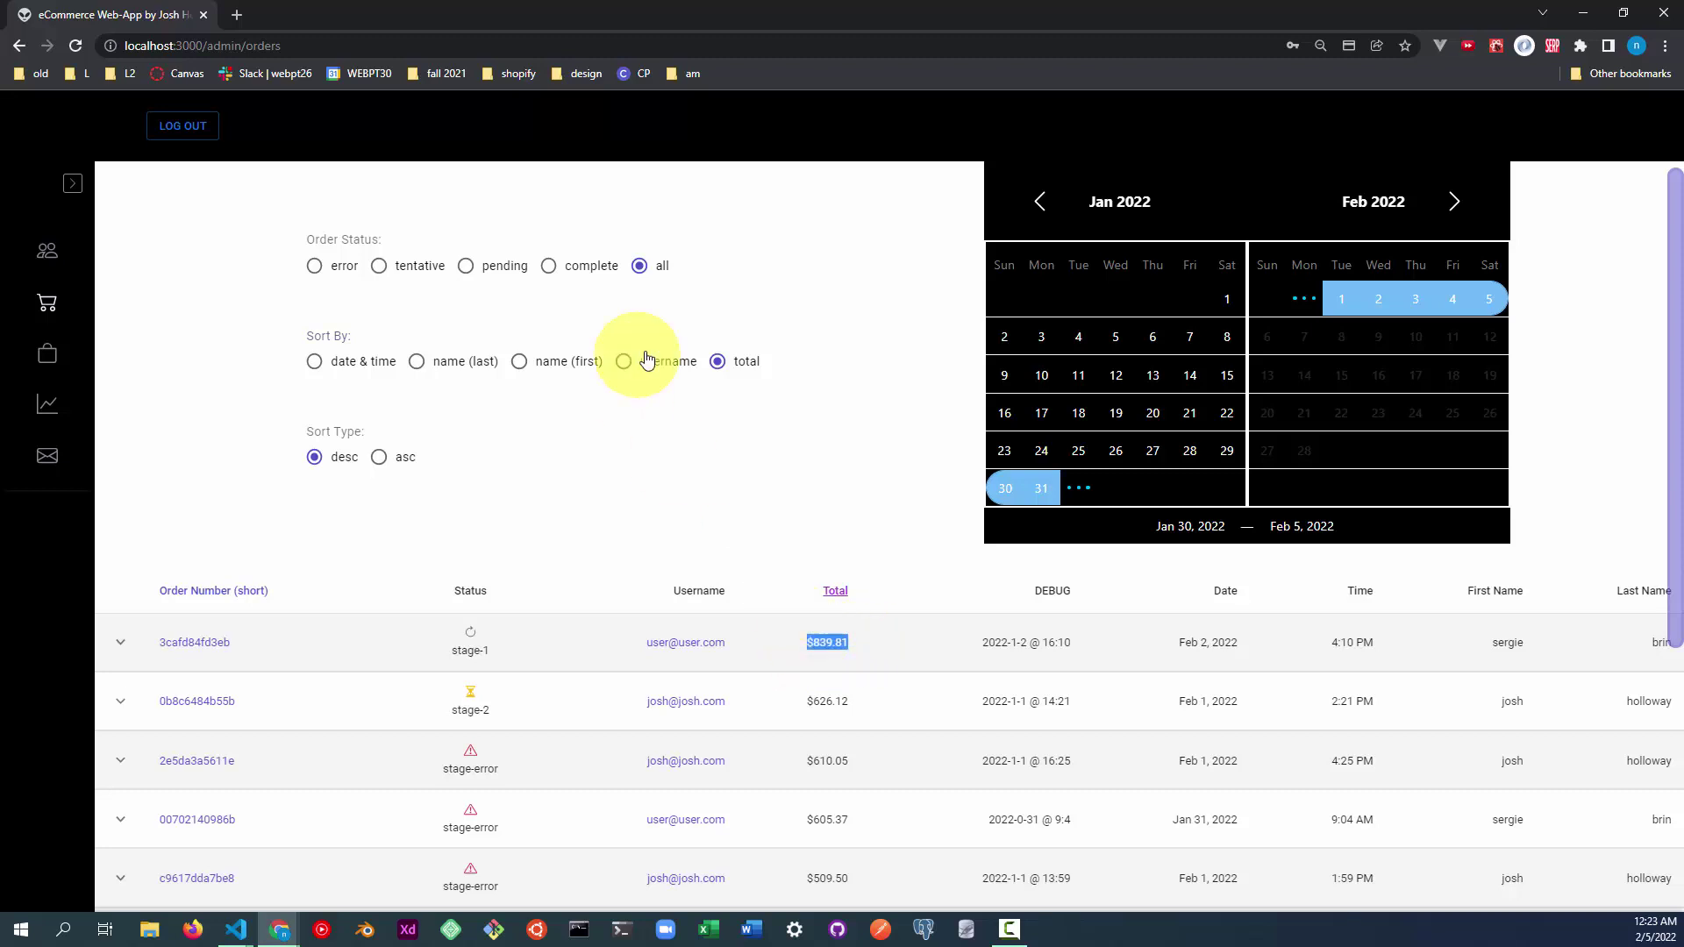
pyautogui.click(342, 366)
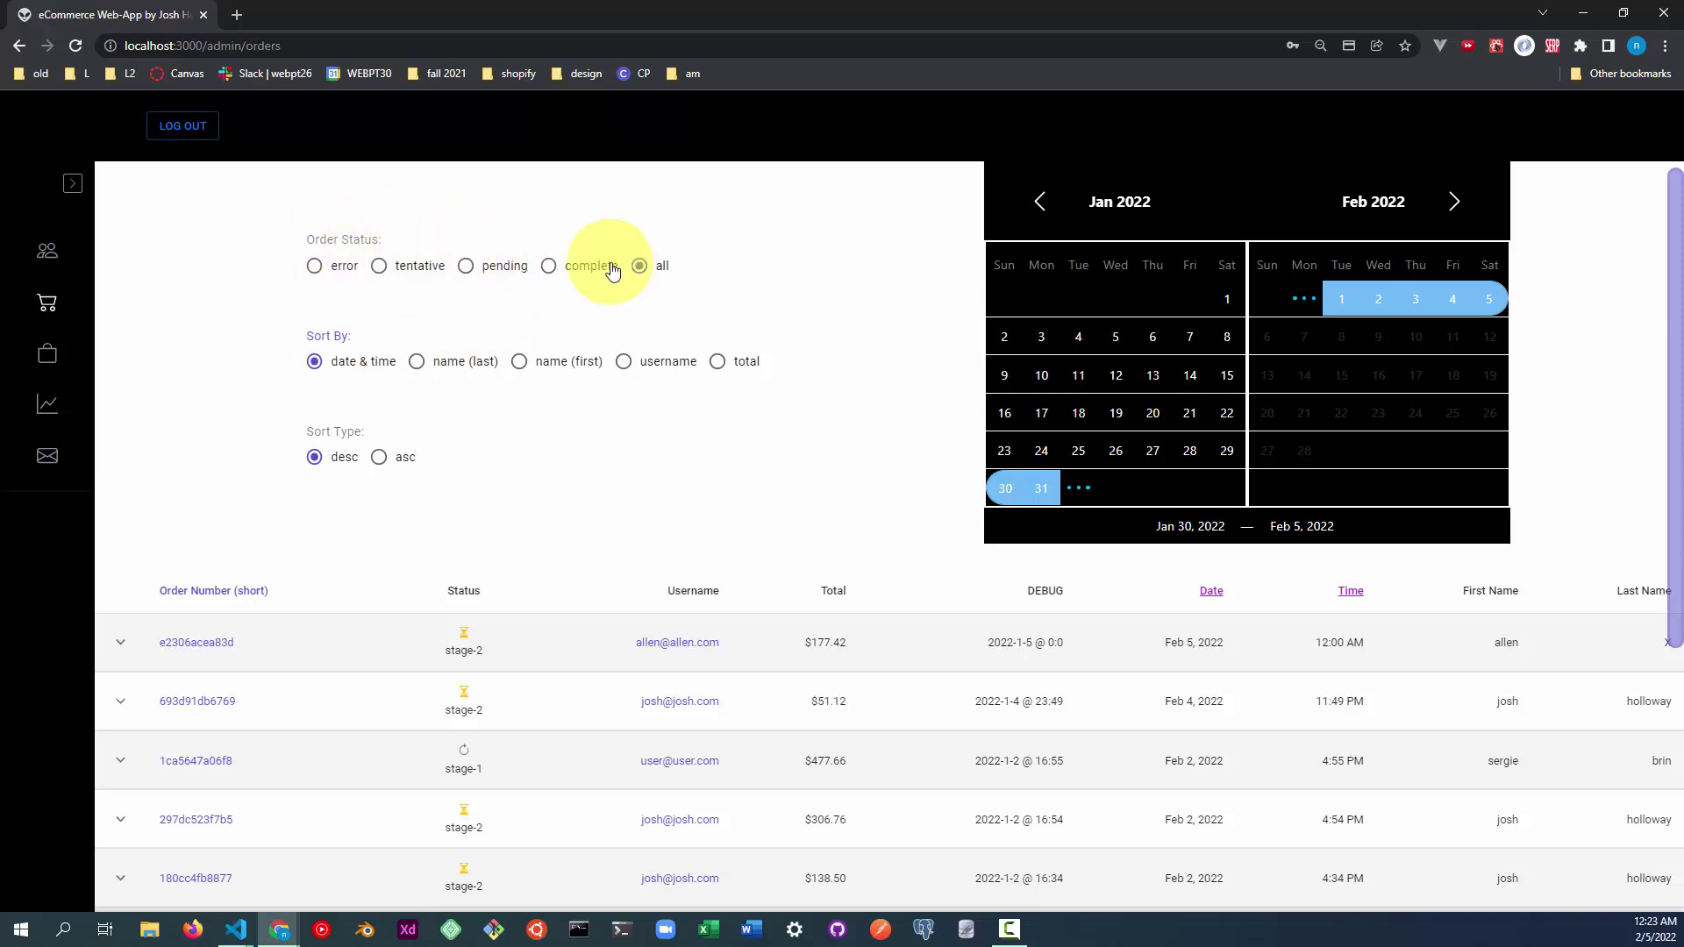
# Filter the orders to tentative only, then pending only, checking the table each time.
pyautogui.click(430, 268)
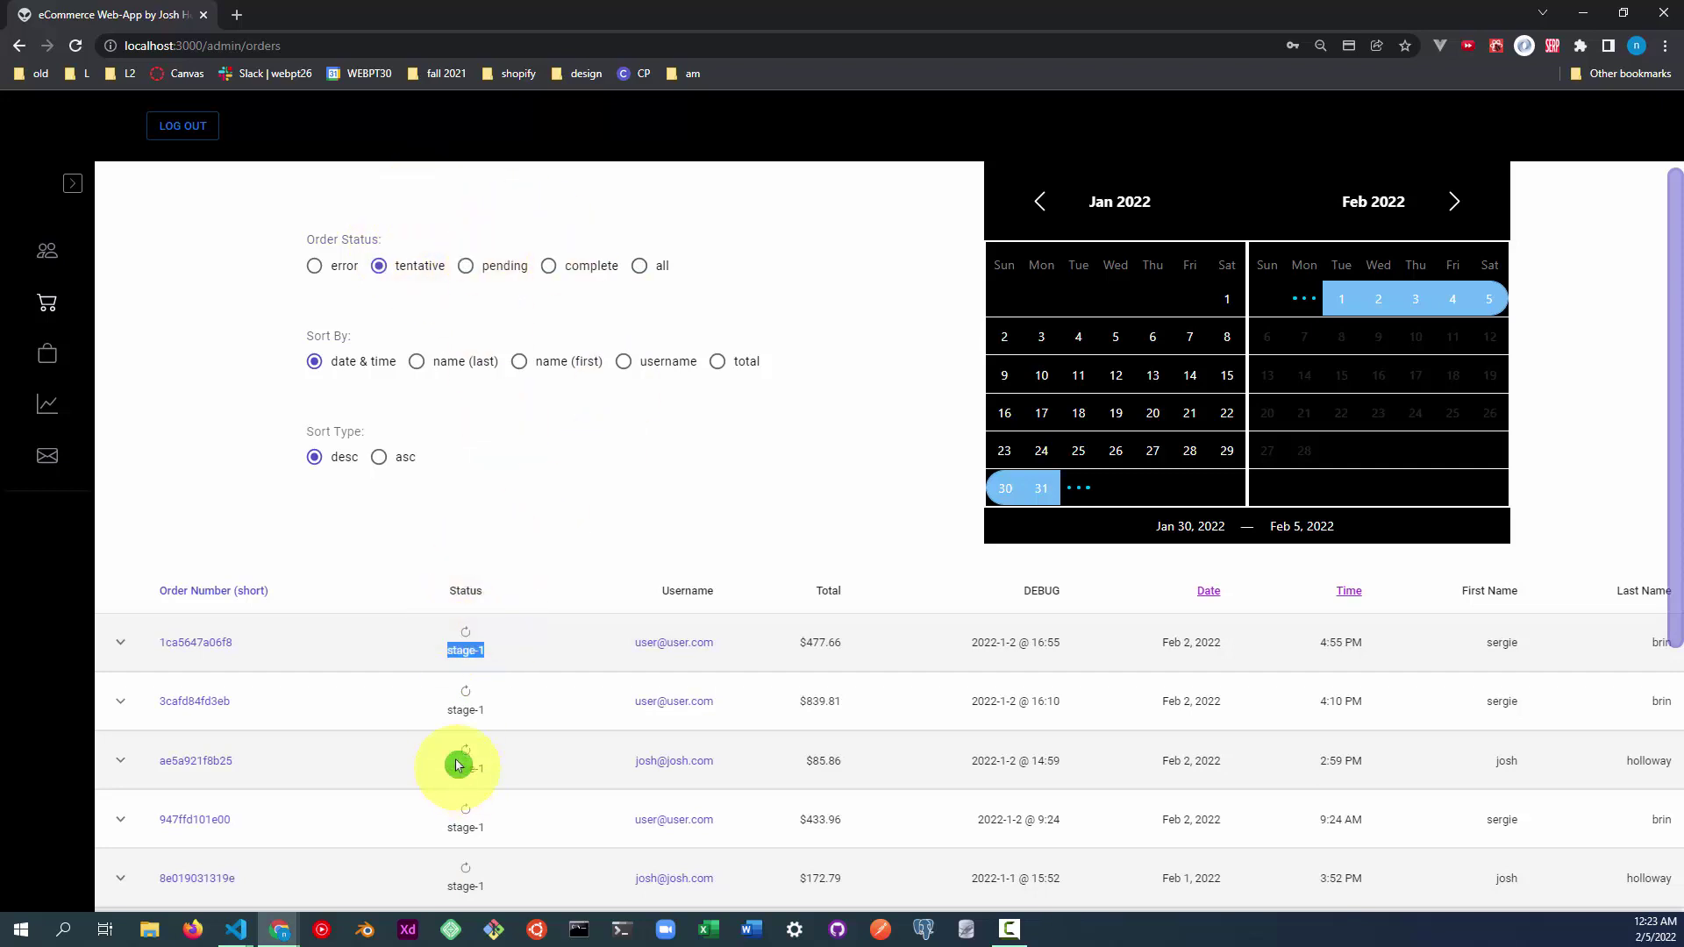
pyautogui.scroll(-5, 509, 710)
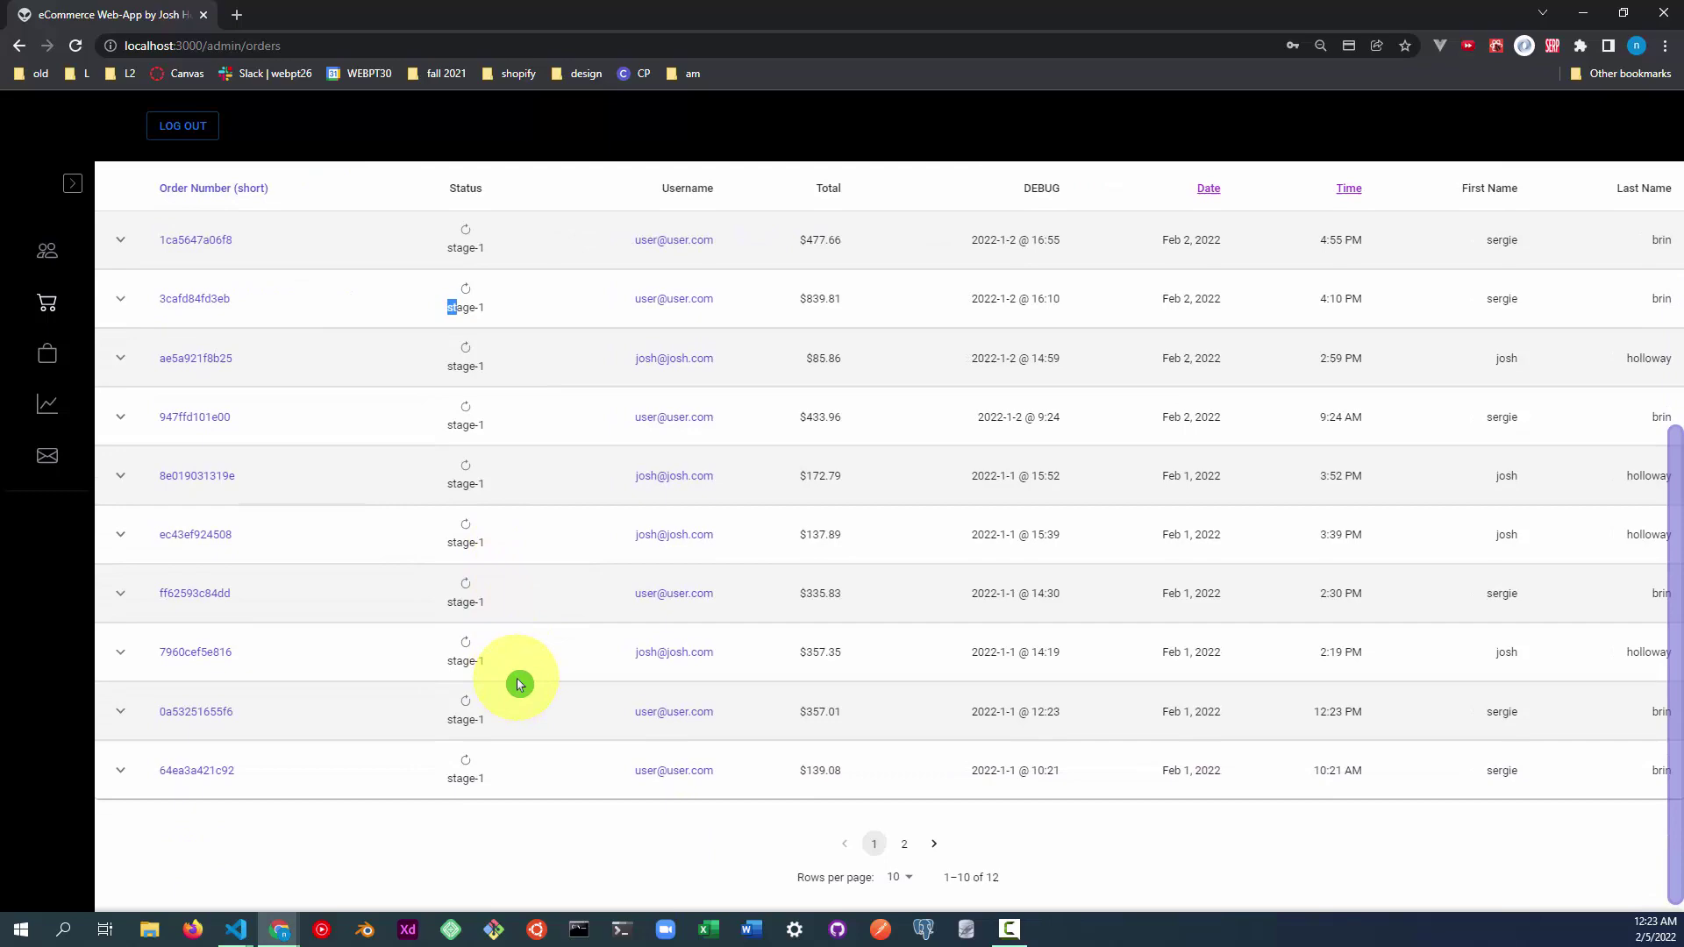
pyautogui.scroll(4, 483, 328)
pyautogui.click(481, 213)
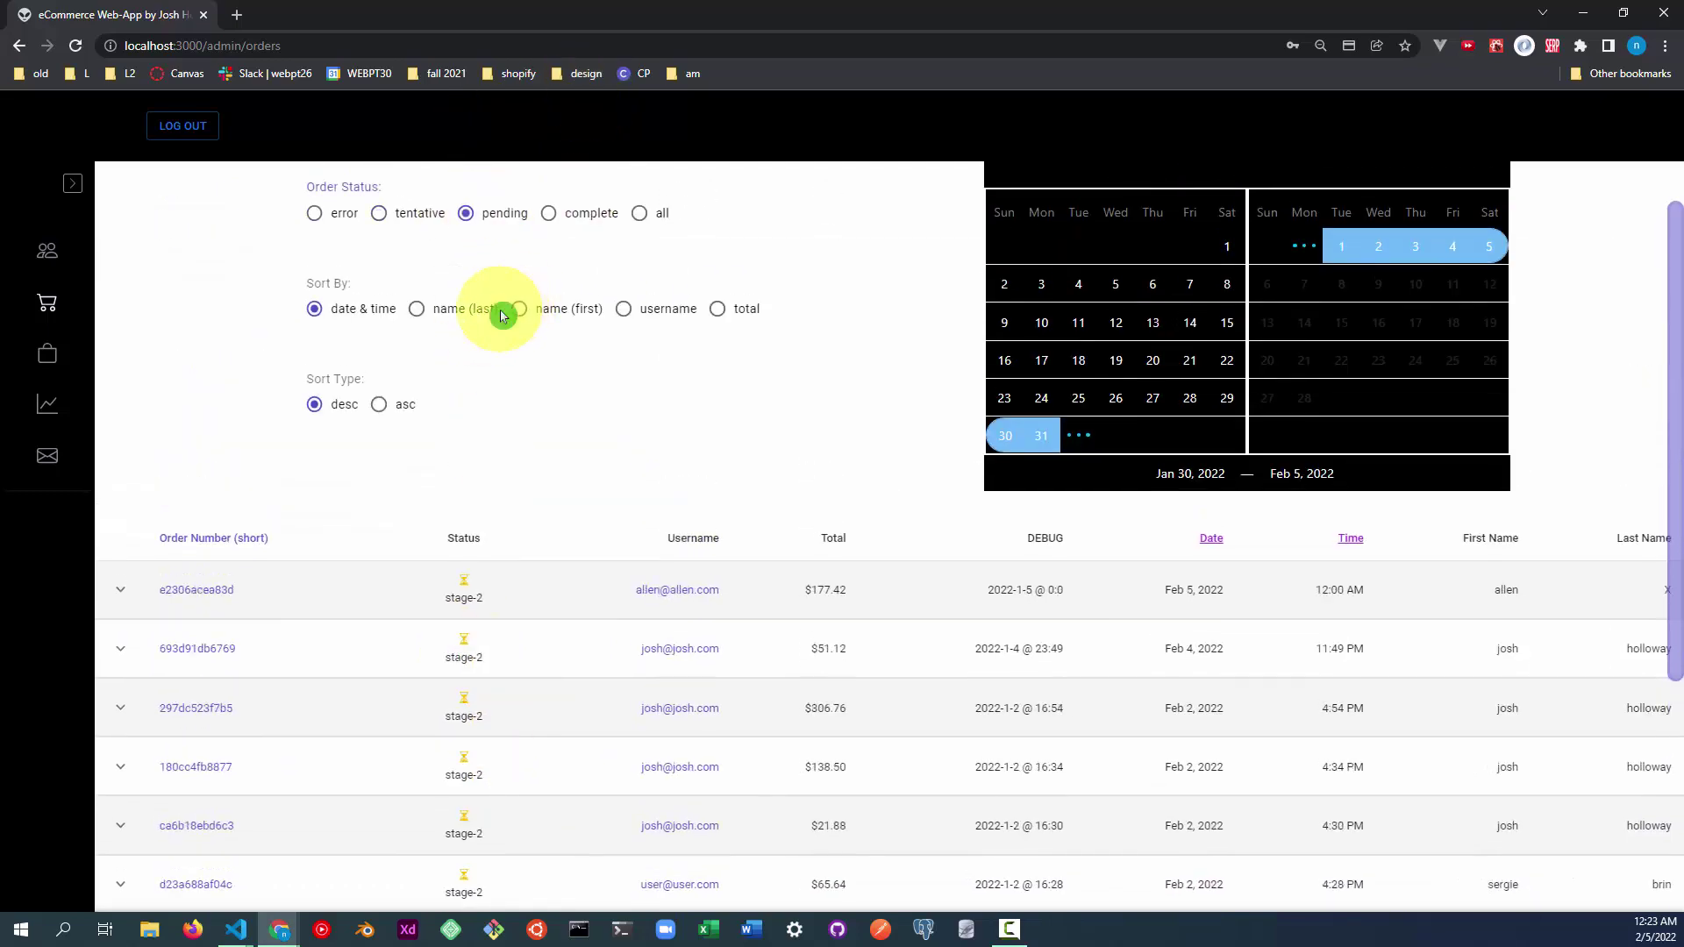
pyautogui.scroll(-3, 424, 325)
pyautogui.scroll(3, 561, 552)
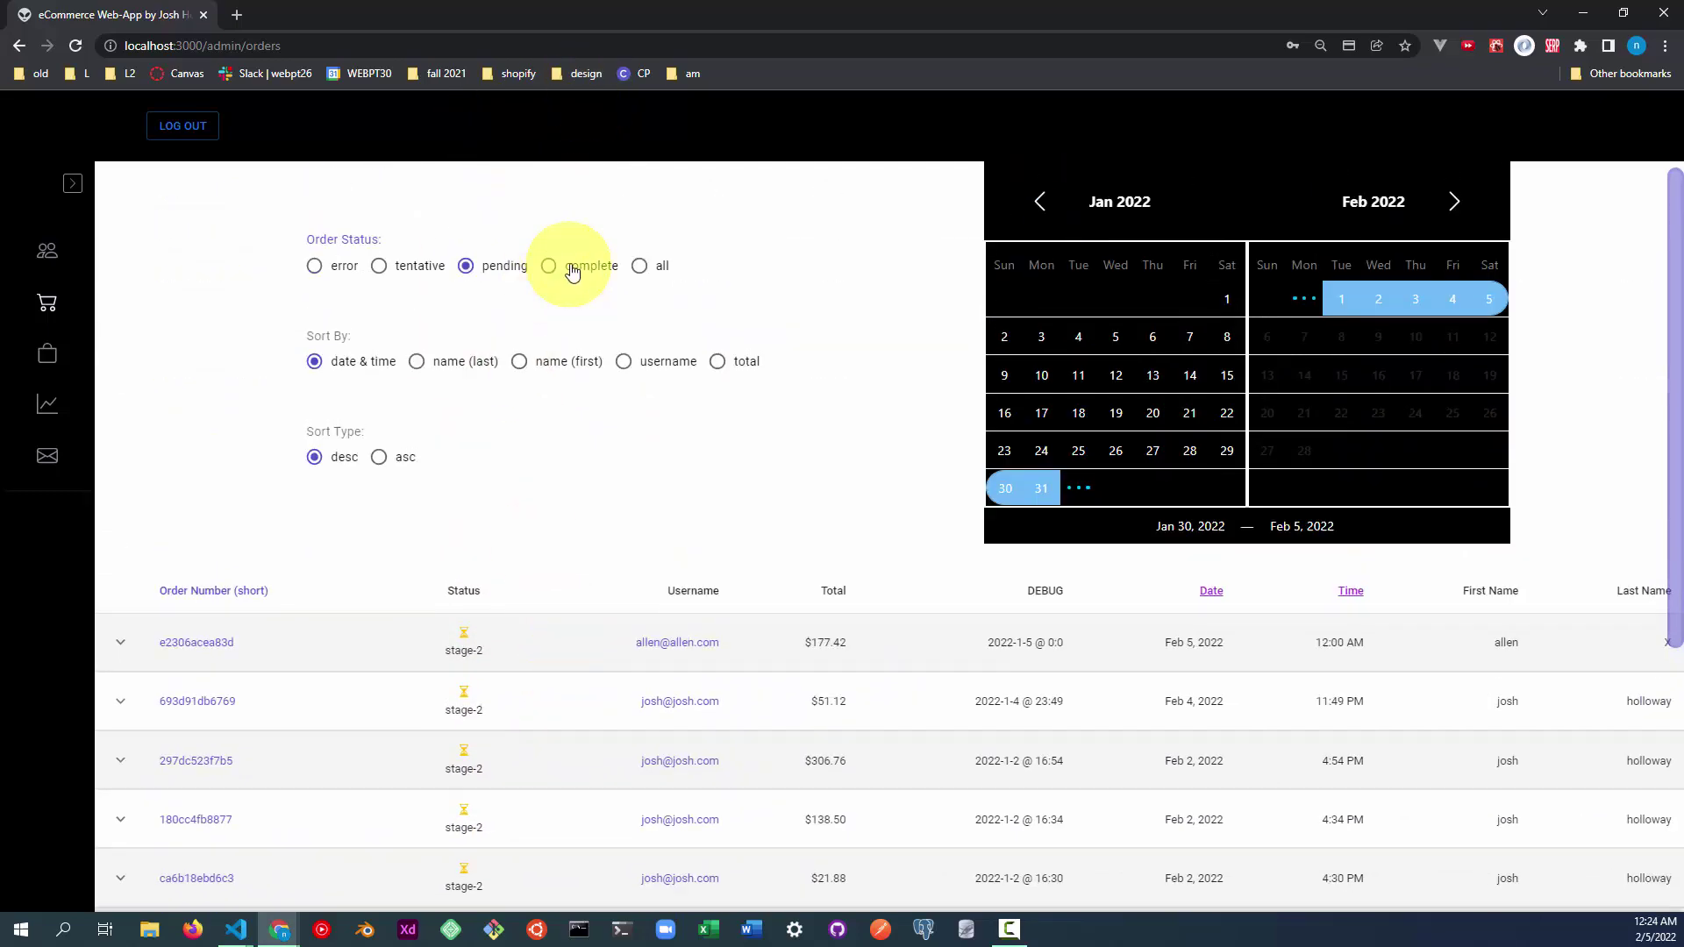
# Filter to complete orders, then error orders, and finally back to all statuses.
pyautogui.click(555, 265)
pyautogui.scroll(-3, 457, 745)
pyautogui.scroll(4, 444, 527)
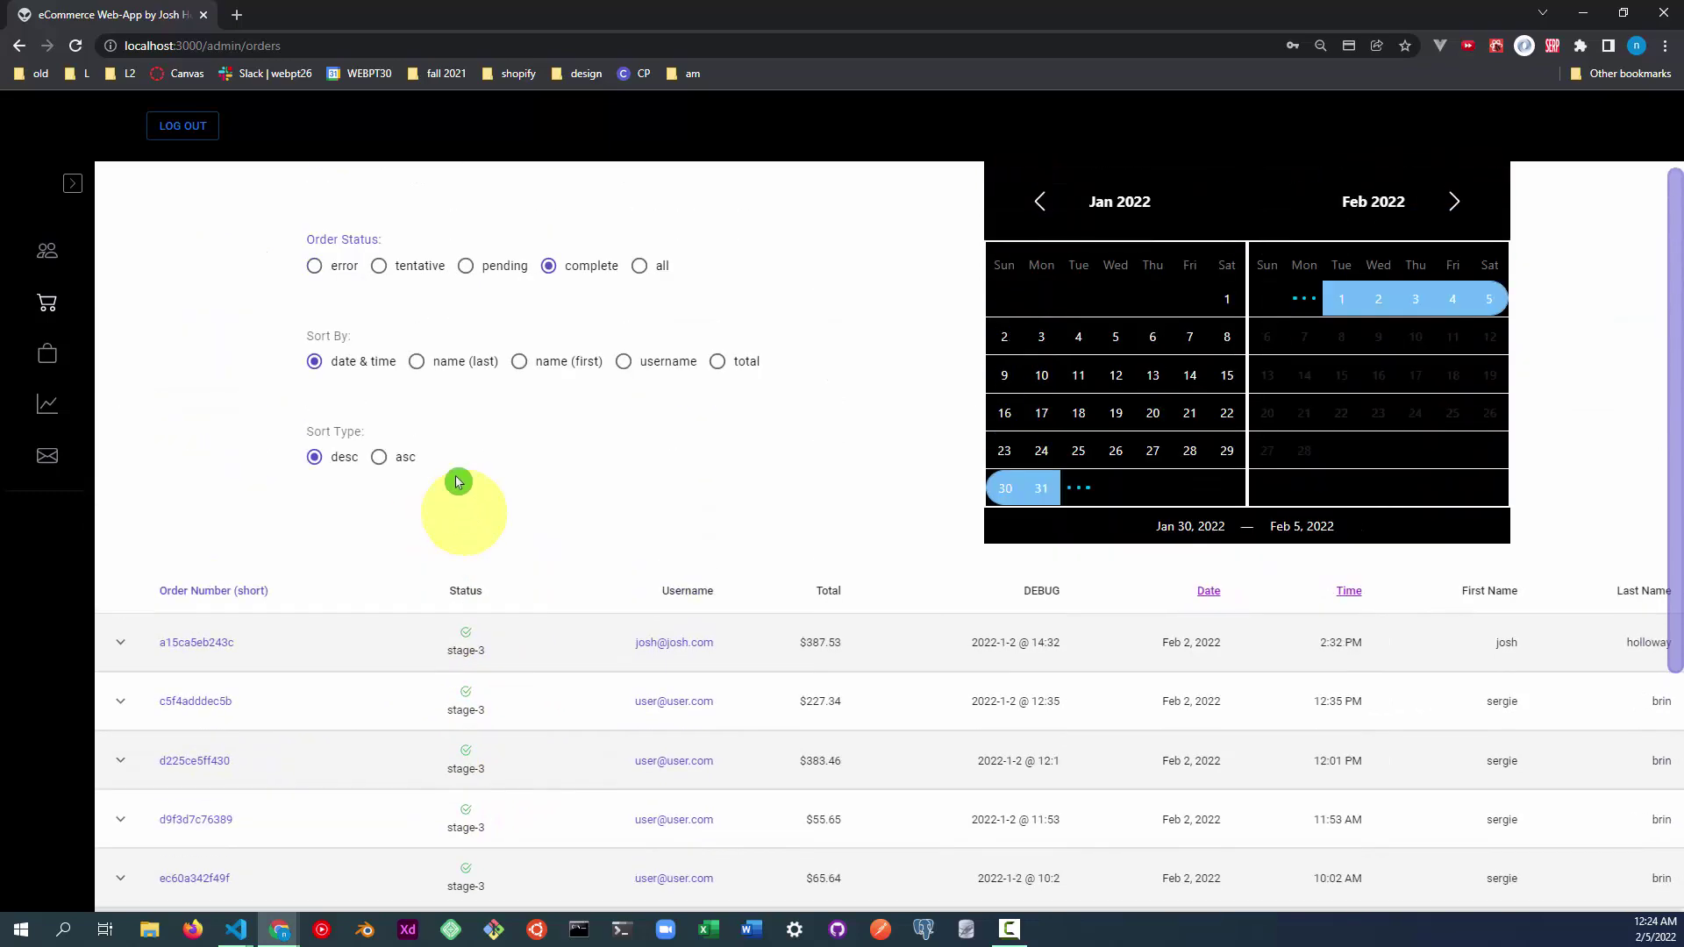
pyautogui.click(323, 263)
pyautogui.scroll(-5, 523, 628)
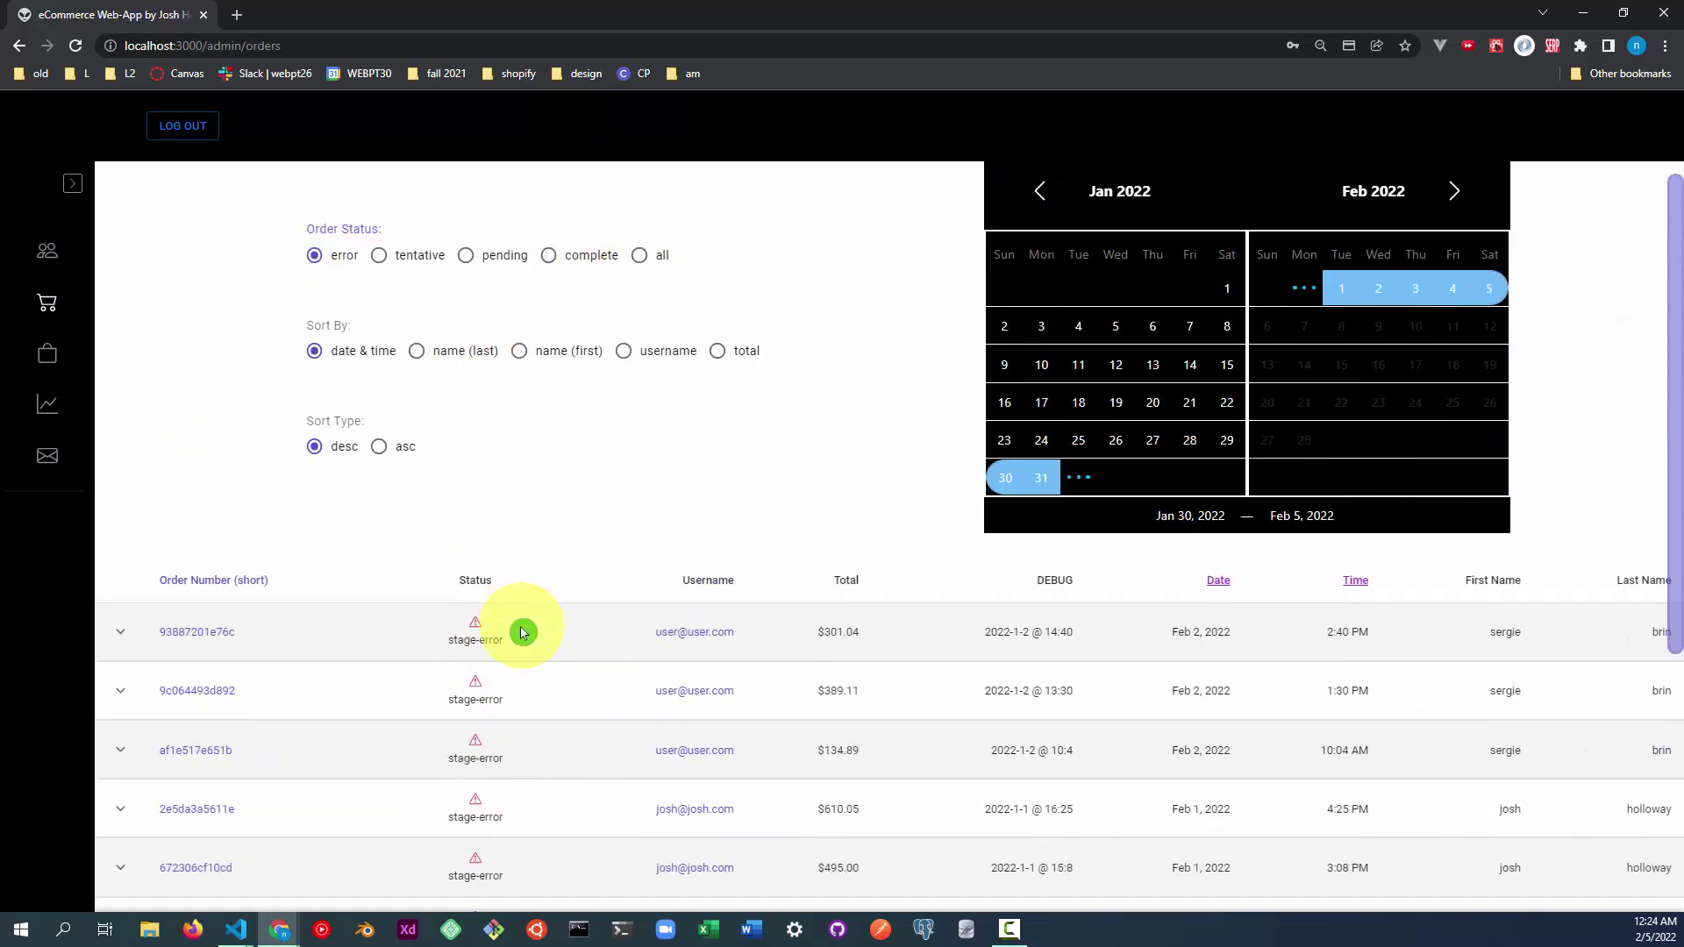
pyautogui.scroll(5, 544, 544)
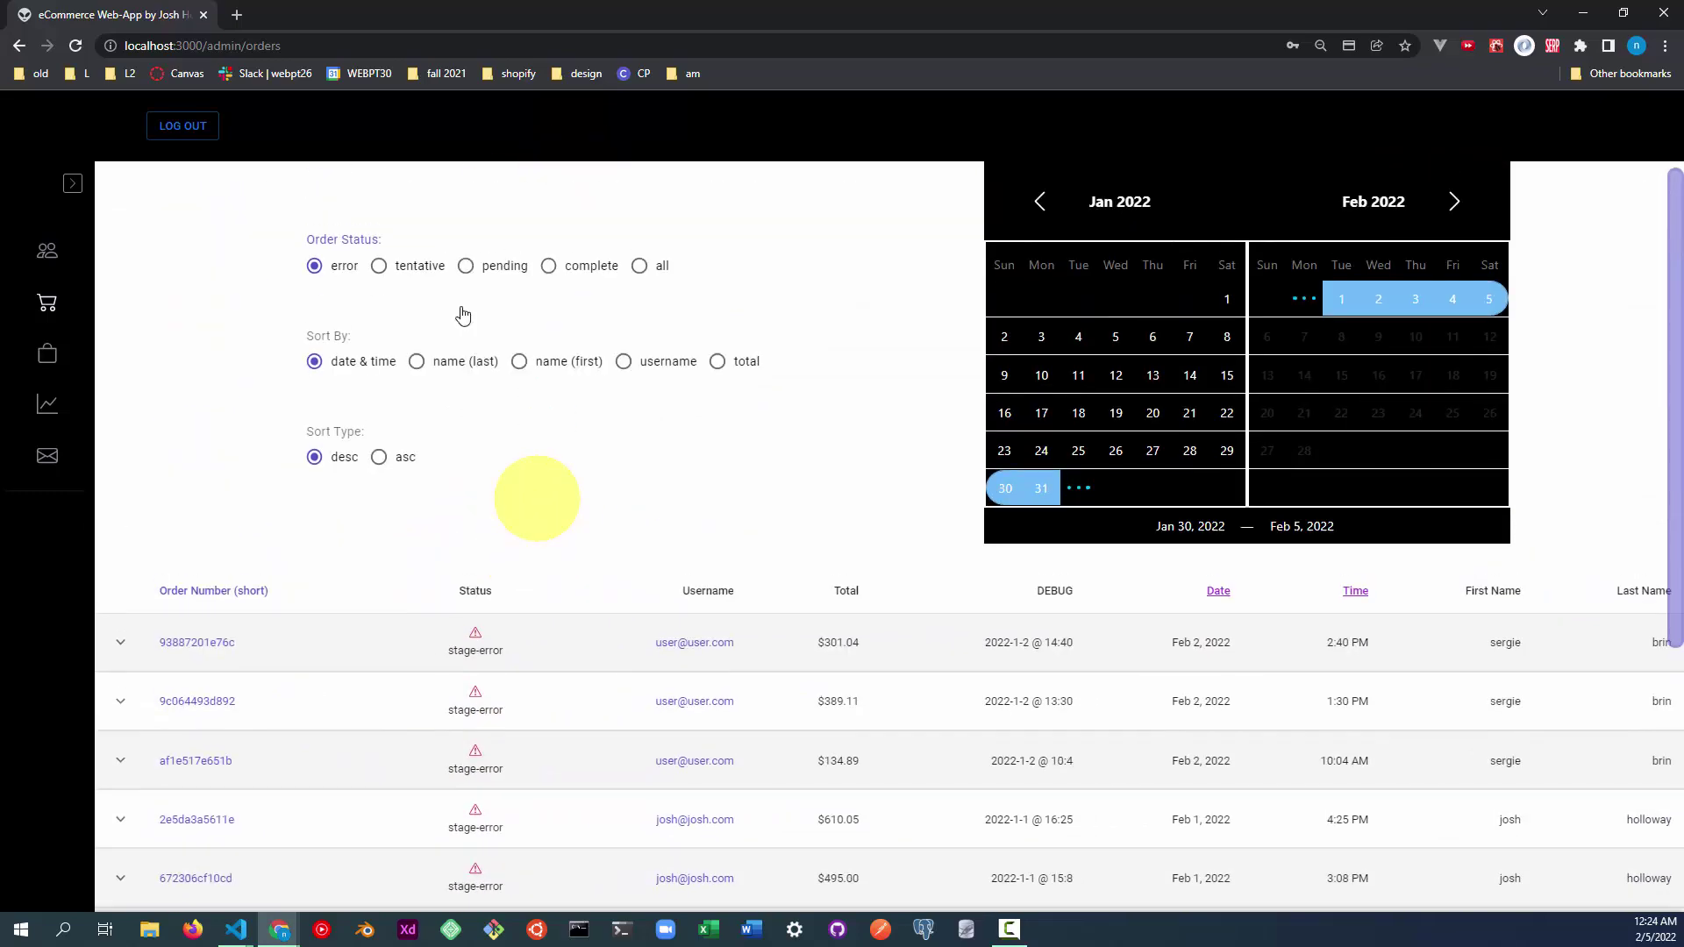
pyautogui.click(657, 279)
pyautogui.scroll(-5, 523, 654)
pyautogui.scroll(5, 526, 656)
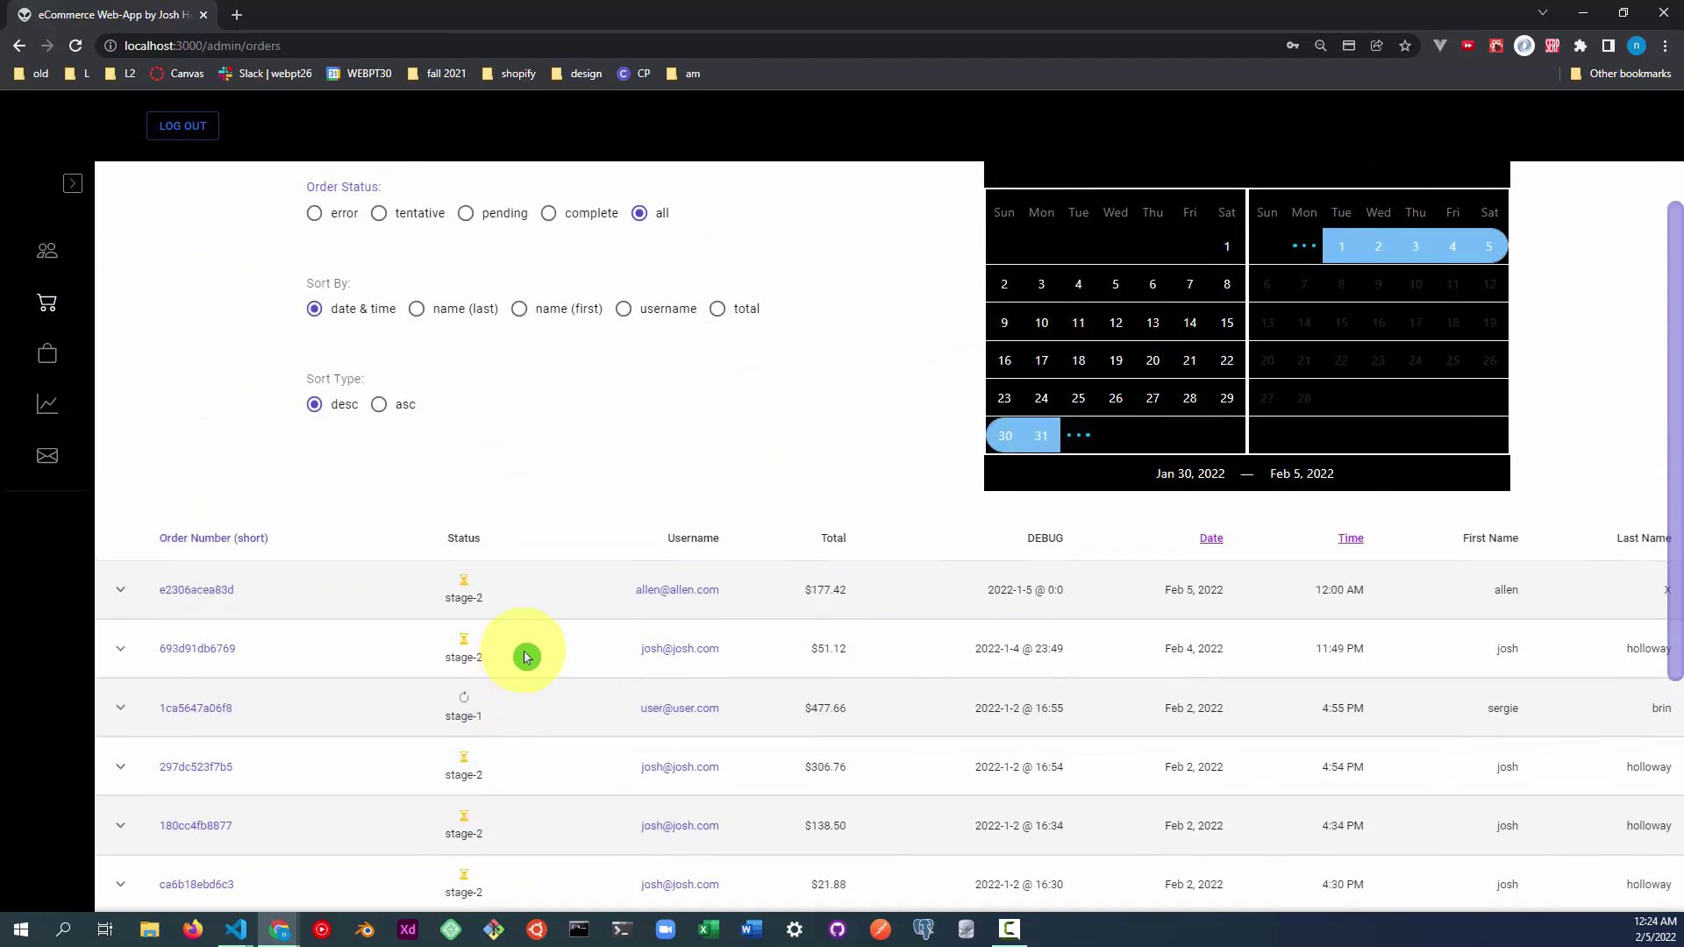
pyautogui.scroll(1, 535, 650)
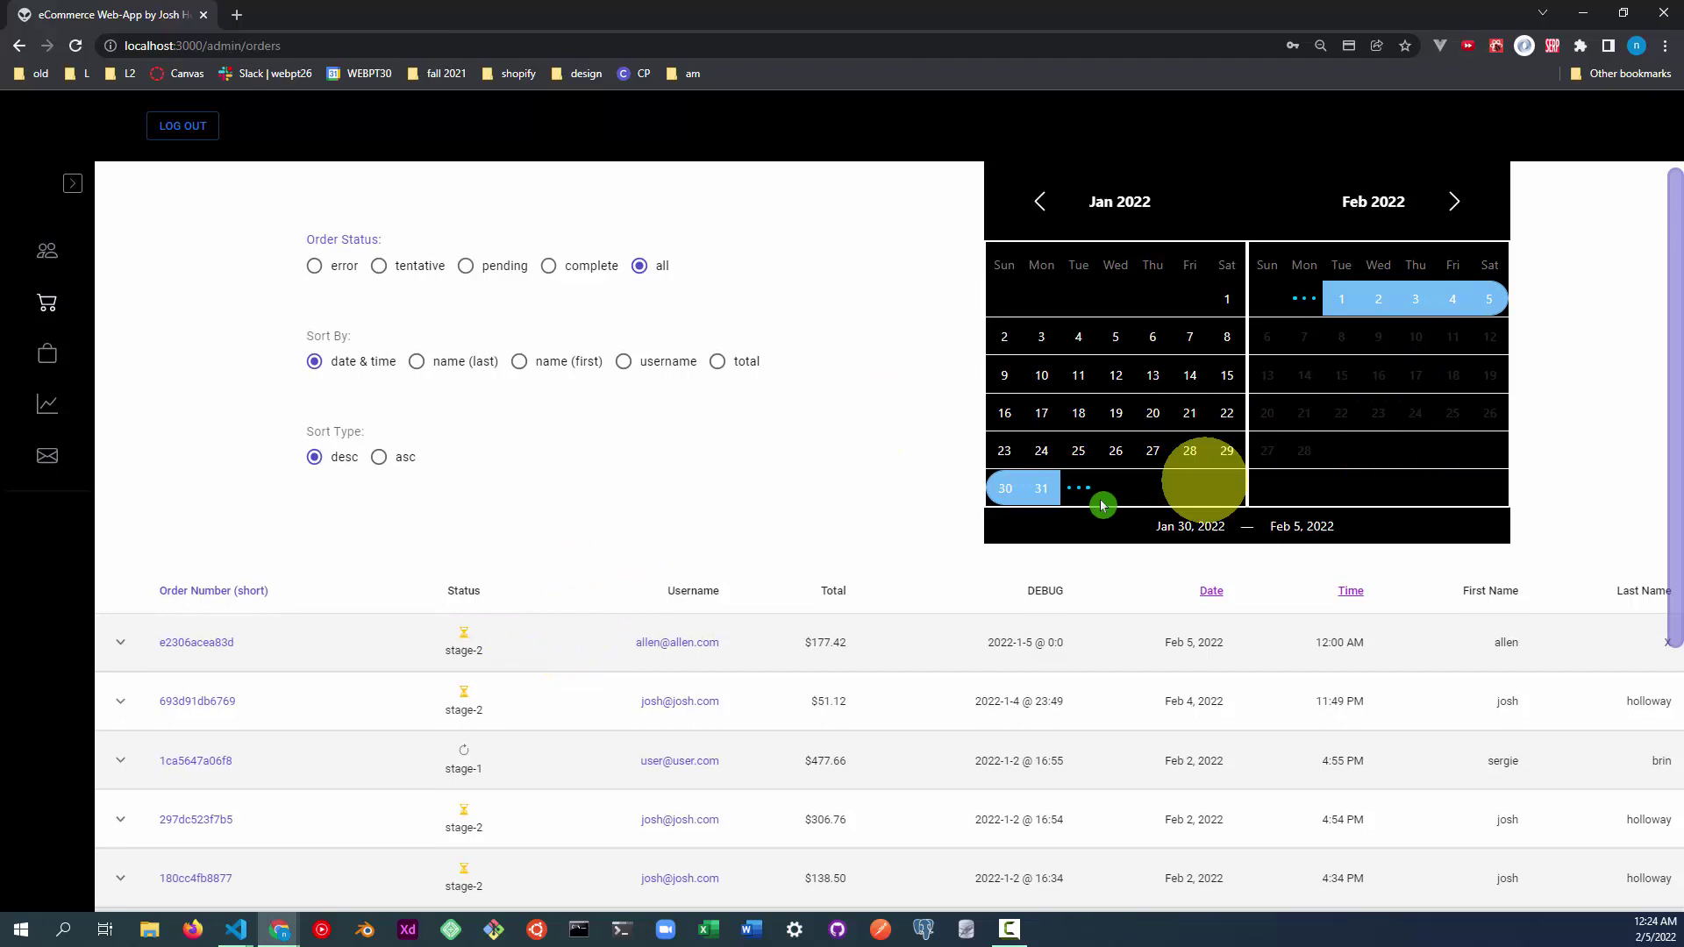
pyautogui.scroll(-4, 1342, 447)
pyautogui.scroll(-1, 1341, 451)
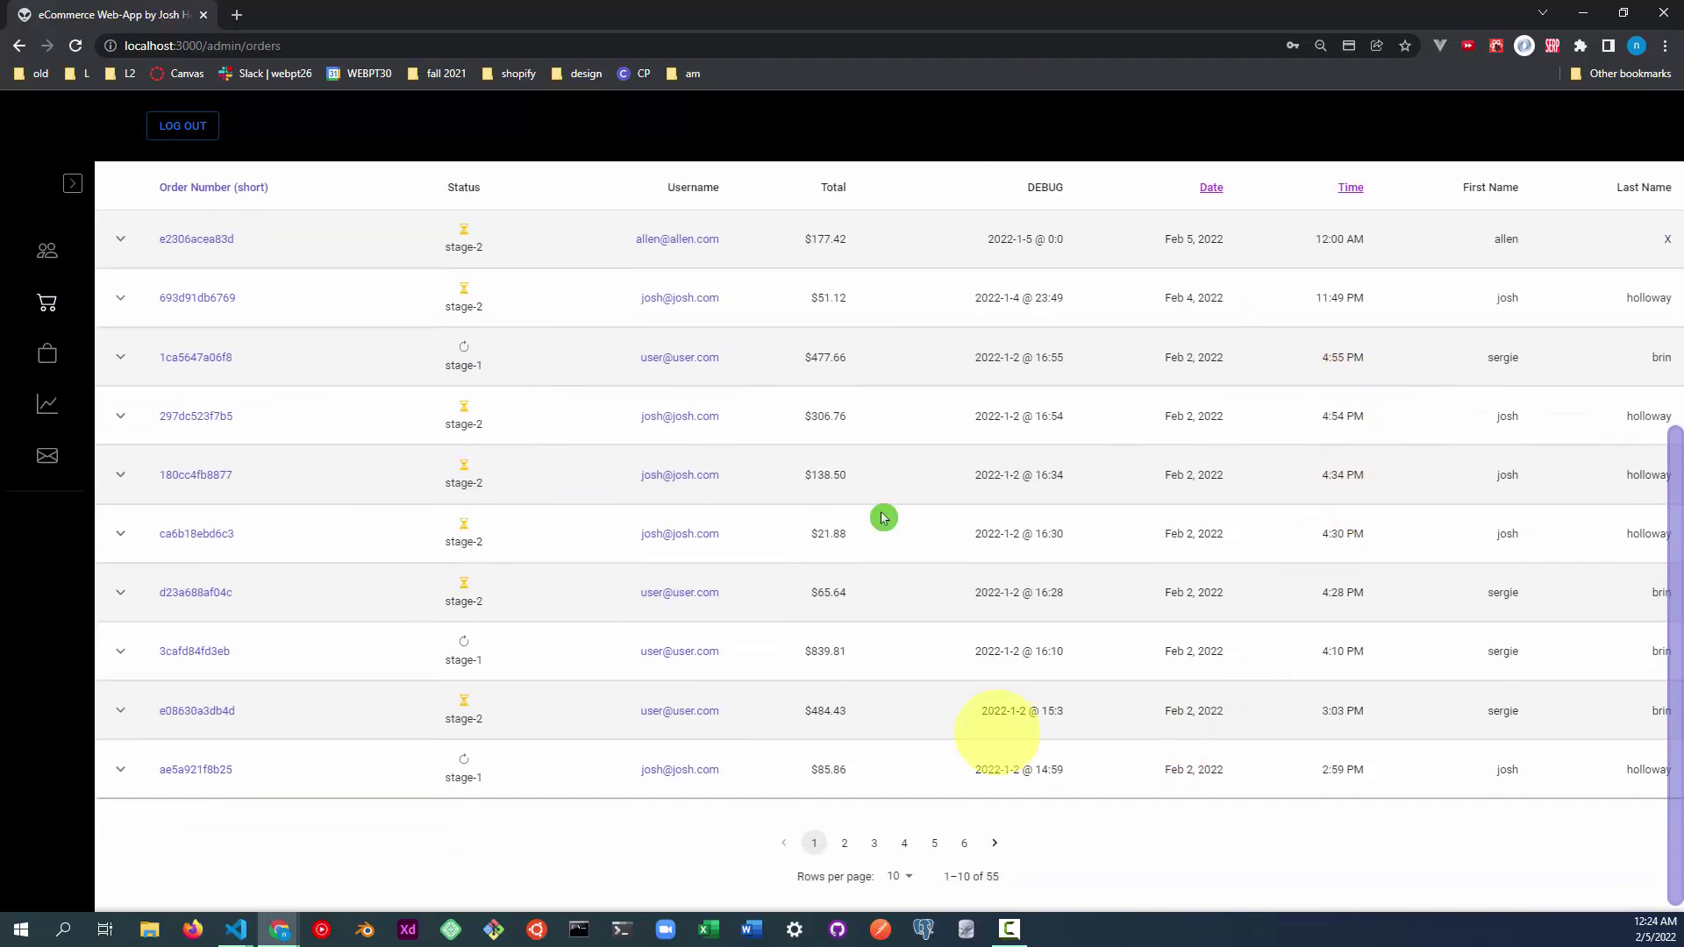
pyautogui.scroll(5, 1256, 497)
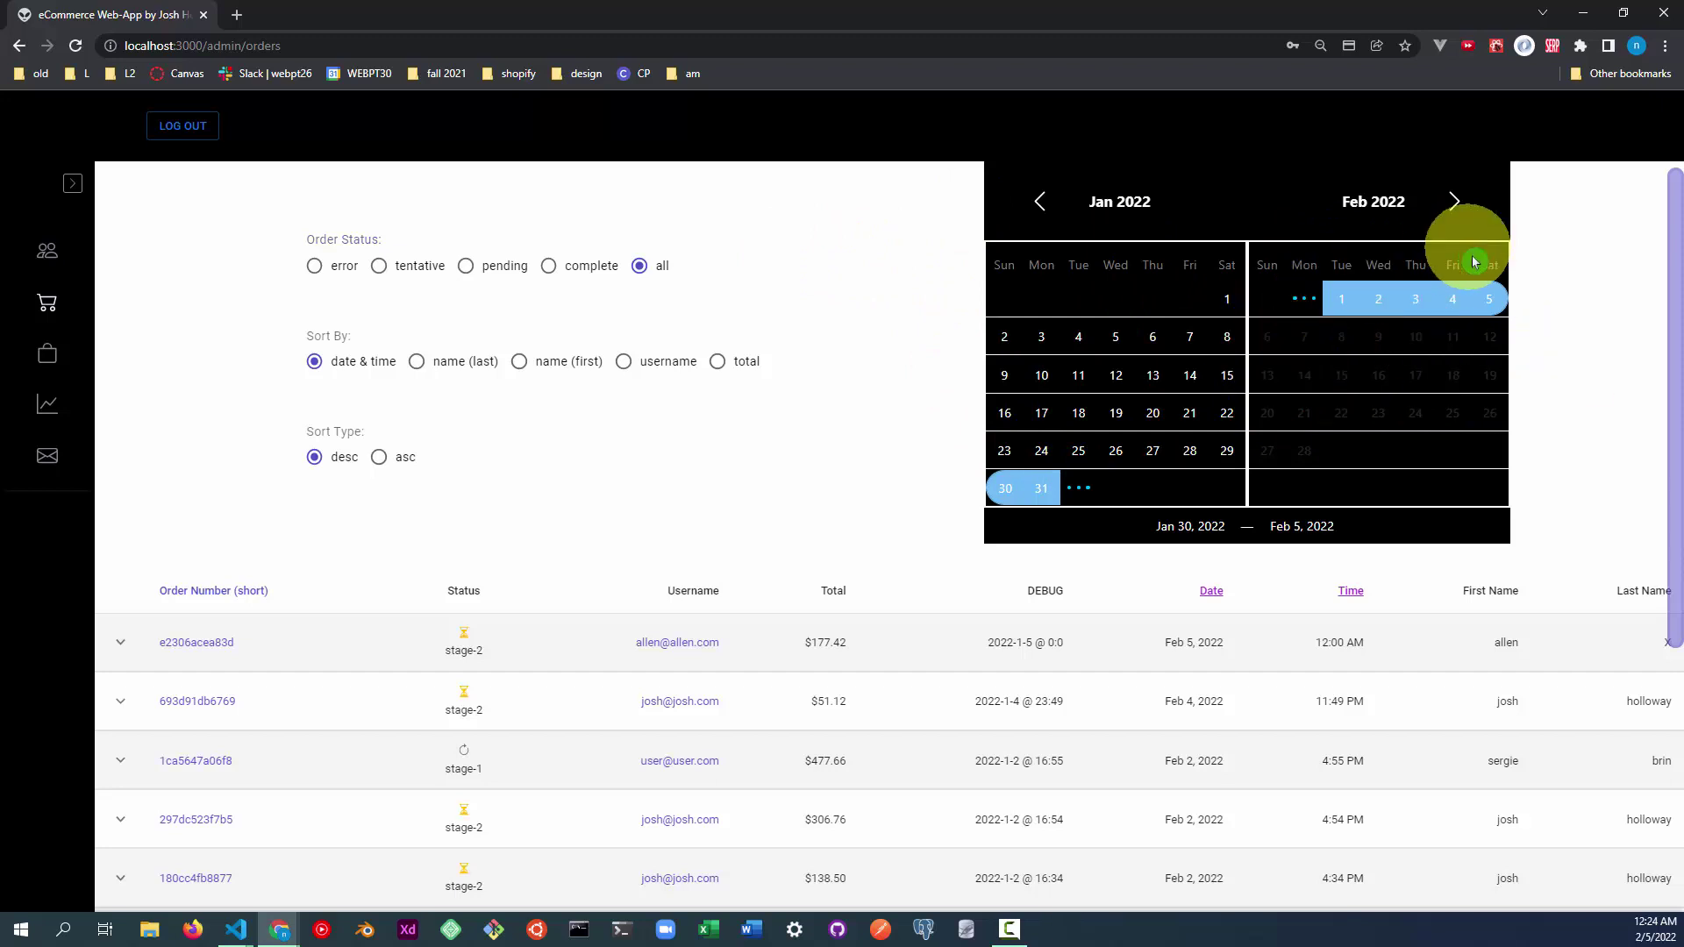
# After trying Feb 3 and Jan 30 starts, set the calendar range to Feb 4–Feb 5, 2022.
pyautogui.click(1414, 299)
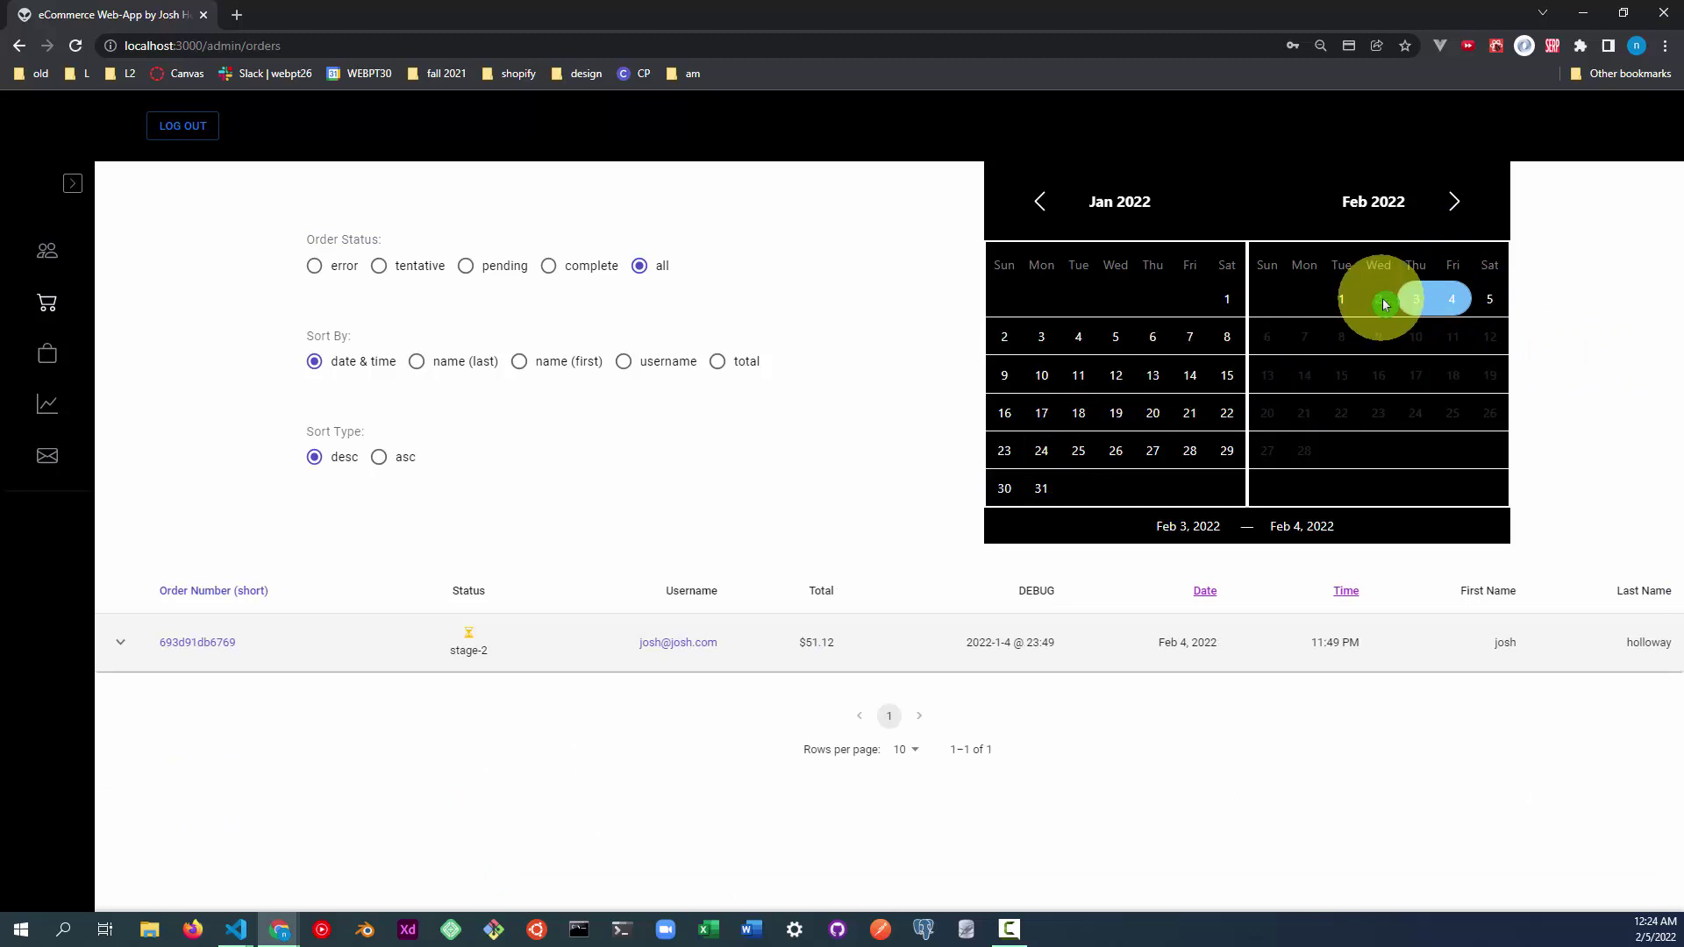
pyautogui.click(1414, 299)
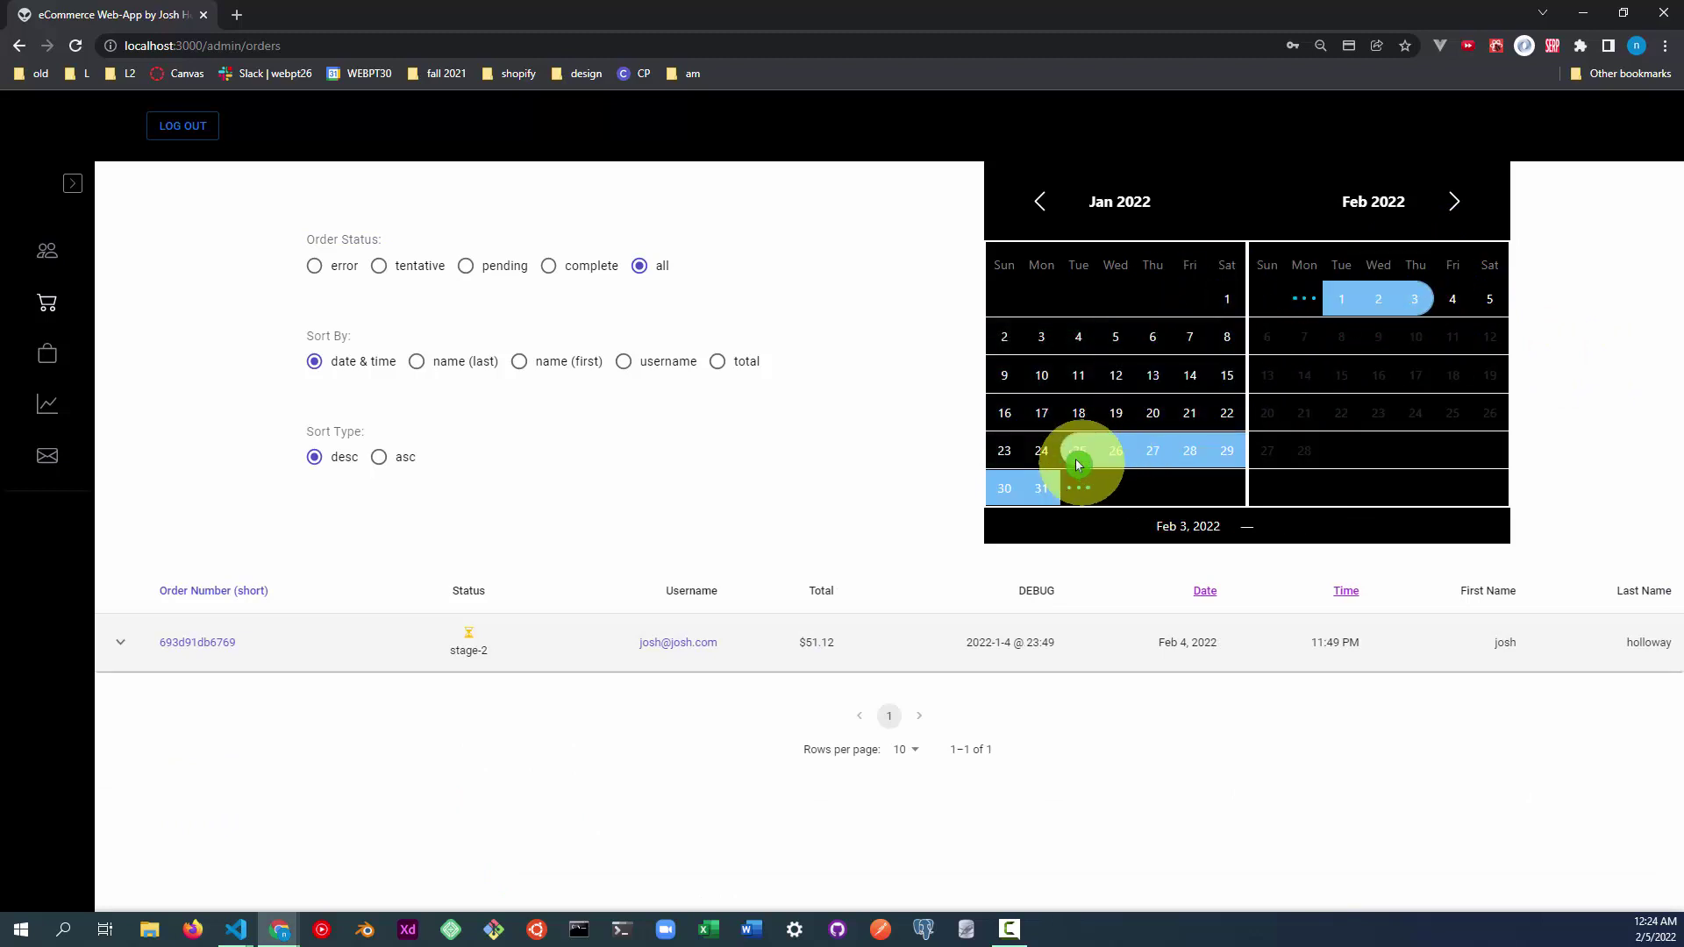
pyautogui.click(1006, 484)
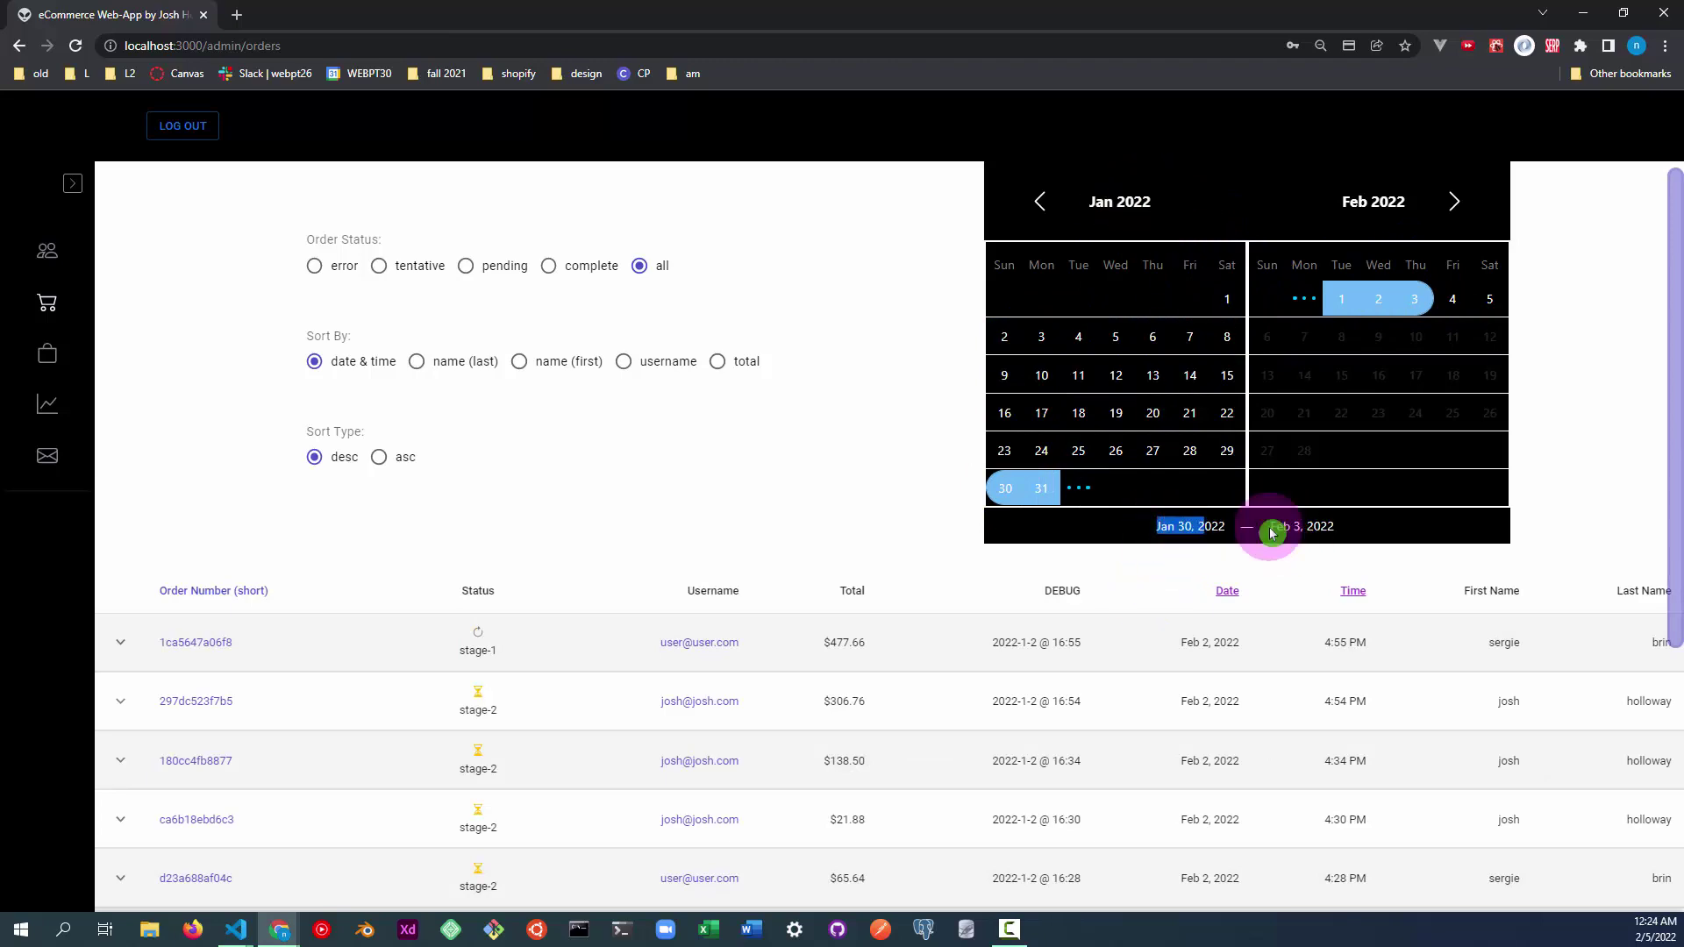
pyautogui.moveTo(1270, 526); pyautogui.dragTo(1316, 527)
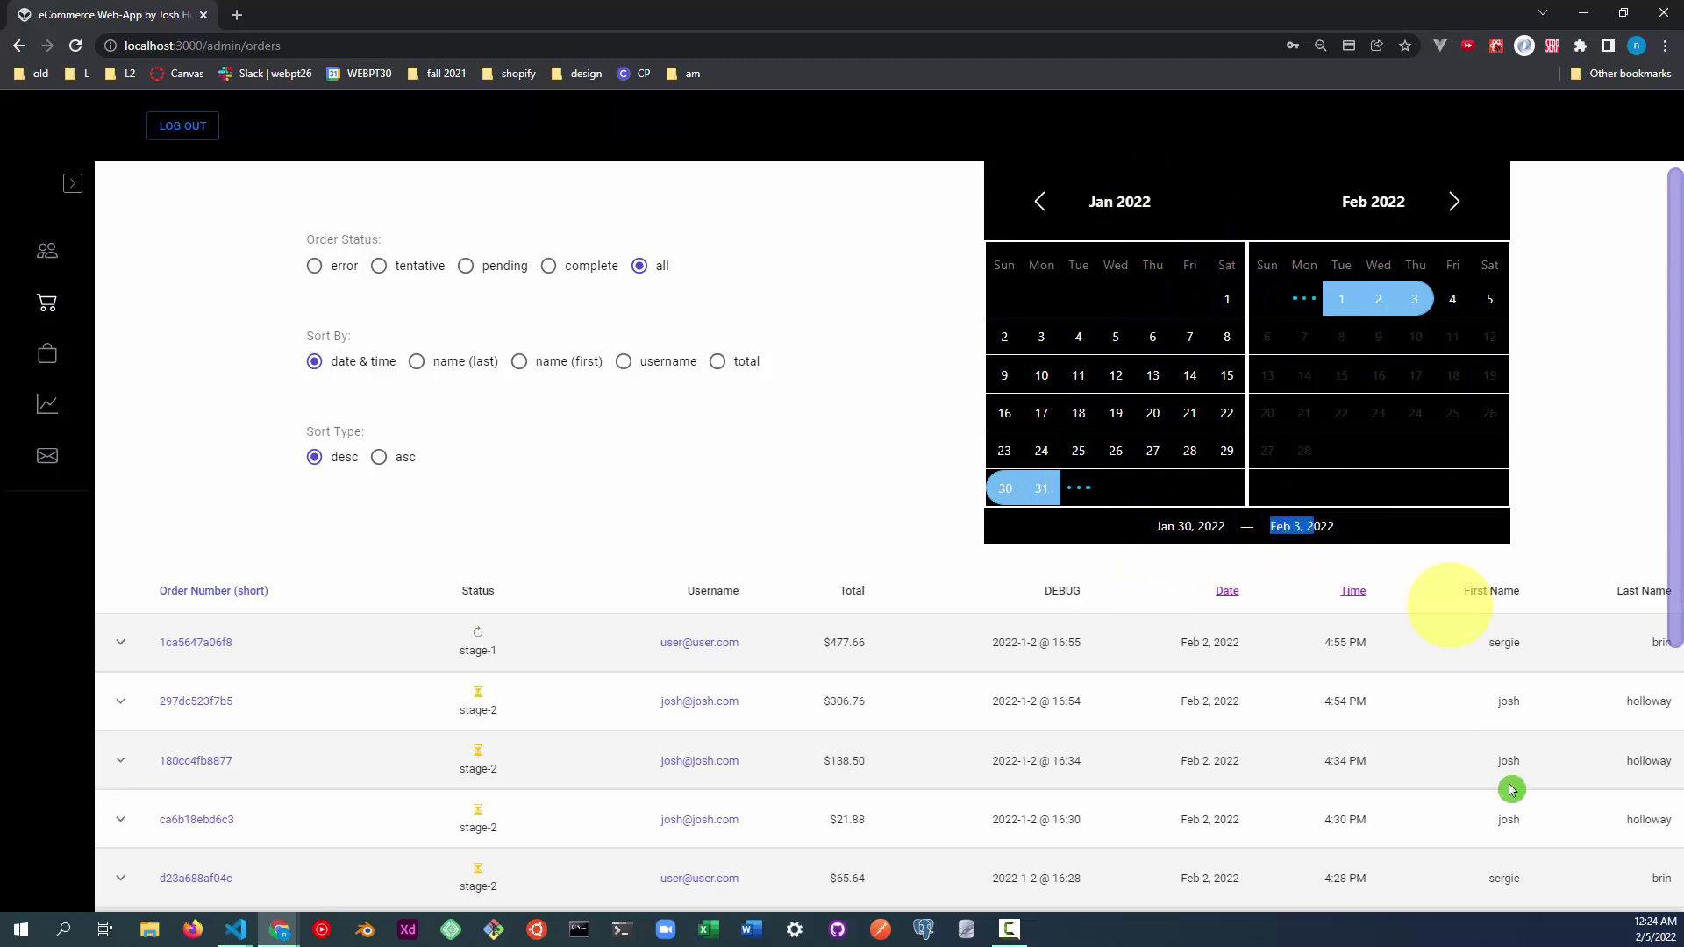
pyautogui.scroll(-5, 1293, 564)
pyautogui.scroll(5, 1172, 680)
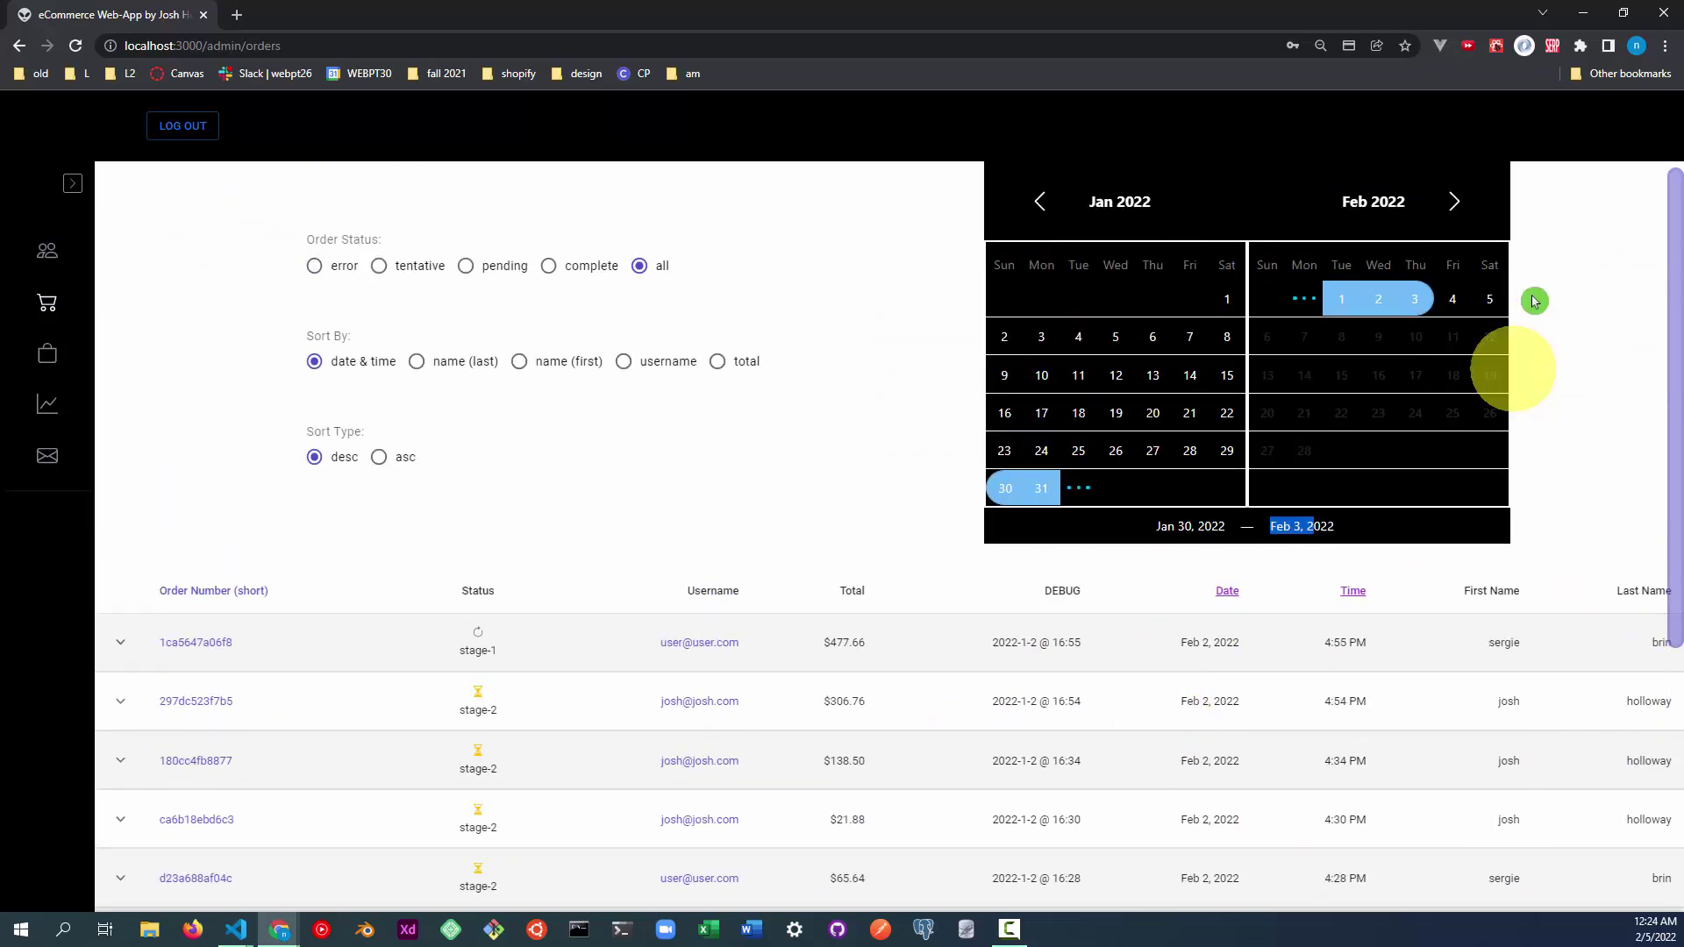
pyautogui.click(1445, 303)
pyautogui.moveTo(1446, 302); pyautogui.dragTo(1472, 300)
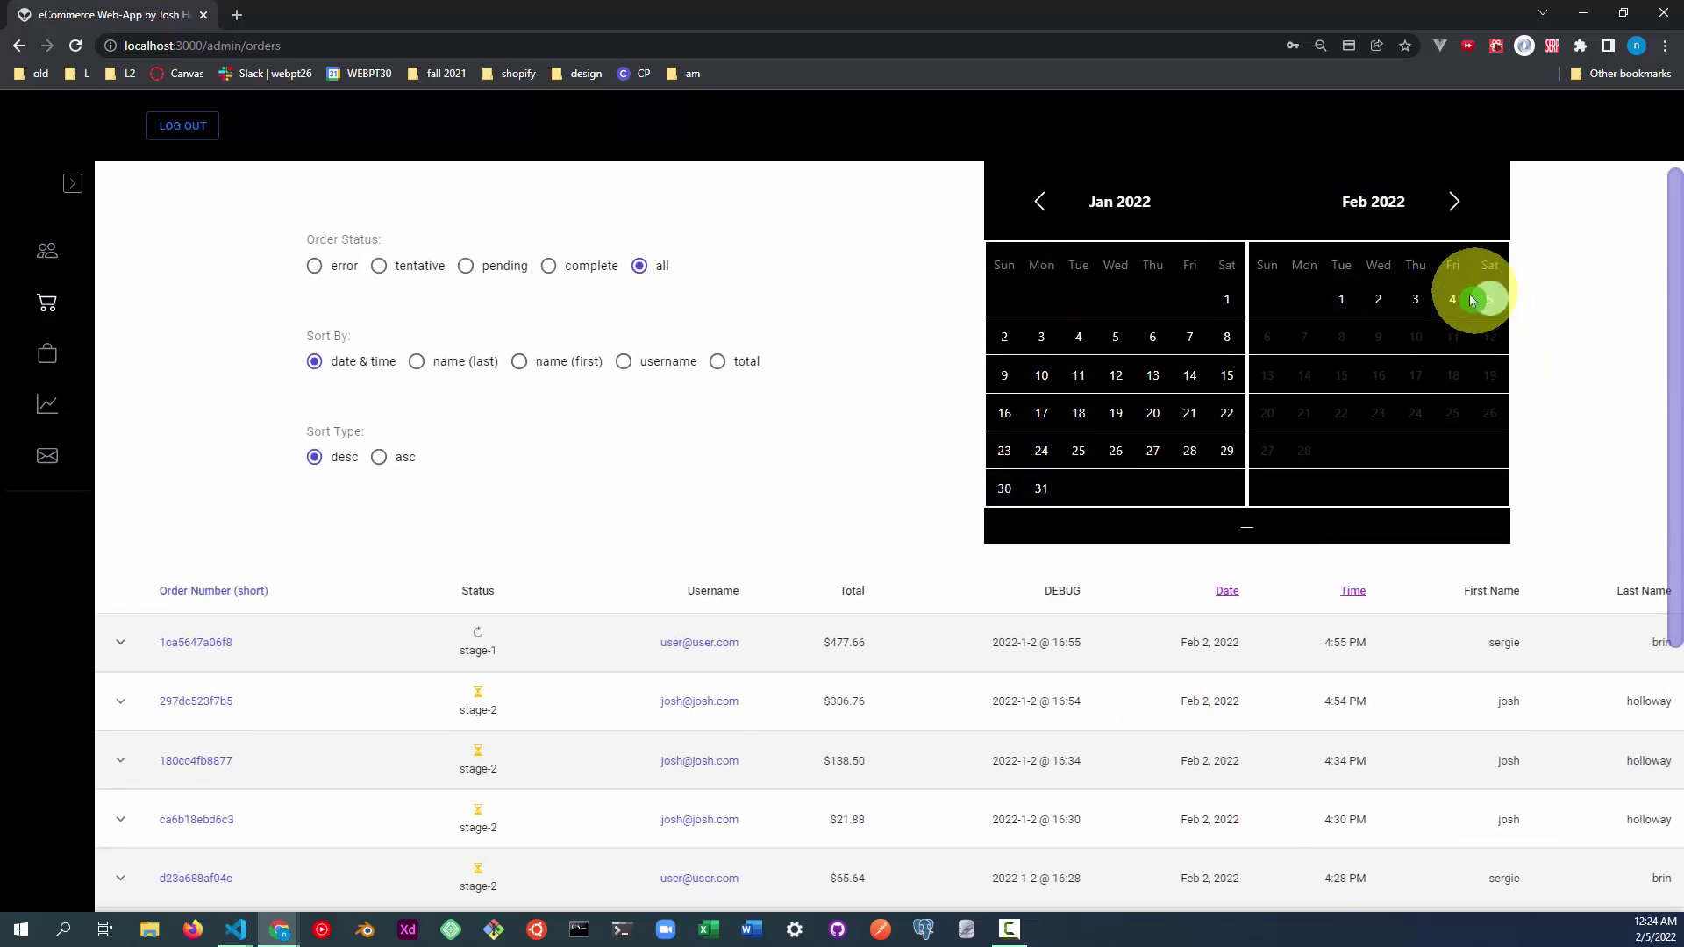
pyautogui.click(1490, 299)
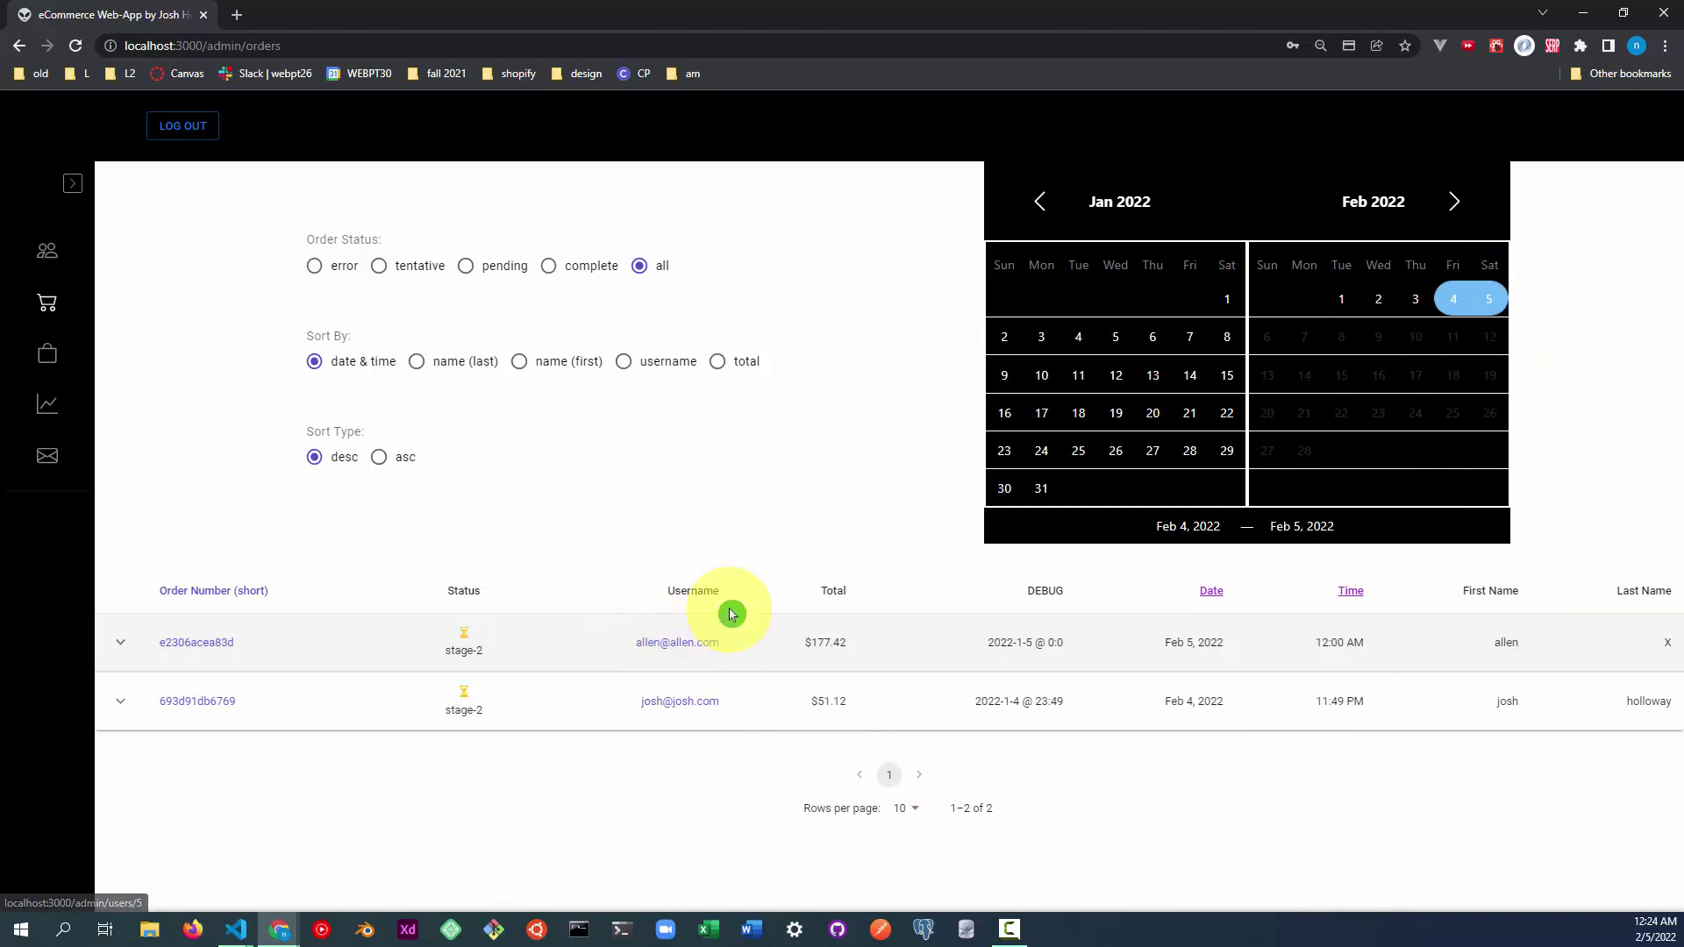
# Expand the items of the first and second orders, ending with the first order's details open.
pyautogui.click(121, 640)
pyautogui.scroll(-1, 120, 614)
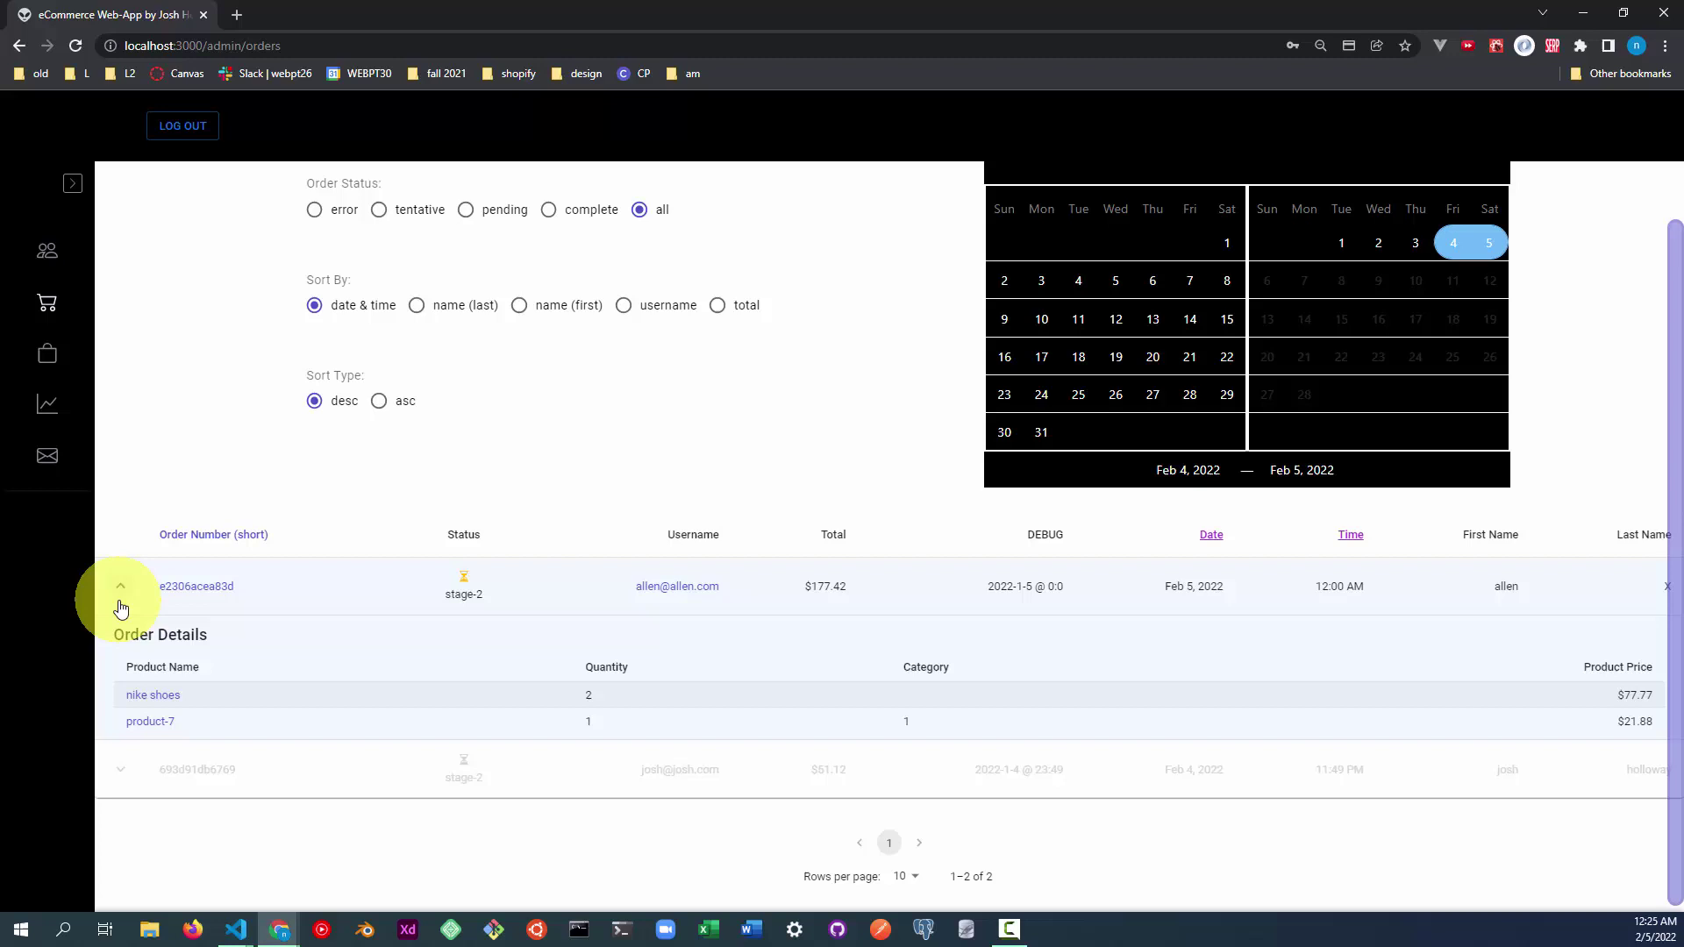
pyautogui.click(120, 770)
pyautogui.click(122, 619)
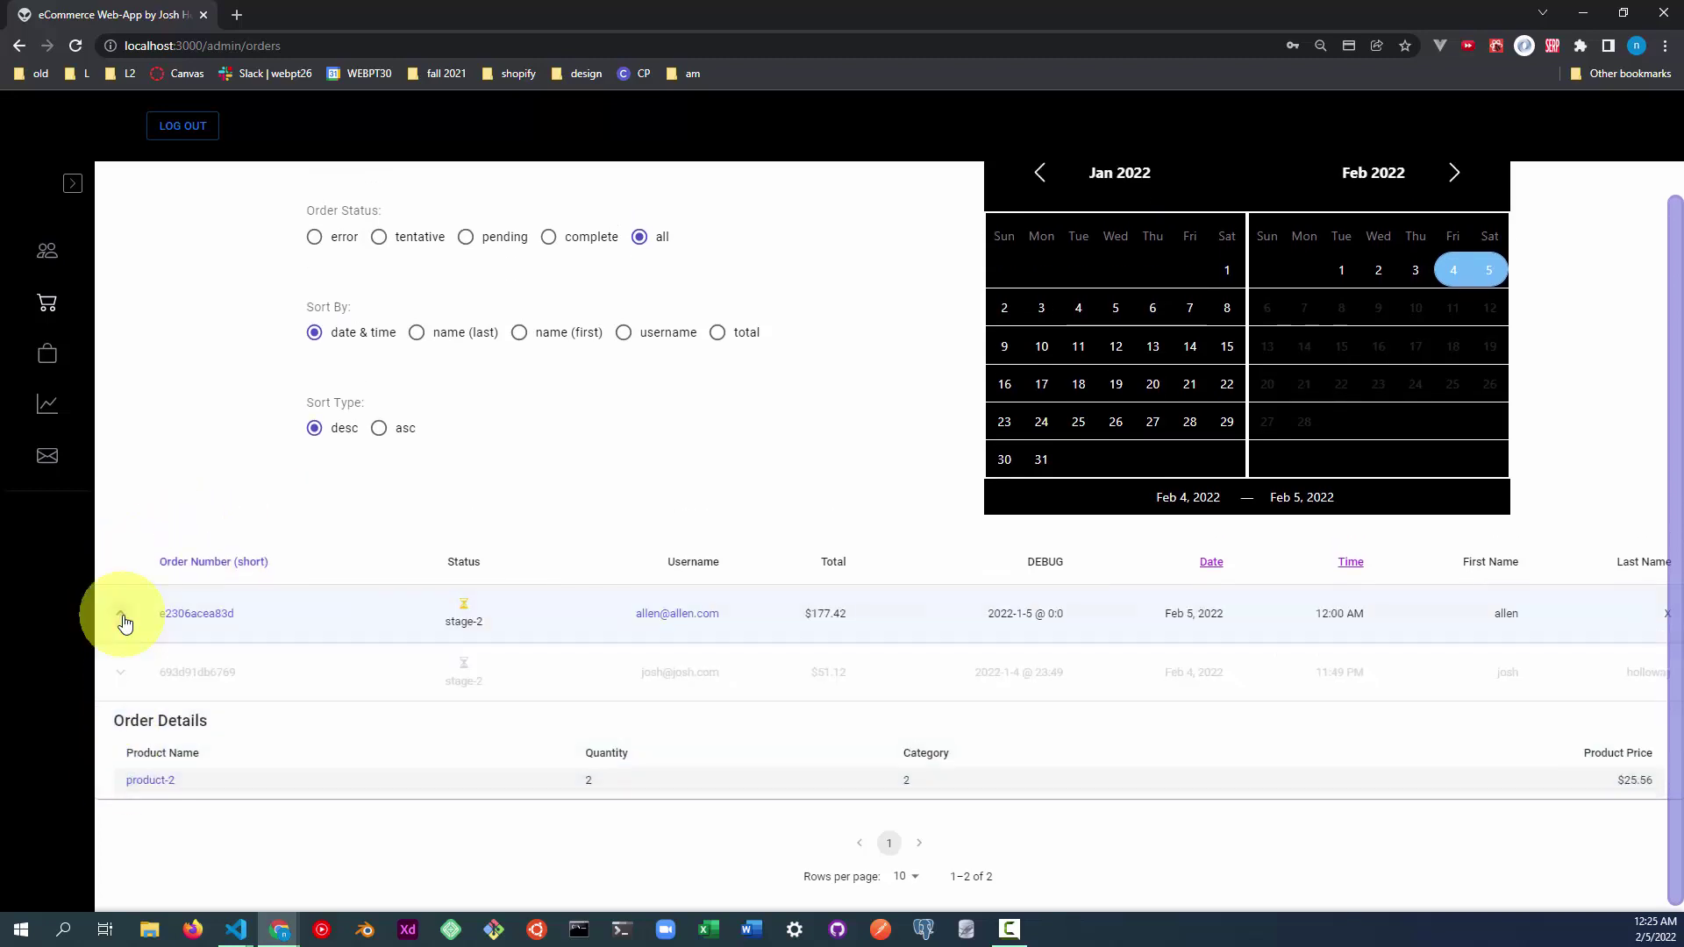